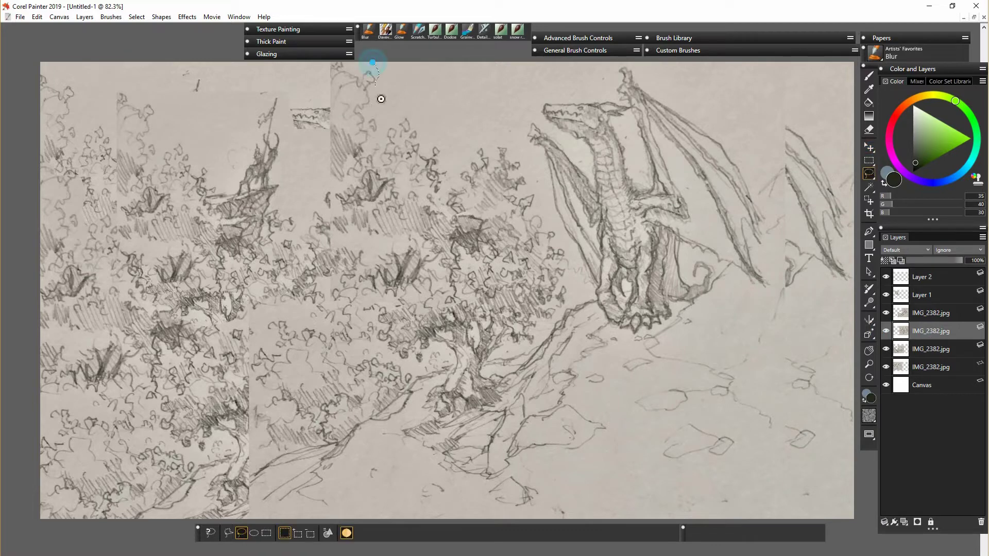
# - Copy a patch of blank sky onto a new layer and move it over the stray dragon-head fragment above the trees
pyautogui.rightClick(499, 114)
pyautogui.click(443, 173)
pyautogui.moveTo(929, 349); pyautogui.dragTo(929, 323)
pyautogui.press('f')
pyautogui.moveTo(535, 189); pyautogui.dragTo(446, 204)
pyautogui.moveTo(359, 158); pyautogui.dragTo(309, 143)
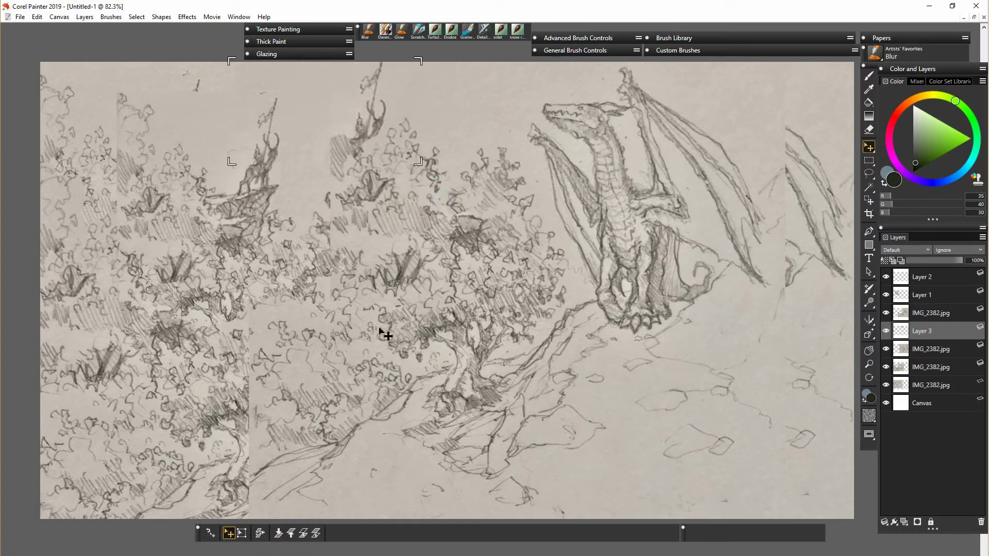
# - Erase the stray tower copy in the sky and soften the hard foliage edges on Layer 1
pyautogui.press('n')
pyautogui.moveTo(377, 114); pyautogui.dragTo(367, 140)
pyautogui.click(886, 297)
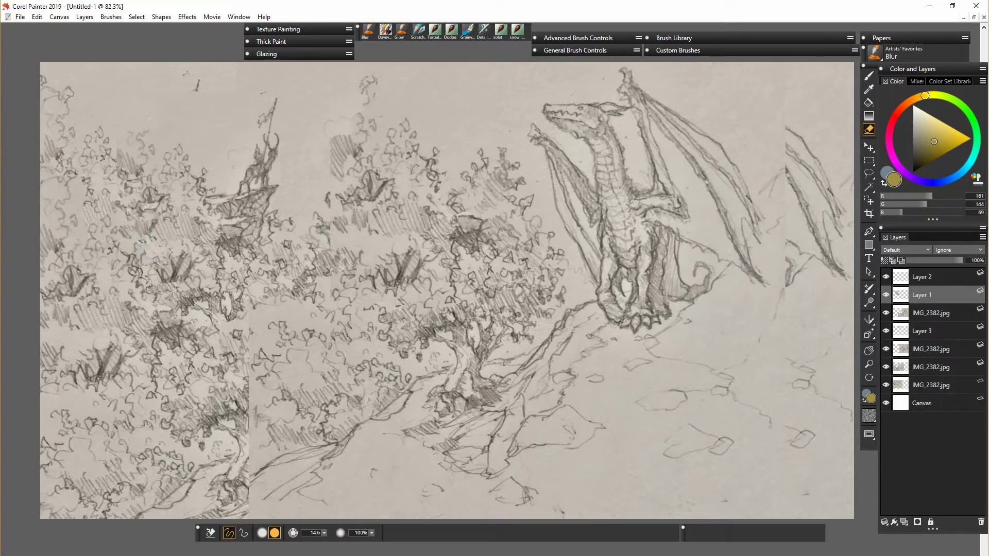
pyautogui.moveTo(272, 291); pyautogui.dragTo(334, 259)
# - Erase the hard left edge of the uppermost IMG_2382.jpg layer to blend the lower trees and foliage
pyautogui.click(893, 313)
pyautogui.moveTo(250, 338)
pyautogui.mouseDown()
pyautogui.moveTo(273, 423)
pyautogui.moveTo(333, 425)
pyautogui.mouseUp()
pyautogui.moveTo(311, 340); pyautogui.dragTo(342, 363)
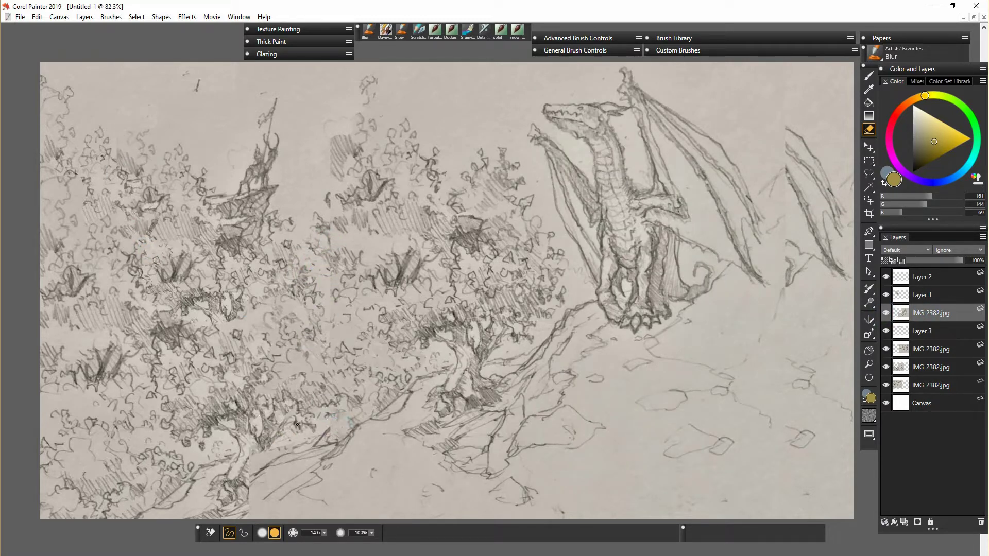
# - Check the IMG_2382.jpg layer below Layer 3 by toggling it, erase its seams among the central trees, and select the uppermost IMG_2382.jpg layer
pyautogui.click(927, 349)
pyautogui.click(886, 348)
pyautogui.click(886, 349)
pyautogui.click(886, 349)
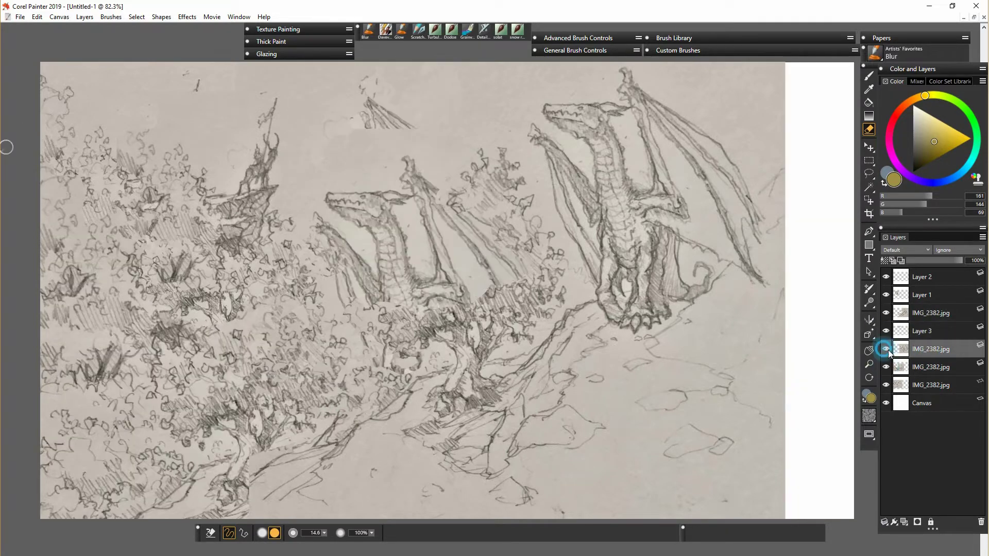
pyautogui.click(886, 350)
pyautogui.moveTo(339, 140)
pyautogui.mouseDown()
pyautogui.moveTo(350, 175)
pyautogui.moveTo(402, 175)
pyautogui.moveTo(447, 210)
pyautogui.mouseUp()
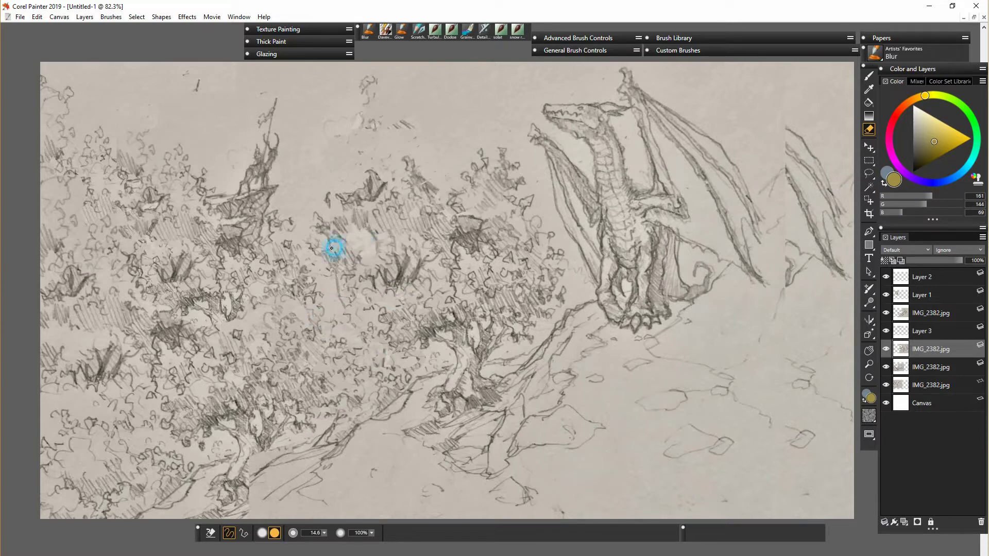
pyautogui.click(897, 315)
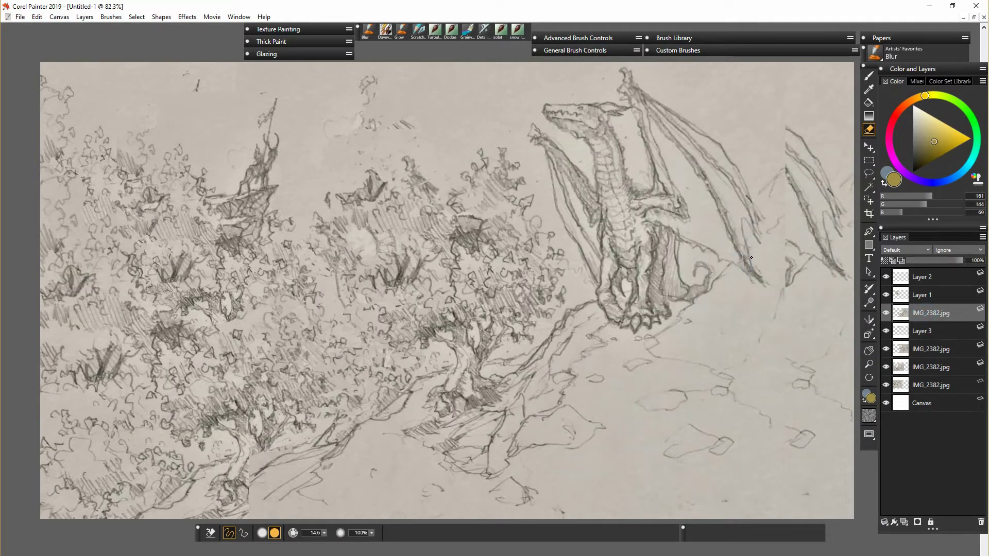
# - Merge all sketch layers above the canvas into one layer
pyautogui.click(938, 280)
pyautogui.keyDown('shift'); pyautogui.click(931, 368); pyautogui.keyUp('shift')
pyautogui.hotkey('ctrl', 'e')
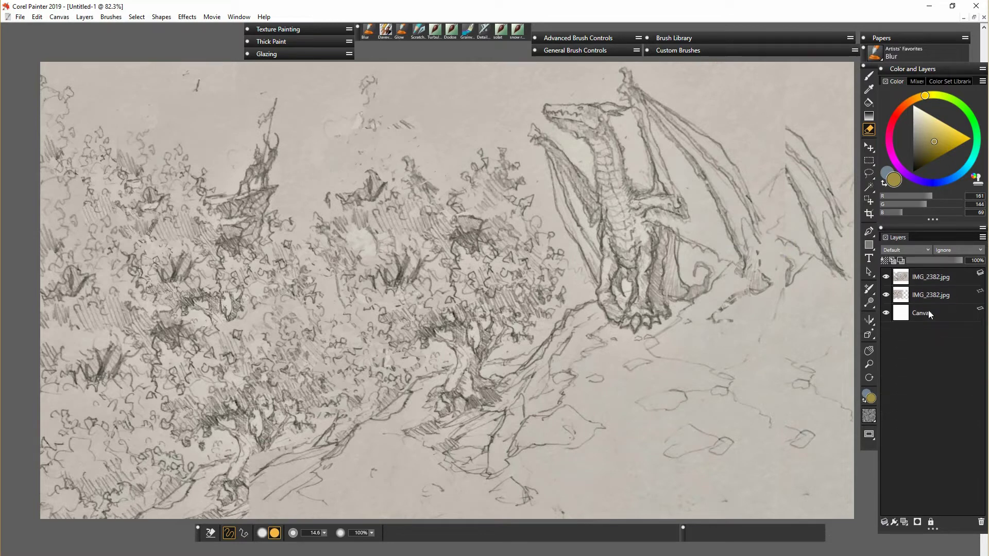
pyautogui.hotkey('ctrl', 'e')
# - Copy a lassoed patch of blank ground to a new layer and move it up over the duplicate wing
pyautogui.press('f')
pyautogui.hotkey('ctrl', 'alt', 't')
pyautogui.press('l')
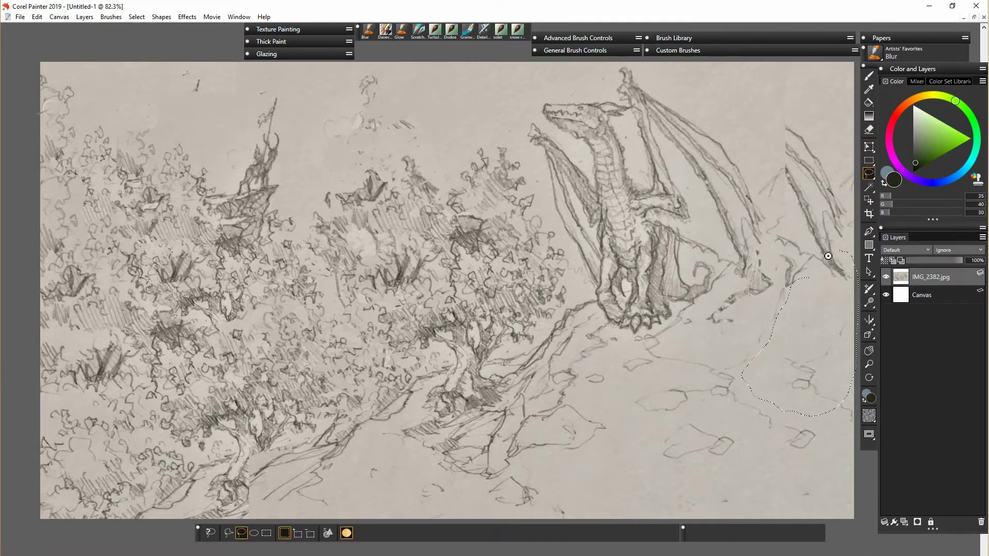
pyautogui.rightClick(828, 256)
pyautogui.click(837, 289)
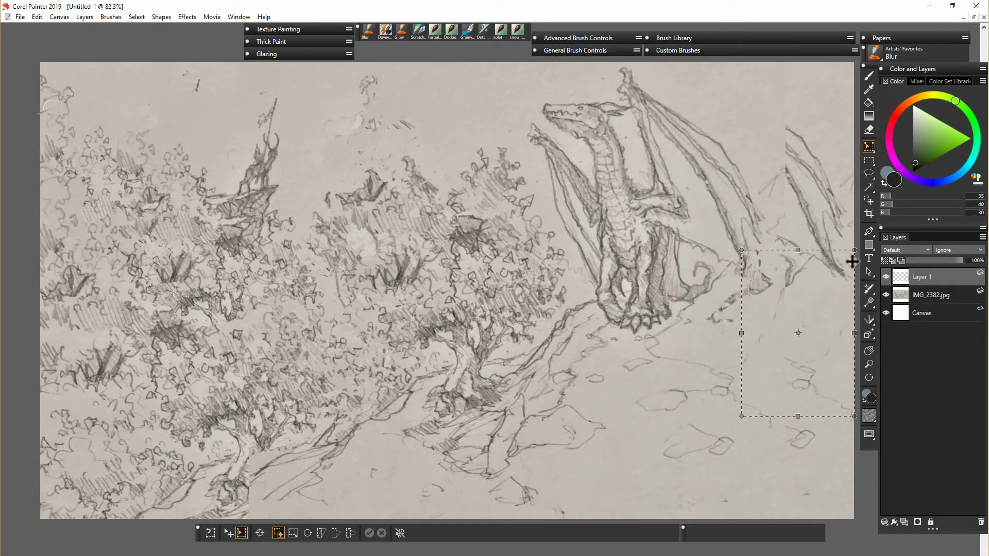
pyautogui.moveTo(796, 367); pyautogui.dragTo(781, 268)
# - Duplicate the blank patch twice to cover the remaining wing fragments and merge the patches into the sketch layer
pyautogui.rightClick(932, 278)
pyautogui.click(474, 342)
pyautogui.click(876, 300)
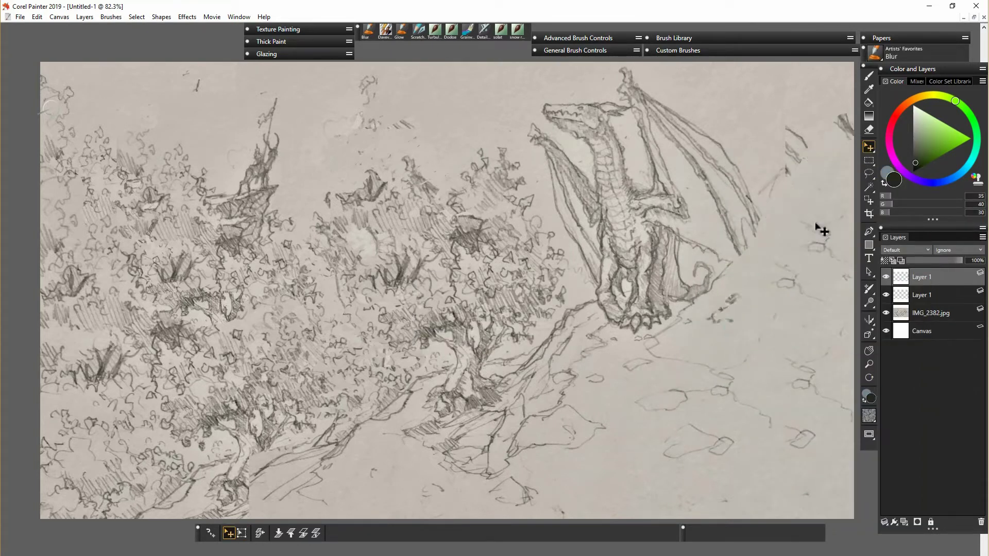
pyautogui.rightClick(817, 276)
pyautogui.click(834, 293)
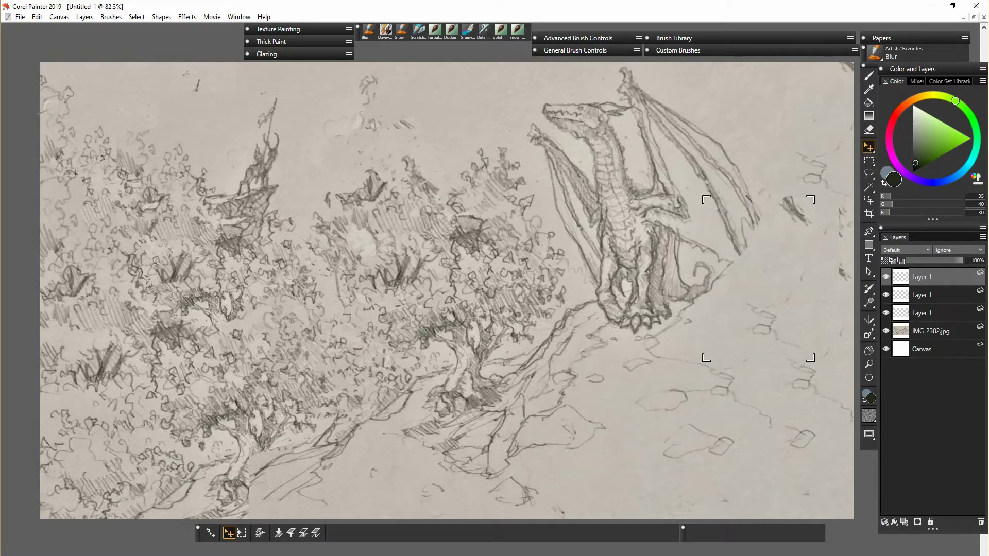
pyautogui.press('n')
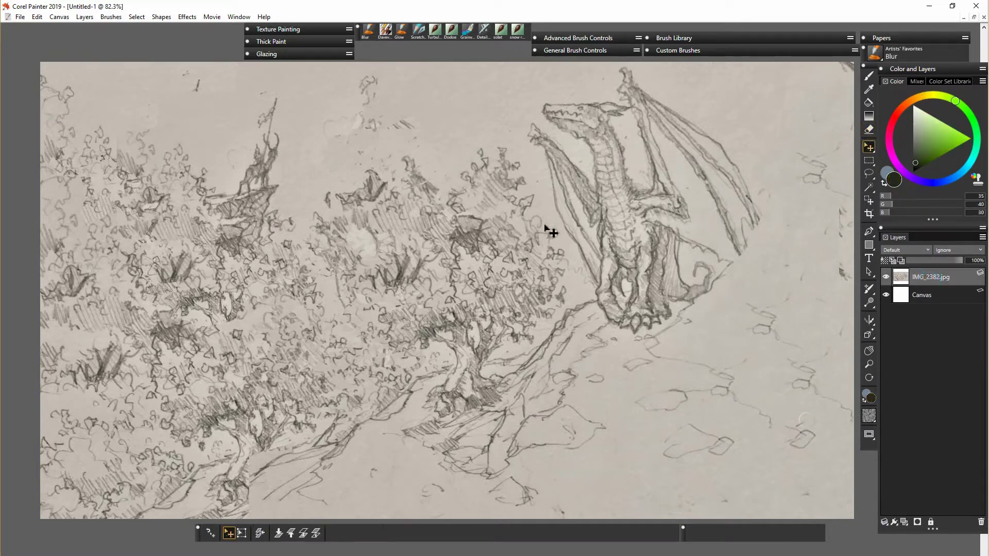
# - Cover the stray marks in the sky above the central trees with a copied patch of blank sky
pyautogui.press('l')
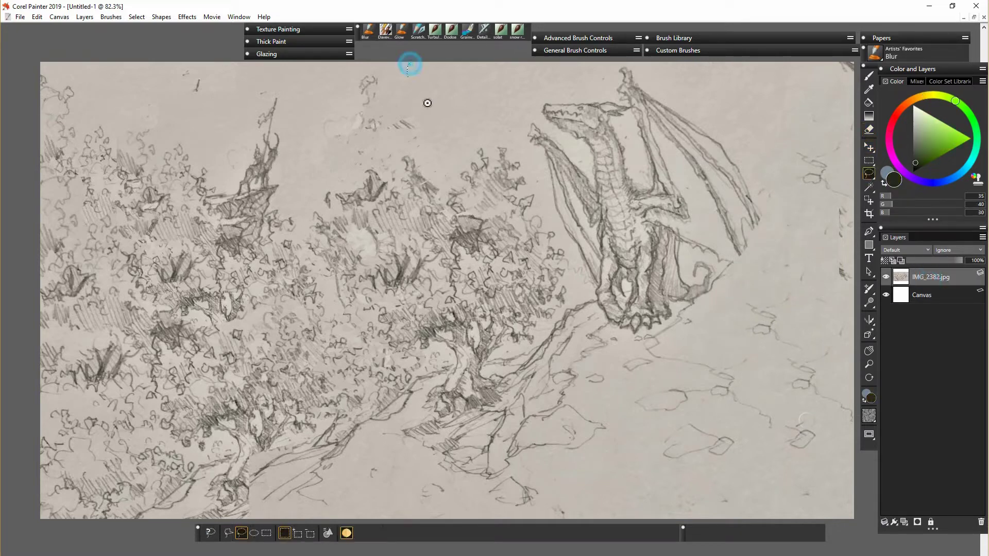
pyautogui.moveTo(409, 59); pyautogui.dragTo(435, 100)
pyautogui.hotkey('ctrl', 'c')
pyautogui.hotkey('ctrl', 'v')
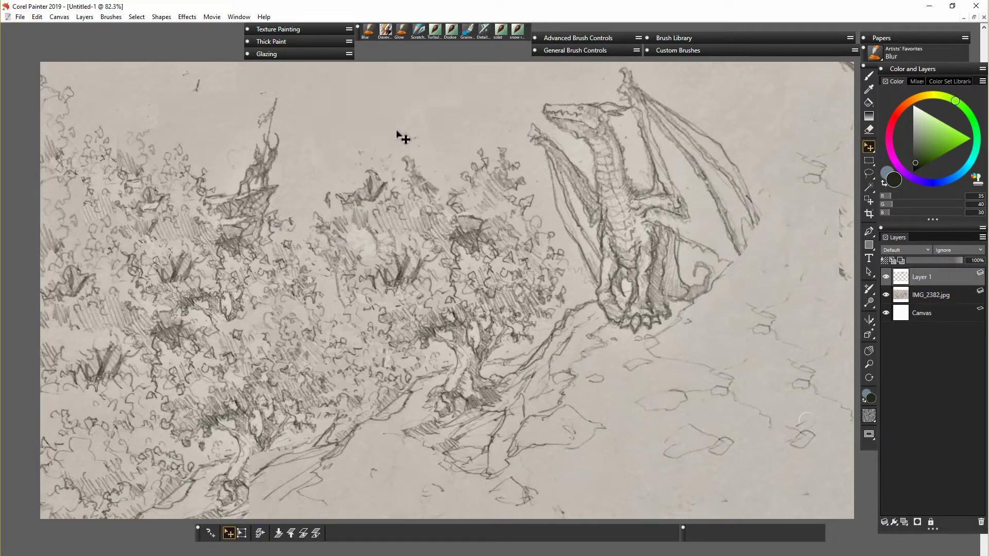
pyautogui.press('Delete')
# - Copy the central tree to a new layer, stretch it upward to make it taller, and erase its hard edges
pyautogui.press('l')
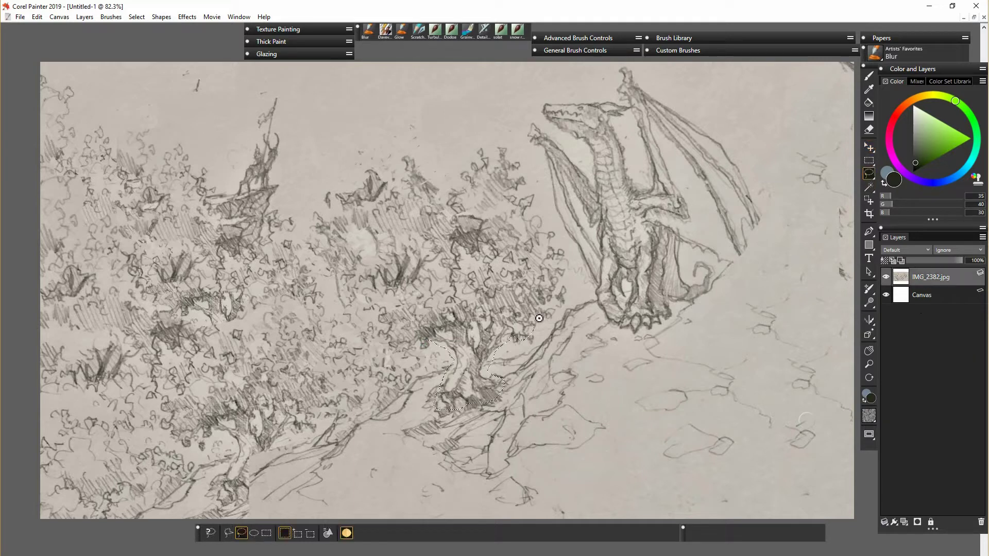
pyautogui.moveTo(539, 319); pyautogui.dragTo(444, 339)
pyautogui.rightClick(483, 330)
pyautogui.click(434, 417)
pyautogui.click(241, 533)
pyautogui.moveTo(468, 291); pyautogui.dragTo(481, 201)
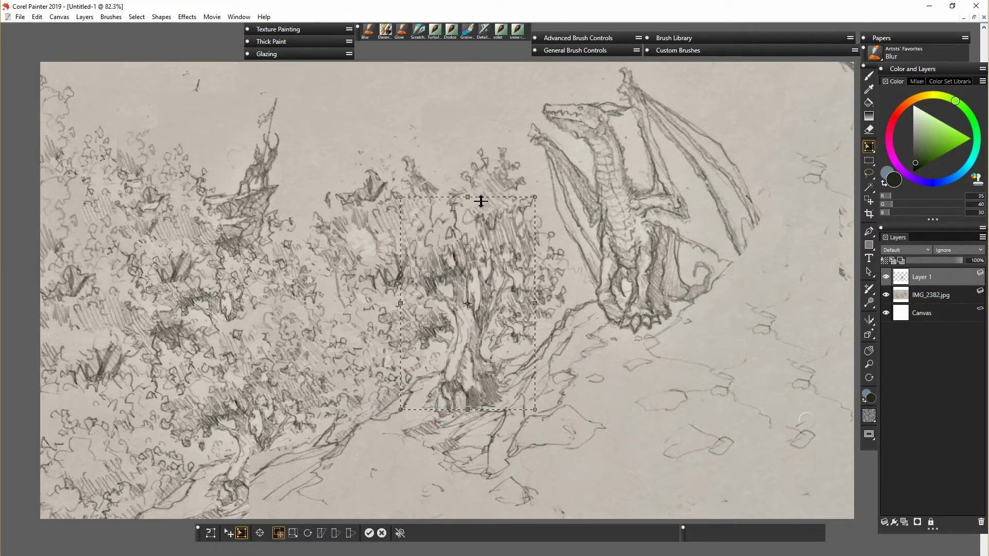
pyautogui.press('Return')
pyautogui.moveTo(470, 366); pyautogui.dragTo(471, 382)
pyautogui.press('n')
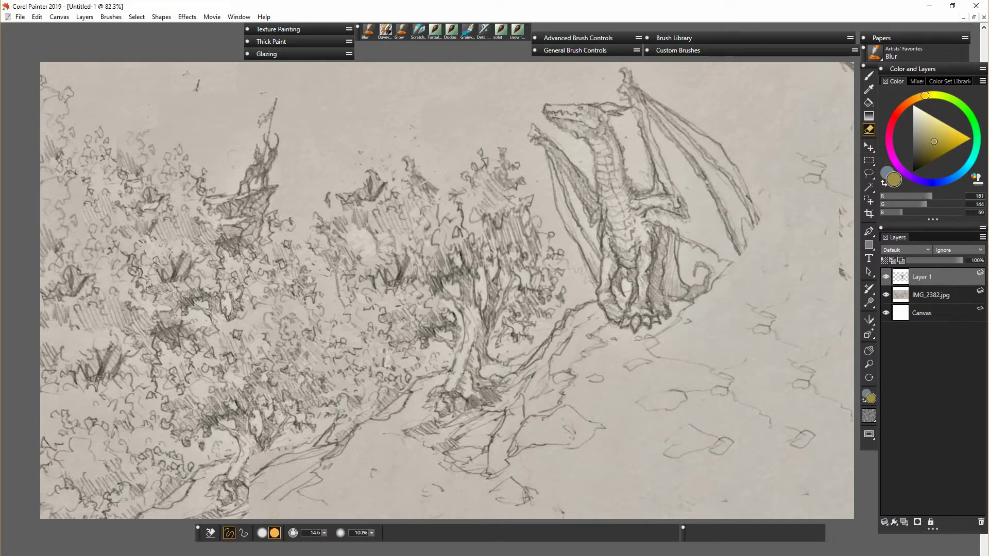
# - Copy a patch of blank ground from the sketch layer to a new layer and place it over the central tree's roots
pyautogui.click(931, 295)
pyautogui.click(869, 173)
pyautogui.moveTo(378, 444); pyautogui.dragTo(383, 448)
pyautogui.rightClick(382, 463)
pyautogui.click(342, 549)
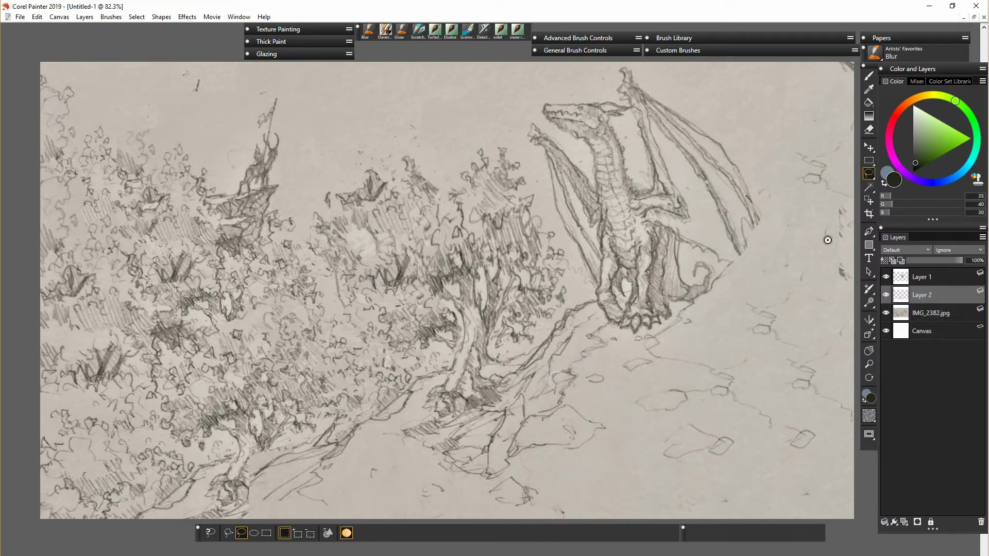
pyautogui.click(869, 147)
pyautogui.moveTo(369, 480); pyautogui.dragTo(446, 407)
# - Place the ground patch above the tree layer, nudge it into position, and blend its edges by erasing
pyautogui.moveTo(921, 277); pyautogui.dragTo(920, 303)
pyautogui.moveTo(444, 404); pyautogui.dragTo(448, 396)
pyautogui.press('n')
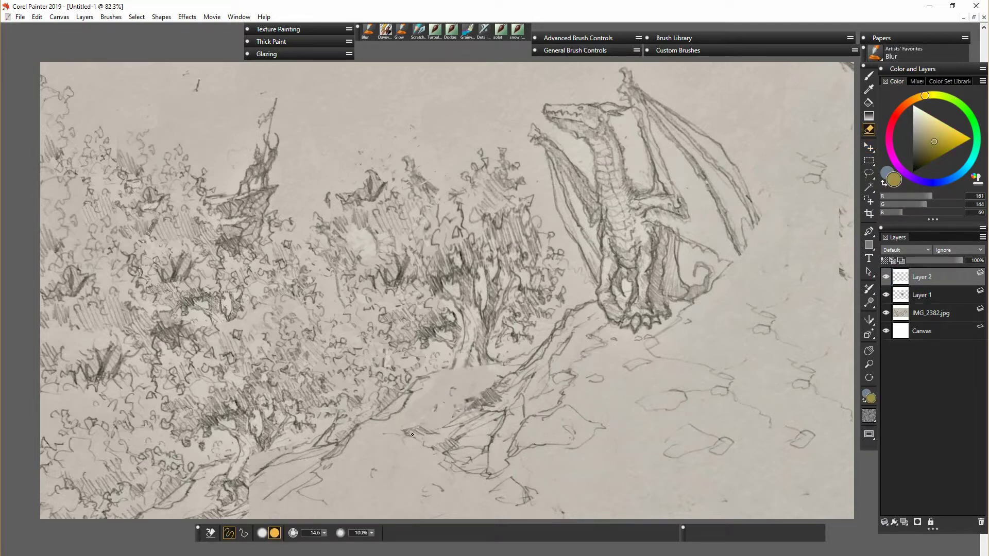
pyautogui.click(931, 313)
# - Place the original sketch image again at 50% scale, converting it to the document's color profile
pyautogui.click(869, 147)
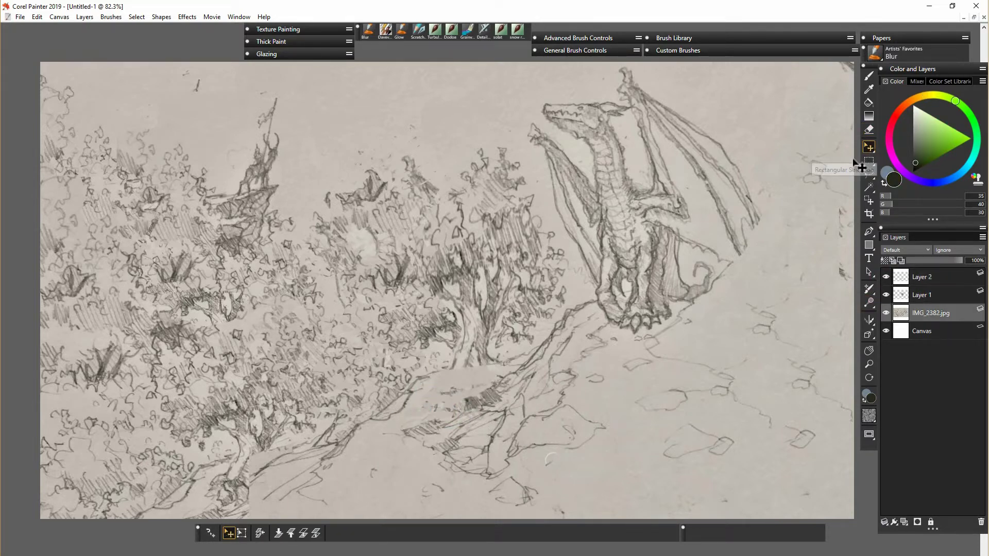
pyautogui.click(37, 17)
pyautogui.moveTo(20, 17)
pyautogui.click(38, 63)
pyautogui.press('Return')
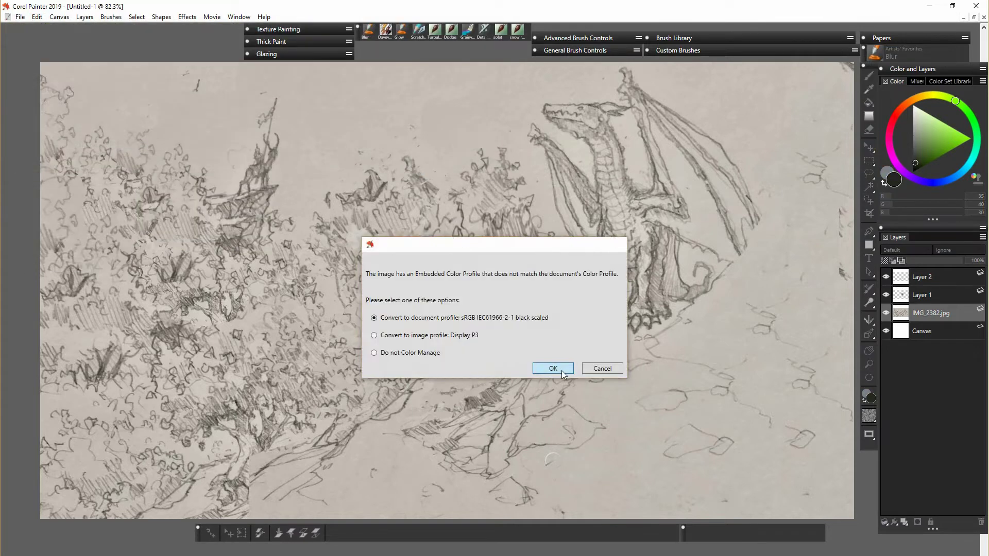
pyautogui.click(561, 370)
pyautogui.write('50')
pyautogui.click(491, 349)
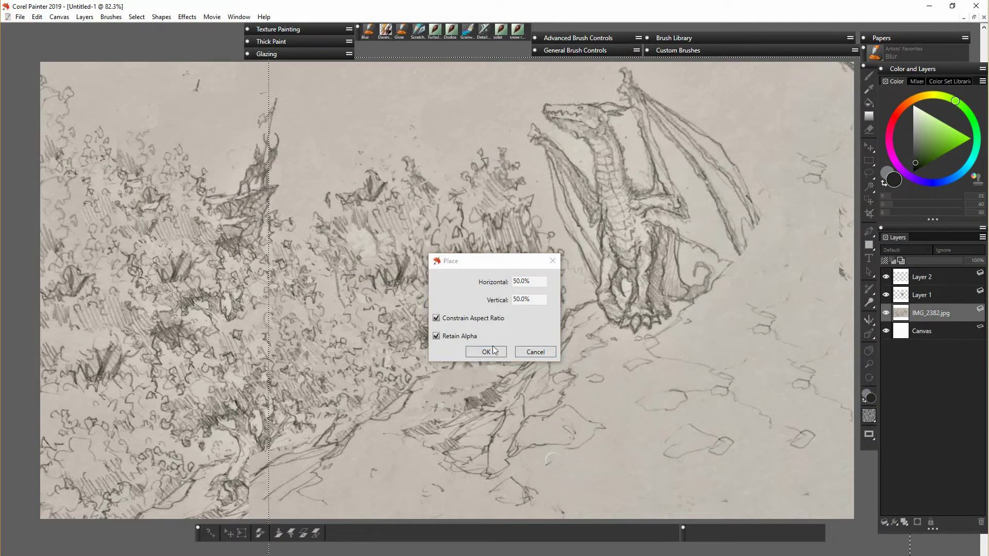
pyautogui.moveTo(745, 401)
pyautogui.mouseDown()
pyautogui.moveTo(683, 402)
pyautogui.moveTo(679, 386)
pyautogui.moveTo(747, 411)
pyautogui.moveTo(747, 447)
pyautogui.mouseUp()
# - Copy the larger dragon and its cliff from the placed sketch to a new top layer and hide the placed sketch
pyautogui.press('l')
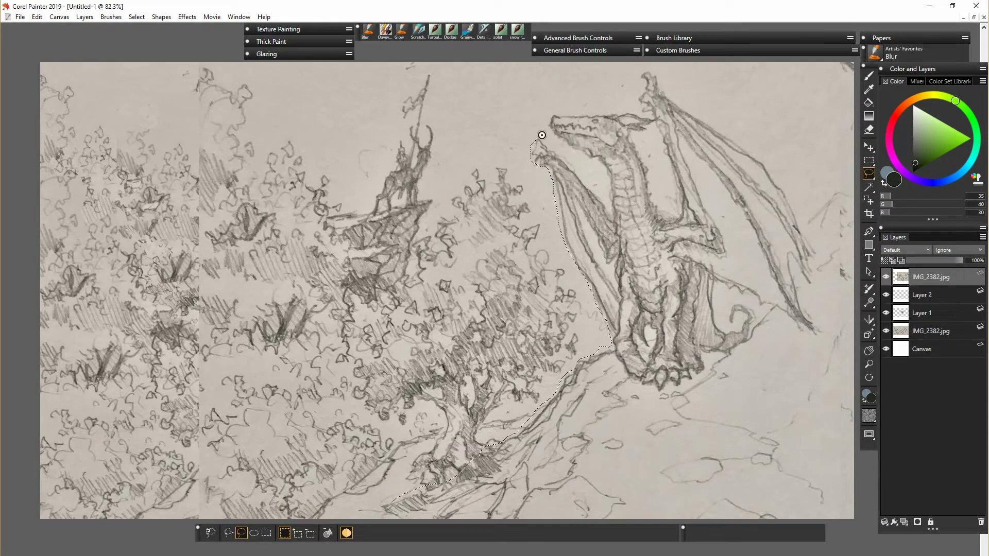
pyautogui.rightClick(642, 379)
pyautogui.click(675, 432)
pyautogui.moveTo(936, 294); pyautogui.dragTo(935, 271)
pyautogui.click(886, 296)
pyautogui.click(885, 278)
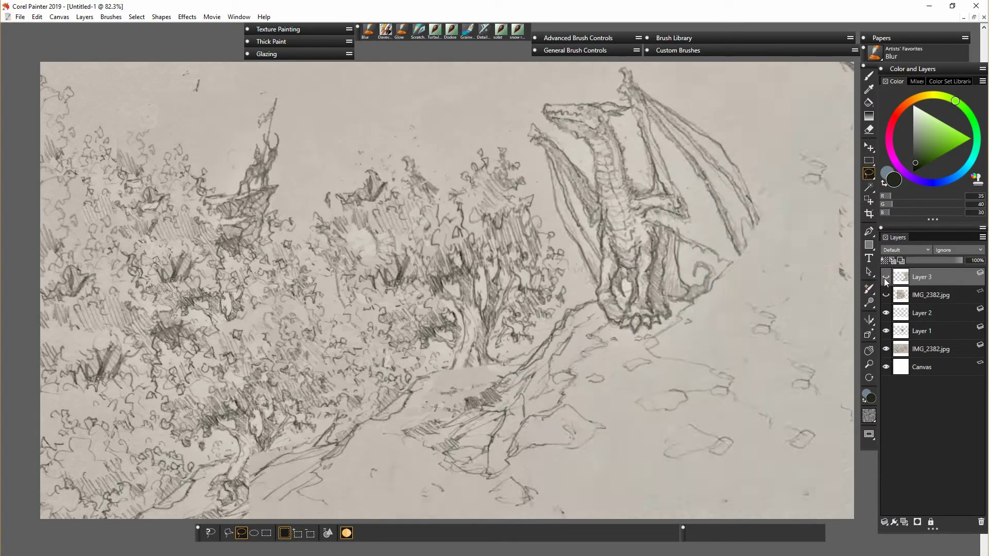
pyautogui.click(886, 278)
# - Erase the hard edges of the copied dragon layer along the rocky slope below the trees
pyautogui.press('n')
pyautogui.moveTo(490, 485); pyautogui.dragTo(437, 495)
pyautogui.moveTo(560, 492)
pyautogui.mouseDown()
pyautogui.moveTo(476, 495)
pyautogui.moveTo(473, 519)
pyautogui.mouseUp()
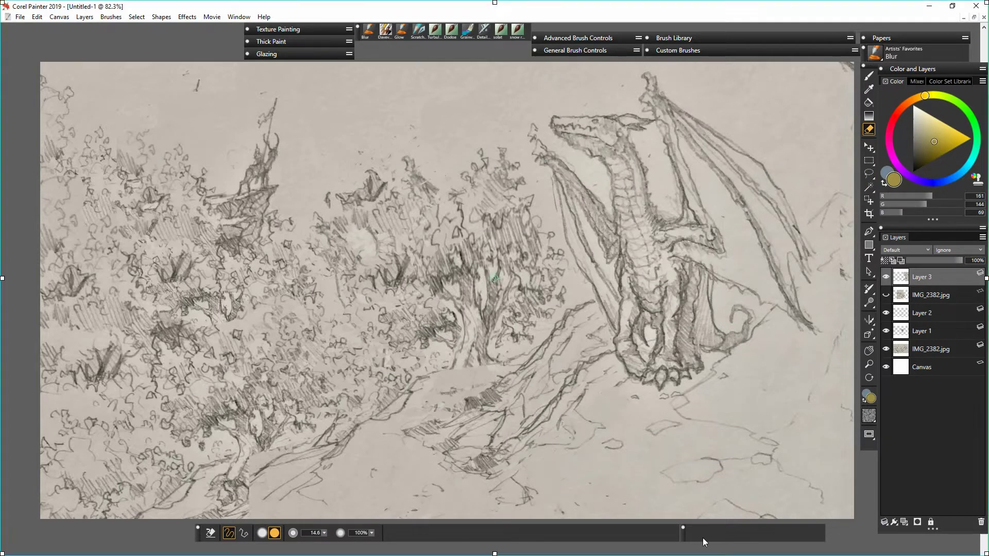
# - Copy a foliage clump from the placed sketch to a new layer, position it beside the dragon's wing, and erase its hard edges
pyautogui.click(886, 296)
pyautogui.click(908, 294)
pyautogui.press('l')
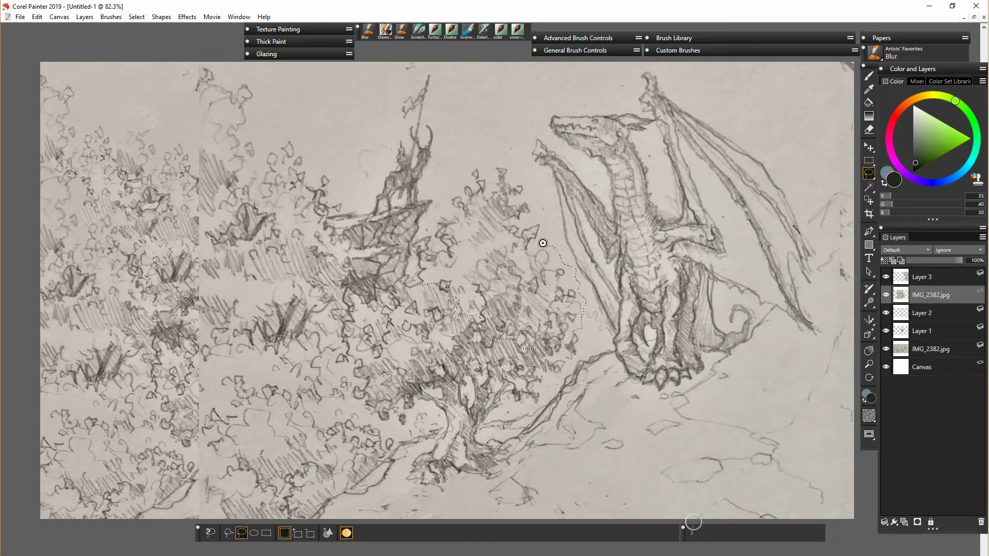
pyautogui.rightClick(380, 260)
pyautogui.click(453, 399)
pyautogui.click(886, 313)
pyautogui.press('f')
pyautogui.moveTo(515, 255)
pyautogui.mouseDown()
pyautogui.moveTo(563, 272)
pyautogui.moveTo(579, 292)
pyautogui.moveTo(565, 261)
pyautogui.moveTo(556, 284)
pyautogui.mouseUp()
pyautogui.press('n')
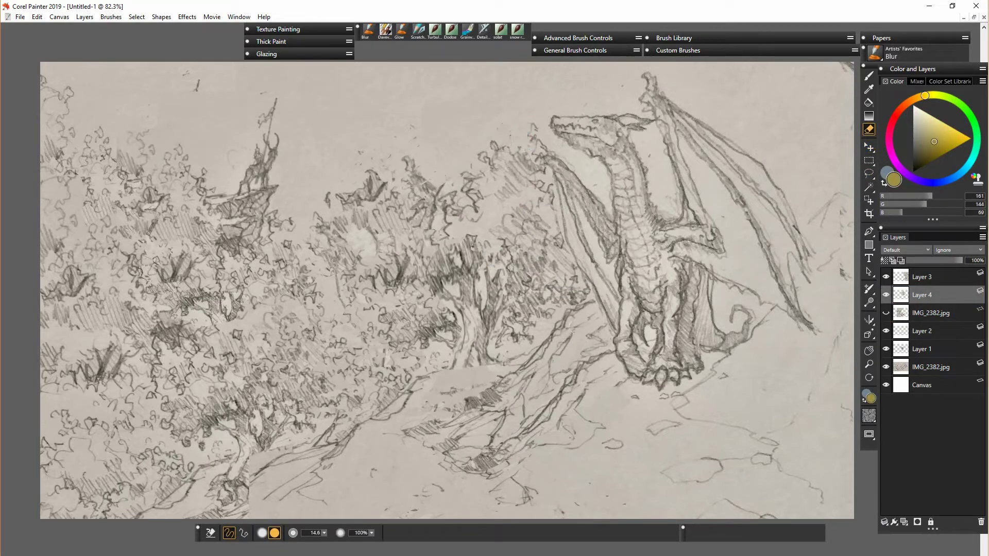
pyautogui.click(922, 276)
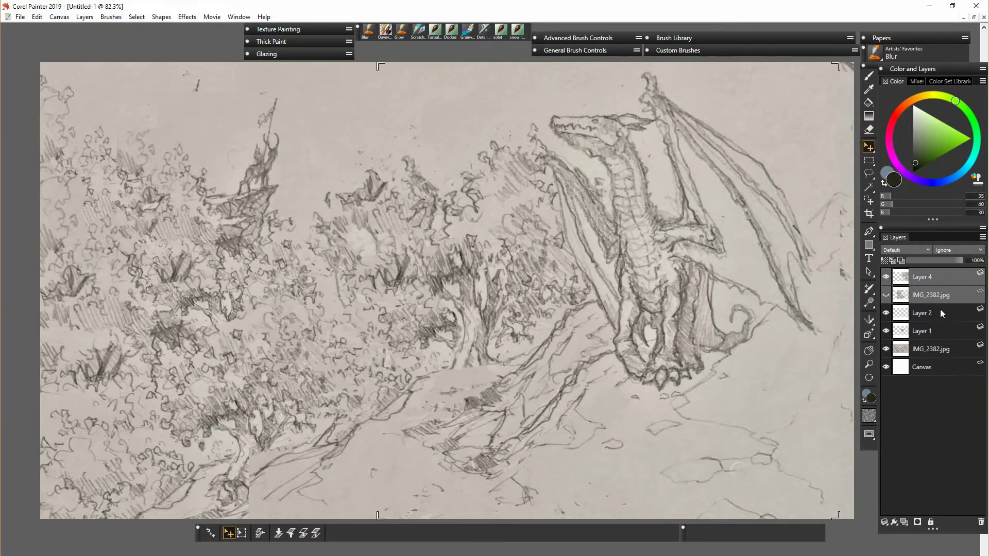
# - Combine the sketch layers, keep a hidden copy underneath, and set the upper sketch's composite method to Darken
pyautogui.click(931, 277)
pyautogui.click(886, 295)
pyautogui.click(907, 250)
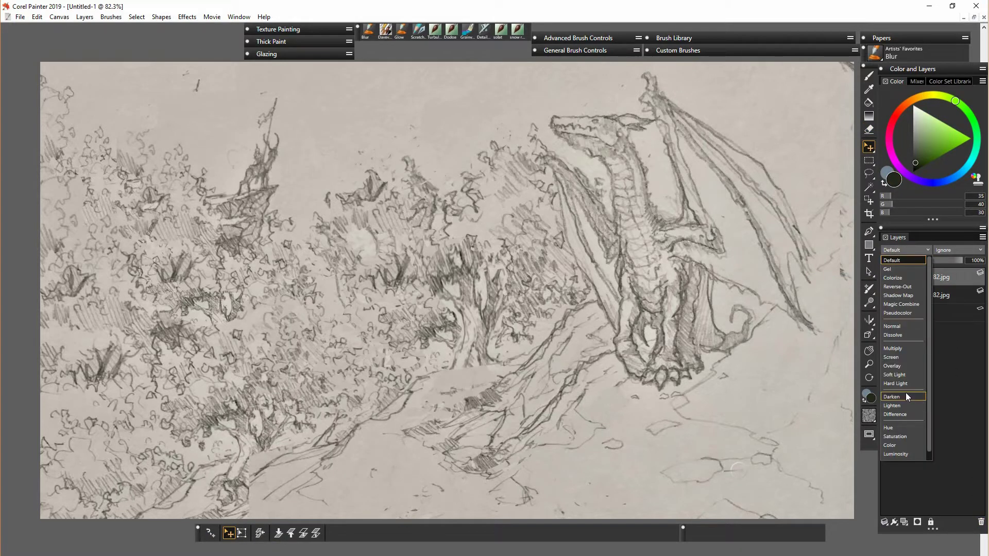
pyautogui.click(906, 396)
# - Create a new layer and set the gradient colors to pink (RGB 216, 142, 142) and dark blue
pyautogui.click(905, 523)
pyautogui.click(870, 78)
pyautogui.click(869, 117)
pyautogui.click(894, 121)
pyautogui.click(925, 130)
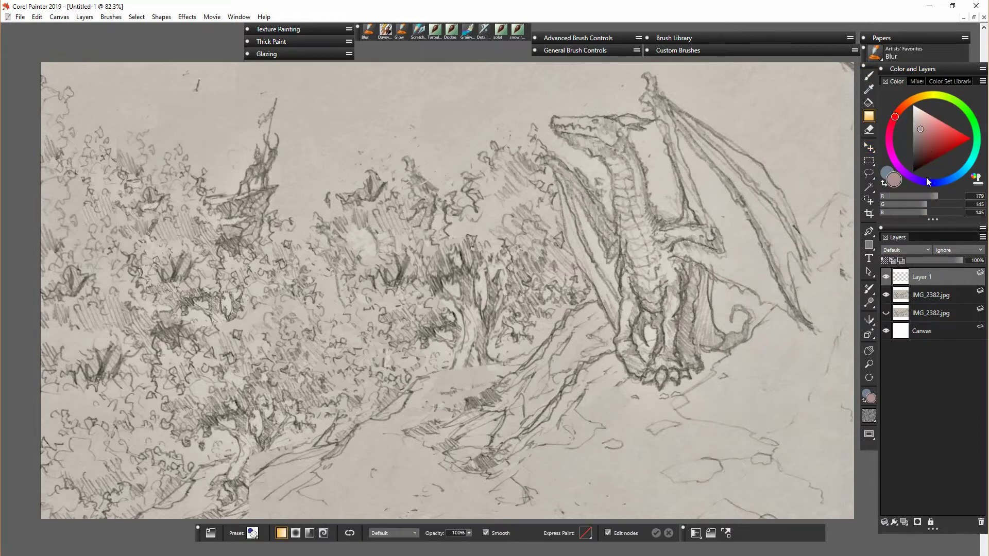
pyautogui.click(887, 173)
pyautogui.click(918, 160)
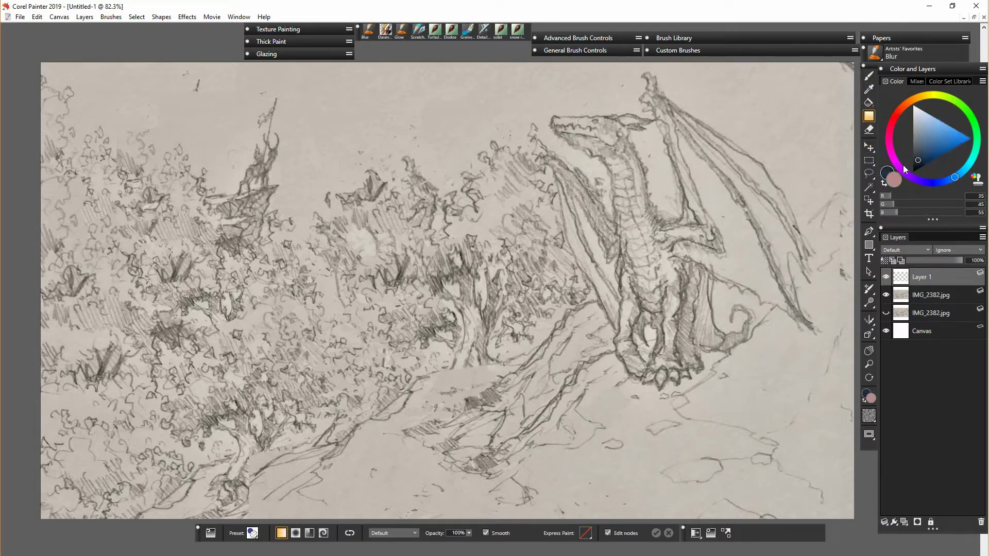
pyautogui.click(929, 124)
# - Fill the new layer with a diagonal pink-to-dark-blue linear gradient and move it beneath the upper sketch layer
pyautogui.moveTo(309, 152); pyautogui.dragTo(227, 389)
pyautogui.press('Return')
pyautogui.moveTo(930, 277); pyautogui.dragTo(929, 297)
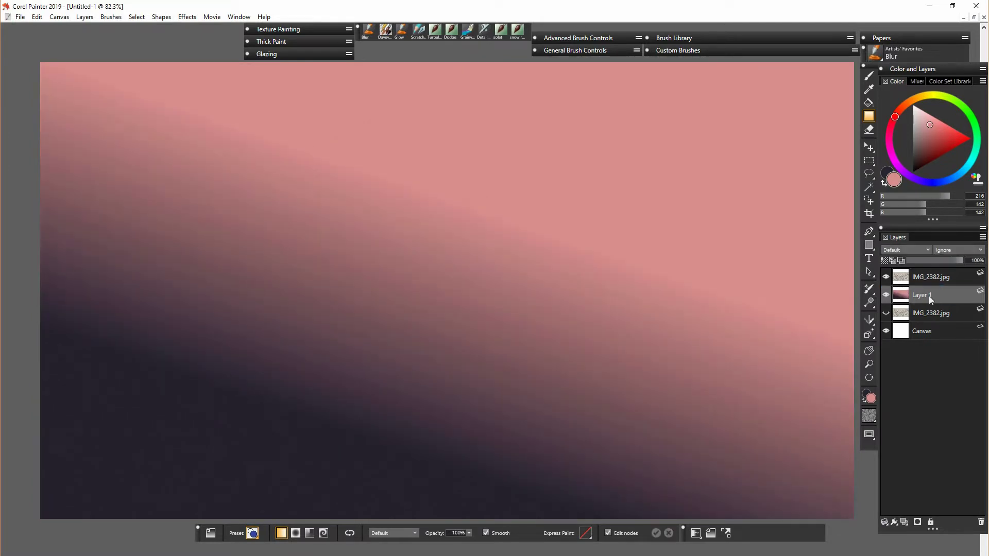
# - Open the Brightness/Contrast adjustment for the upper sketch layer
pyautogui.click(927, 277)
pyautogui.click(187, 16)
pyautogui.click(216, 27)
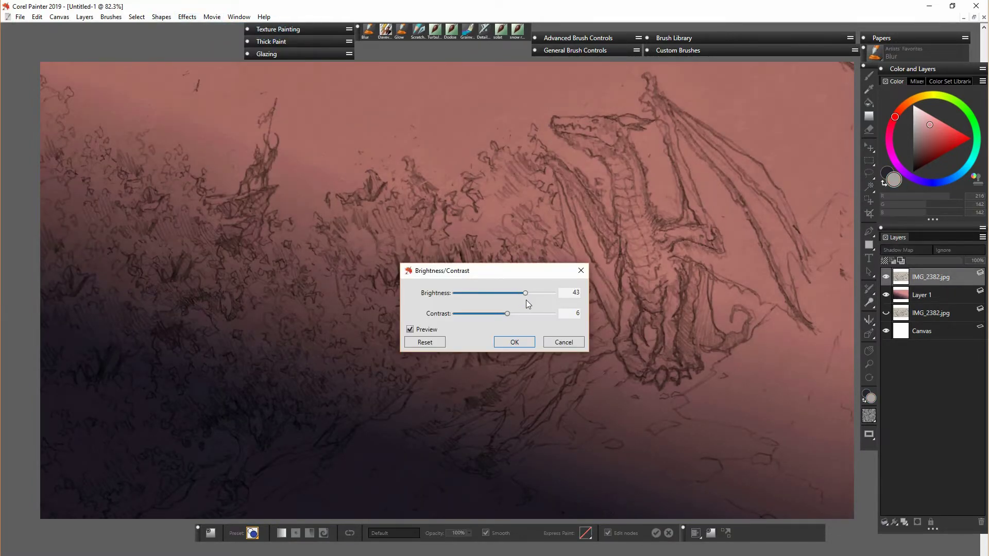
pyautogui.moveTo(507, 314); pyautogui.dragTo(473, 315)
pyautogui.moveTo(526, 293); pyautogui.dragTo(521, 293)
pyautogui.click(425, 343)
# - Set the upper sketch layer's brightness to 25 and contrast to 44
pyautogui.moveTo(505, 314); pyautogui.dragTo(496, 318)
pyautogui.moveTo(505, 293); pyautogui.dragTo(526, 315)
pyautogui.moveTo(515, 293); pyautogui.dragTo(518, 295)
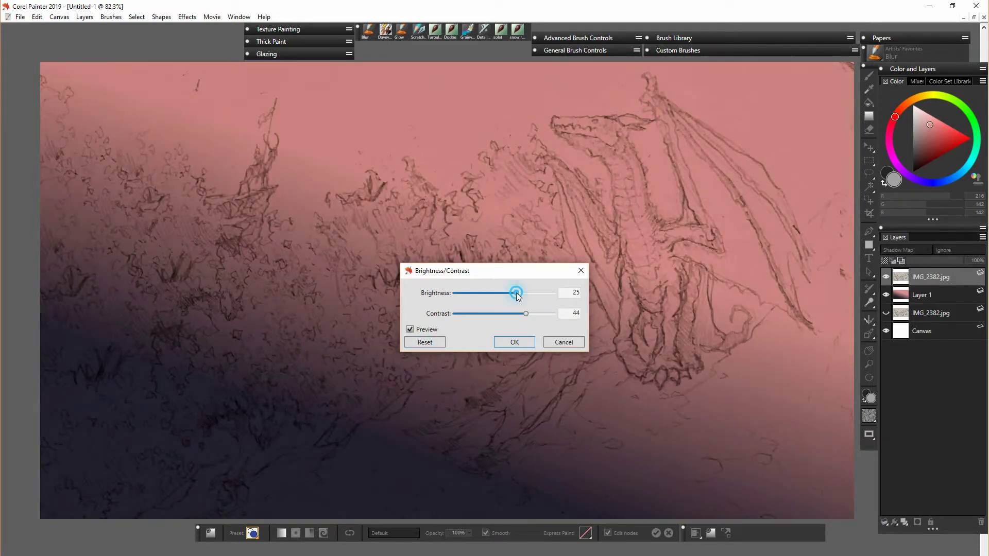
pyautogui.click(514, 342)
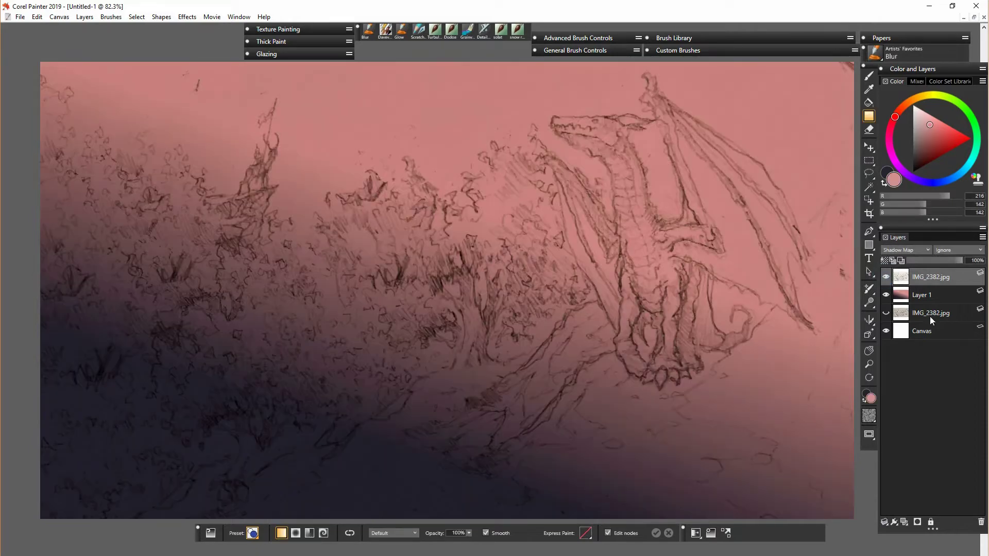
# - On Layer 1, paint ground shadows and the dark slope at the image's right edge with the Davey Wet Brush, size 25.3, in sampled brown (RGB 97, 67, 73)
pyautogui.click(896, 295)
pyautogui.press('b')
pyautogui.keyDown('alt'); pyautogui.click(597, 425); pyautogui.keyUp('alt')
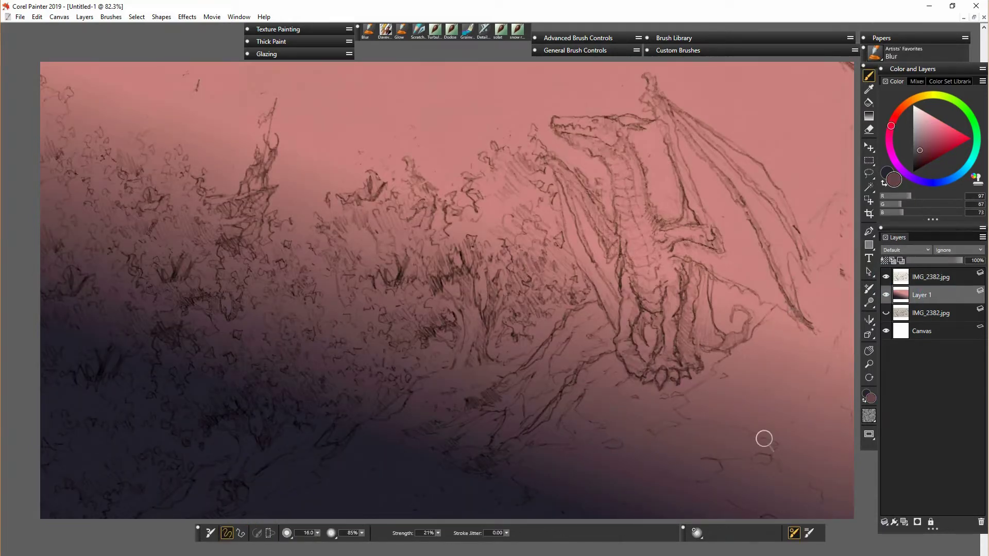
pyautogui.click(386, 31)
pyautogui.moveTo(318, 533); pyautogui.dragTo(347, 547)
pyautogui.moveTo(606, 446); pyautogui.dragTo(625, 453)
pyautogui.moveTo(661, 406); pyautogui.dragTo(684, 402)
pyautogui.moveTo(713, 424); pyautogui.dragTo(783, 439)
pyautogui.moveTo(850, 320)
pyautogui.mouseDown()
pyautogui.moveTo(799, 397)
pyautogui.moveTo(819, 421)
pyautogui.mouseUp()
# - Block in the dragon's feet and thighs in dark brown and add accent strokes along the foreground rocks and roots
pyautogui.moveTo(656, 381); pyautogui.dragTo(679, 359)
pyautogui.moveTo(676, 373)
pyautogui.mouseDown()
pyautogui.moveTo(677, 284)
pyautogui.moveTo(671, 324)
pyautogui.mouseUp()
pyautogui.moveTo(630, 286); pyautogui.dragTo(640, 365)
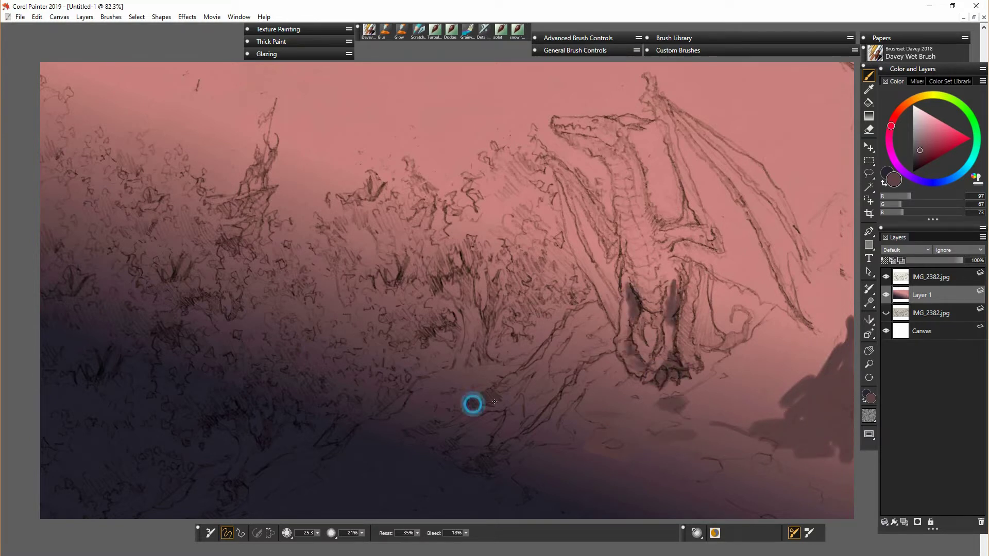
pyautogui.moveTo(549, 384); pyautogui.dragTo(583, 380)
pyautogui.moveTo(569, 443); pyautogui.dragTo(496, 458)
pyautogui.moveTo(423, 381); pyautogui.dragTo(307, 475)
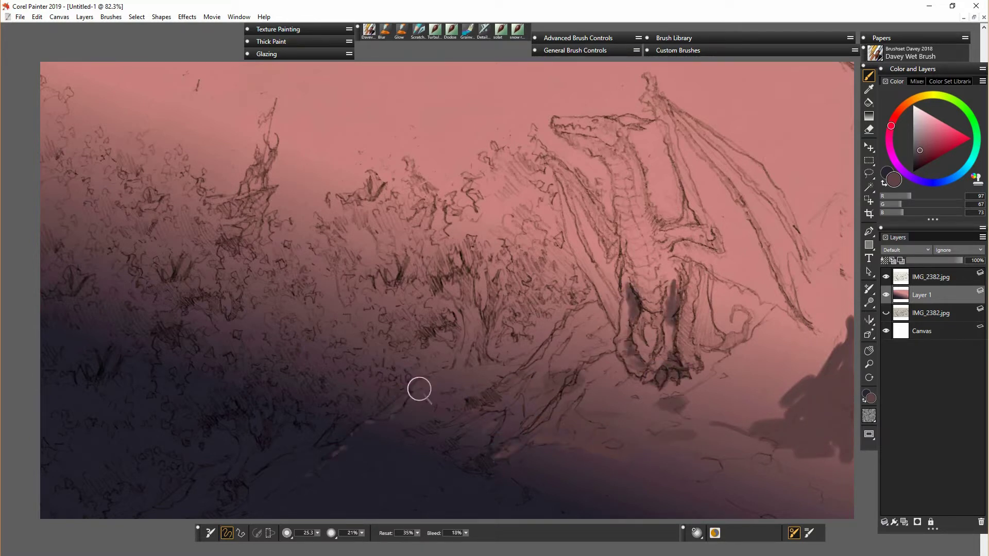
# - Paint the central tree's trunk, branches and foliage clumps in dark brown, sampling a slightly lighter brown (RGB 113, 77, 81) for the upper leaves
pyautogui.moveTo(387, 315); pyautogui.dragTo(404, 308)
pyautogui.moveTo(466, 271); pyautogui.dragTo(477, 346)
pyautogui.moveTo(511, 301)
pyautogui.mouseDown()
pyautogui.moveTo(531, 309)
pyautogui.moveTo(582, 291)
pyautogui.mouseUp()
pyautogui.moveTo(547, 292)
pyautogui.mouseDown()
pyautogui.moveTo(509, 267)
pyautogui.moveTo(394, 283)
pyautogui.mouseUp()
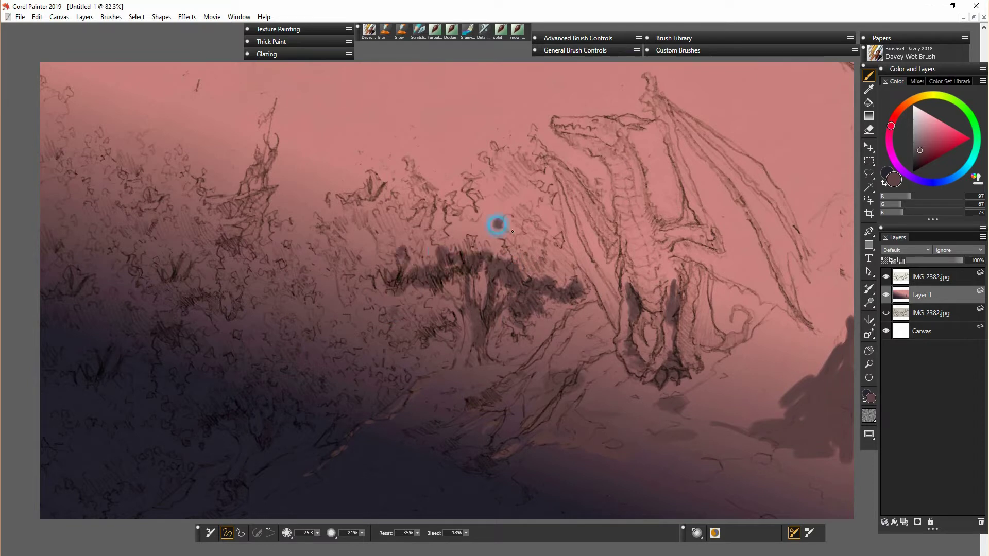
pyautogui.moveTo(516, 239); pyautogui.dragTo(523, 263)
pyautogui.moveTo(531, 235); pyautogui.dragTo(546, 257)
pyautogui.keyDown('alt'); pyautogui.click(645, 419); pyautogui.keyUp('alt')
pyautogui.moveTo(490, 221); pyautogui.dragTo(507, 233)
pyautogui.moveTo(506, 203); pyautogui.dragTo(528, 209)
# - Shade the dragon's neck and body and trace the bones of its right-hand wing in brown
pyautogui.moveTo(610, 121); pyautogui.dragTo(651, 226)
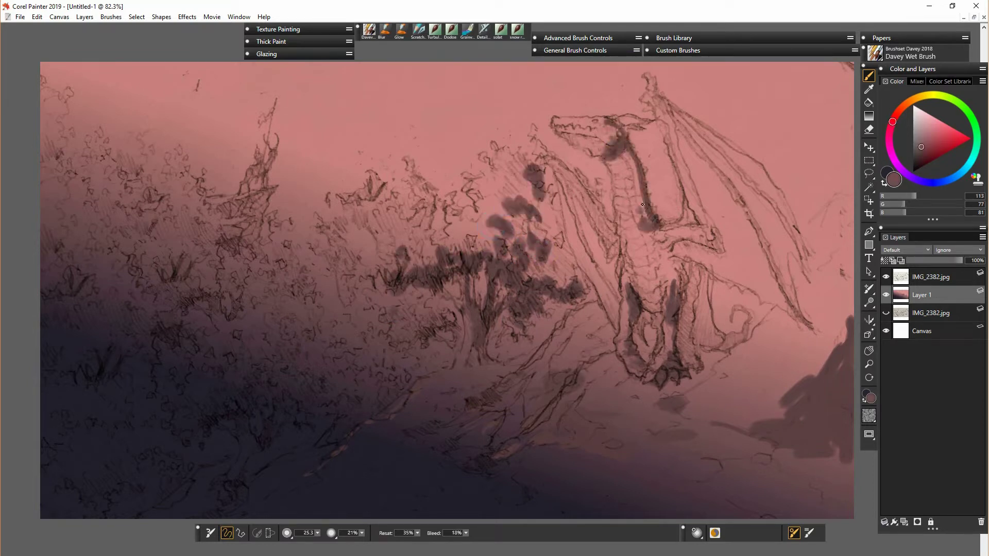
pyautogui.moveTo(615, 152)
pyautogui.mouseDown()
pyautogui.moveTo(657, 258)
pyautogui.moveTo(691, 306)
pyautogui.mouseUp()
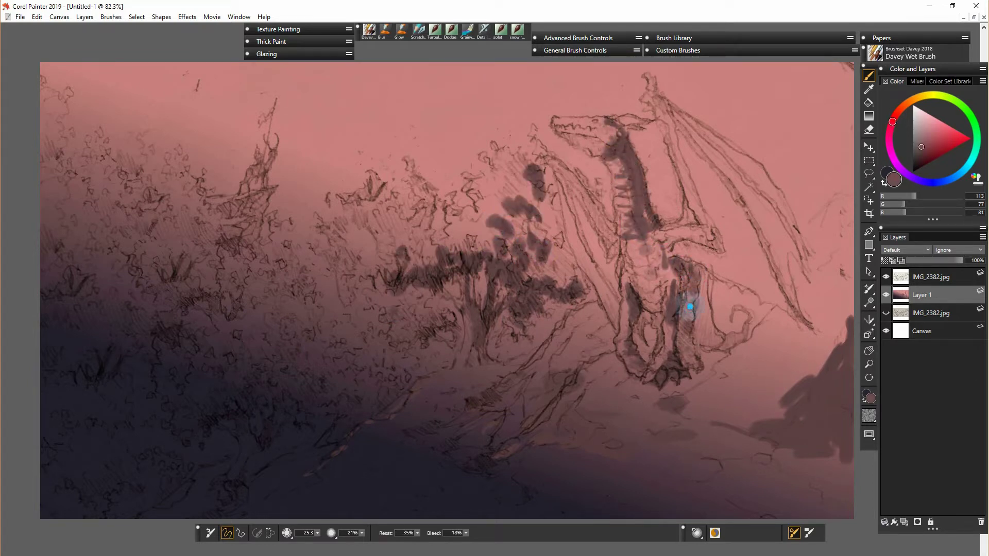
pyautogui.moveTo(644, 97); pyautogui.dragTo(653, 100)
pyautogui.moveTo(653, 89); pyautogui.dragTo(784, 293)
pyautogui.moveTo(801, 261)
pyautogui.mouseDown()
pyautogui.moveTo(791, 232)
pyautogui.moveTo(665, 104)
pyautogui.mouseUp()
pyautogui.moveTo(672, 106); pyautogui.dragTo(712, 135)
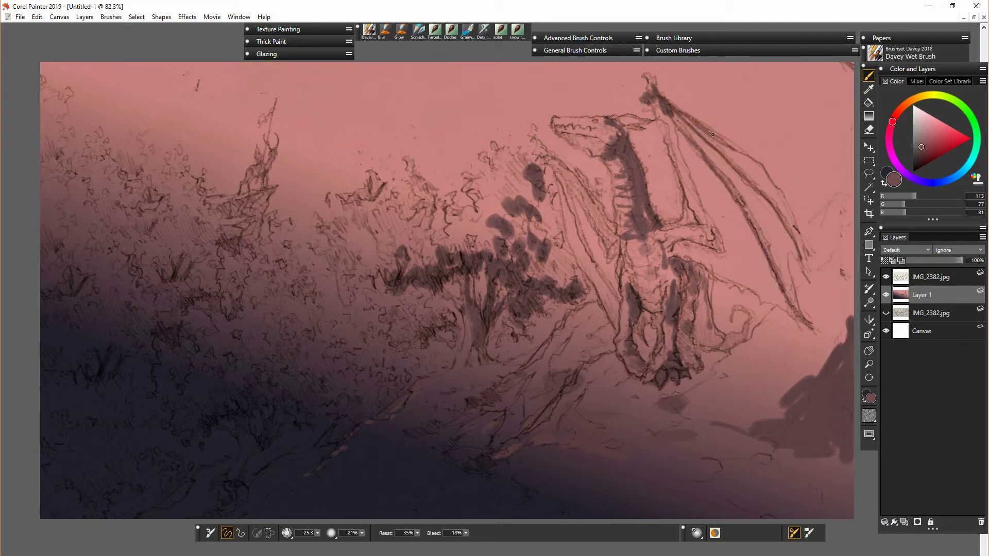
pyautogui.moveTo(713, 246)
pyautogui.mouseDown()
pyautogui.moveTo(719, 236)
pyautogui.moveTo(662, 105)
pyautogui.mouseUp()
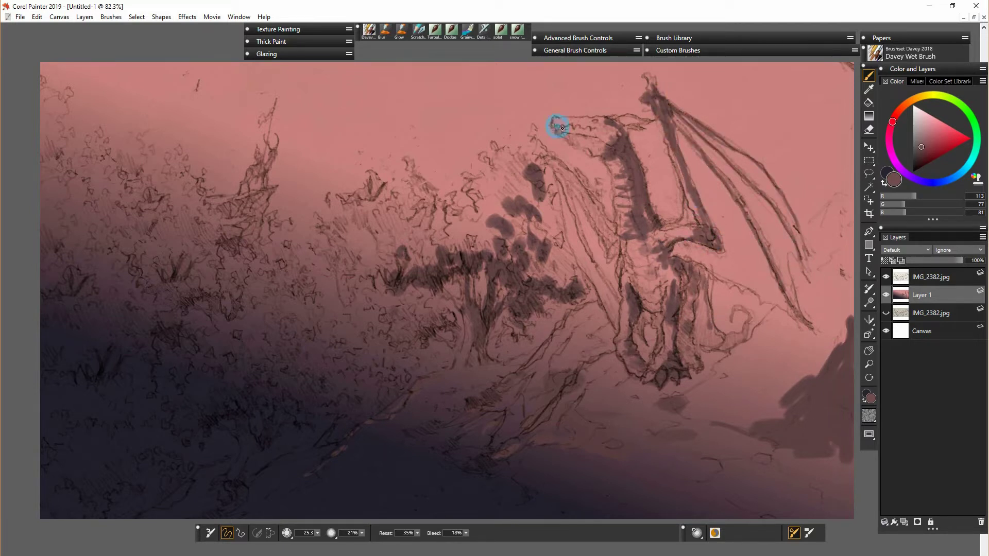
# - Paint the dragon's head, left-hand wing arm, belly, hind leg and tail in the same brown
pyautogui.moveTo(595, 131); pyautogui.dragTo(639, 116)
pyautogui.moveTo(535, 147); pyautogui.dragTo(619, 238)
pyautogui.moveTo(640, 271); pyautogui.dragTo(644, 320)
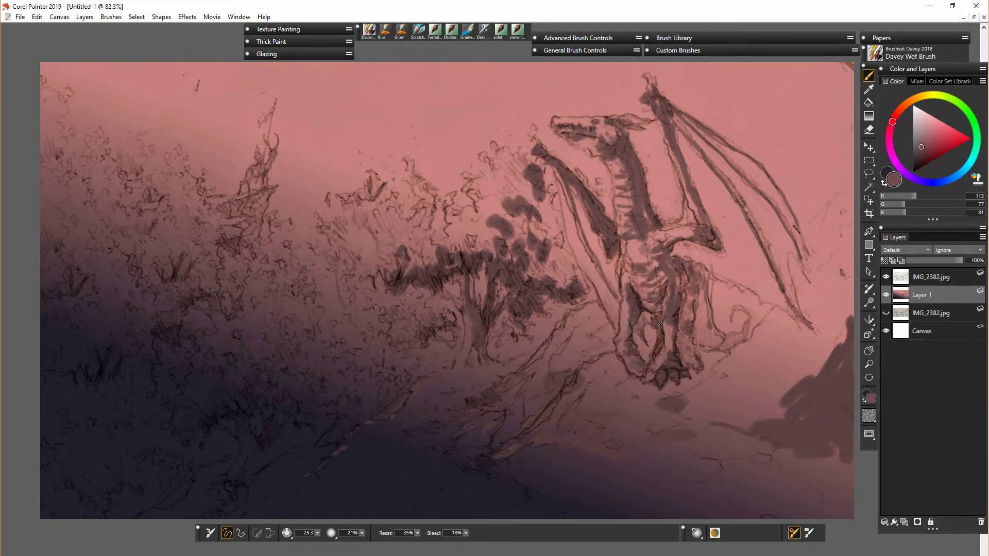
pyautogui.moveTo(675, 288)
pyautogui.mouseDown()
pyautogui.moveTo(693, 335)
pyautogui.moveTo(734, 347)
pyautogui.mouseUp()
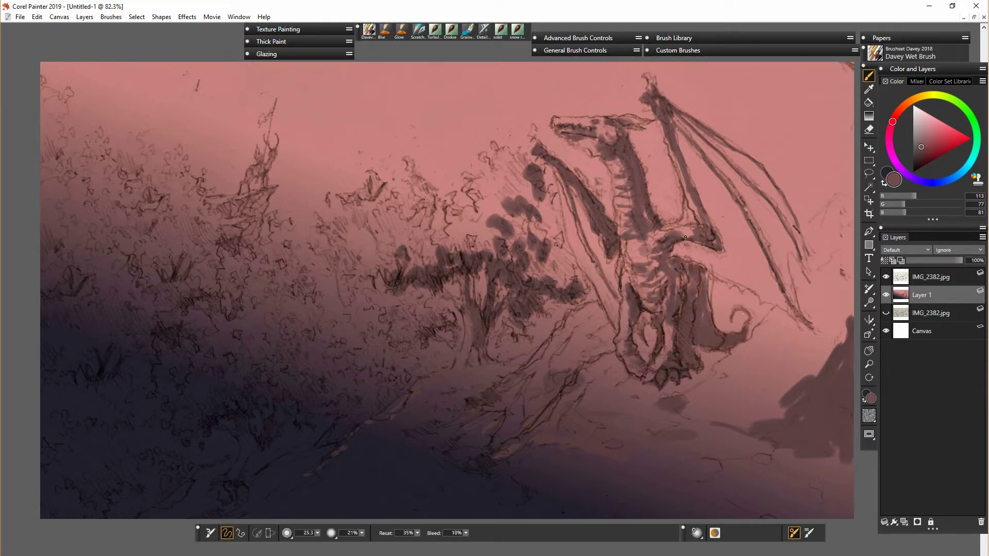
pyautogui.moveTo(630, 253); pyautogui.dragTo(653, 251)
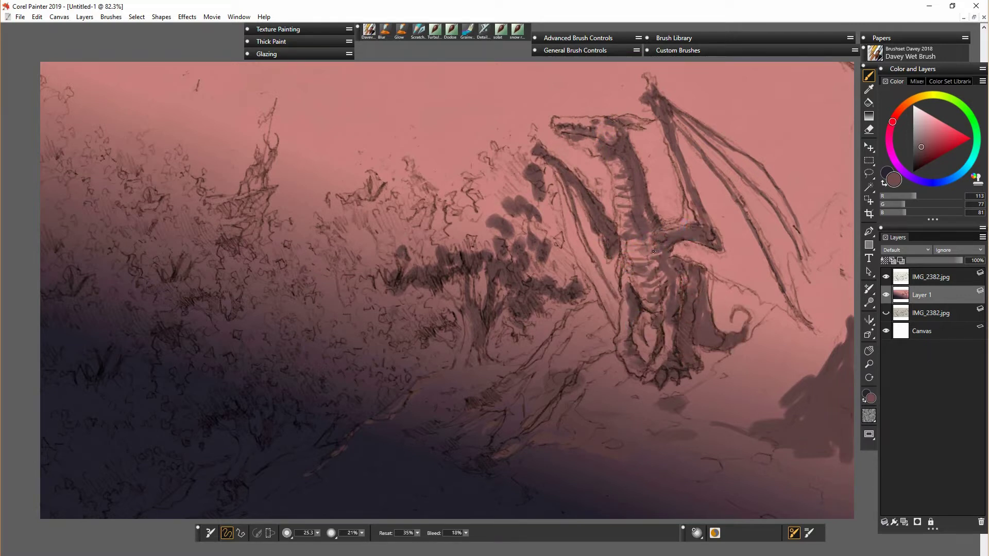
# - Sample a mid-tone dusty pink (RGB 169, 112, 112) and fill the dragon's neck plates and both wing membranes with it
pyautogui.keyDown('alt'); pyautogui.click(743, 370); pyautogui.keyUp('alt')
pyautogui.moveTo(639, 189); pyautogui.dragTo(611, 153)
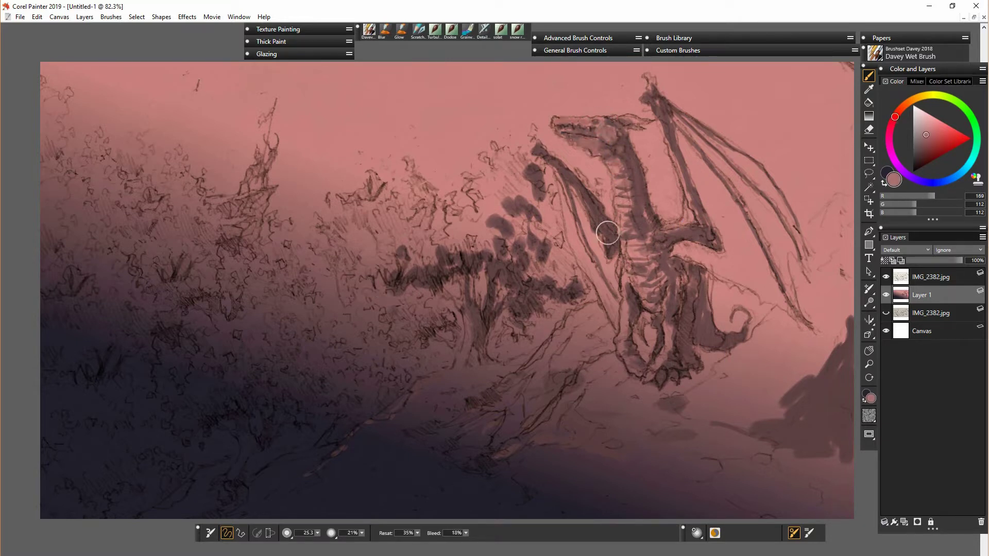
pyautogui.moveTo(568, 184); pyautogui.dragTo(598, 286)
pyautogui.moveTo(582, 211); pyautogui.dragTo(610, 279)
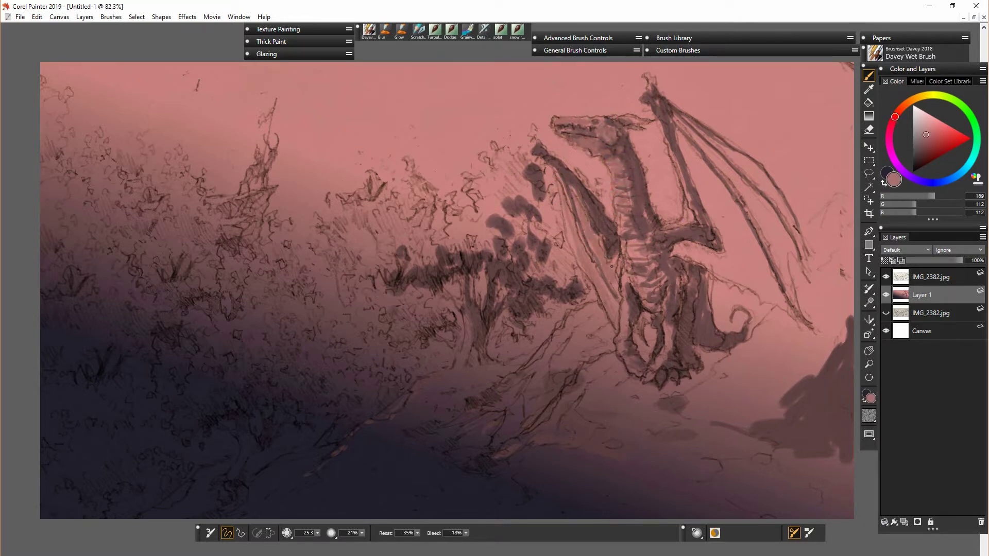
pyautogui.moveTo(678, 249); pyautogui.dragTo(740, 272)
pyautogui.moveTo(685, 149)
pyautogui.mouseDown()
pyautogui.moveTo(760, 271)
pyautogui.moveTo(727, 212)
pyautogui.mouseUp()
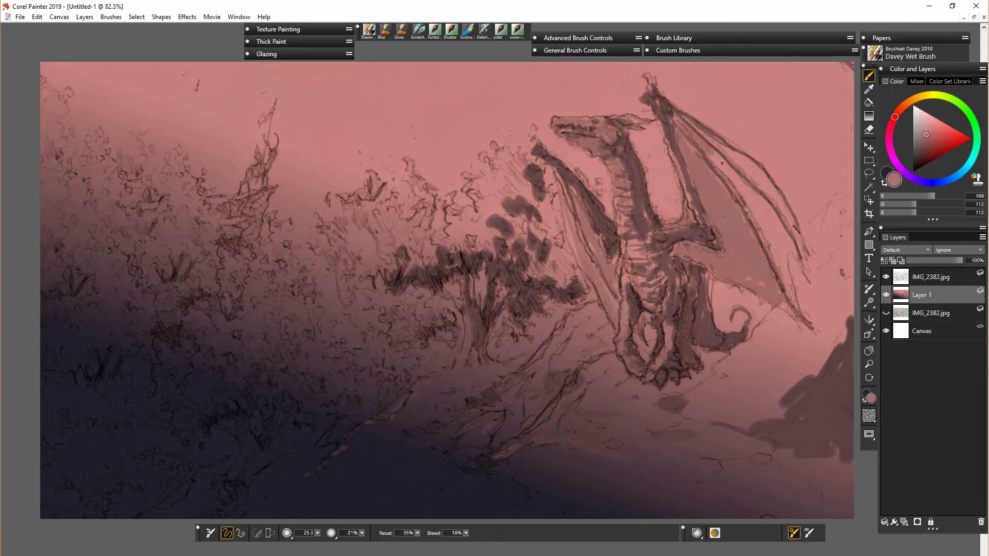
pyautogui.moveTo(722, 164)
pyautogui.mouseDown()
pyautogui.moveTo(706, 137)
pyautogui.moveTo(801, 302)
pyautogui.mouseUp()
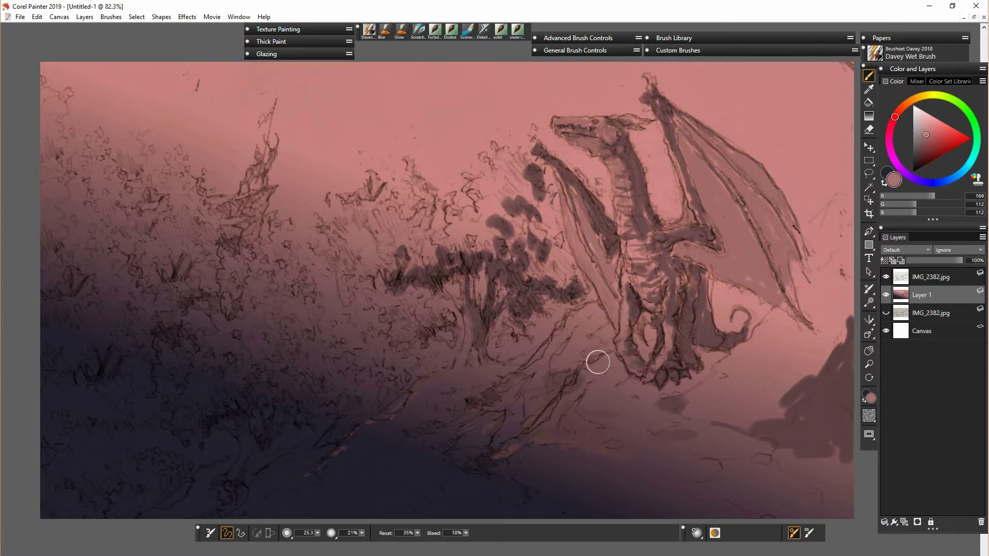
# - Paint scattered cloud patches across the sky in grey-blue (RGB 150, 163, 174) and add darker grey-blue touches
pyautogui.keyDown('alt'); pyautogui.click(677, 200); pyautogui.keyUp('alt')
pyautogui.moveTo(951, 180); pyautogui.dragTo(957, 176)
pyautogui.moveTo(358, 68)
pyautogui.mouseDown()
pyautogui.moveTo(317, 65)
pyautogui.moveTo(352, 73)
pyautogui.moveTo(322, 80)
pyautogui.moveTo(383, 68)
pyautogui.mouseUp()
pyautogui.click(927, 131)
pyautogui.click(920, 132)
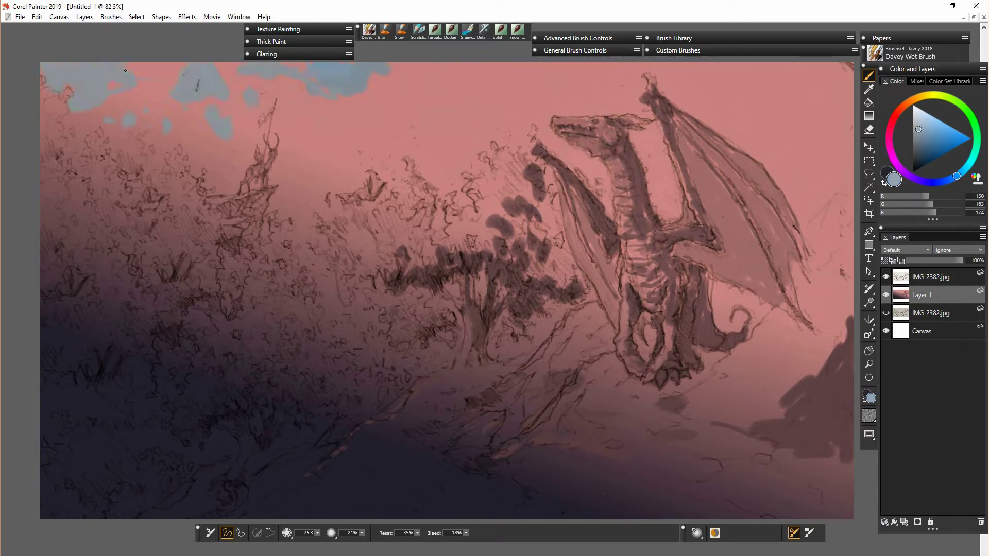
pyautogui.moveTo(125, 70); pyautogui.dragTo(115, 152)
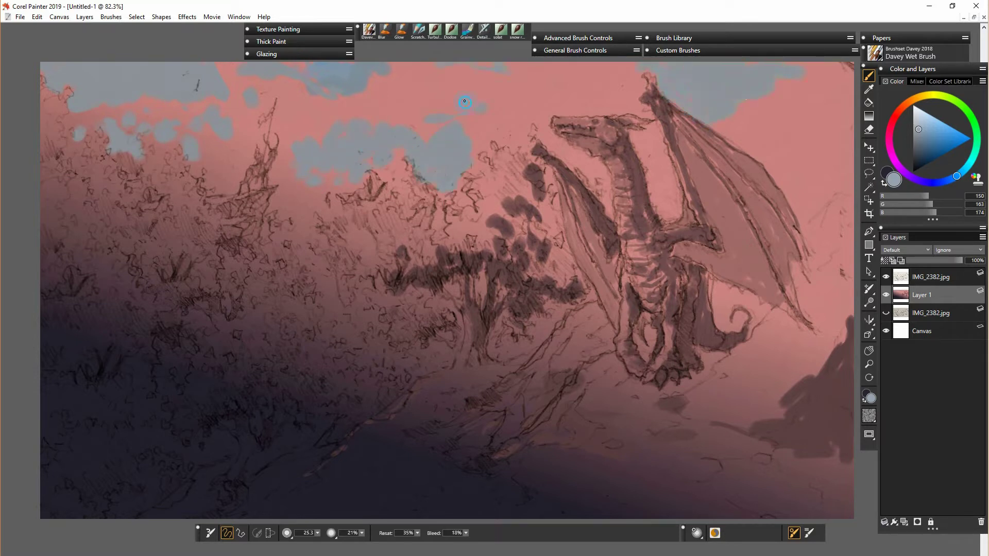
pyautogui.click(920, 134)
pyautogui.moveTo(374, 175); pyautogui.dragTo(360, 181)
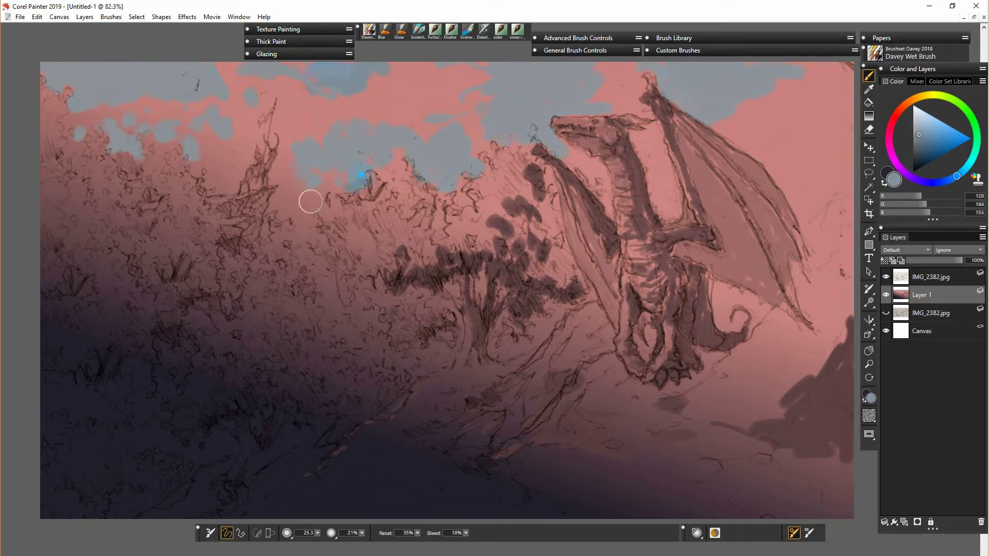
pyautogui.moveTo(216, 65); pyautogui.dragTo(139, 61)
# - Create a new layer above Layer 1 and paint muted violet patches over the blue clouds
pyautogui.click(904, 522)
pyautogui.click(926, 298)
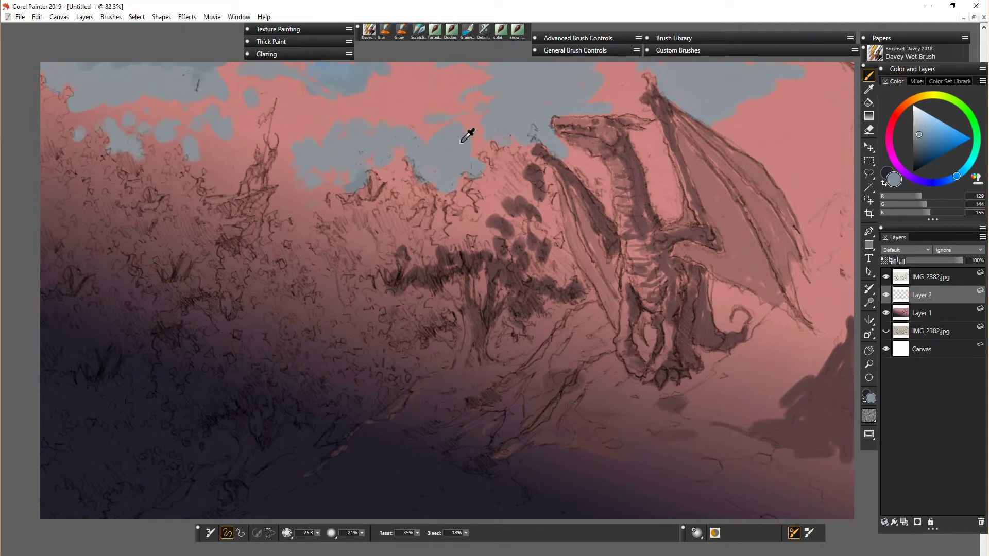
pyautogui.keyDown('alt'); pyautogui.click(462, 143); pyautogui.keyUp('alt')
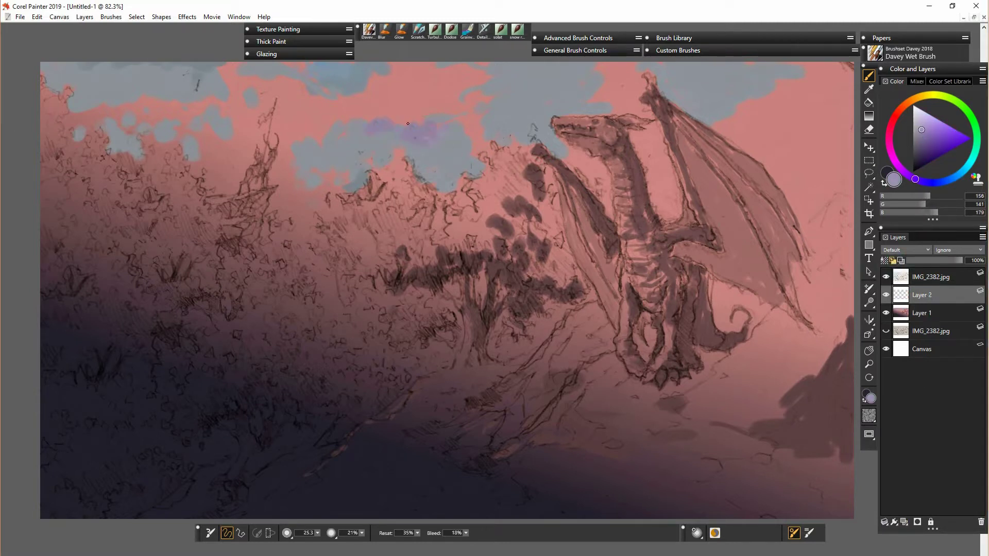
pyautogui.moveTo(261, 172)
pyautogui.mouseDown()
pyautogui.moveTo(231, 159)
pyautogui.moveTo(355, 89)
pyautogui.mouseUp()
# - Add warm tan cloud highlights across the left and middle of the sky
pyautogui.click(909, 103)
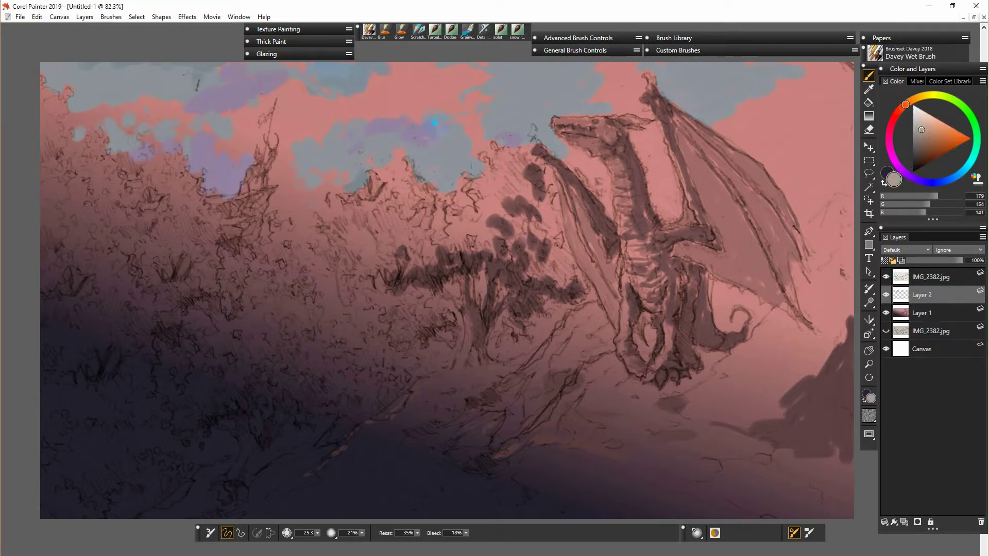
pyautogui.moveTo(417, 123)
pyautogui.mouseDown()
pyautogui.moveTo(438, 109)
pyautogui.moveTo(289, 154)
pyautogui.moveTo(175, 137)
pyautogui.moveTo(200, 83)
pyautogui.mouseUp()
pyautogui.moveTo(463, 98); pyautogui.dragTo(436, 87)
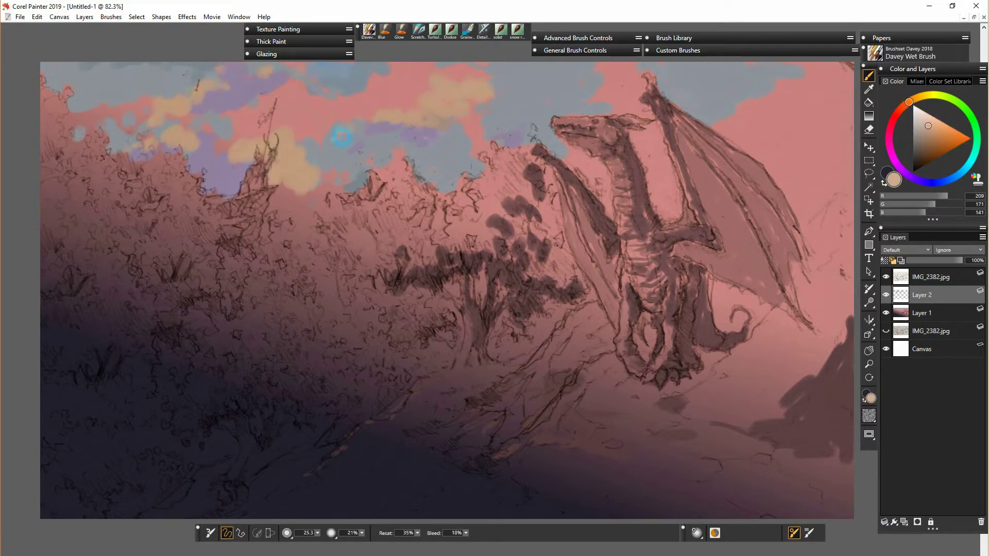
pyautogui.moveTo(463, 153); pyautogui.dragTo(507, 128)
# - Fill the sky around the dragon and along the treeline with muted purple (RGB 145, 129, 157)
pyautogui.click(909, 175)
pyautogui.click(919, 134)
pyautogui.moveTo(598, 72)
pyautogui.mouseDown()
pyautogui.moveTo(641, 107)
pyautogui.moveTo(721, 98)
pyautogui.moveTo(650, 132)
pyautogui.mouseUp()
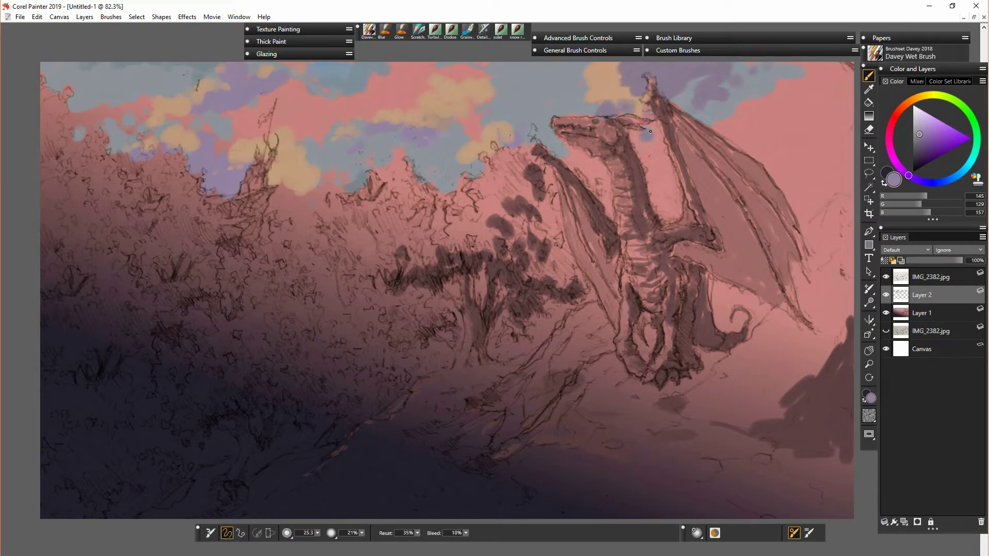
pyautogui.moveTo(339, 212)
pyautogui.mouseDown()
pyautogui.moveTo(407, 165)
pyautogui.moveTo(659, 170)
pyautogui.moveTo(748, 110)
pyautogui.moveTo(840, 128)
pyautogui.moveTo(793, 211)
pyautogui.mouseUp()
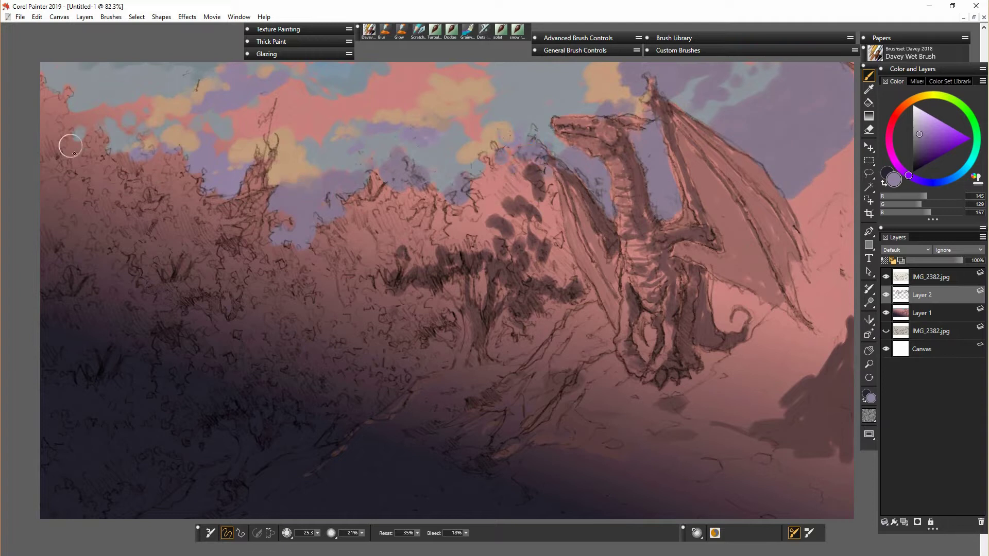
pyautogui.moveTo(71, 143)
pyautogui.mouseDown()
pyautogui.moveTo(116, 127)
pyautogui.moveTo(155, 142)
pyautogui.mouseUp()
# - Duplicate the cloud layer and swirl the clouds on the copy with the Turbulence brush
pyautogui.rightClick(942, 290)
pyautogui.click(931, 306)
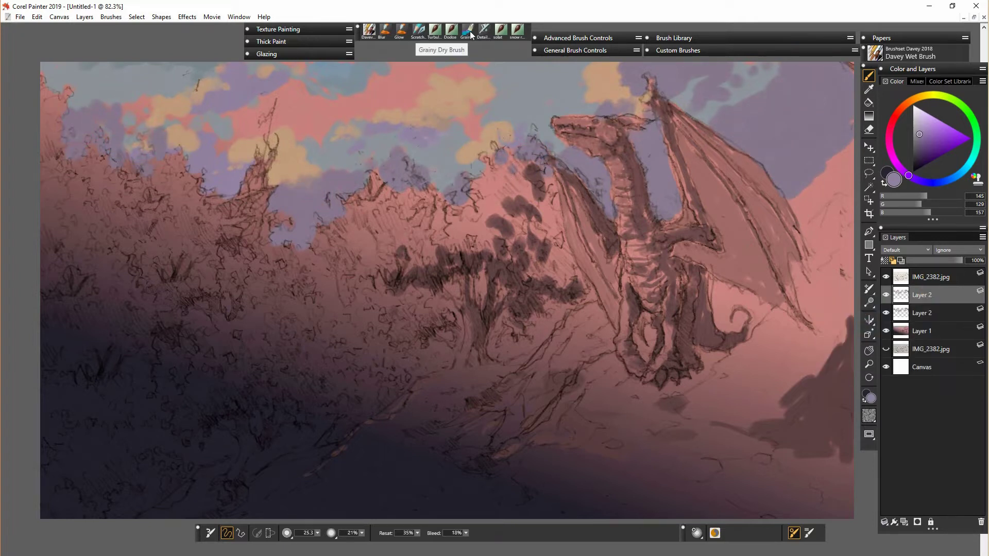
pyautogui.click(436, 31)
pyautogui.moveTo(313, 173)
pyautogui.mouseDown()
pyautogui.moveTo(368, 164)
pyautogui.moveTo(402, 134)
pyautogui.moveTo(495, 139)
pyautogui.moveTo(601, 99)
pyautogui.moveTo(631, 92)
pyautogui.moveTo(644, 106)
pyautogui.mouseUp()
pyautogui.moveTo(158, 150)
pyautogui.mouseDown()
pyautogui.moveTo(188, 135)
pyautogui.moveTo(216, 93)
pyautogui.moveTo(155, 138)
pyautogui.moveTo(173, 144)
pyautogui.mouseUp()
pyautogui.moveTo(329, 116)
pyautogui.mouseDown()
pyautogui.moveTo(391, 116)
pyautogui.moveTo(515, 155)
pyautogui.mouseUp()
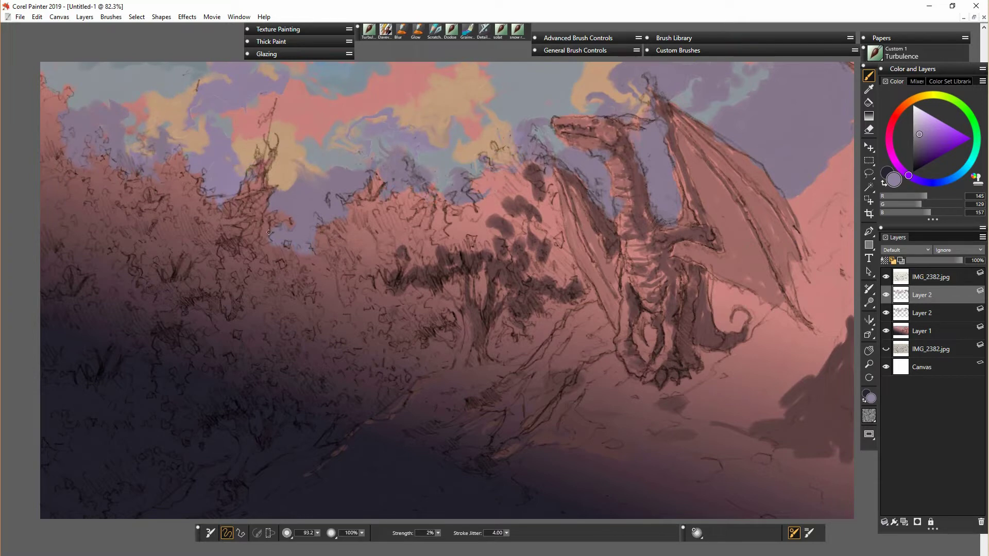
pyautogui.moveTo(592, 98)
pyautogui.mouseDown()
pyautogui.moveTo(638, 103)
pyautogui.moveTo(649, 88)
pyautogui.mouseUp()
# - Duplicate the swirled cloud layer and distort the copy with a free transform, stretching it diagonally across the sky
pyautogui.rightClick(927, 294)
pyautogui.click(863, 317)
pyautogui.hotkey('ctrl', '-')
pyautogui.hotkey('ctrl', '-')
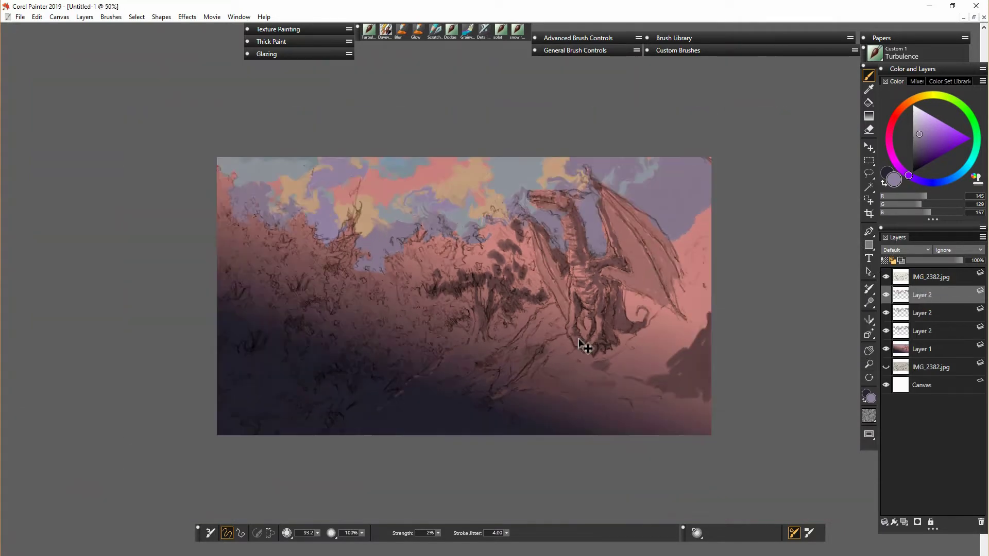
pyautogui.hotkey('ctrl', '+')
pyautogui.click(869, 147)
pyautogui.click(350, 533)
pyautogui.moveTo(797, 266); pyautogui.dragTo(788, 267)
pyautogui.moveTo(138, 266); pyautogui.dragTo(217, 240)
pyautogui.moveTo(788, 265); pyautogui.dragTo(602, 238)
pyautogui.moveTo(787, 99); pyautogui.dragTo(794, 56)
pyautogui.moveTo(600, 238); pyautogui.dragTo(523, 238)
pyautogui.moveTo(794, 56); pyautogui.dragTo(943, 80)
pyautogui.press('Return')
# - Compare the sky with and without the transformed cloud layer and collapse that layer with the cloud layer below it
pyautogui.click(886, 295)
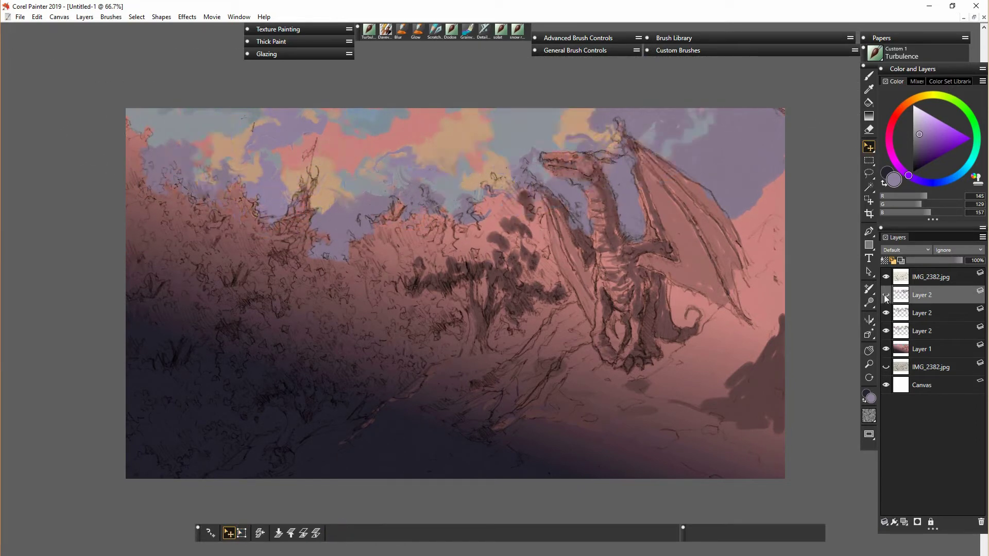
pyautogui.click(885, 296)
pyautogui.press('n')
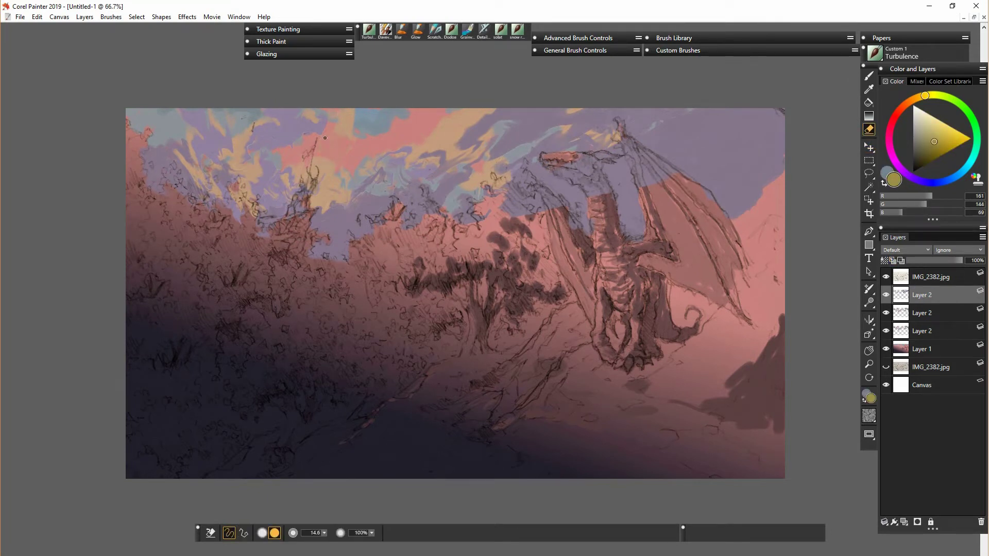
pyautogui.click(917, 315)
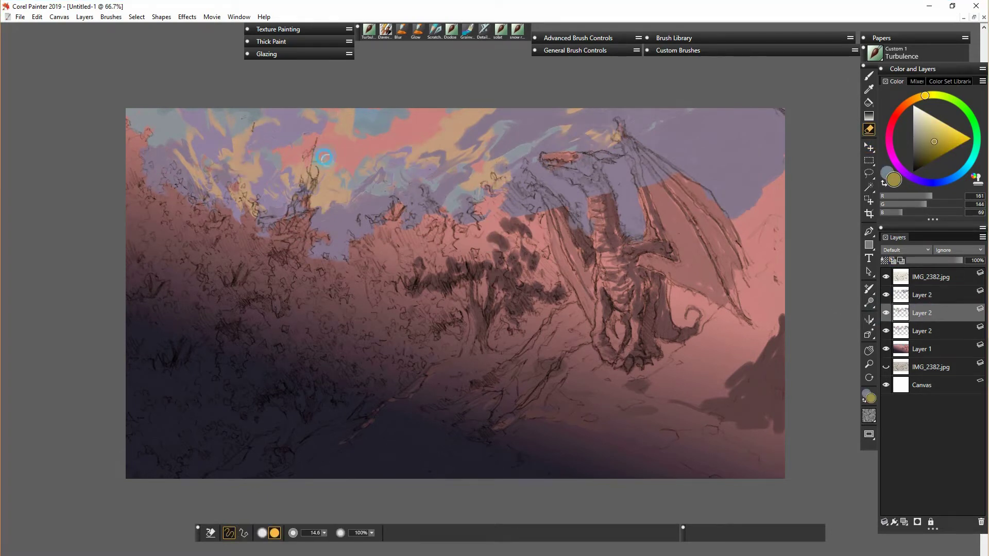
pyautogui.click(917, 329)
pyautogui.press('f')
pyautogui.click(928, 295)
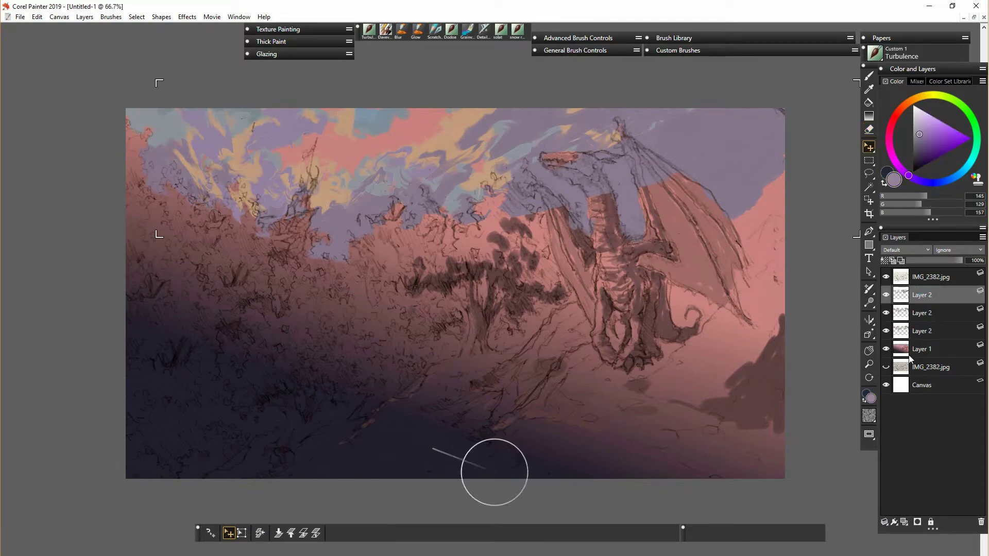
pyautogui.hotkey('ctrl', 'e')
# - Check the cloud layers and Layer 1 by toggling their visibility, select Layer 1 and hide the upper sketch layer
pyautogui.click(885, 296)
pyautogui.click(886, 295)
pyautogui.click(924, 331)
pyautogui.click(884, 332)
pyautogui.click(886, 332)
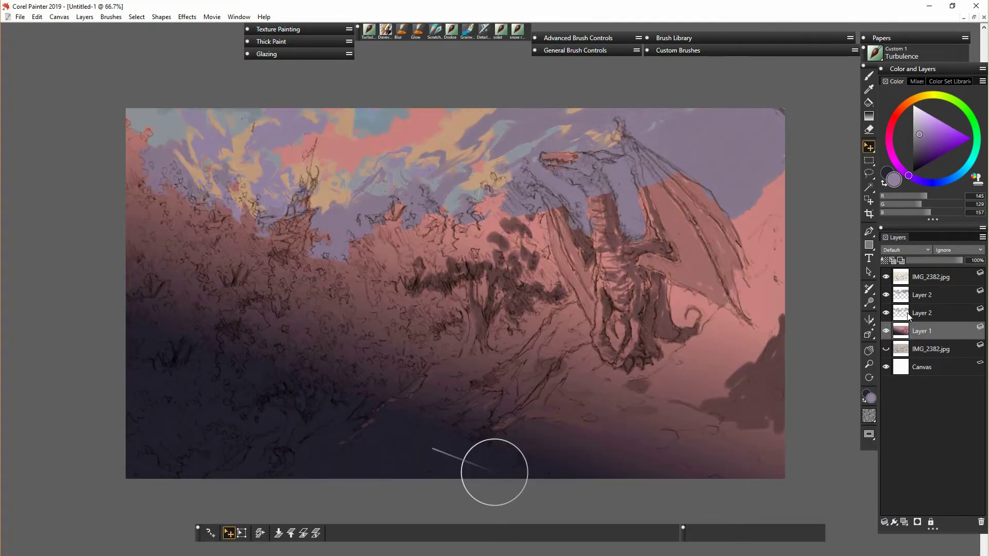
pyautogui.click(885, 277)
pyautogui.click(869, 76)
pyautogui.click(886, 296)
pyautogui.click(886, 313)
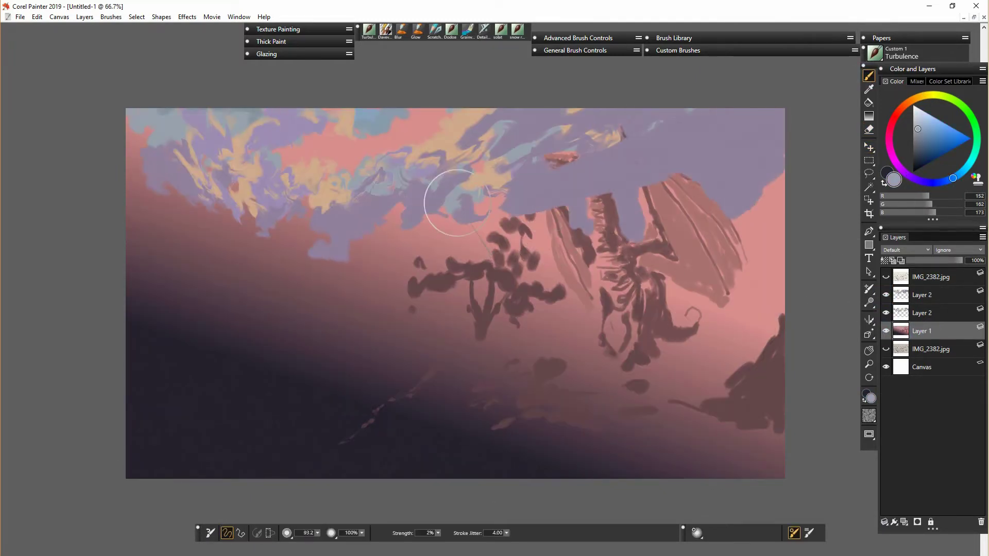
# - Cover the pink sky gaps on Layer 1 with grey-blue using the Davey Wet Brush and sample dark purple (RGB 49, 40, 54) from the gradient
pyautogui.click(386, 30)
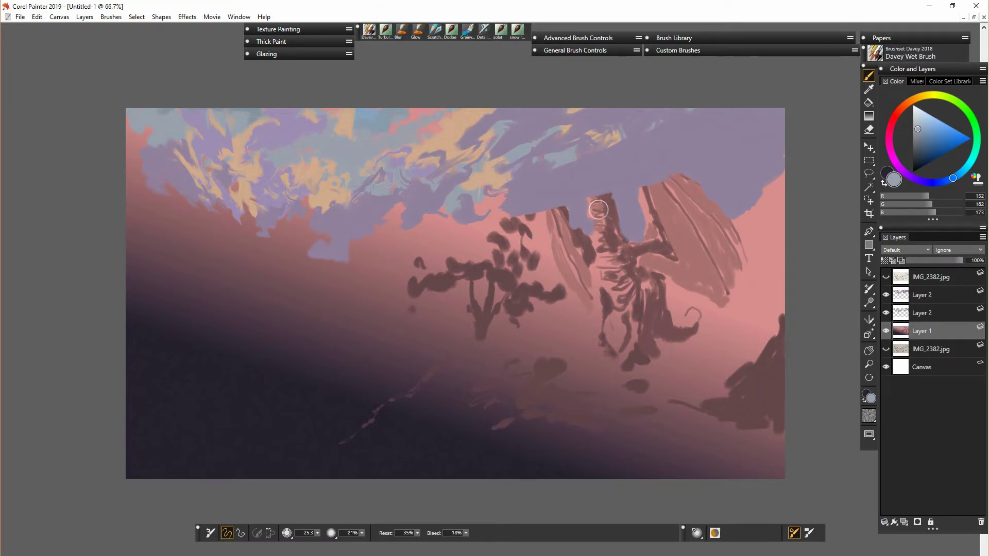
pyautogui.click(886, 279)
pyautogui.click(886, 279)
pyautogui.keyDown('alt'); pyautogui.click(307, 373); pyautogui.keyUp('alt')
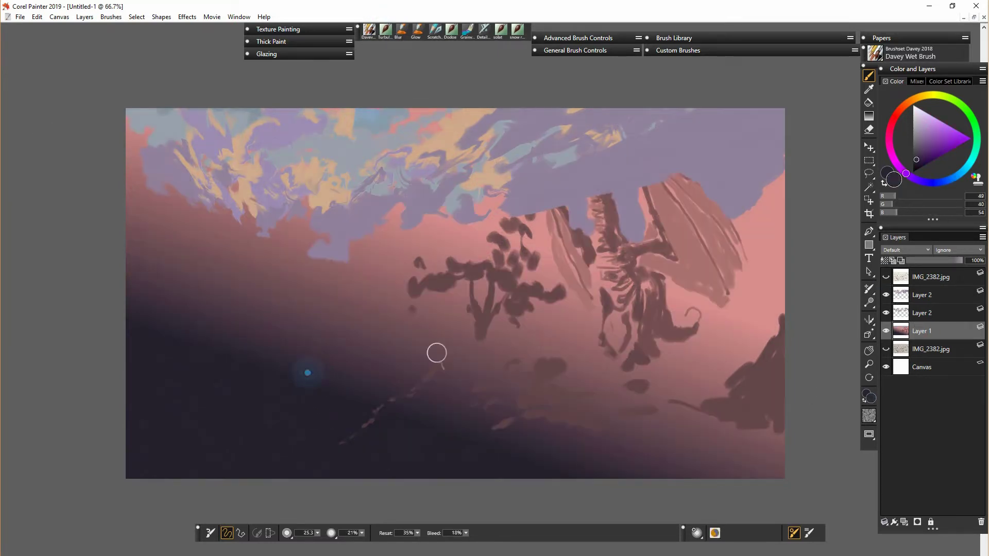
# - Show the upper sketch and paint dark purple foliage over the forest and main tree on Layer 1, enlarging the brush to 55
pyautogui.click(886, 279)
pyautogui.click(923, 332)
pyautogui.moveTo(241, 308)
pyautogui.mouseDown()
pyautogui.moveTo(291, 289)
pyautogui.moveTo(273, 343)
pyautogui.moveTo(217, 279)
pyautogui.moveTo(133, 262)
pyautogui.moveTo(166, 296)
pyautogui.moveTo(199, 237)
pyautogui.moveTo(185, 250)
pyautogui.moveTo(350, 350)
pyautogui.moveTo(302, 348)
pyautogui.moveTo(346, 334)
pyautogui.moveTo(324, 304)
pyautogui.mouseUp()
pyautogui.press(']')
pyautogui.press(']')
pyautogui.press(']')
pyautogui.press(']')
pyautogui.press(']')
pyautogui.press(']')
pyautogui.moveTo(422, 360)
pyautogui.mouseDown()
pyautogui.moveTo(420, 215)
pyautogui.moveTo(464, 232)
pyautogui.moveTo(447, 249)
pyautogui.moveTo(528, 252)
pyautogui.mouseUp()
# - Paint dark purple shading over the dragon's legs, body and wing base on Layer 1
pyautogui.moveTo(642, 318)
pyautogui.mouseDown()
pyautogui.moveTo(659, 350)
pyautogui.moveTo(655, 285)
pyautogui.moveTo(630, 265)
pyautogui.moveTo(641, 249)
pyautogui.moveTo(672, 254)
pyautogui.moveTo(664, 304)
pyautogui.moveTo(676, 340)
pyautogui.moveTo(661, 318)
pyautogui.moveTo(691, 331)
pyautogui.moveTo(638, 349)
pyautogui.mouseUp()
pyautogui.moveTo(602, 291)
pyautogui.mouseDown()
pyautogui.moveTo(603, 311)
pyautogui.moveTo(628, 314)
pyautogui.moveTo(631, 329)
pyautogui.moveTo(631, 286)
pyautogui.moveTo(628, 340)
pyautogui.moveTo(612, 348)
pyautogui.moveTo(614, 368)
pyautogui.moveTo(607, 358)
pyautogui.moveTo(646, 361)
pyautogui.mouseUp()
pyautogui.moveTo(592, 252); pyautogui.dragTo(588, 262)
# - Erase the clouds overlapping the treetops and the dragon's head, neck and wings on both Layer 2 cloud layers
pyautogui.click(919, 314)
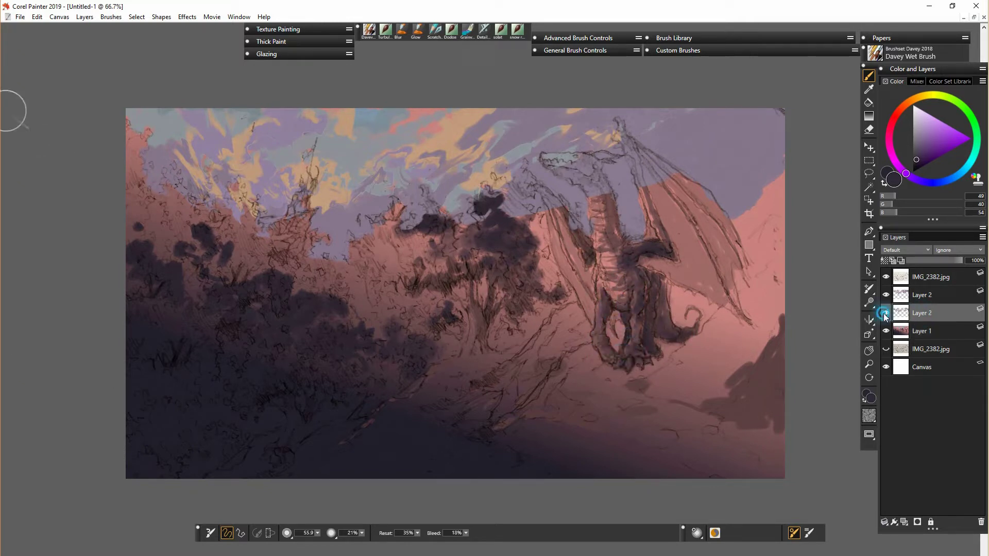
pyautogui.click(922, 295)
pyautogui.press('n')
pyautogui.moveTo(577, 229); pyautogui.dragTo(561, 205)
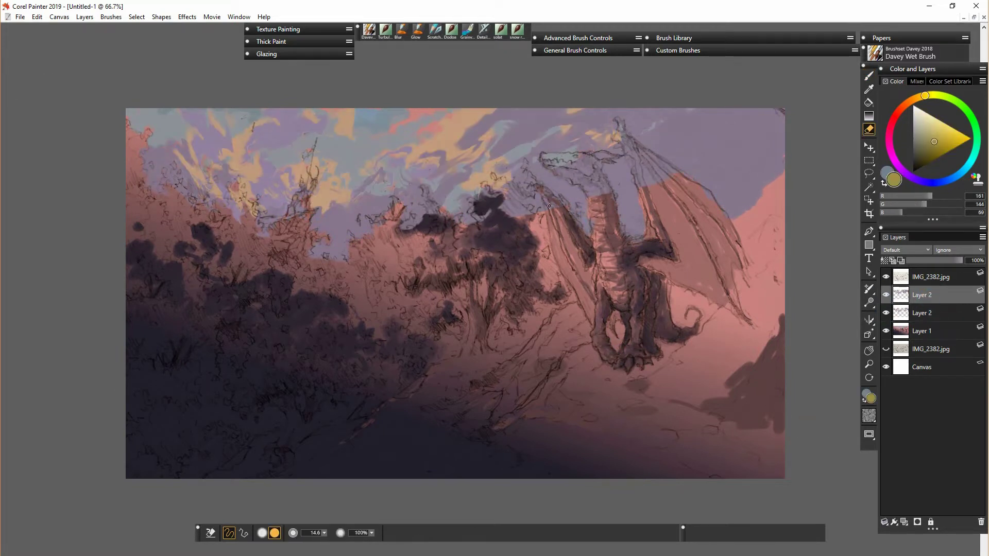
pyautogui.click(479, 215)
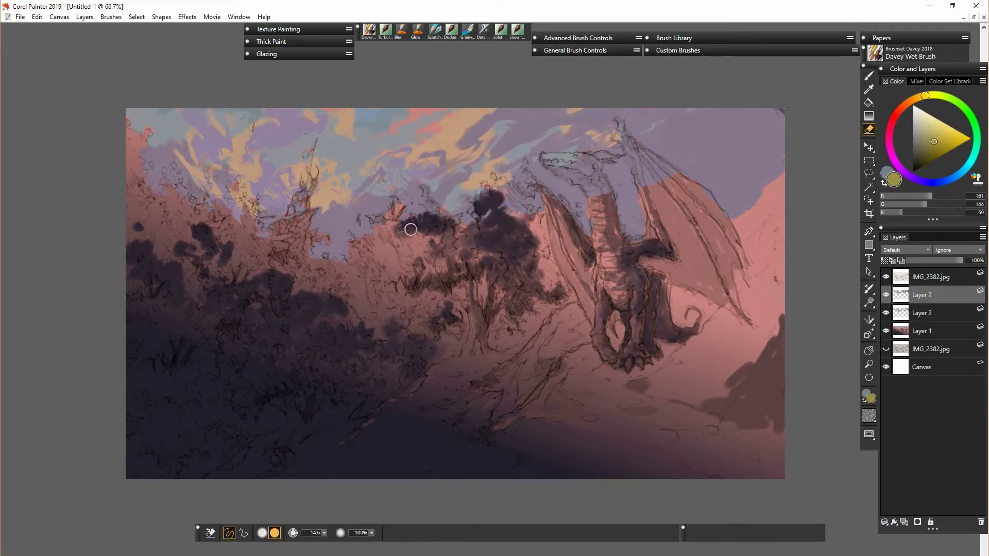
pyautogui.hotkey('alt', '[')
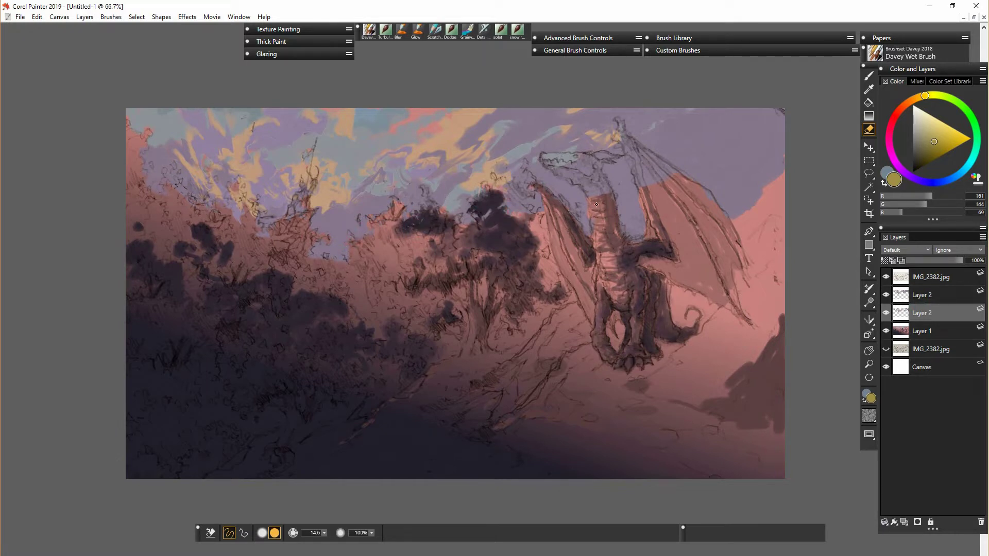
pyautogui.hotkey('alt', ']')
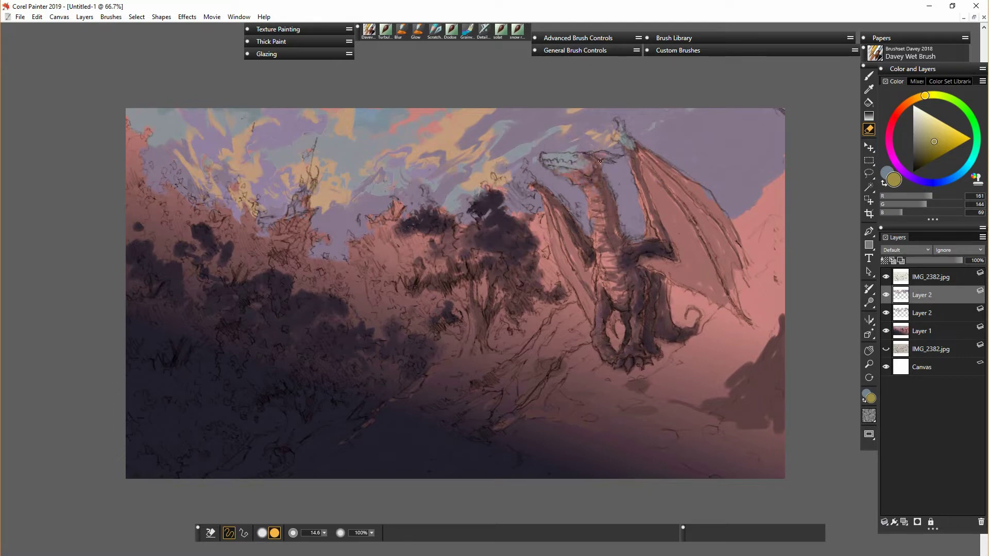
pyautogui.click(922, 313)
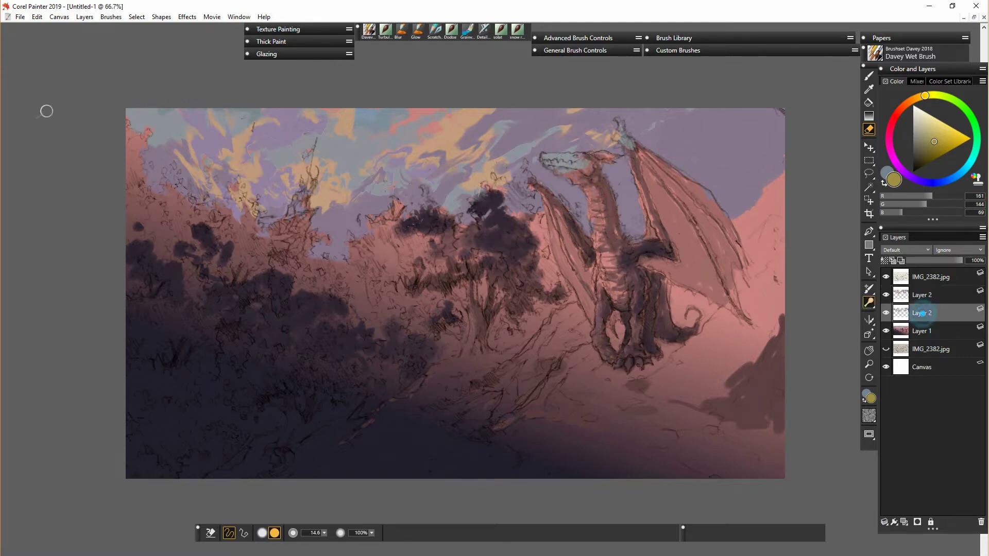
# - Shade the dragon's hind leg on Layer 1 with a dark tone sampled from its body
pyautogui.click(922, 331)
pyautogui.press('b')
pyautogui.keyDown('alt'); pyautogui.click(652, 293); pyautogui.keyUp('alt')
pyautogui.click(886, 277)
pyautogui.moveTo(656, 322); pyautogui.dragTo(677, 345)
# - Fill the pink gaps in the forest foliage with dark mauve (RGB 61, 47, 59) and lighter purple (RGB 87, 65, 85)
pyautogui.keyDown('alt'); pyautogui.click(665, 216); pyautogui.keyUp('alt')
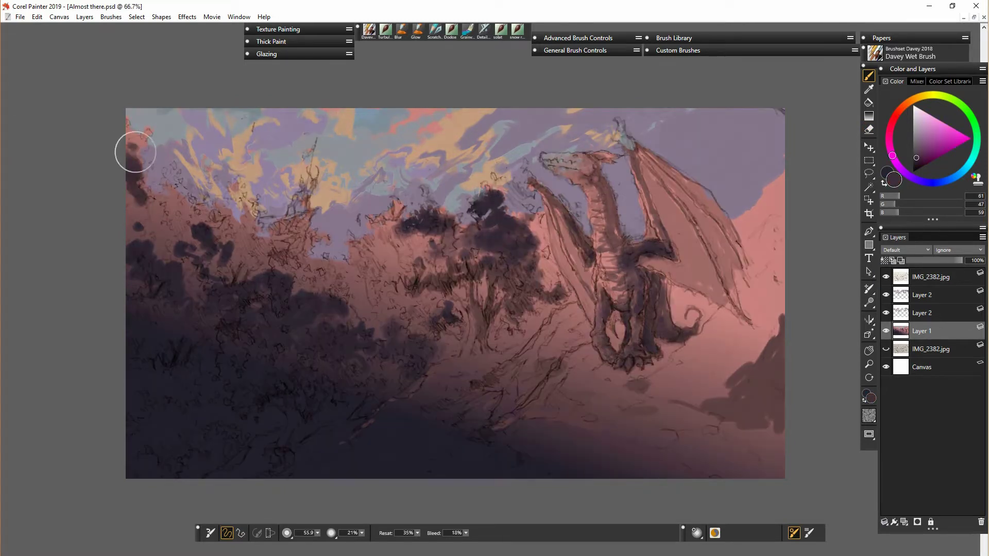
pyautogui.moveTo(135, 152)
pyautogui.mouseDown()
pyautogui.moveTo(222, 251)
pyautogui.moveTo(147, 130)
pyautogui.moveTo(133, 137)
pyautogui.moveTo(166, 186)
pyautogui.moveTo(138, 214)
pyautogui.moveTo(138, 237)
pyautogui.moveTo(203, 208)
pyautogui.moveTo(230, 233)
pyautogui.moveTo(308, 228)
pyautogui.mouseUp()
pyautogui.moveTo(327, 268)
pyautogui.mouseDown()
pyautogui.moveTo(387, 254)
pyautogui.moveTo(332, 293)
pyautogui.moveTo(435, 335)
pyautogui.mouseUp()
pyautogui.click(918, 152)
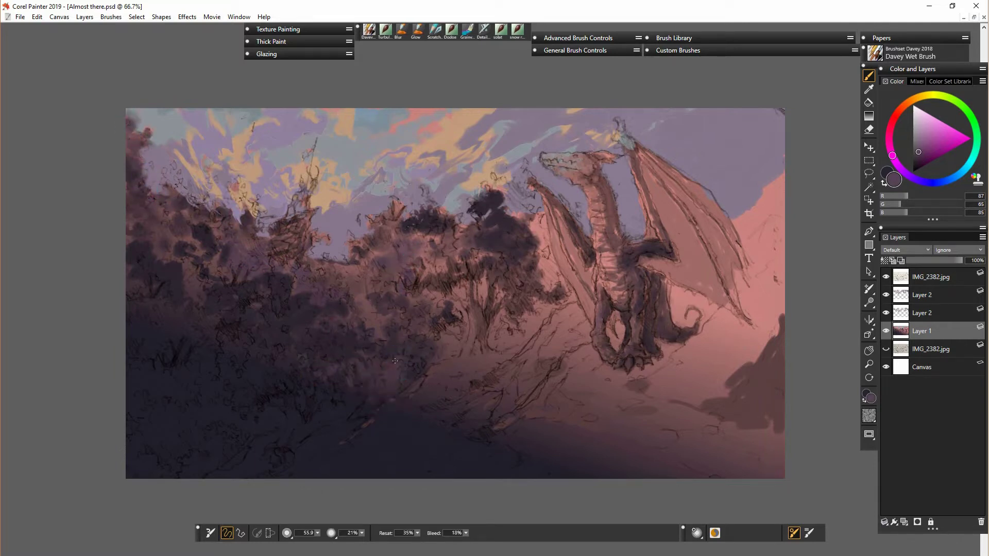
pyautogui.moveTo(226, 361)
pyautogui.mouseDown()
pyautogui.moveTo(209, 382)
pyautogui.moveTo(185, 338)
pyautogui.mouseUp()
# - Paint blue-grey (RGB 65, 69, 87) accents into the shadowed forest and foreground undergrowth
pyautogui.click(943, 184)
pyautogui.moveTo(146, 312)
pyautogui.mouseDown()
pyautogui.moveTo(141, 338)
pyautogui.moveTo(194, 279)
pyautogui.moveTo(204, 328)
pyautogui.moveTo(142, 357)
pyautogui.mouseUp()
pyautogui.moveTo(293, 331)
pyautogui.mouseDown()
pyautogui.moveTo(290, 370)
pyautogui.moveTo(241, 382)
pyautogui.mouseUp()
pyautogui.moveTo(330, 432)
pyautogui.mouseDown()
pyautogui.moveTo(258, 443)
pyautogui.moveTo(257, 466)
pyautogui.mouseUp()
pyautogui.moveTo(317, 426); pyautogui.dragTo(303, 455)
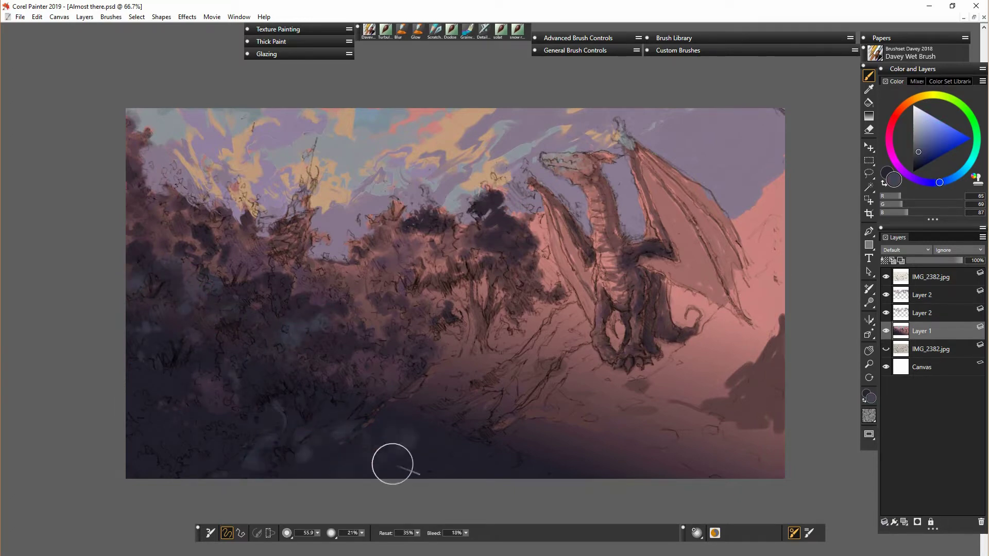
# - Darken the main tree's trunk and the foliage beside it with sampled dark blue (RGB 44, 41, 55)
pyautogui.keyDown('alt'); pyautogui.click(393, 460); pyautogui.keyUp('alt')
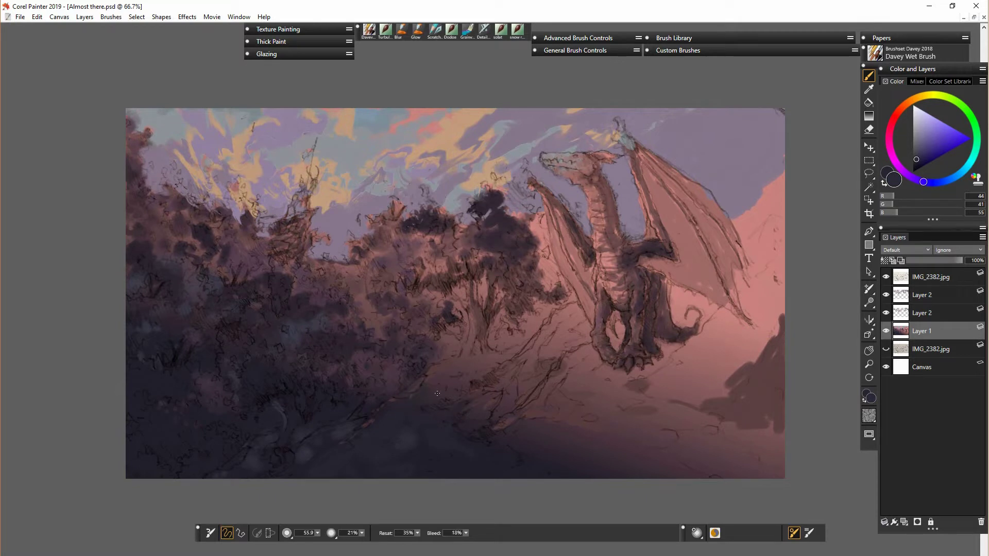
pyautogui.moveTo(475, 382); pyautogui.dragTo(484, 318)
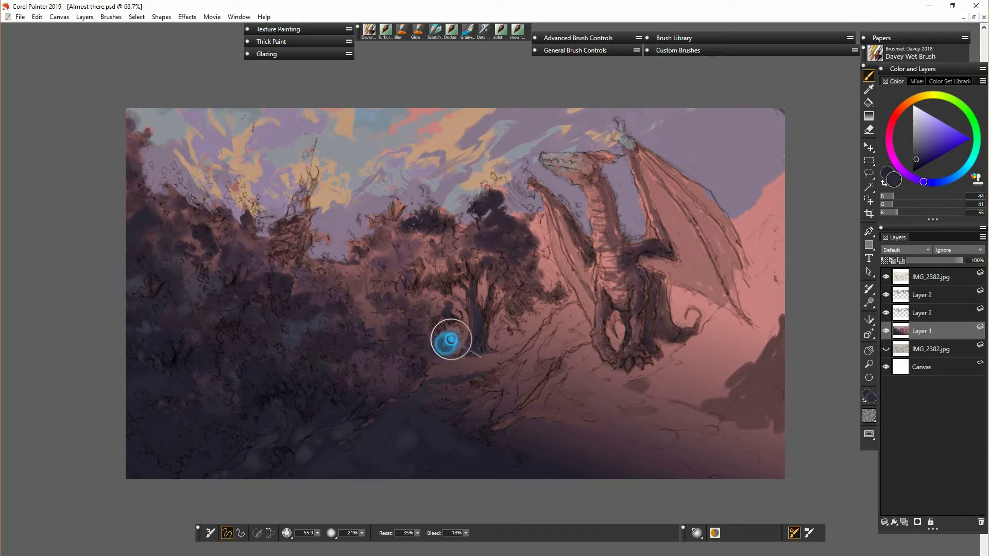
pyautogui.moveTo(490, 282)
pyautogui.mouseDown()
pyautogui.moveTo(511, 307)
pyautogui.moveTo(475, 277)
pyautogui.moveTo(530, 271)
pyautogui.moveTo(536, 252)
pyautogui.moveTo(553, 265)
pyautogui.moveTo(546, 310)
pyautogui.mouseUp()
# - Paint dark blue cast shadows over the rocks, the ground below the dragon and the slope beside it
pyautogui.moveTo(549, 363)
pyautogui.mouseDown()
pyautogui.moveTo(519, 403)
pyautogui.moveTo(547, 406)
pyautogui.mouseUp()
pyautogui.moveTo(559, 394); pyautogui.dragTo(596, 420)
pyautogui.moveTo(634, 410); pyautogui.dragTo(689, 424)
pyautogui.moveTo(749, 428)
pyautogui.mouseDown()
pyautogui.moveTo(657, 446)
pyautogui.moveTo(718, 434)
pyautogui.moveTo(752, 360)
pyautogui.moveTo(686, 385)
pyautogui.moveTo(772, 271)
pyautogui.moveTo(732, 335)
pyautogui.moveTo(731, 376)
pyautogui.moveTo(735, 316)
pyautogui.moveTo(772, 335)
pyautogui.moveTo(755, 355)
pyautogui.mouseUp()
# - Paint the ground between the dragon and the main tree with a tone sampled from the rocky slope
pyautogui.keyDown('alt'); pyautogui.click(741, 320); pyautogui.keyUp('alt')
pyautogui.moveTo(629, 388)
pyautogui.mouseDown()
pyautogui.moveTo(565, 401)
pyautogui.moveTo(522, 363)
pyautogui.moveTo(485, 376)
pyautogui.mouseUp()
pyautogui.moveTo(557, 393); pyautogui.dragTo(585, 407)
# - Shade the ground and gaps around the main tree's trunk with muted purple (RGB 68, 54, 66)
pyautogui.keyDown('alt'); pyautogui.click(634, 414); pyautogui.keyUp('alt')
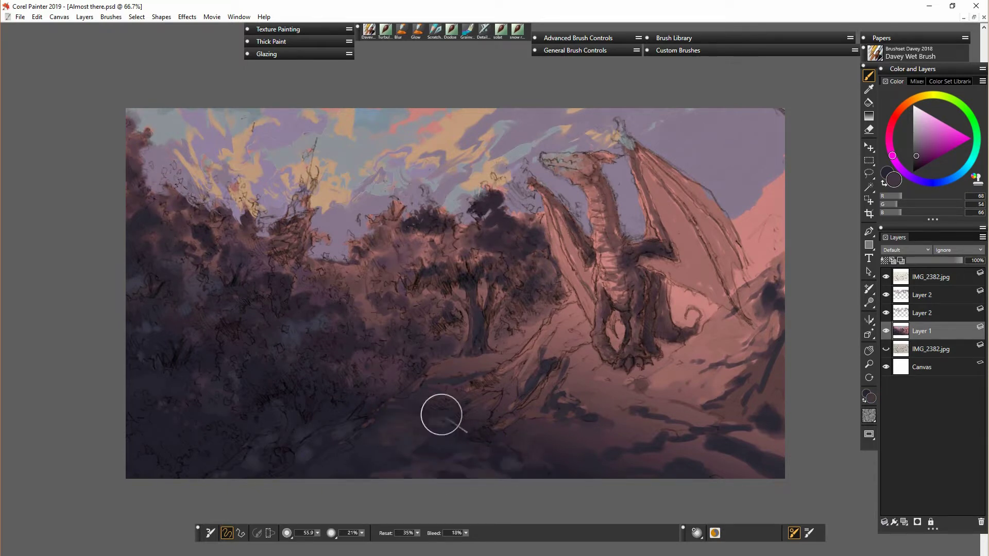
pyautogui.moveTo(466, 357); pyautogui.dragTo(500, 358)
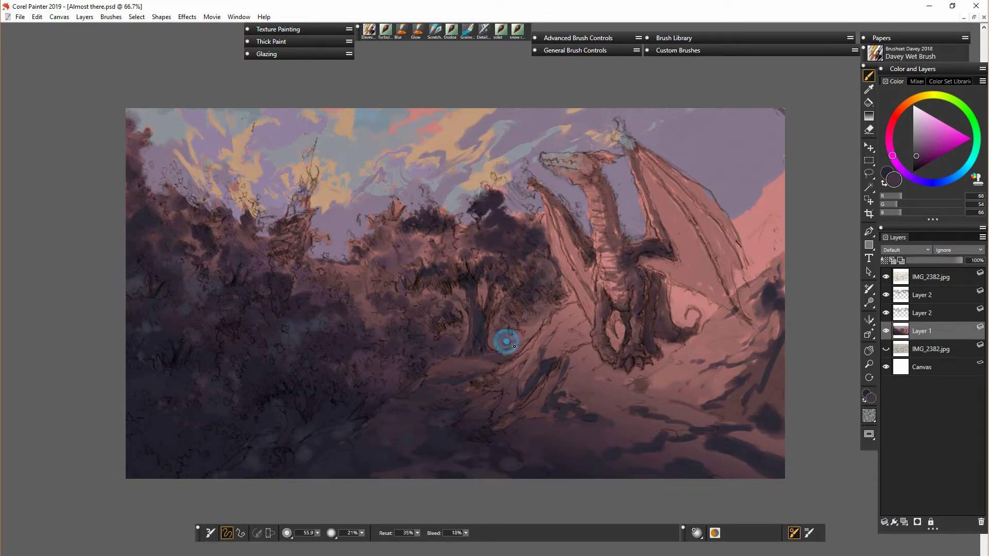
pyautogui.moveTo(463, 324); pyautogui.dragTo(434, 331)
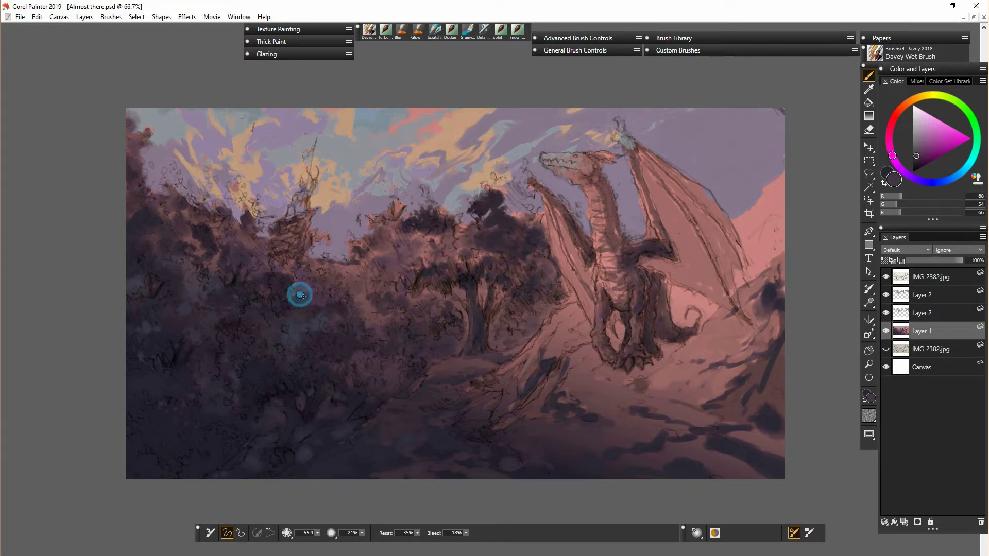
# - Extend the muted purple foliage along the forest's skyline, including the tower base and the tall tree at the canvas edge
pyautogui.moveTo(318, 268); pyautogui.dragTo(355, 280)
pyautogui.moveTo(359, 262); pyautogui.dragTo(396, 207)
pyautogui.moveTo(396, 207); pyautogui.dragTo(371, 261)
pyautogui.moveTo(294, 247); pyautogui.dragTo(308, 206)
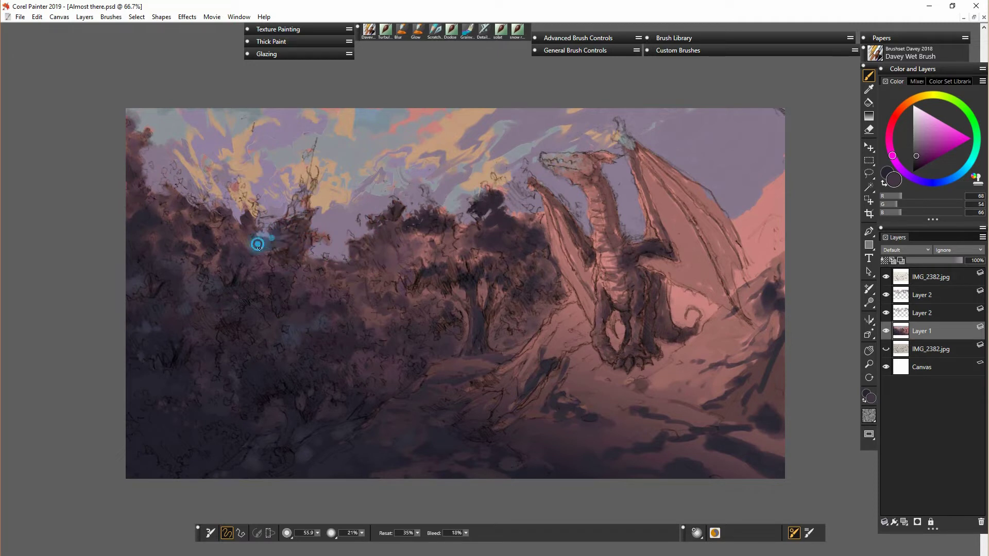
pyautogui.moveTo(248, 221); pyautogui.dragTo(240, 211)
pyautogui.moveTo(140, 147)
pyautogui.mouseDown()
pyautogui.moveTo(131, 126)
pyautogui.moveTo(144, 128)
pyautogui.mouseUp()
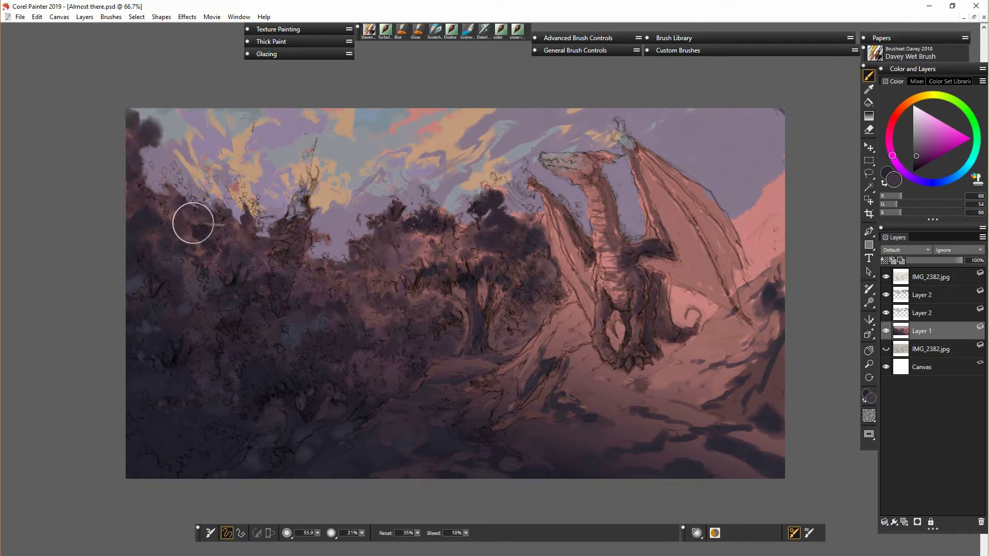
# - Cover the remaining pink patches in the main tree's crown and neighbouring foliage with muted purple
pyautogui.moveTo(450, 215); pyautogui.dragTo(426, 249)
pyautogui.moveTo(495, 251)
pyautogui.mouseDown()
pyautogui.moveTo(538, 219)
pyautogui.moveTo(550, 241)
pyautogui.moveTo(539, 269)
pyautogui.mouseUp()
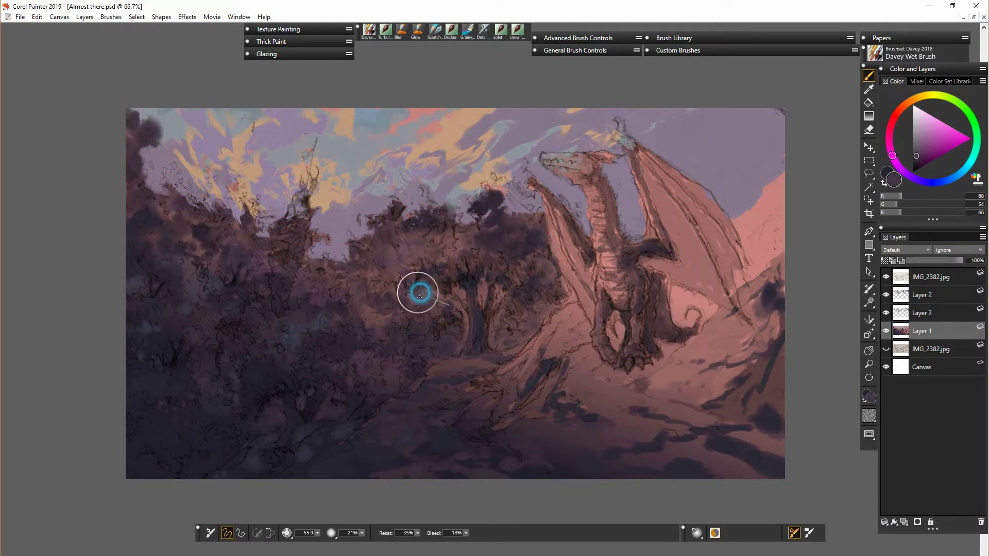
pyautogui.moveTo(415, 293)
pyautogui.mouseDown()
pyautogui.moveTo(360, 272)
pyautogui.moveTo(351, 308)
pyautogui.mouseUp()
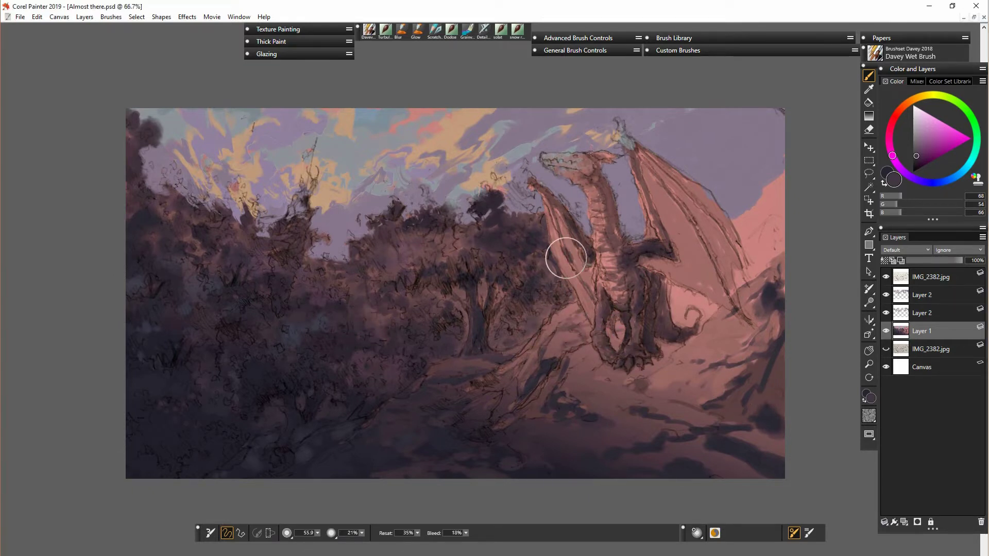
# - Shade the dragon's neck, chest, wing edges and legs with muted purple
pyautogui.moveTo(611, 312)
pyautogui.mouseDown()
pyautogui.moveTo(610, 327)
pyautogui.moveTo(606, 183)
pyautogui.mouseUp()
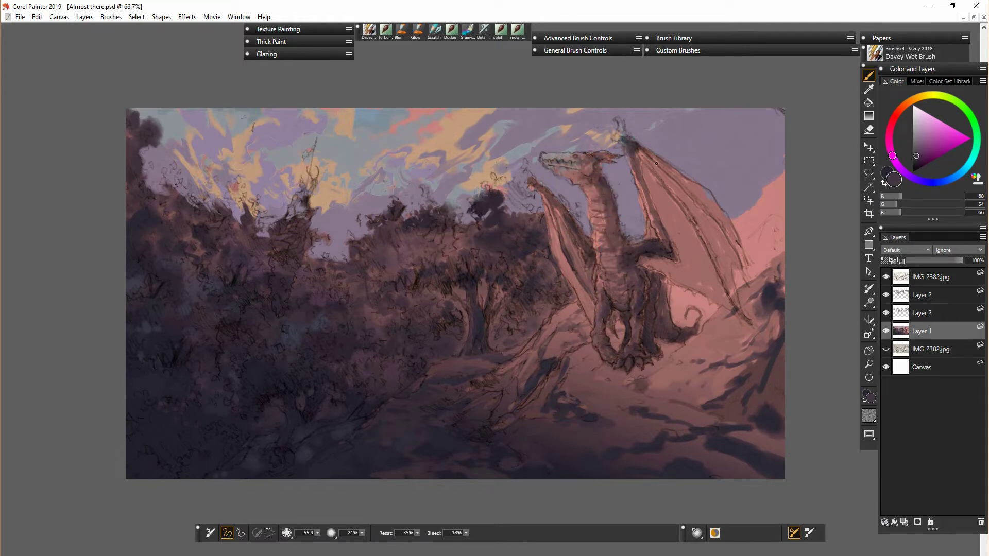
pyautogui.moveTo(657, 164)
pyautogui.mouseDown()
pyautogui.moveTo(636, 152)
pyautogui.moveTo(640, 178)
pyautogui.moveTo(601, 217)
pyautogui.mouseUp()
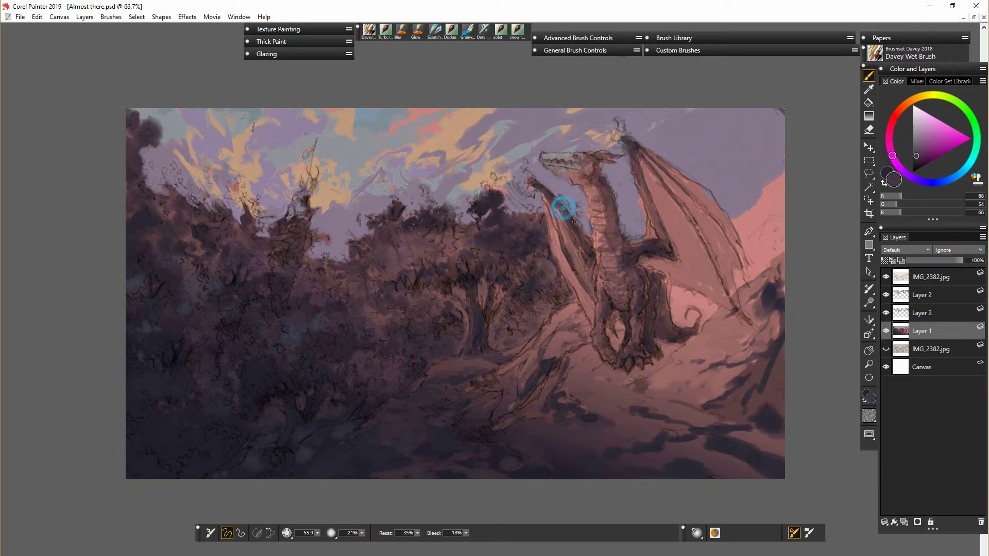
pyautogui.moveTo(639, 340)
pyautogui.mouseDown()
pyautogui.moveTo(635, 348)
pyautogui.moveTo(670, 356)
pyautogui.mouseUp()
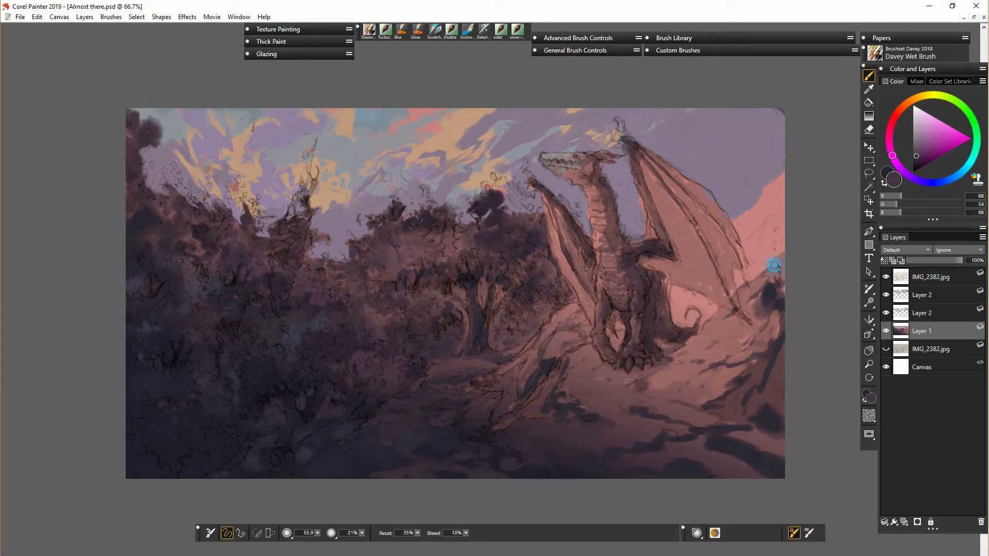
# - Shade the hillside behind the dragon's wing and blend it with a sampled dusty pink (RGB 189, 124, 122)
pyautogui.moveTo(760, 241)
pyautogui.mouseDown()
pyautogui.moveTo(771, 225)
pyautogui.moveTo(759, 217)
pyautogui.moveTo(754, 264)
pyautogui.moveTo(775, 222)
pyautogui.mouseUp()
pyautogui.keyDown('alt'); pyautogui.click(761, 232); pyautogui.keyUp('alt')
pyautogui.moveTo(681, 298)
pyautogui.mouseDown()
pyautogui.moveTo(704, 303)
pyautogui.moveTo(766, 275)
pyautogui.mouseUp()
# - Paint dusty pink highlights along the rock ridge and ground with the brush reduced to 24.4
pyautogui.press('[')
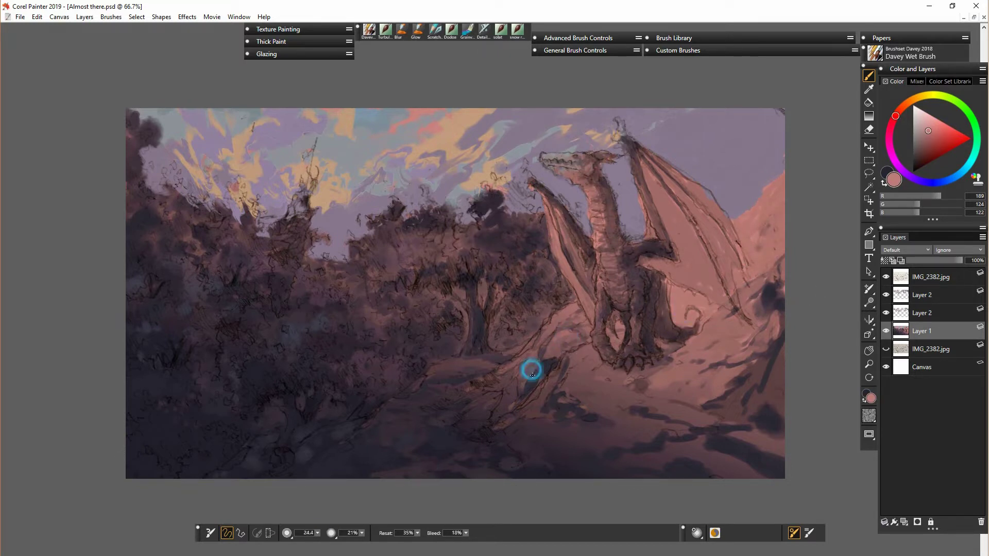
pyautogui.moveTo(457, 363)
pyautogui.mouseDown()
pyautogui.moveTo(480, 322)
pyautogui.moveTo(464, 297)
pyautogui.moveTo(488, 375)
pyautogui.moveTo(551, 322)
pyautogui.mouseUp()
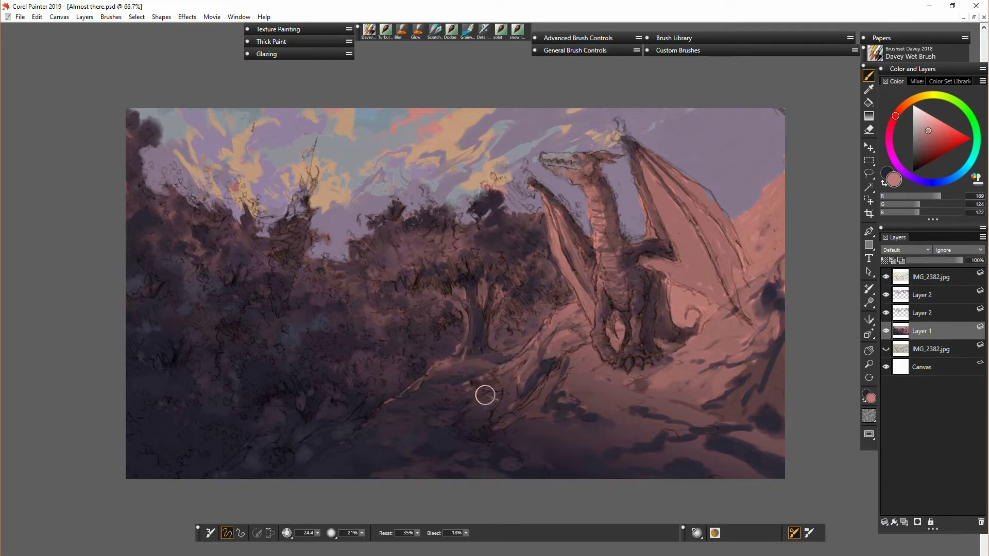
pyautogui.moveTo(485, 405); pyautogui.dragTo(463, 410)
pyautogui.moveTo(556, 415); pyautogui.dragTo(538, 418)
pyautogui.moveTo(540, 432); pyautogui.dragTo(519, 439)
pyautogui.moveTo(664, 433); pyautogui.dragTo(648, 438)
pyautogui.moveTo(696, 375); pyautogui.dragTo(681, 382)
# - Erase the stray sketch lines near the dragon's wing tip on the upper IMG_2382.jpg layer
pyautogui.click(919, 277)
pyautogui.press('n')
pyautogui.moveTo(751, 325); pyautogui.dragTo(739, 321)
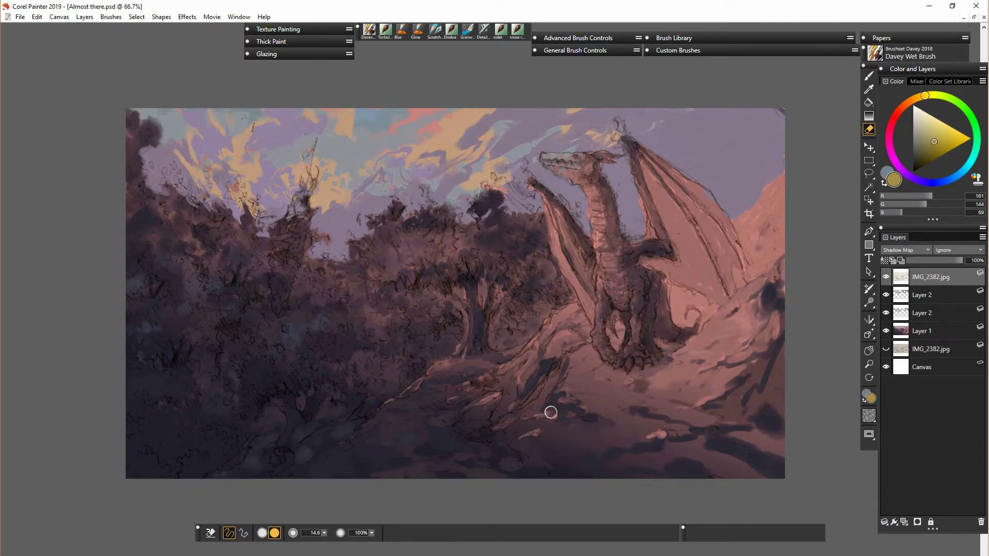
# - Erase the clouds overlapping the forest's treetops and tower on both Layer 2 cloud layers
pyautogui.press('b')
pyautogui.click(912, 296)
pyautogui.press('n')
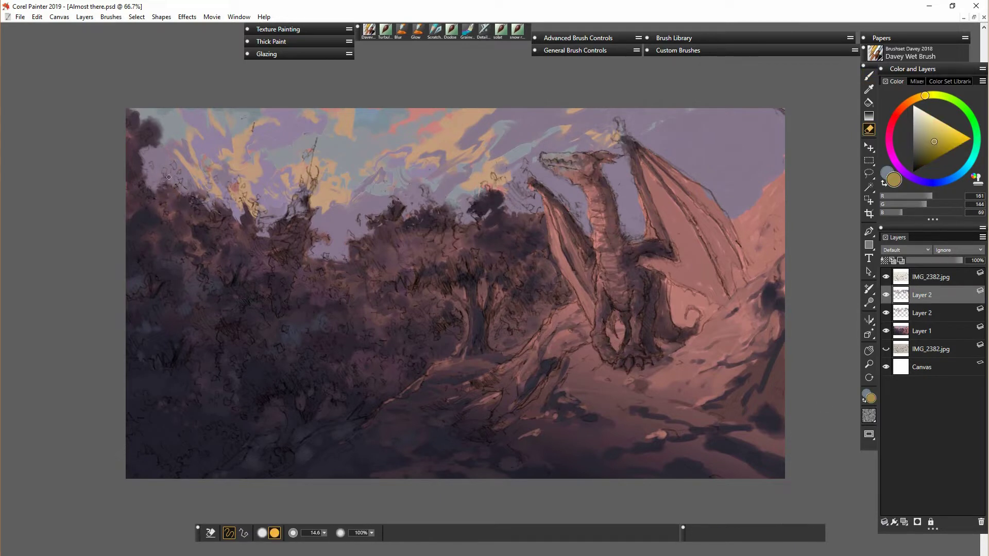
pyautogui.moveTo(169, 177); pyautogui.dragTo(144, 172)
pyautogui.moveTo(208, 209)
pyautogui.mouseDown()
pyautogui.moveTo(247, 210)
pyautogui.moveTo(269, 241)
pyautogui.moveTo(316, 220)
pyautogui.mouseUp()
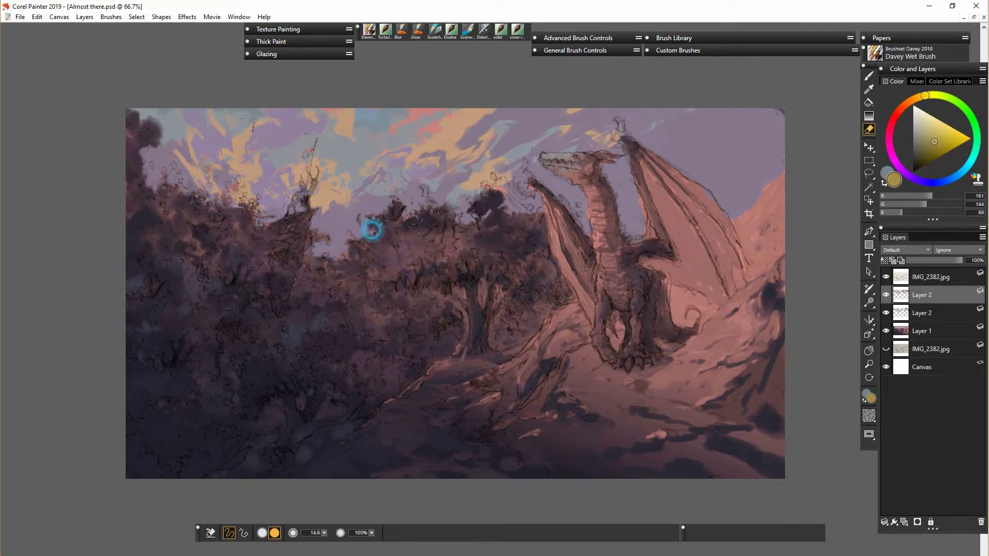
pyautogui.moveTo(465, 226); pyautogui.dragTo(503, 199)
pyautogui.click(923, 313)
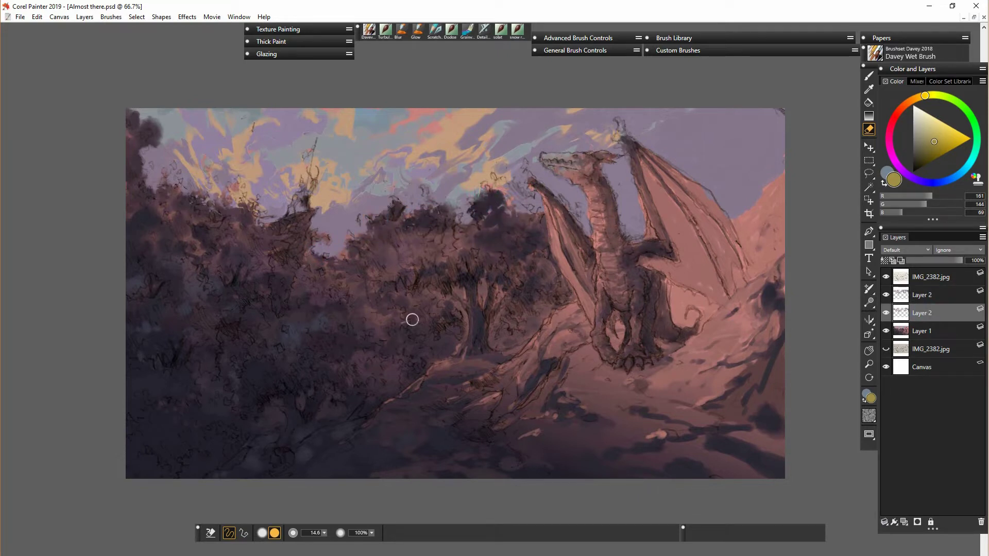
pyautogui.moveTo(380, 215)
pyautogui.mouseDown()
pyautogui.moveTo(364, 225)
pyautogui.moveTo(379, 204)
pyautogui.mouseUp()
# - Adjust the upper cloud layer's colors to hue shift -4%, saturation 27% and value 21%
pyautogui.click(922, 296)
pyautogui.click(869, 76)
pyautogui.click(678, 51)
pyautogui.click(672, 131)
pyautogui.moveTo(512, 335); pyautogui.dragTo(520, 335)
pyautogui.click(420, 352)
pyautogui.moveTo(484, 262); pyautogui.dragTo(542, 349)
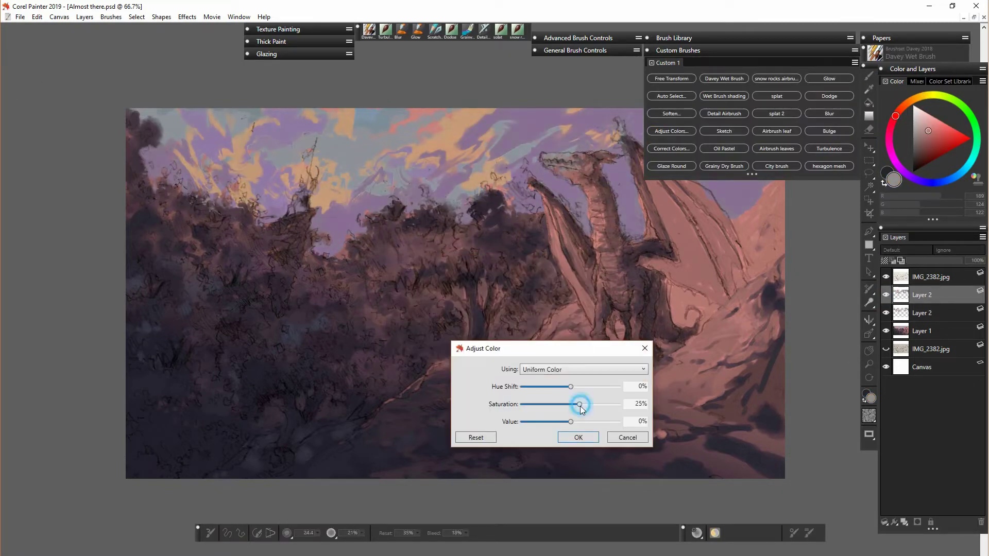
pyautogui.moveTo(581, 407)
pyautogui.mouseDown()
pyautogui.moveTo(574, 389)
pyautogui.moveTo(594, 391)
pyautogui.moveTo(564, 387)
pyautogui.moveTo(581, 405)
pyautogui.moveTo(578, 422)
pyautogui.mouseUp()
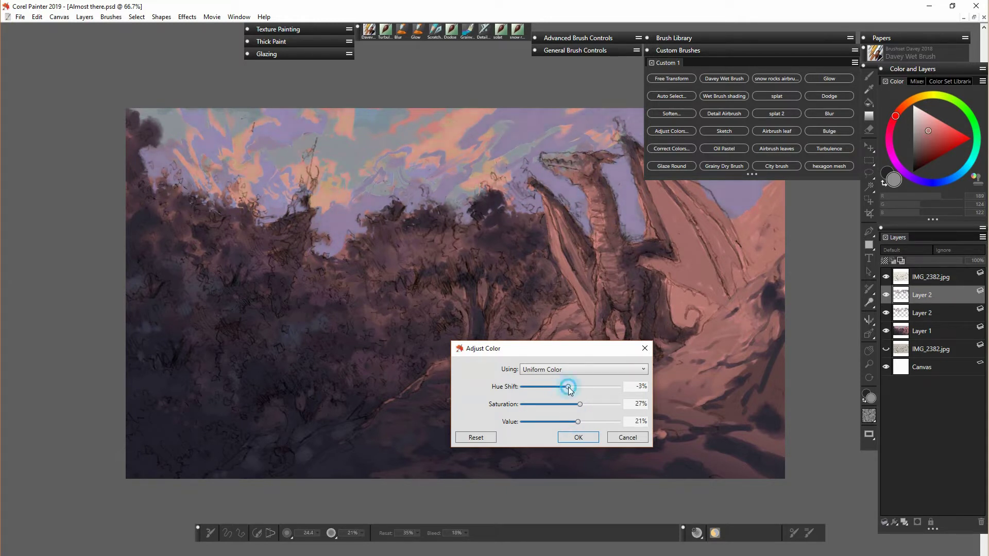
pyautogui.click(579, 438)
# - Apply Adjust Color to the lower cloud layer with hue shift -4%, saturation 27% and a raised value
pyautogui.click(897, 313)
pyautogui.click(673, 131)
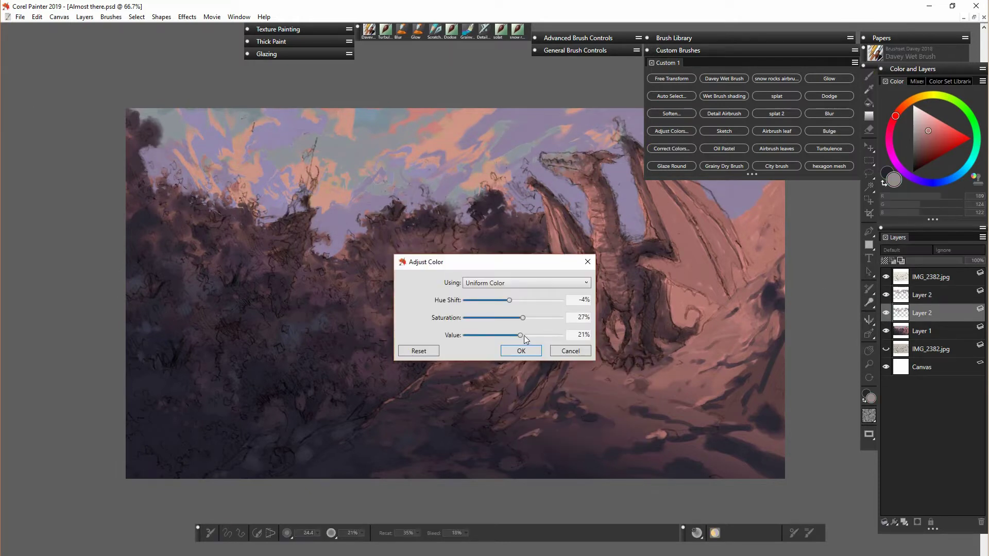
pyautogui.moveTo(523, 337); pyautogui.dragTo(532, 339)
pyautogui.click(539, 349)
# - Collapse the two Layer 2 cloud layers into one and hide the upper sketch layer
pyautogui.rightClick(898, 296)
pyautogui.click(898, 412)
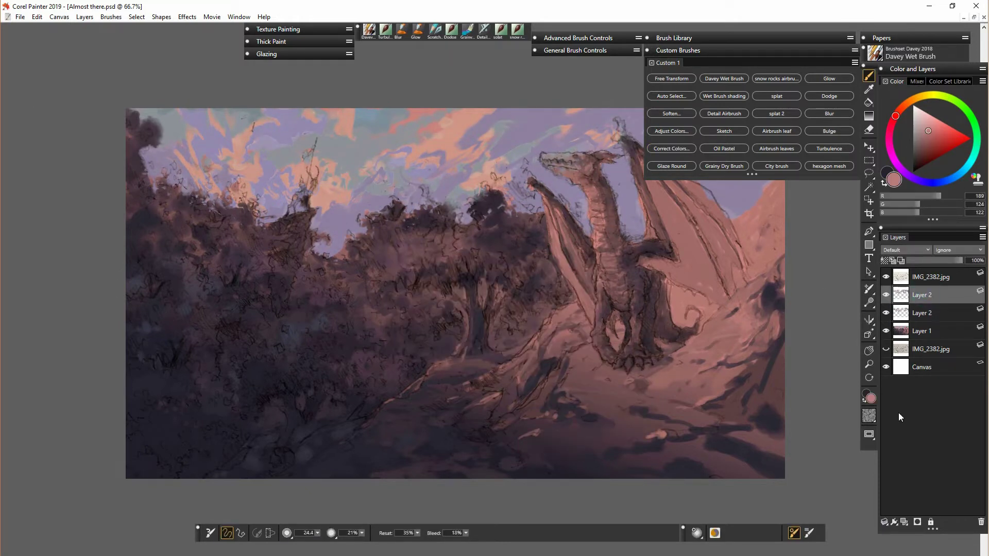
pyautogui.click(897, 296)
pyautogui.click(887, 278)
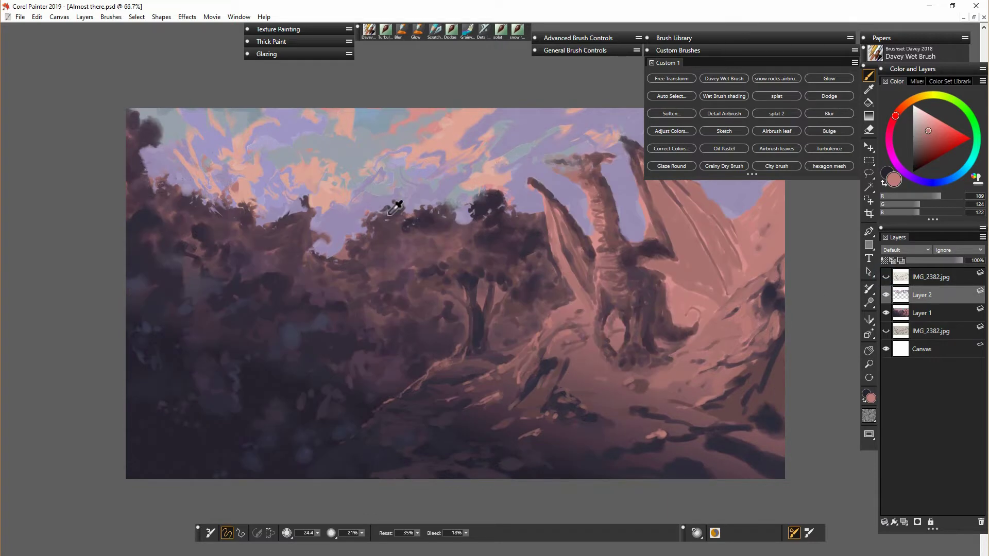
# - Show the sketch again and paint muted mauve (RGB 128, 98, 111) shadow patches in the clouds on Layer 1 with brush size 52.3
pyautogui.keyDown('alt'); pyautogui.click(390, 220); pyautogui.keyUp('alt')
pyautogui.click(886, 278)
pyautogui.click(897, 312)
pyautogui.click(920, 142)
pyautogui.press(']')
pyautogui.press(']')
pyautogui.press(']')
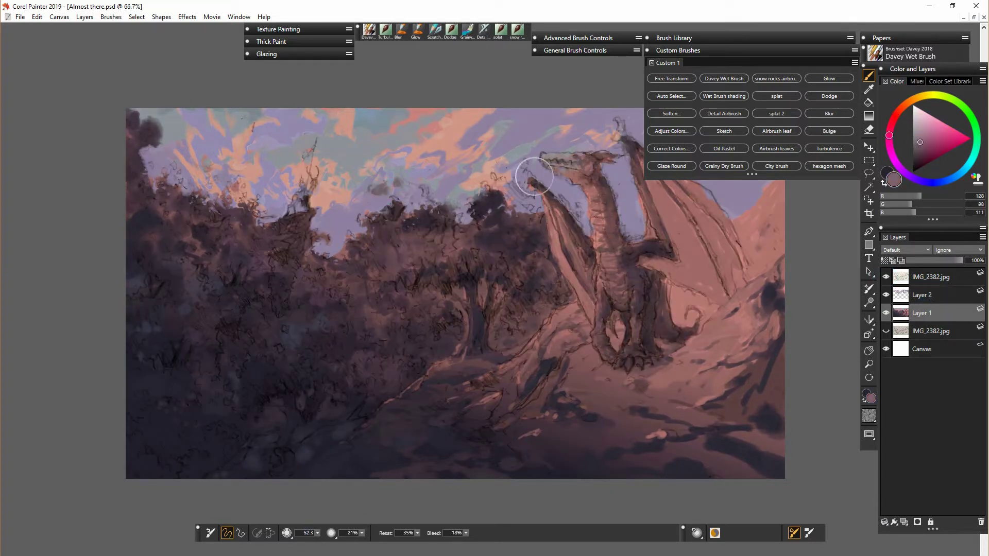
pyautogui.moveTo(499, 127); pyautogui.dragTo(488, 147)
pyautogui.moveTo(411, 119); pyautogui.dragTo(393, 133)
pyautogui.moveTo(346, 161)
pyautogui.mouseDown()
pyautogui.moveTo(367, 124)
pyautogui.moveTo(389, 172)
pyautogui.mouseUp()
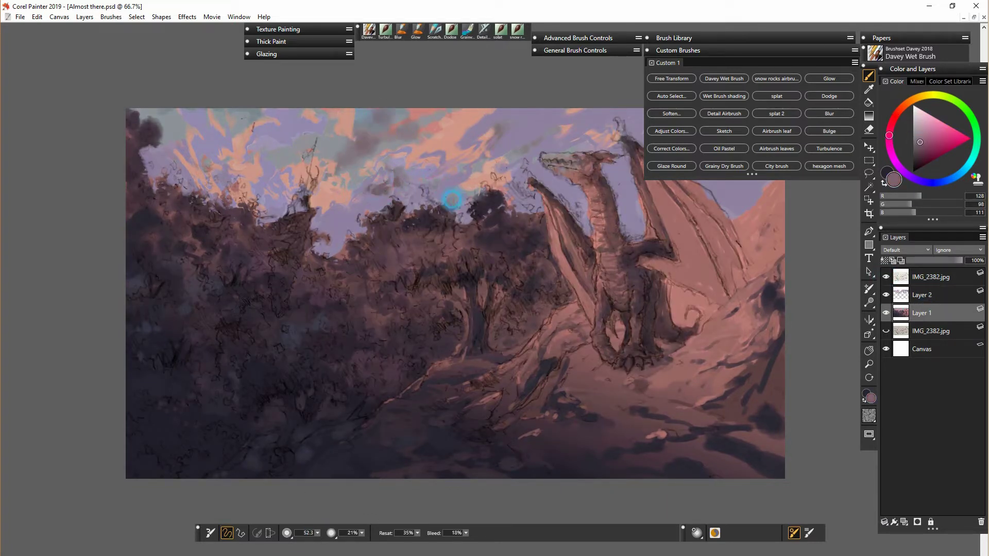
pyautogui.moveTo(284, 163); pyautogui.dragTo(324, 142)
pyautogui.moveTo(236, 127); pyautogui.dragTo(253, 117)
pyautogui.moveTo(175, 135); pyautogui.dragTo(169, 127)
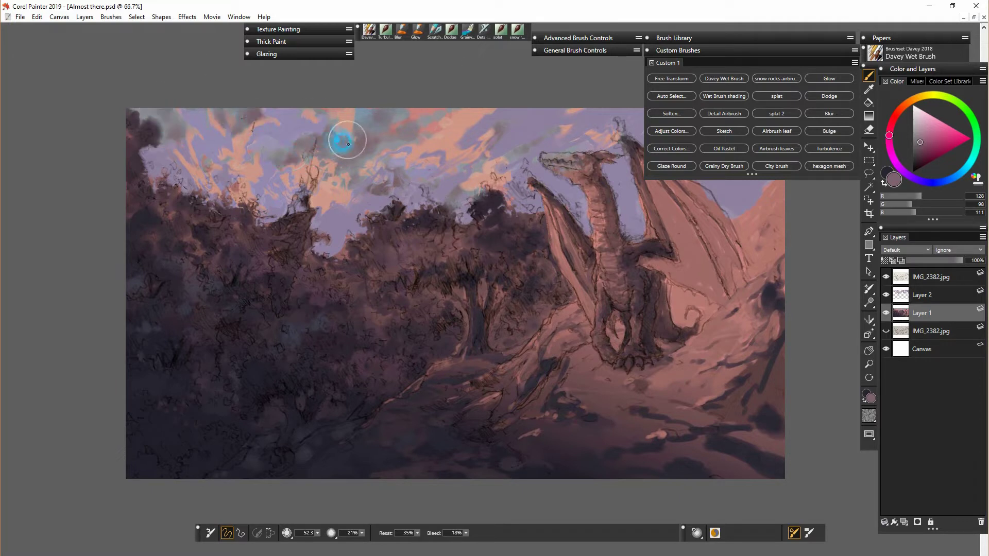
# - Extend the mauve cloud shadows on Layer 1 across the upper sky toward the dragon's head and wing, and collapse the Custom Brushes palette
pyautogui.moveTo(344, 140); pyautogui.dragTo(337, 145)
pyautogui.moveTo(255, 162); pyautogui.dragTo(255, 156)
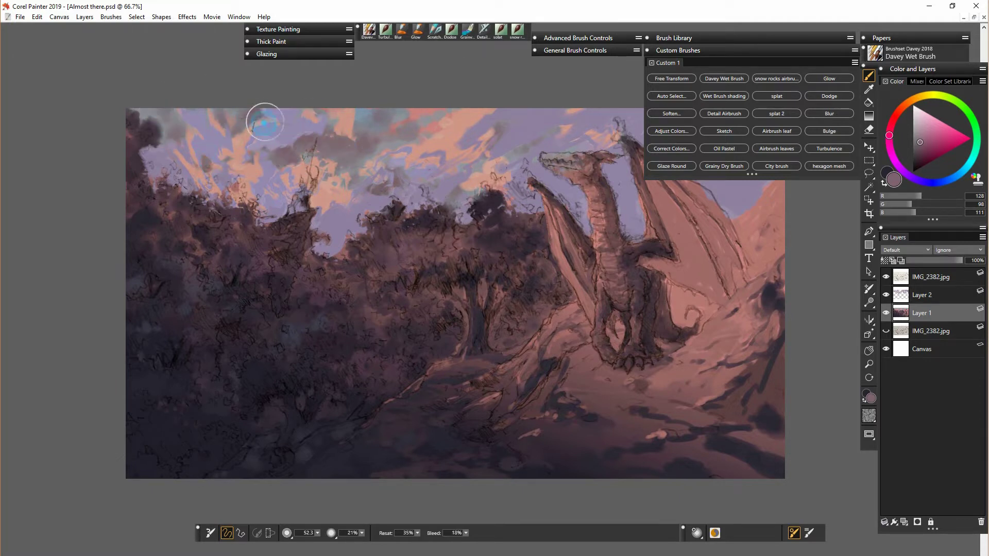
pyautogui.moveTo(362, 119); pyautogui.dragTo(380, 122)
pyautogui.moveTo(397, 139)
pyautogui.mouseDown()
pyautogui.moveTo(409, 127)
pyautogui.moveTo(446, 128)
pyautogui.mouseUp()
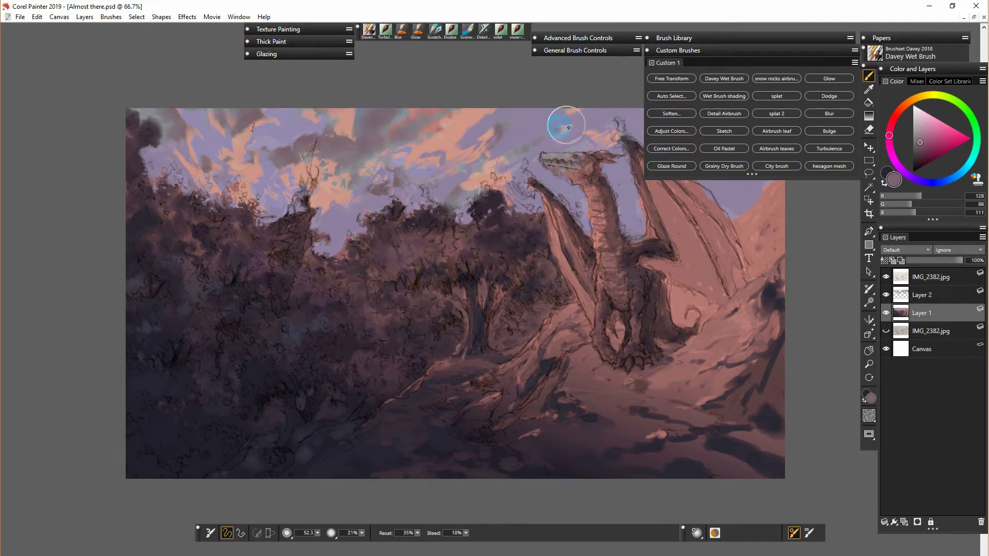
pyautogui.click(731, 50)
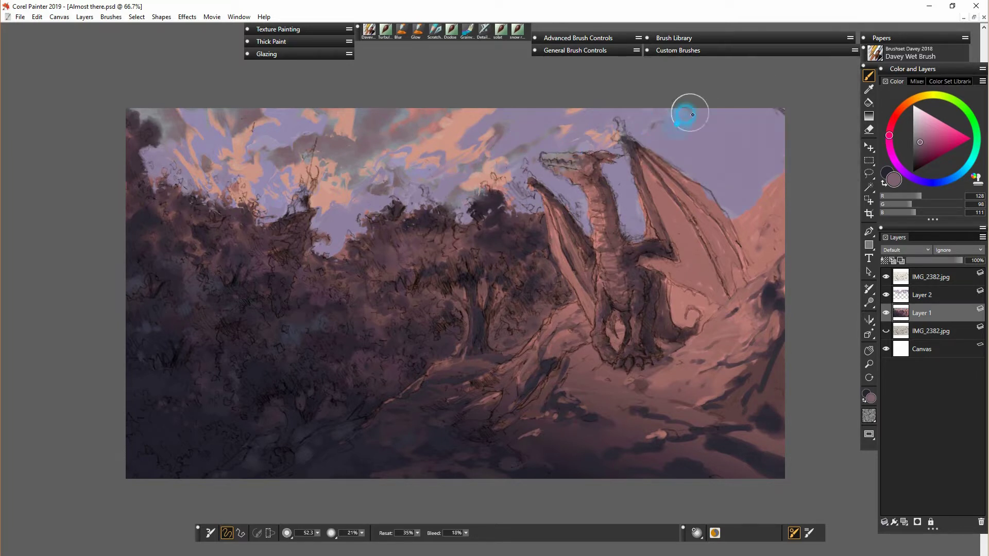
pyautogui.moveTo(333, 150)
pyautogui.mouseDown()
pyautogui.moveTo(276, 154)
pyautogui.moveTo(367, 122)
pyautogui.moveTo(365, 177)
pyautogui.moveTo(384, 170)
pyautogui.mouseUp()
# - Paint pale peach (RGB 230, 194, 168) cloud highlights along the treeline and around the antlered figure on Layer 2 with brush size 30.8
pyautogui.click(903, 295)
pyautogui.hotkey('ctrl', '+')
pyautogui.hotkey('ctrl', '+')
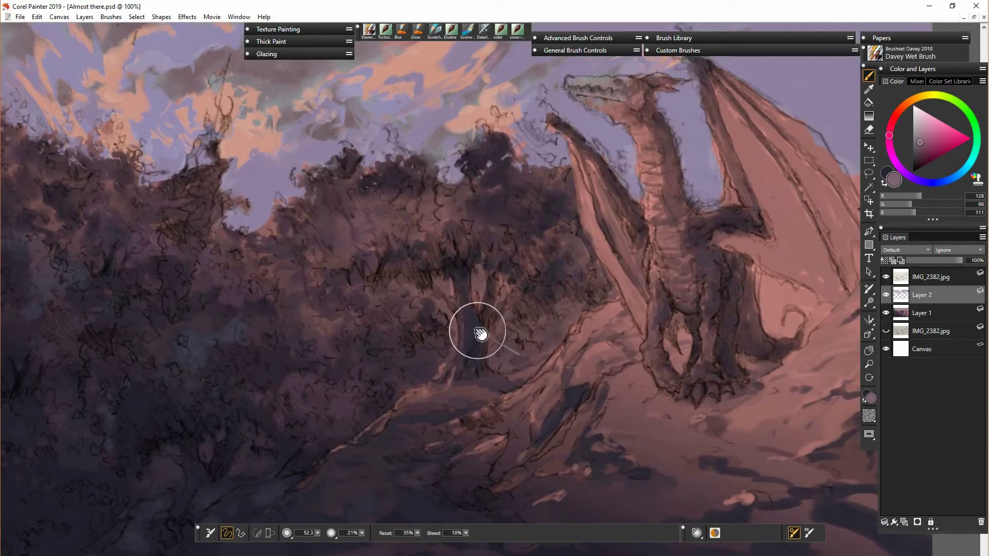
pyautogui.moveTo(481, 335); pyautogui.dragTo(562, 447)
pyautogui.keyDown('alt'); pyautogui.click(568, 232); pyautogui.keyUp('alt')
pyautogui.press('[')
pyautogui.click(927, 120)
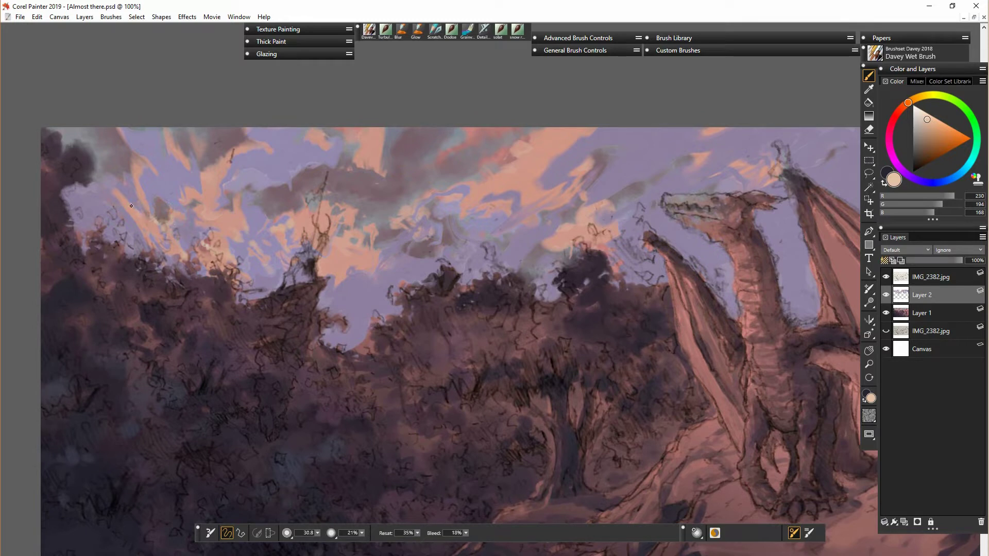
pyautogui.moveTo(131, 206)
pyautogui.mouseDown()
pyautogui.moveTo(82, 190)
pyautogui.moveTo(85, 204)
pyautogui.mouseUp()
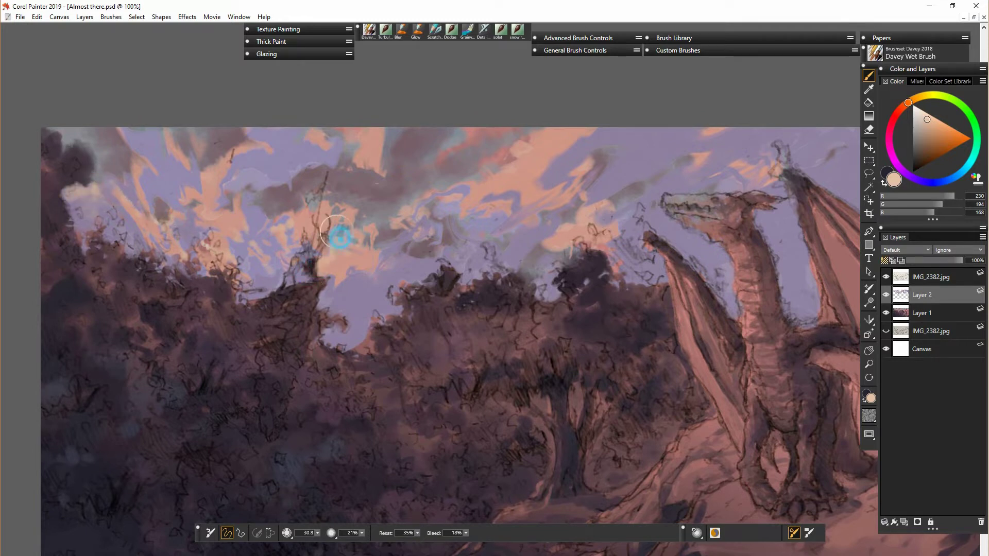
pyautogui.moveTo(331, 206); pyautogui.dragTo(354, 210)
pyautogui.moveTo(371, 289); pyautogui.dragTo(418, 281)
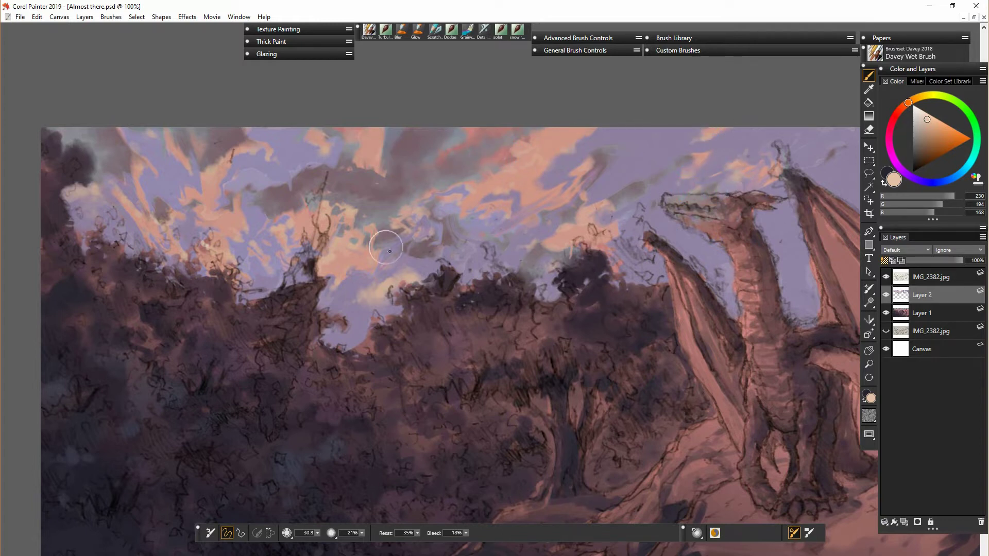
# - Brighten the low clouds along the treeline with the Glow brush in brown (RGB 83, 56, 37), size 34.7 and strength 35%
pyautogui.click(402, 31)
pyautogui.click(926, 156)
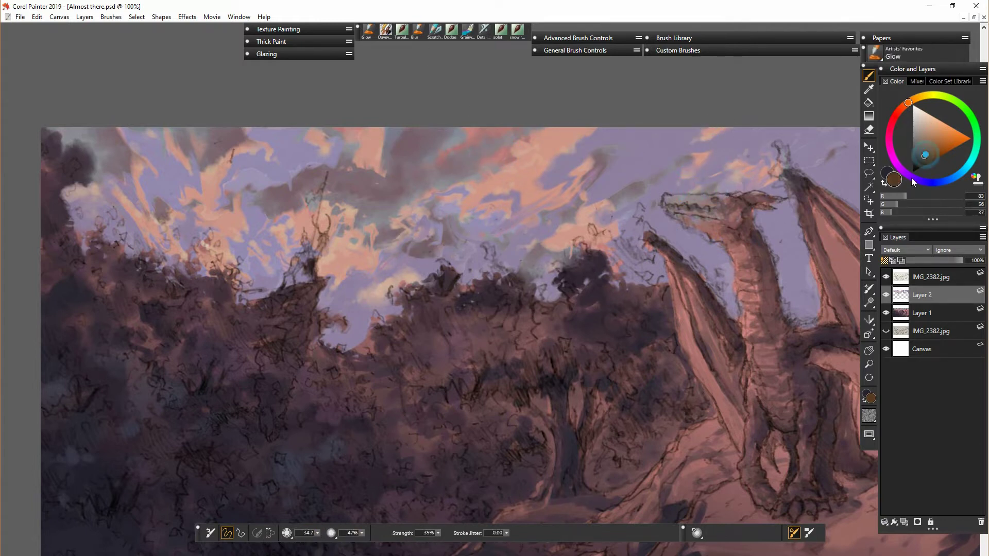
pyautogui.moveTo(333, 295)
pyautogui.mouseDown()
pyautogui.moveTo(311, 268)
pyautogui.moveTo(256, 290)
pyautogui.moveTo(326, 305)
pyautogui.mouseUp()
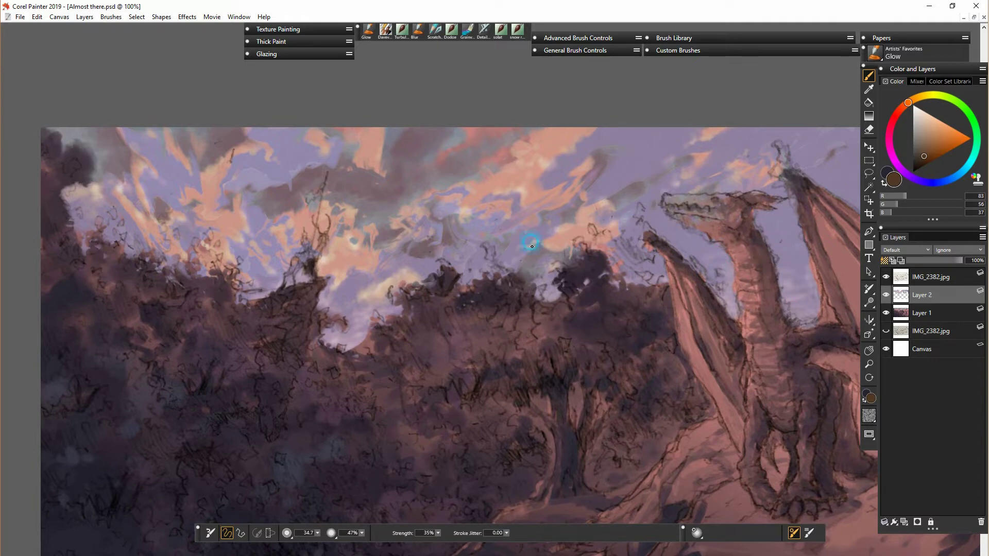
pyautogui.moveTo(483, 253); pyautogui.dragTo(397, 254)
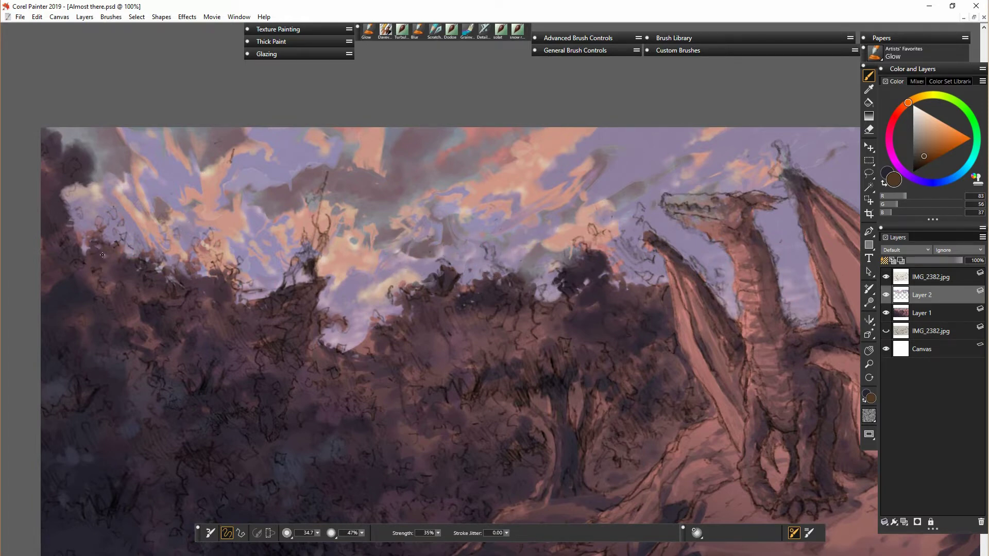
pyautogui.moveTo(102, 255); pyautogui.dragTo(74, 221)
# - Turn off Preserve Transparency on Layer 2 and erase its clouds from the antlered figure on the cliff with eraser size 7.5
pyautogui.hotkey('ctrl', '+')
pyautogui.moveTo(429, 387); pyautogui.dragTo(603, 400)
pyautogui.click(886, 296)
pyautogui.click(886, 295)
pyautogui.click(884, 261)
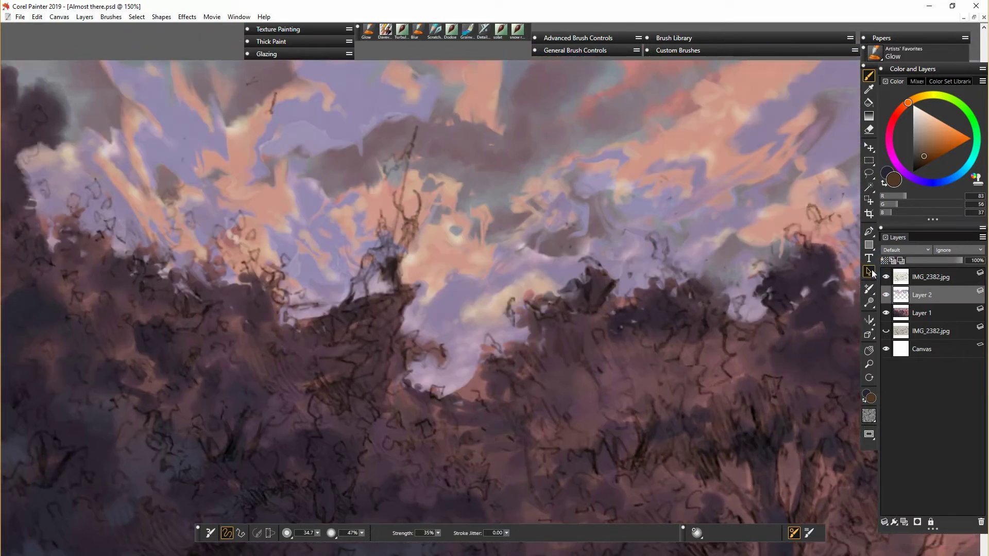
pyautogui.press('e')
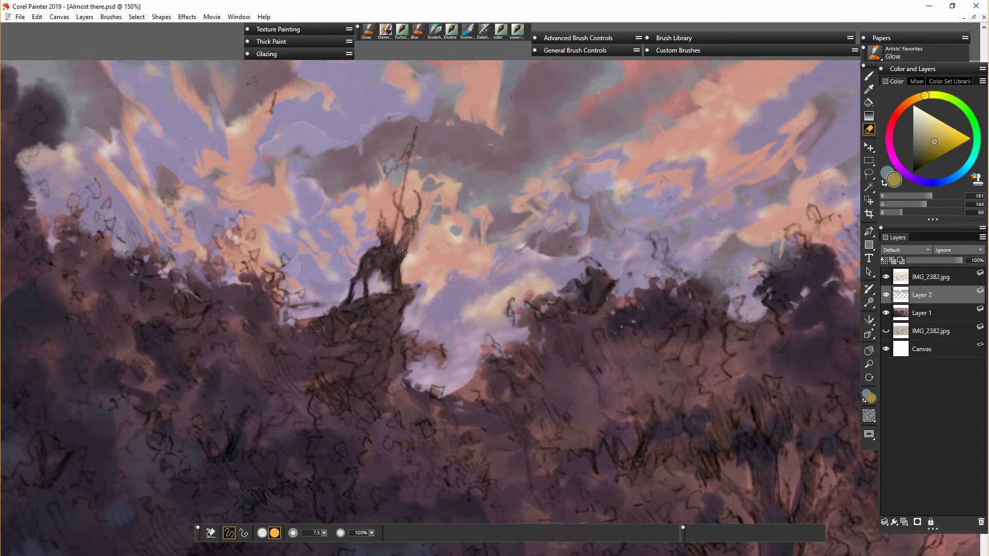
pyautogui.press('b')
# - Lasso the cloudy sky above the forest on Layer 2 and copy the selection to a new layer
pyautogui.hotkey('ctrl', '-')
pyautogui.hotkey('ctrl', '-')
pyautogui.moveTo(215, 167); pyautogui.dragTo(51, 115)
pyautogui.click(929, 299)
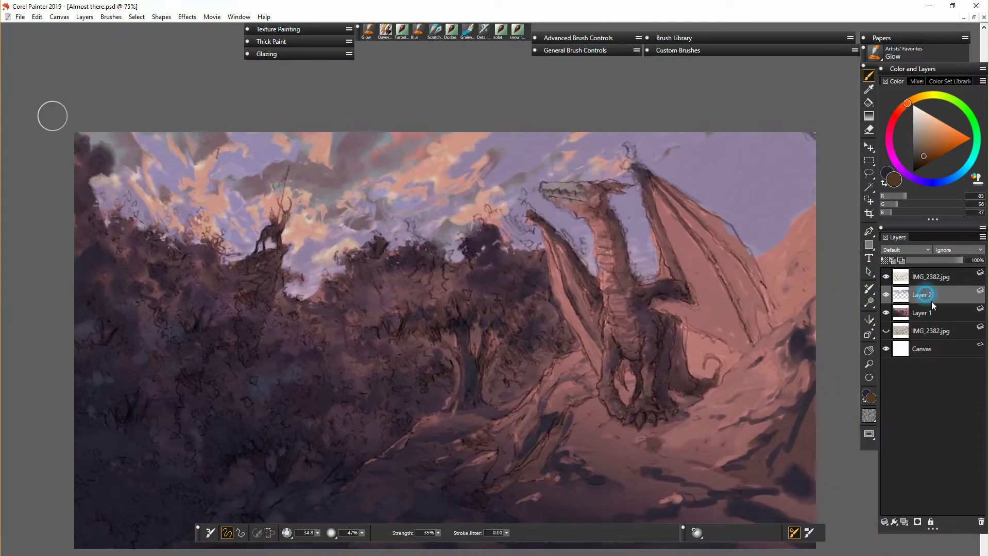
pyautogui.press('l')
pyautogui.moveTo(365, 201); pyautogui.dragTo(199, 225)
pyautogui.rightClick(199, 225)
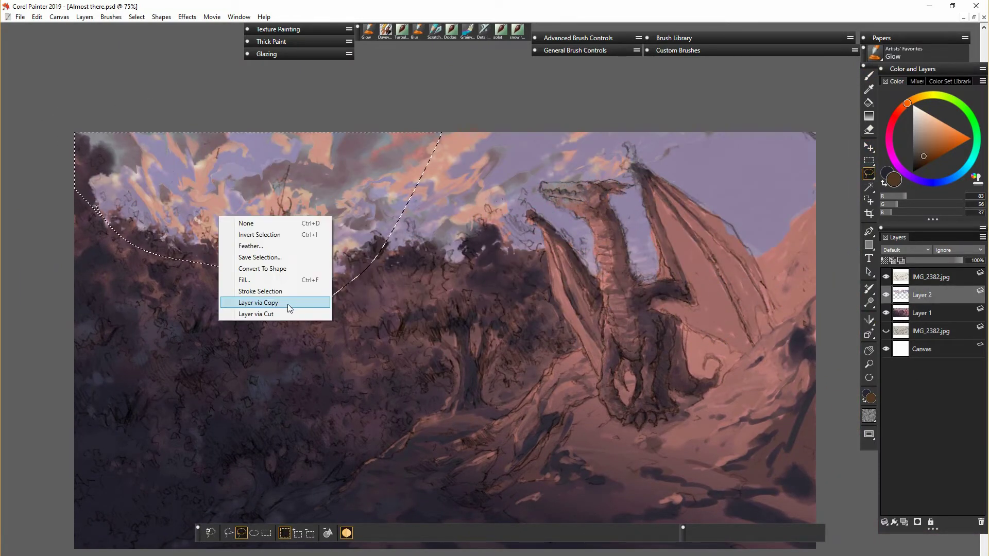
pyautogui.click(304, 303)
# - Rotate and skew the copied clouds on Layer 3 and position them over the sky around the dragon
pyautogui.moveTo(808, 268); pyautogui.dragTo(842, 431)
pyautogui.moveTo(454, 268); pyautogui.dragTo(264, 332)
pyautogui.press('Return')
pyautogui.click(241, 533)
pyautogui.click(308, 533)
pyautogui.moveTo(399, 499)
pyautogui.mouseDown()
pyautogui.moveTo(165, 369)
pyautogui.moveTo(132, 327)
pyautogui.moveTo(126, 181)
pyautogui.moveTo(92, 96)
pyautogui.mouseUp()
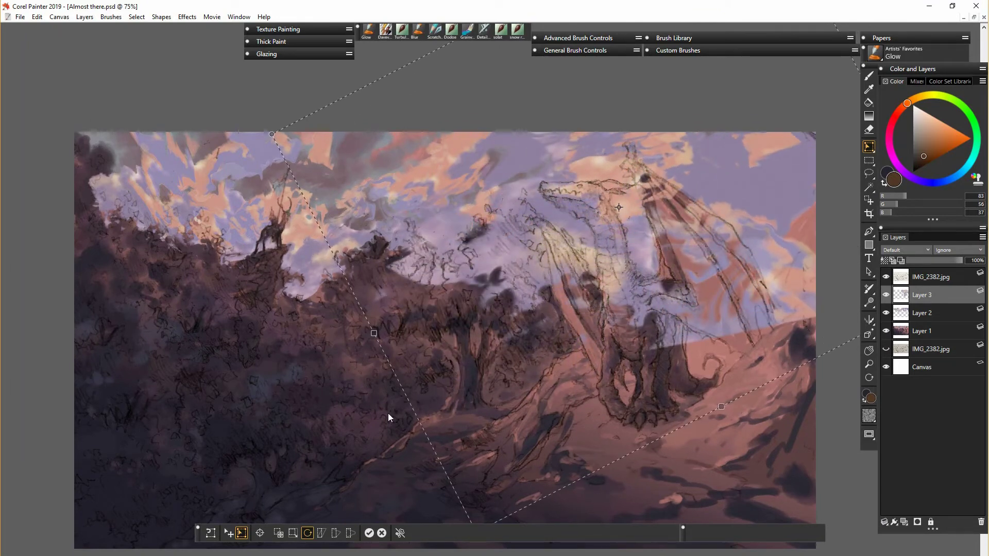
pyautogui.moveTo(374, 332); pyautogui.dragTo(192, 411)
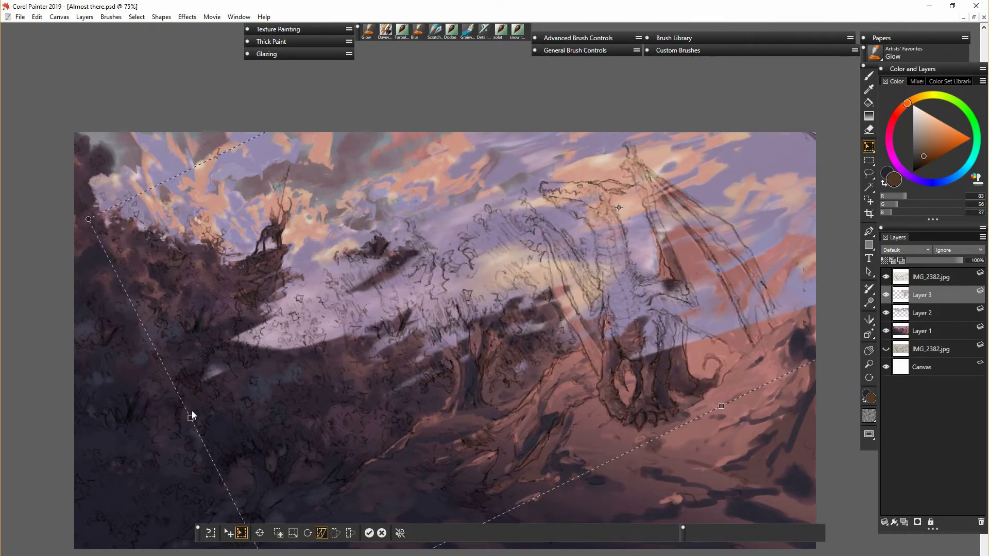
pyautogui.press('Return')
pyautogui.moveTo(568, 298); pyautogui.dragTo(707, 240)
pyautogui.click(887, 295)
pyautogui.click(887, 295)
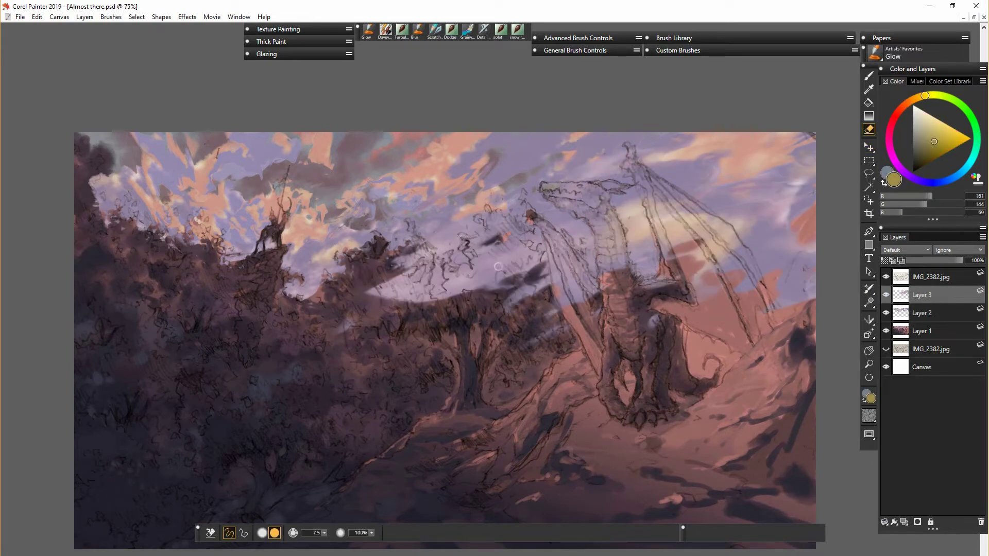
# - Erase the Layer 3 clouds that cover the forest and treetops with eraser size 30.2
pyautogui.moveTo(324, 533); pyautogui.dragTo(340, 546)
pyautogui.moveTo(463, 242)
pyautogui.mouseDown()
pyautogui.moveTo(454, 269)
pyautogui.moveTo(376, 292)
pyautogui.mouseUp()
pyautogui.moveTo(402, 258)
pyautogui.mouseDown()
pyautogui.moveTo(502, 219)
pyautogui.moveTo(516, 257)
pyautogui.moveTo(510, 304)
pyautogui.mouseUp()
pyautogui.moveTo(559, 268); pyautogui.dragTo(534, 289)
pyautogui.moveTo(562, 328); pyautogui.dragTo(531, 342)
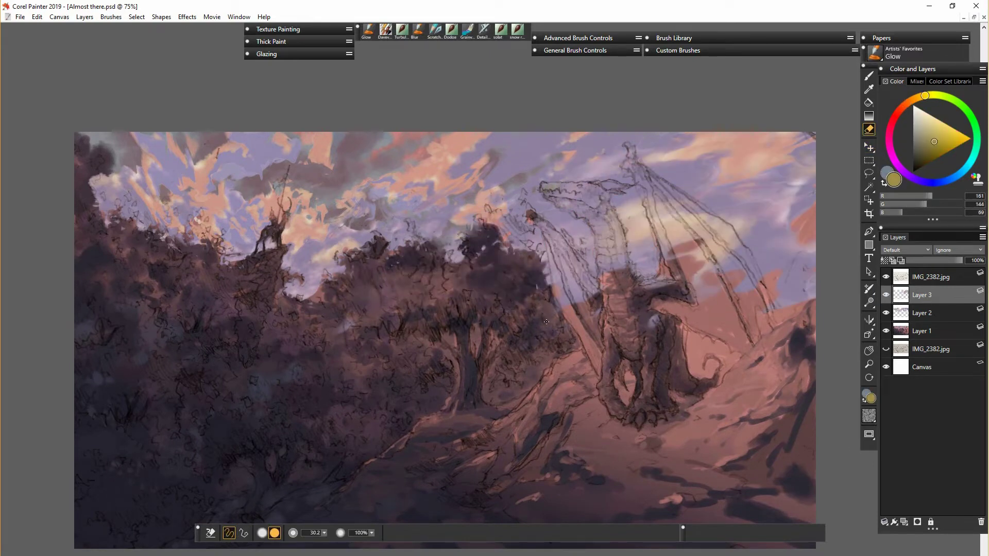
# - Erase the Layer 3 clouds that cover the dragon's body, neck, head and both wings
pyautogui.moveTo(652, 316); pyautogui.dragTo(653, 327)
pyautogui.moveTo(583, 304)
pyautogui.mouseDown()
pyautogui.moveTo(554, 245)
pyautogui.moveTo(570, 291)
pyautogui.mouseUp()
pyautogui.moveTo(547, 284)
pyautogui.mouseDown()
pyautogui.moveTo(544, 259)
pyautogui.moveTo(584, 265)
pyautogui.mouseUp()
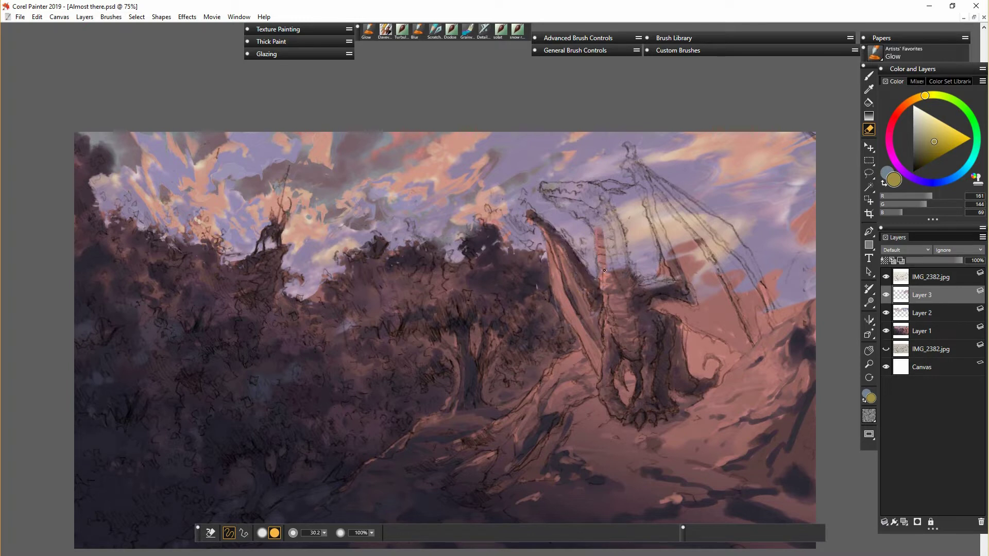
pyautogui.moveTo(586, 196); pyautogui.dragTo(609, 202)
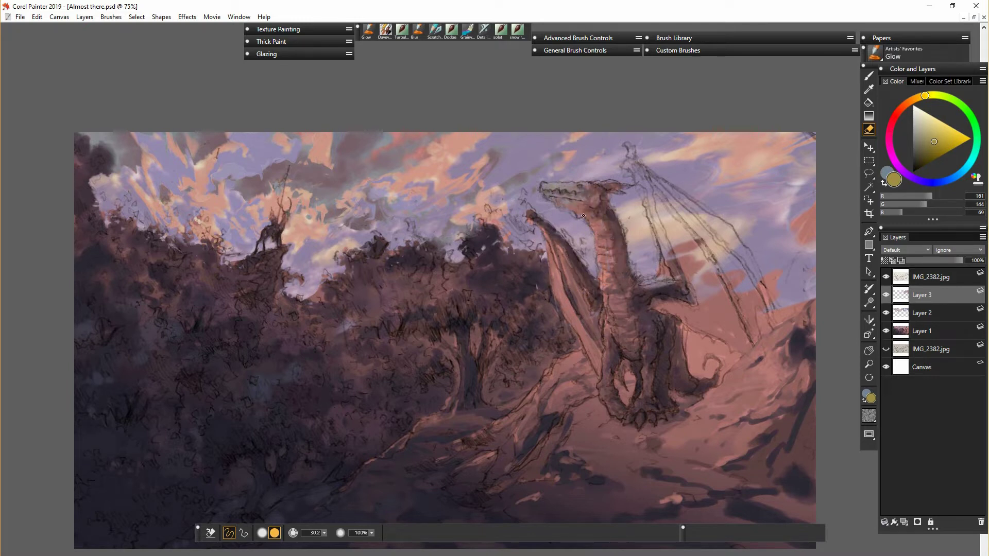
pyautogui.moveTo(637, 160); pyautogui.dragTo(677, 282)
pyautogui.moveTo(639, 168); pyautogui.dragTo(759, 279)
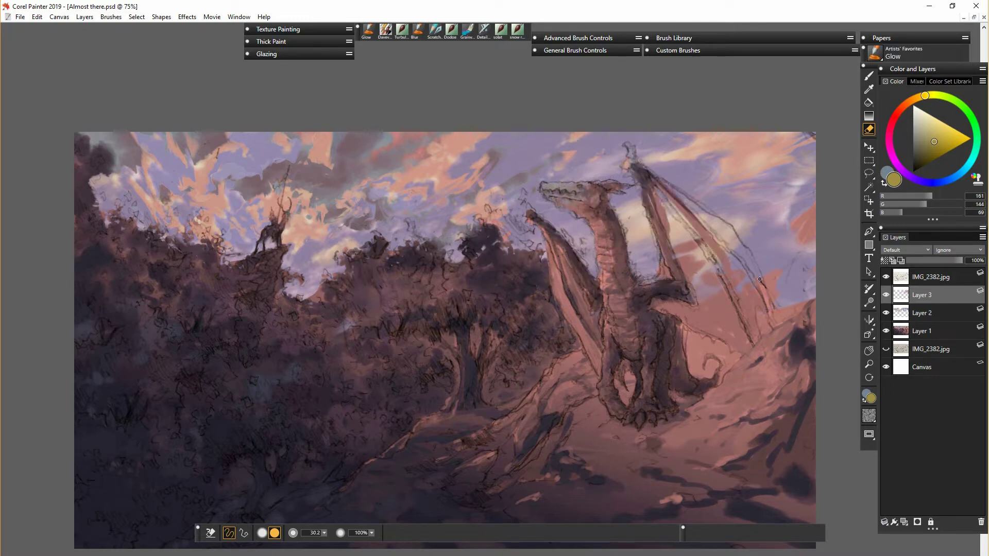
pyautogui.moveTo(715, 221)
pyautogui.mouseDown()
pyautogui.moveTo(665, 186)
pyautogui.moveTo(753, 276)
pyautogui.moveTo(687, 221)
pyautogui.mouseUp()
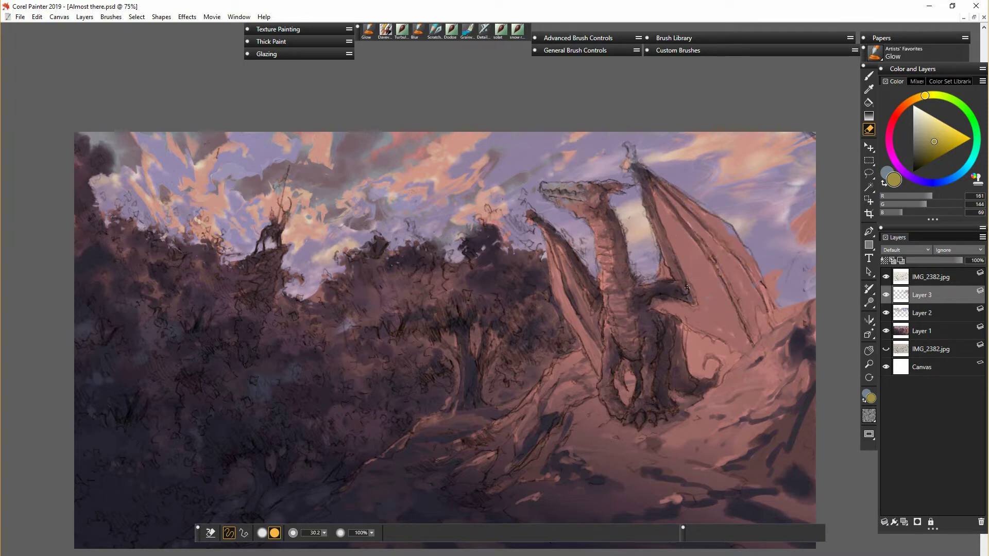
# - Erase the copied clouds from the rocky slope beside the dragon's wing and collapse Layer 3 into Layer 2
pyautogui.click(886, 296)
pyautogui.click(886, 295)
pyautogui.moveTo(791, 257); pyautogui.dragTo(810, 289)
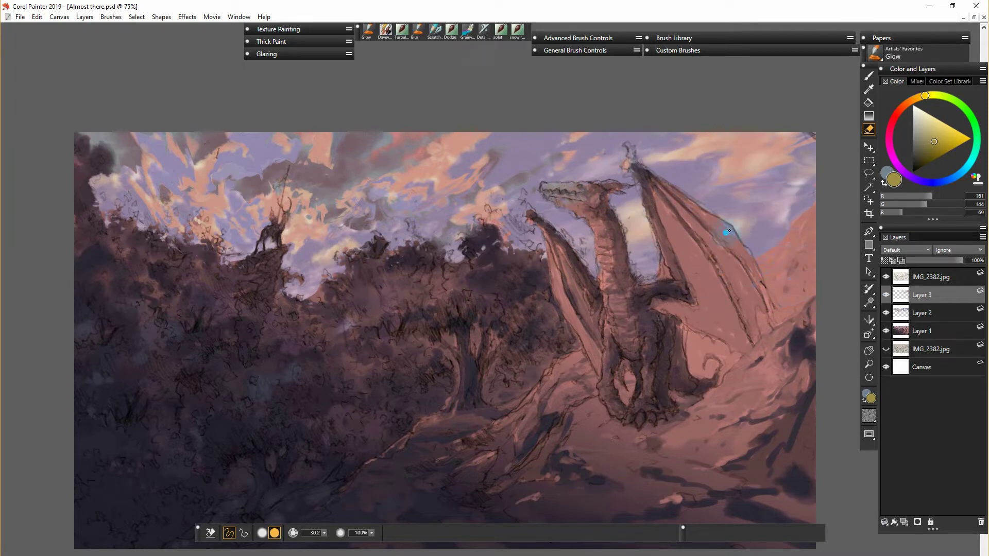
pyautogui.hotkey('ctrl', 'e')
pyautogui.click(886, 277)
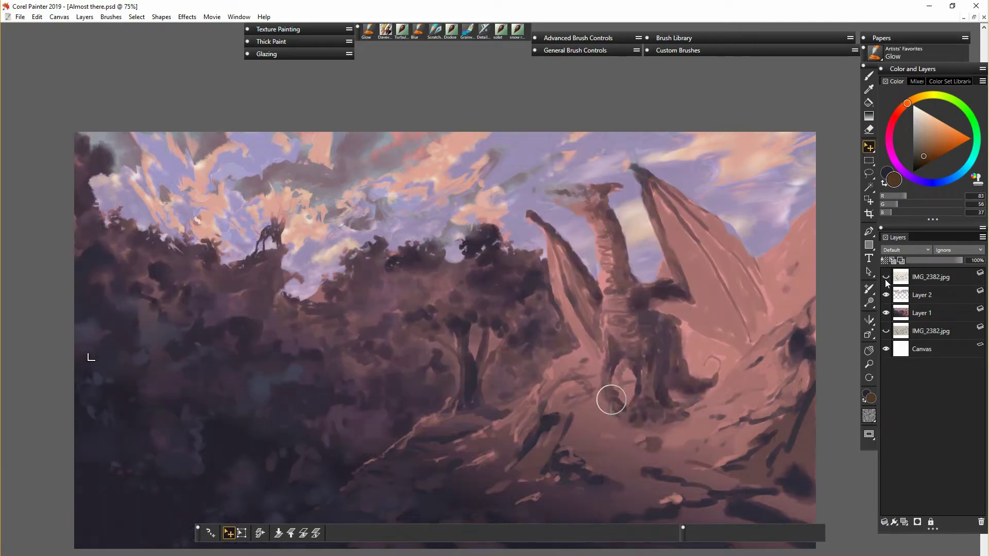
pyautogui.click(886, 277)
# - Paint dark maroon (RGB 65, 47, 53) shading into the forest and central tree on Layer 1 with Davey Wet Brush, size 30.8
pyautogui.click(870, 76)
pyautogui.click(385, 31)
pyautogui.keyDown('alt'); pyautogui.click(373, 273); pyautogui.keyUp('alt')
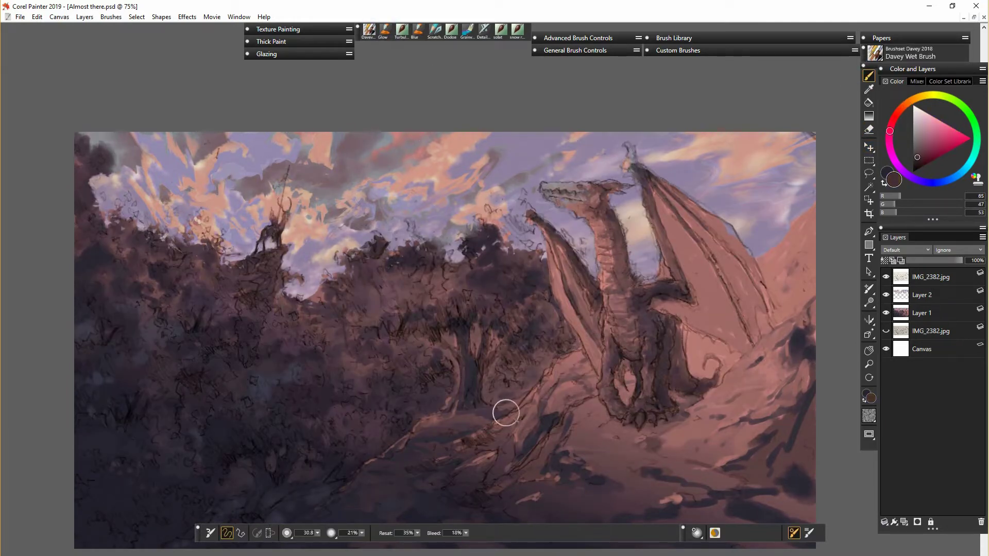
pyautogui.click(922, 313)
pyautogui.moveTo(310, 394); pyautogui.dragTo(313, 393)
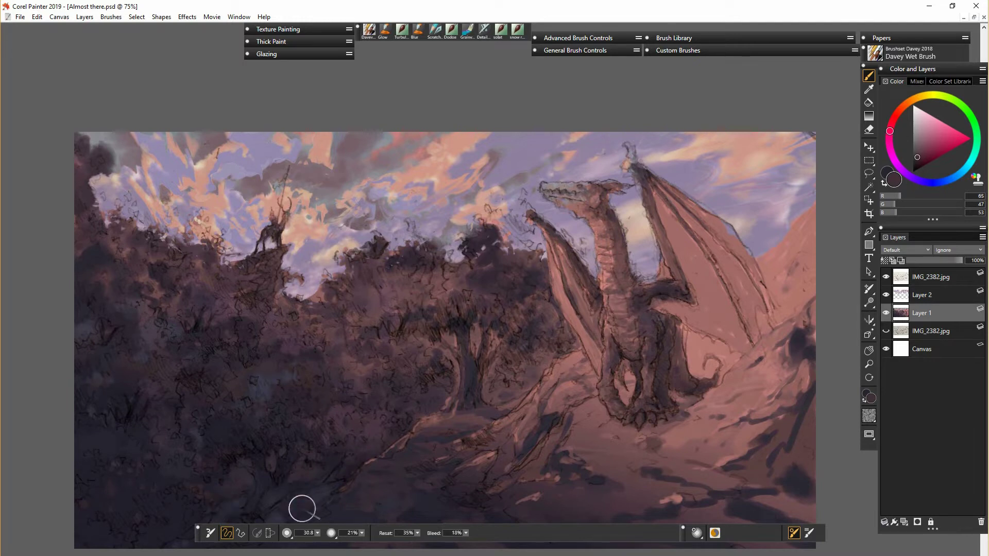
pyautogui.moveTo(478, 414); pyautogui.dragTo(482, 413)
pyautogui.moveTo(447, 340)
pyautogui.mouseDown()
pyautogui.moveTo(435, 281)
pyautogui.moveTo(378, 294)
pyautogui.moveTo(412, 285)
pyautogui.moveTo(389, 312)
pyautogui.moveTo(464, 313)
pyautogui.moveTo(475, 273)
pyautogui.moveTo(437, 247)
pyautogui.mouseUp()
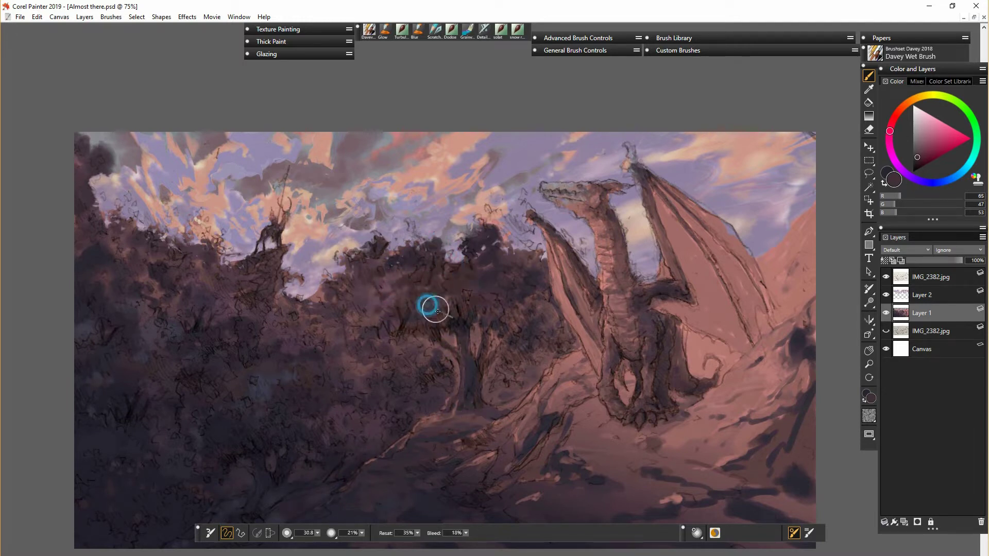
# - Paint blue-grey (RGB 78, 88, 108) tones on the foreground ground and the rocky slope below the dragon
pyautogui.click(886, 277)
pyautogui.keyDown('alt'); pyautogui.click(623, 476); pyautogui.keyUp('alt')
pyautogui.click(887, 276)
pyautogui.click(948, 180)
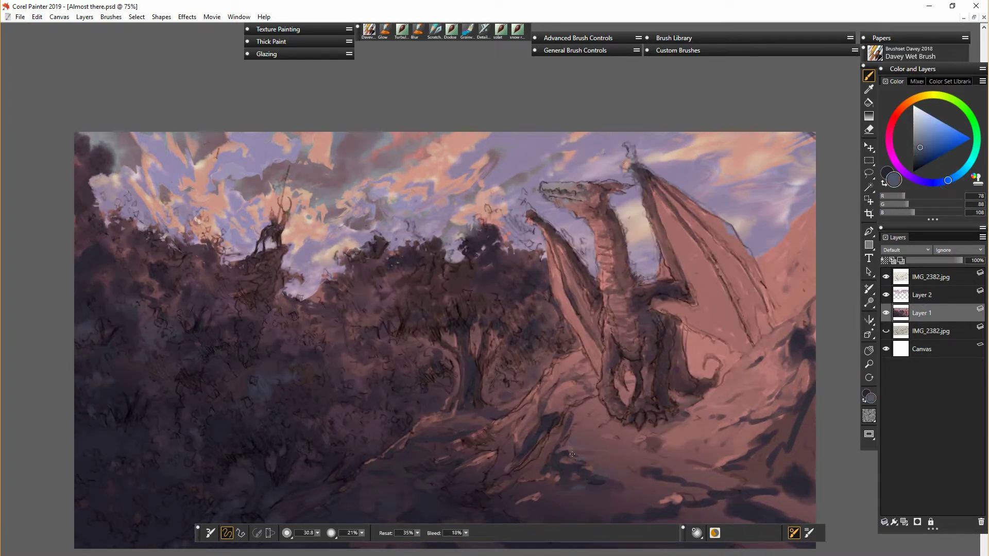
pyautogui.moveTo(674, 473)
pyautogui.mouseDown()
pyautogui.moveTo(725, 444)
pyautogui.moveTo(762, 442)
pyautogui.mouseUp()
pyautogui.moveTo(348, 518); pyautogui.dragTo(341, 477)
pyautogui.moveTo(262, 475); pyautogui.dragTo(294, 455)
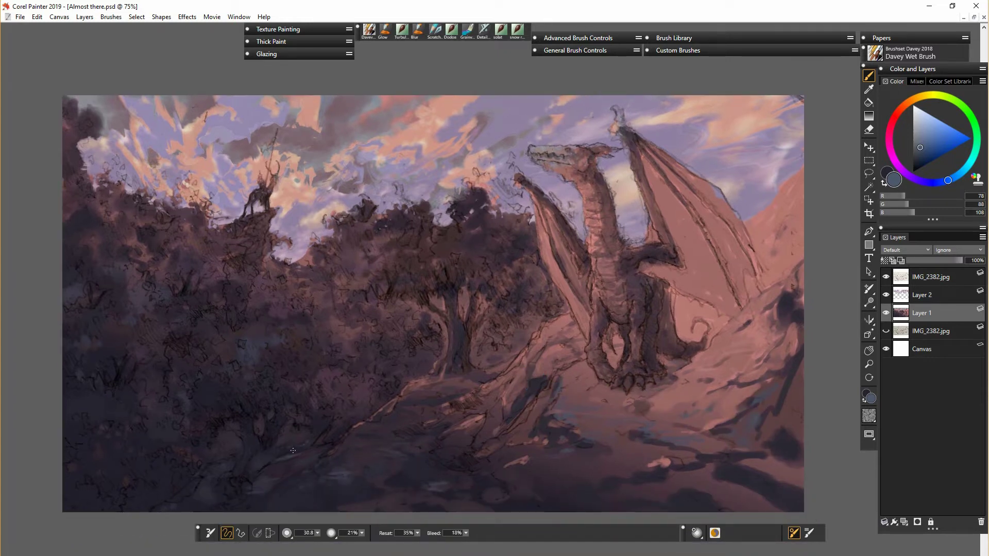
# - Add blue-grey strokes to the foreground tree's trunk and roots and to the central tree's trunk and branches
pyautogui.moveTo(212, 466); pyautogui.dragTo(194, 491)
pyautogui.moveTo(243, 437); pyautogui.dragTo(268, 419)
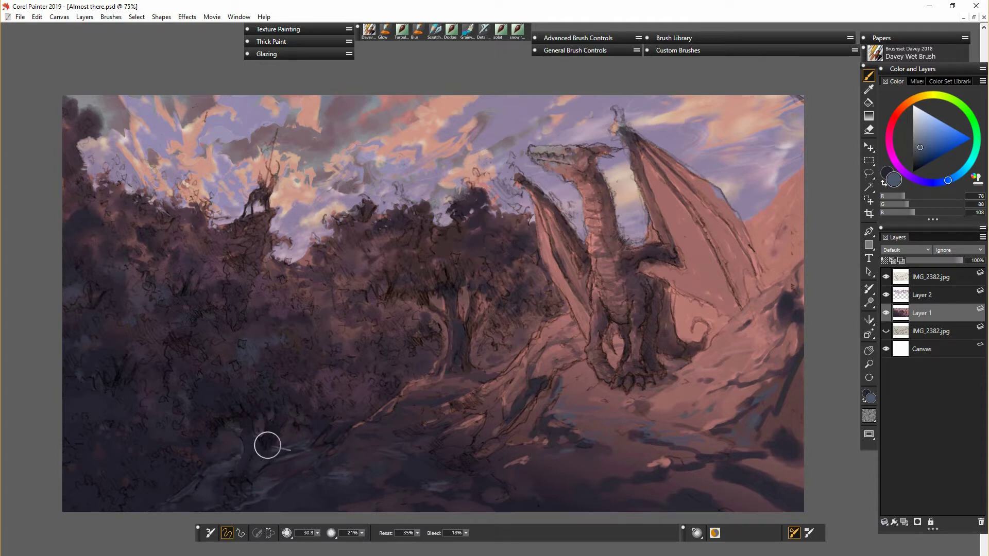
pyautogui.moveTo(458, 316)
pyautogui.mouseDown()
pyautogui.moveTo(469, 369)
pyautogui.moveTo(481, 281)
pyautogui.mouseUp()
pyautogui.moveTo(455, 281); pyautogui.dragTo(458, 264)
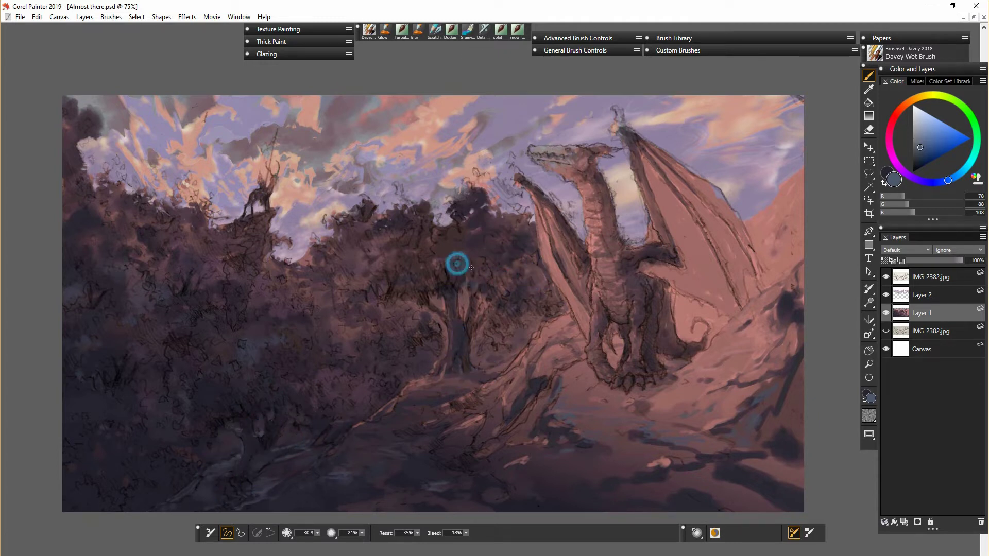
pyautogui.click(458, 349)
# - Dab blue-grey accents into the dark foliage around and beside the foreground tree
pyautogui.moveTo(303, 416); pyautogui.dragTo(294, 394)
pyautogui.moveTo(218, 416); pyautogui.dragTo(191, 434)
pyautogui.moveTo(124, 426); pyautogui.dragTo(129, 441)
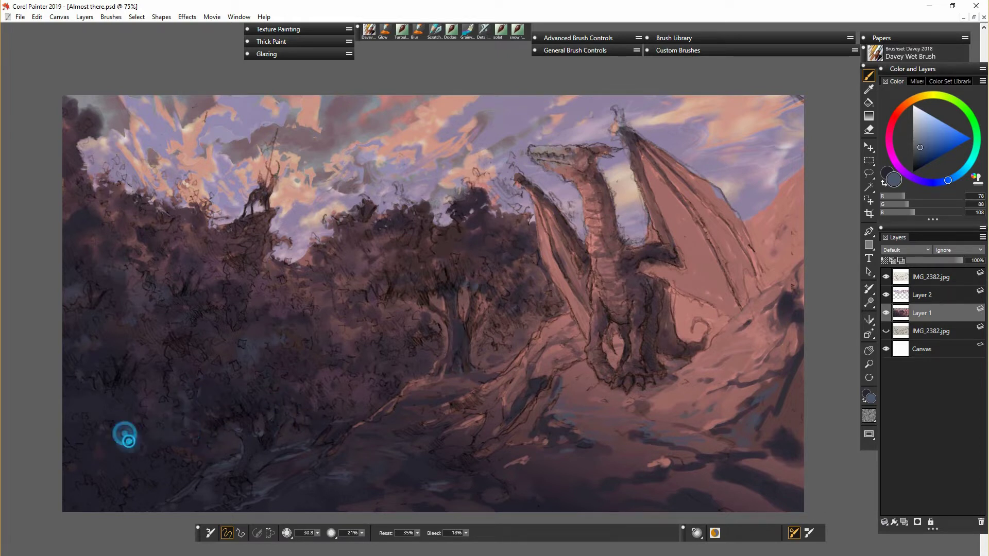
pyautogui.click(105, 425)
# - Enlarge the brush to 59.7 and paint broad blue-grey tones over the ground around the foreground tree's roots
pyautogui.click(179, 510)
pyautogui.press(']')
pyautogui.moveTo(181, 507); pyautogui.dragTo(218, 488)
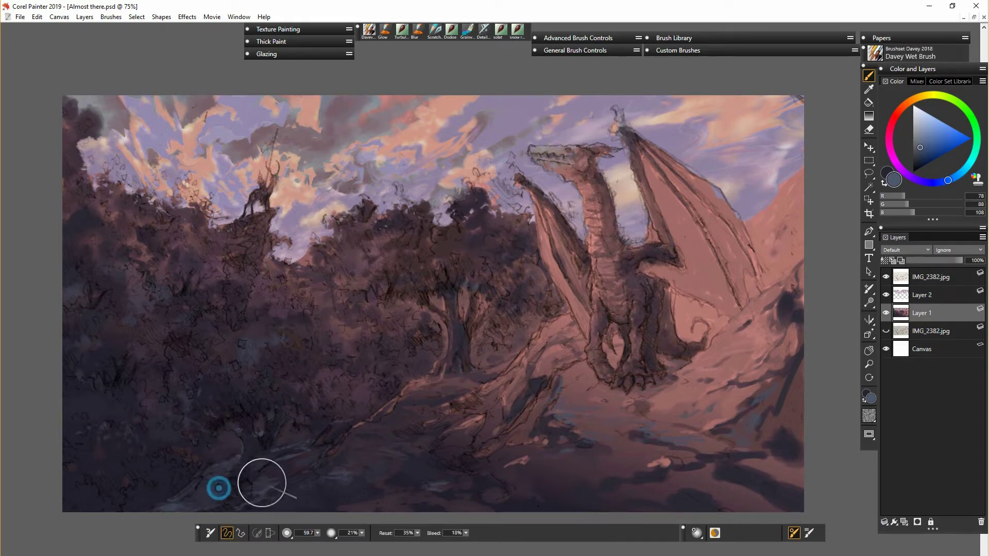
pyautogui.click(221, 474)
pyautogui.click(322, 483)
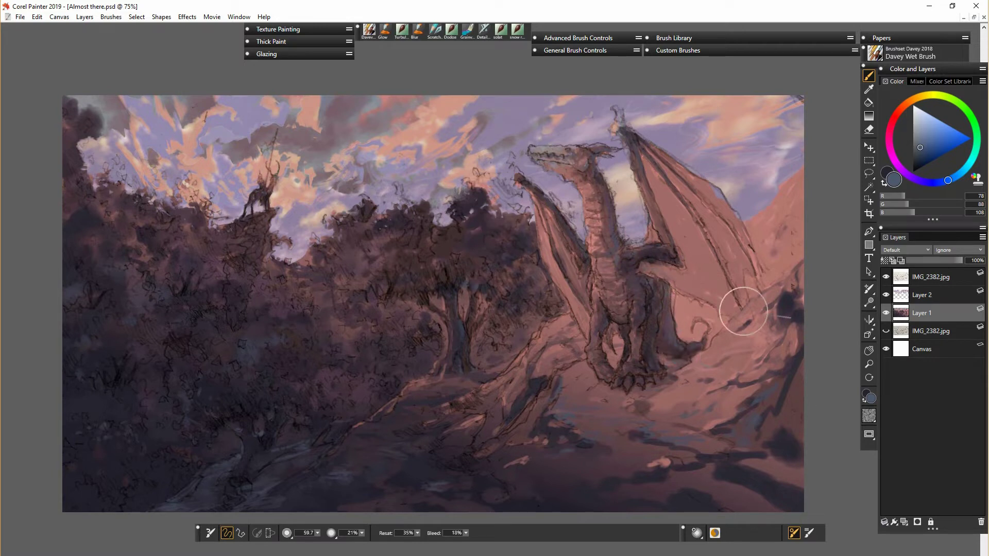
# - Shade the membrane of the dragon's right-hand wing with sampled muted reds (RGB 98, 67, 71 and 152, 96, 94)
pyautogui.keyDown('alt'); pyautogui.click(681, 289); pyautogui.keyUp('alt')
pyautogui.keyDown('alt'); pyautogui.click(672, 269); pyautogui.keyUp('alt')
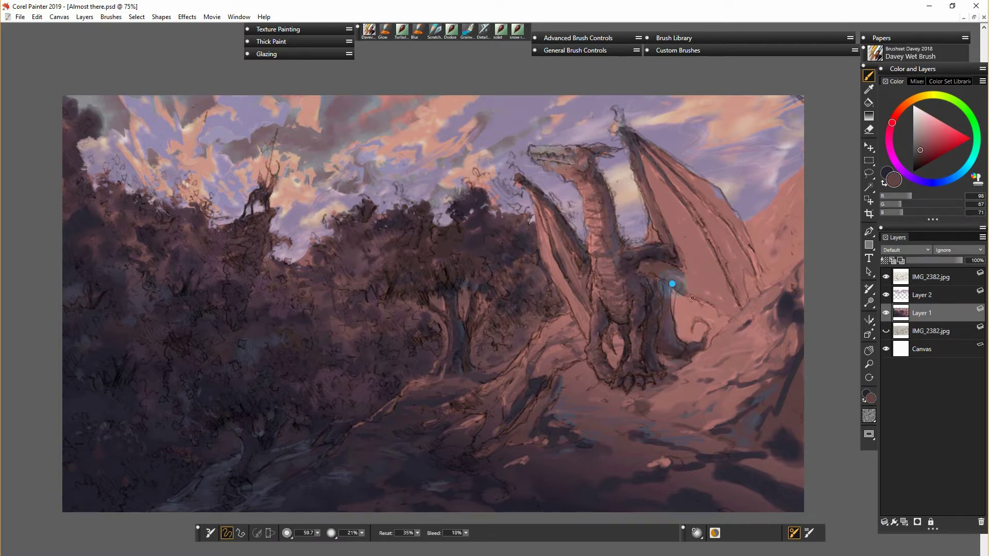
pyautogui.keyDown('alt'); pyautogui.click(651, 172); pyautogui.keyUp('alt')
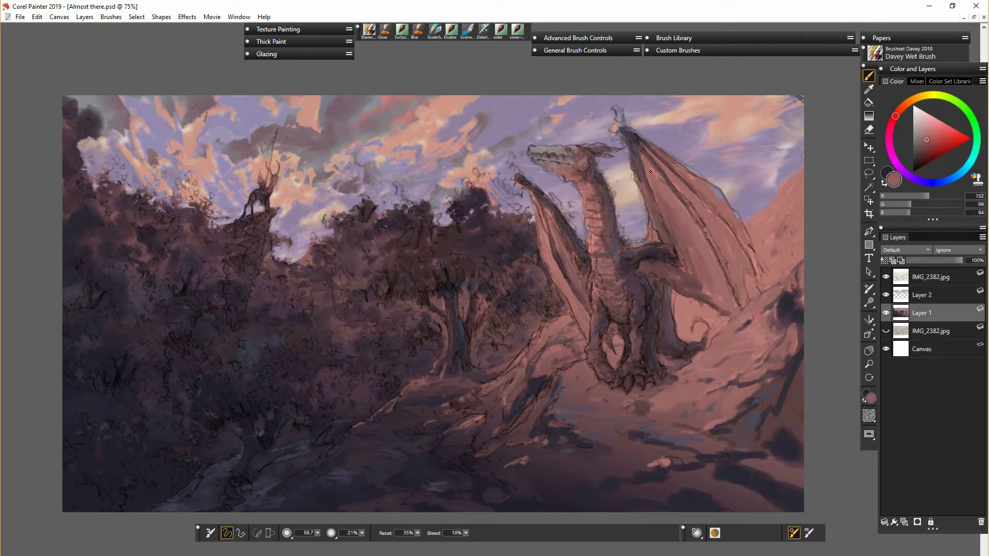
pyautogui.moveTo(688, 213)
pyautogui.mouseDown()
pyautogui.moveTo(684, 271)
pyautogui.moveTo(710, 261)
pyautogui.mouseUp()
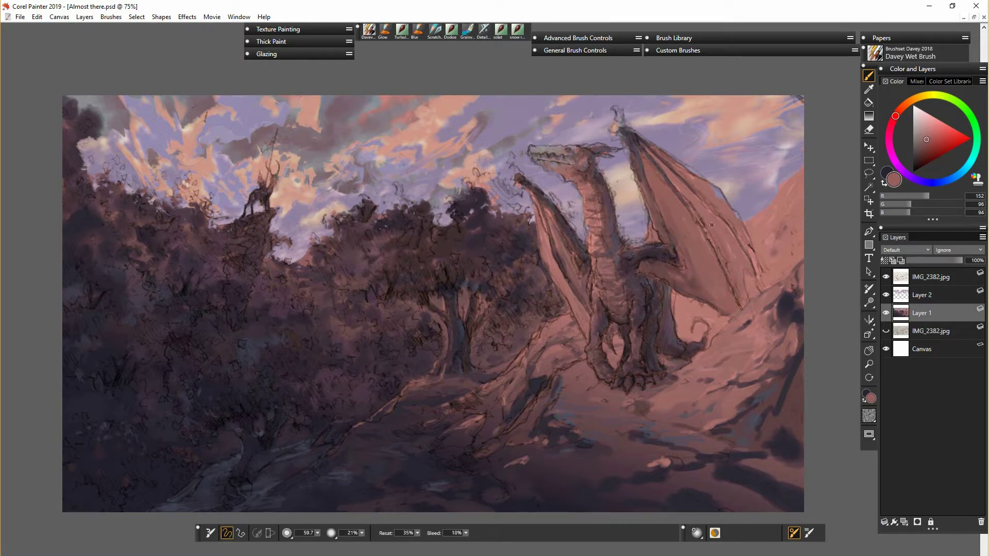
pyautogui.moveTo(700, 202); pyautogui.dragTo(718, 230)
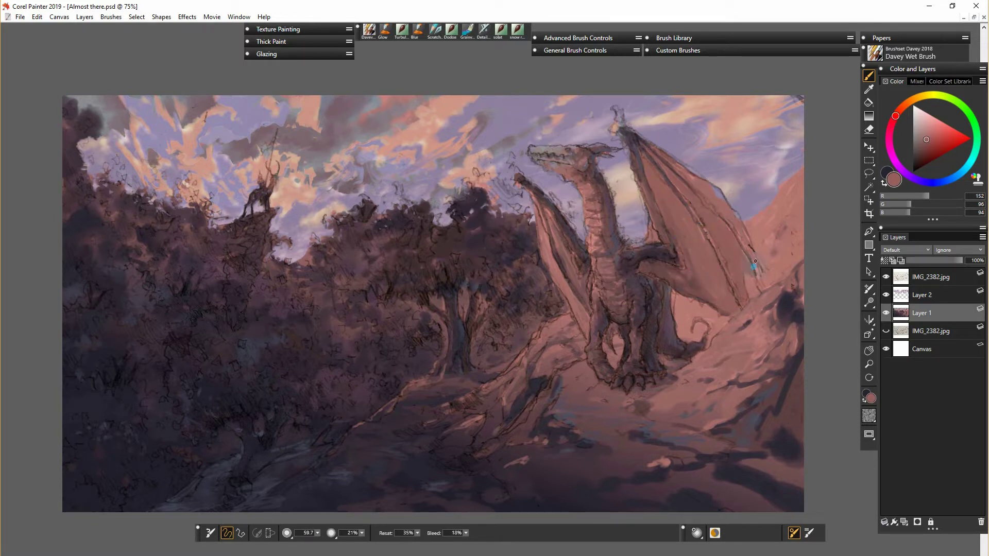
pyautogui.moveTo(669, 161)
pyautogui.mouseDown()
pyautogui.moveTo(641, 156)
pyautogui.moveTo(665, 195)
pyautogui.mouseUp()
# - Tone the left-hand wing membrane in muted red, then add lighter pink (RGB 167, 110, 112) near the right-hand wing's tip
pyautogui.moveTo(550, 224)
pyautogui.mouseDown()
pyautogui.moveTo(547, 209)
pyautogui.moveTo(565, 248)
pyautogui.mouseUp()
pyautogui.moveTo(590, 336); pyautogui.dragTo(592, 340)
pyautogui.moveTo(537, 252); pyautogui.dragTo(556, 283)
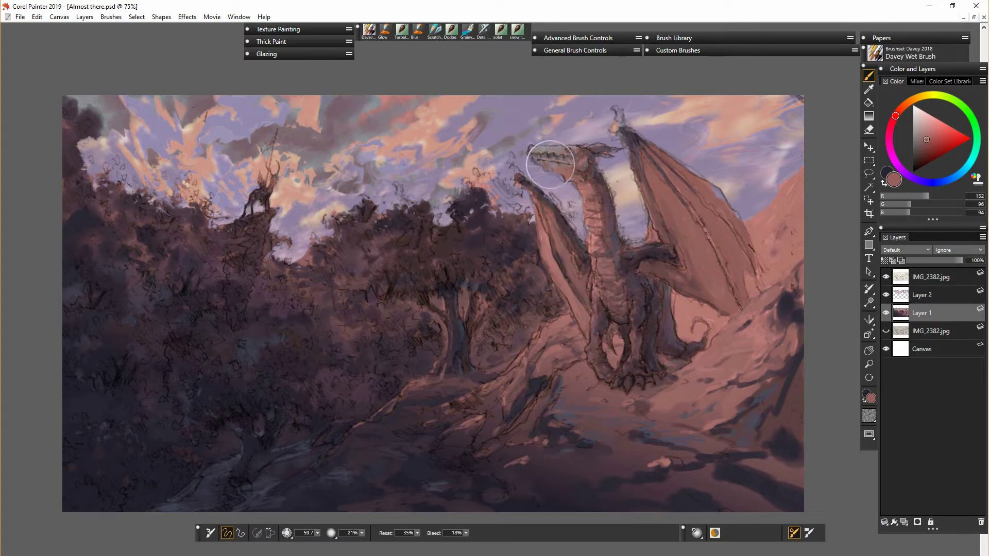
pyautogui.keyDown('alt'); pyautogui.click(624, 133); pyautogui.keyUp('alt')
pyautogui.moveTo(630, 140); pyautogui.dragTo(639, 155)
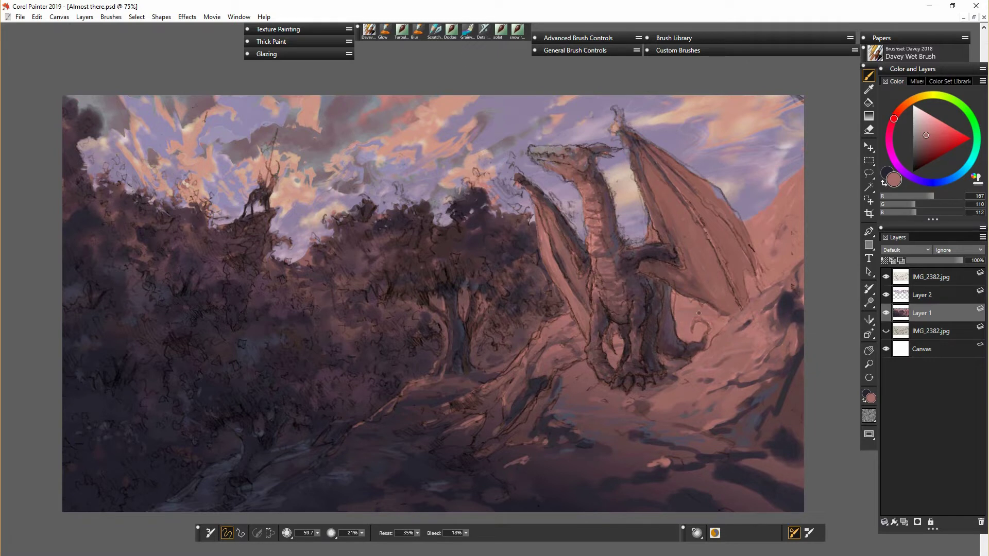
# - Stroke the ground below the dragon, then add a layer above Layer 1 for dark plum (RGB 72, 53, 61) touches, refined with the eraser
pyautogui.moveTo(561, 388)
pyautogui.mouseDown()
pyautogui.moveTo(503, 414)
pyautogui.moveTo(487, 395)
pyautogui.moveTo(439, 406)
pyautogui.mouseUp()
pyautogui.keyDown('alt'); pyautogui.click(473, 491); pyautogui.keyUp('alt')
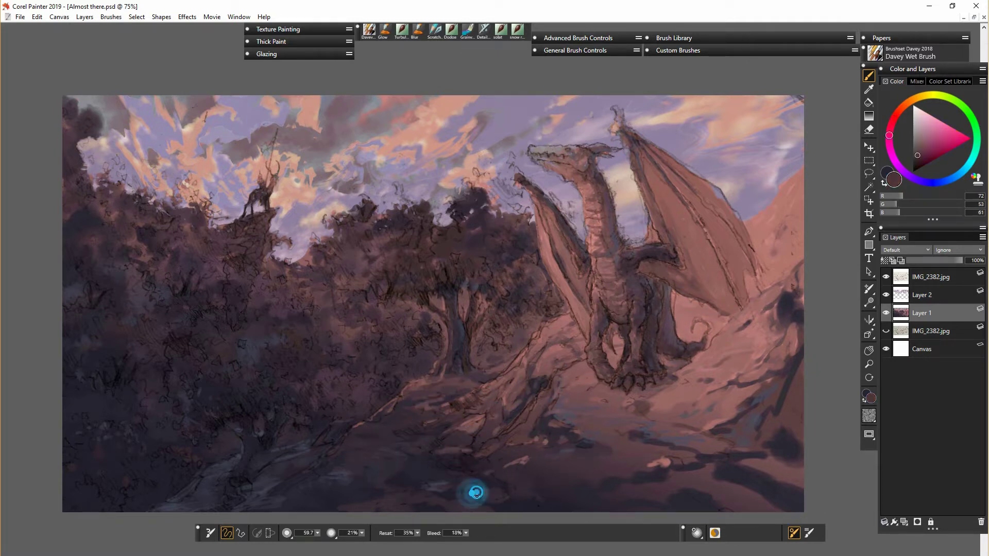
pyautogui.hotkey('ctrl', 'shift', 'n')
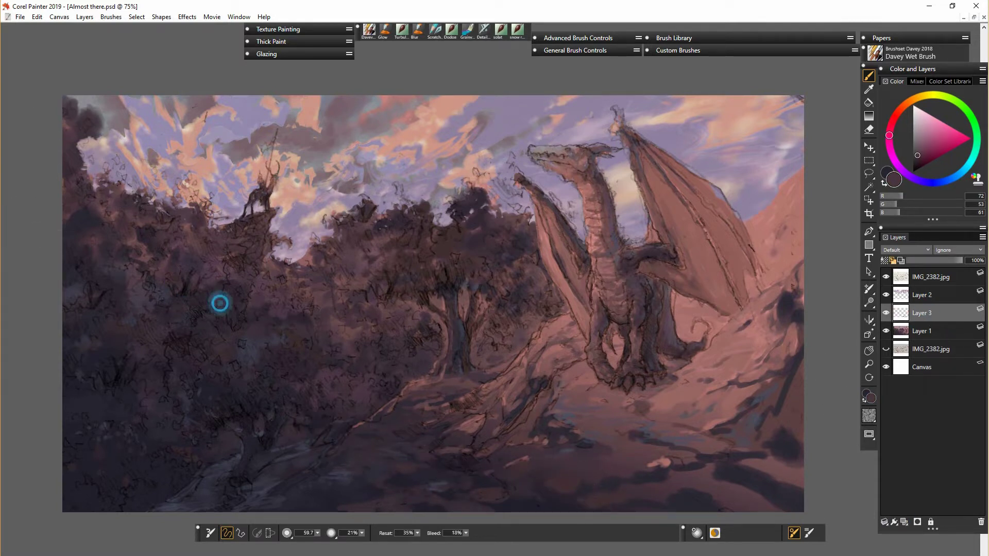
pyautogui.press('n')
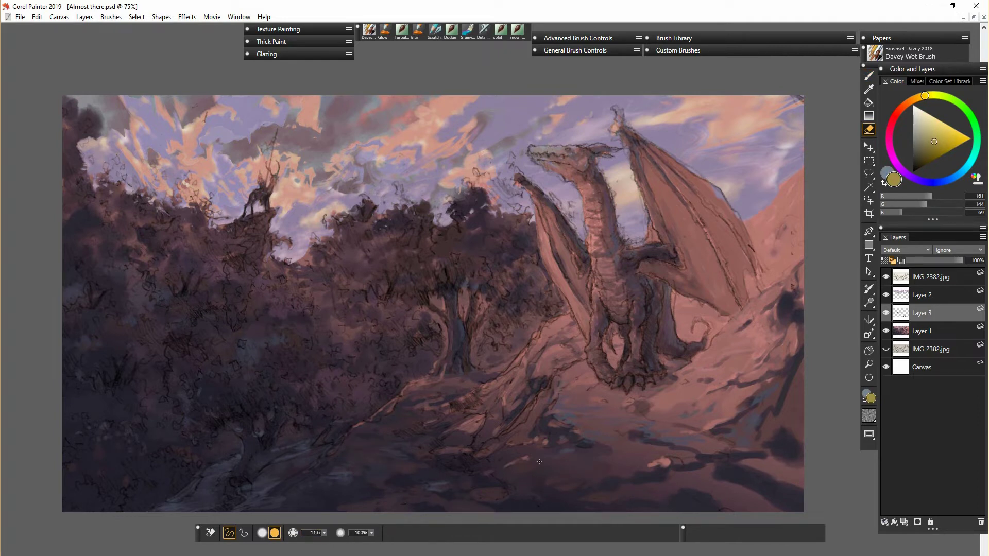
pyautogui.press('b')
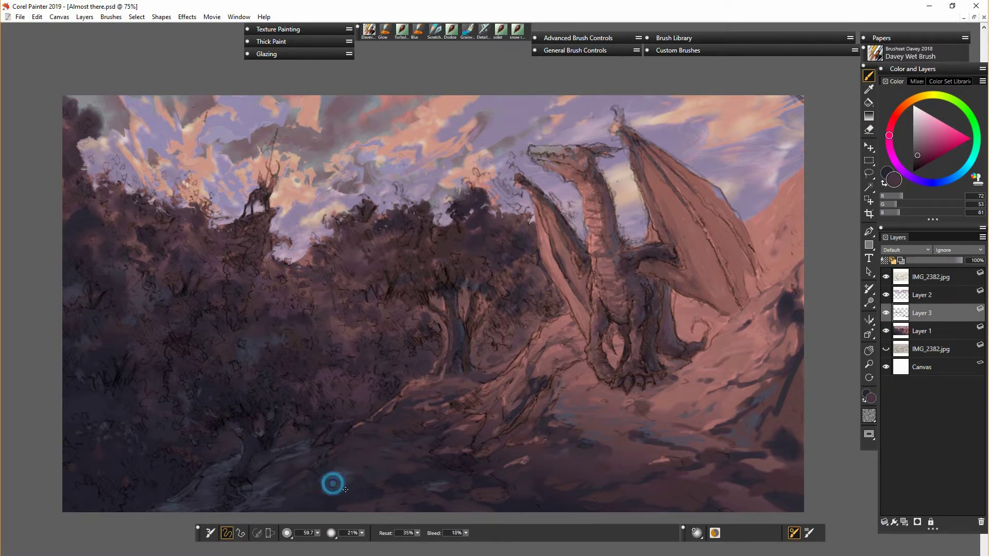
pyautogui.press('n')
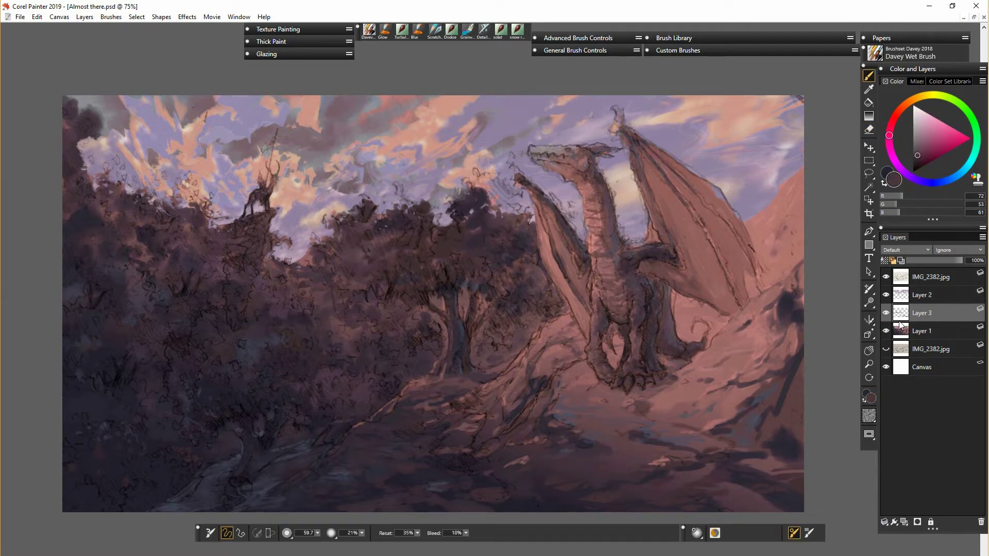
# - Compare the painting with Layer 2 and Layer 1 hidden and shown, making Layer 1 active
pyautogui.click(886, 296)
pyautogui.click(886, 295)
pyautogui.click(911, 330)
pyautogui.click(886, 331)
pyautogui.click(886, 331)
# - Erase the sky paint on Layer 2 over the central tree's crown to form leafy clusters against the clouds
pyautogui.keyDown('alt'); pyautogui.click(448, 183); pyautogui.keyUp('alt')
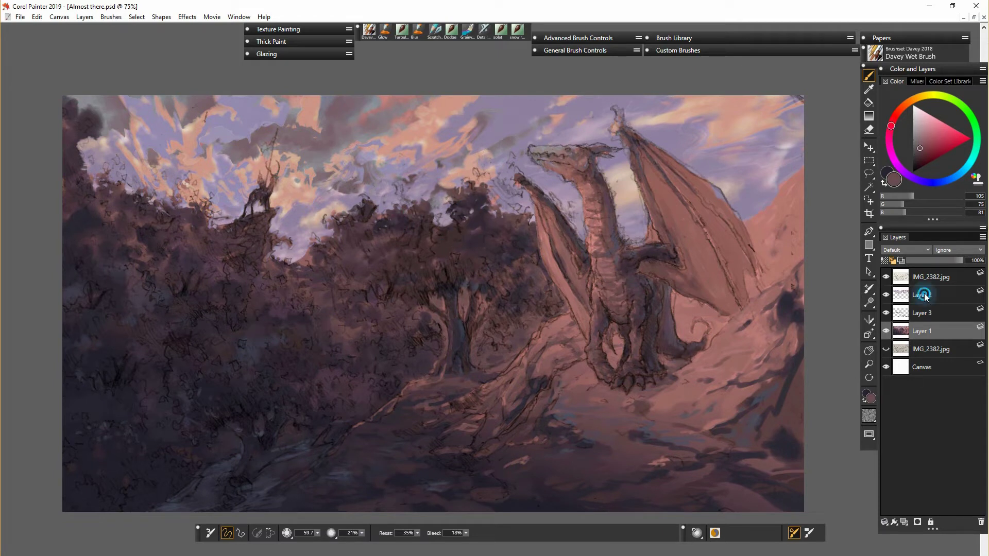
pyautogui.press('e')
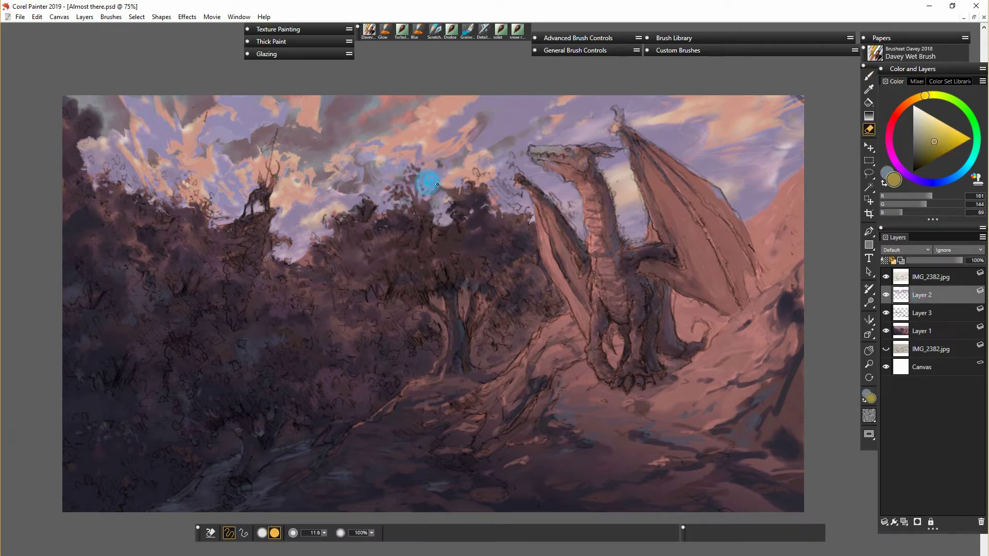
pyautogui.click(429, 198)
pyautogui.moveTo(441, 214)
pyautogui.mouseDown()
pyautogui.moveTo(466, 165)
pyautogui.moveTo(461, 175)
pyautogui.moveTo(485, 185)
pyautogui.mouseUp()
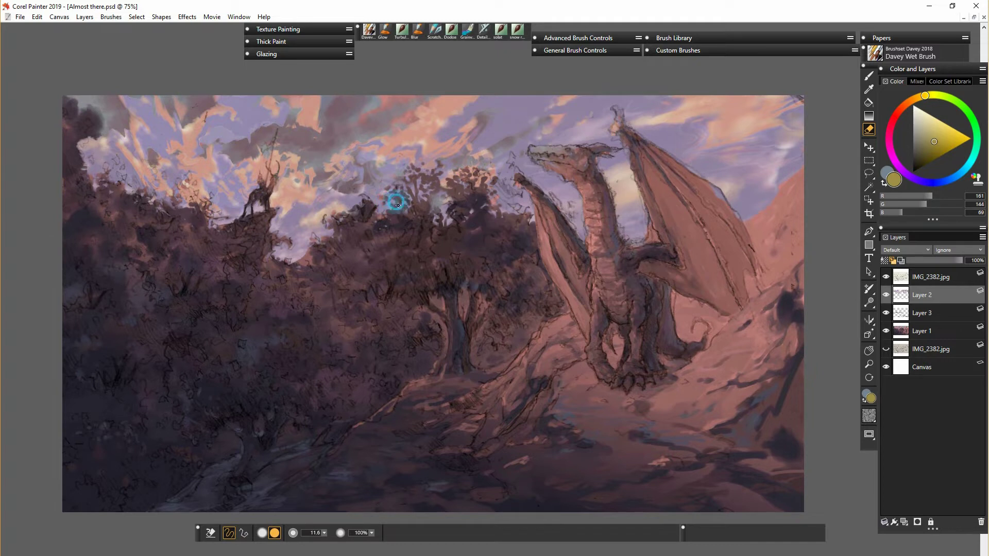
pyautogui.moveTo(506, 203); pyautogui.dragTo(494, 211)
pyautogui.moveTo(453, 488); pyautogui.dragTo(408, 477)
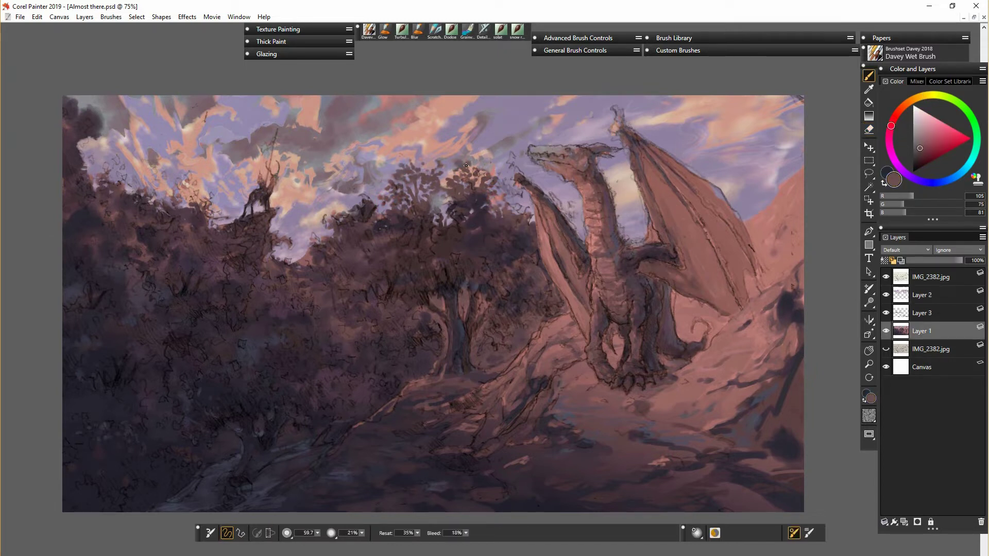
# - Paint sampled dark tones, down to RGB 39, 30, 40, on Layer 1 to fill out the central tree's crown and foliage
pyautogui.keyDown('alt'); pyautogui.click(476, 201); pyautogui.keyUp('alt')
pyautogui.moveTo(473, 223); pyautogui.dragTo(490, 177)
pyautogui.moveTo(422, 203); pyautogui.dragTo(513, 223)
pyautogui.keyDown('alt'); pyautogui.click(477, 273); pyautogui.keyUp('alt')
pyautogui.moveTo(477, 274)
pyautogui.mouseDown()
pyautogui.moveTo(388, 265)
pyautogui.moveTo(437, 196)
pyautogui.moveTo(476, 183)
pyautogui.mouseUp()
pyautogui.moveTo(508, 227)
pyautogui.mouseDown()
pyautogui.moveTo(504, 294)
pyautogui.moveTo(490, 319)
pyautogui.mouseUp()
pyautogui.moveTo(529, 263)
pyautogui.mouseDown()
pyautogui.moveTo(526, 253)
pyautogui.moveTo(493, 271)
pyautogui.mouseUp()
# - Darken the foreground tree's foliage and the forest at the left of the scene with the dark purple (RGB 39, 30, 40)
pyautogui.moveTo(262, 398); pyautogui.dragTo(303, 403)
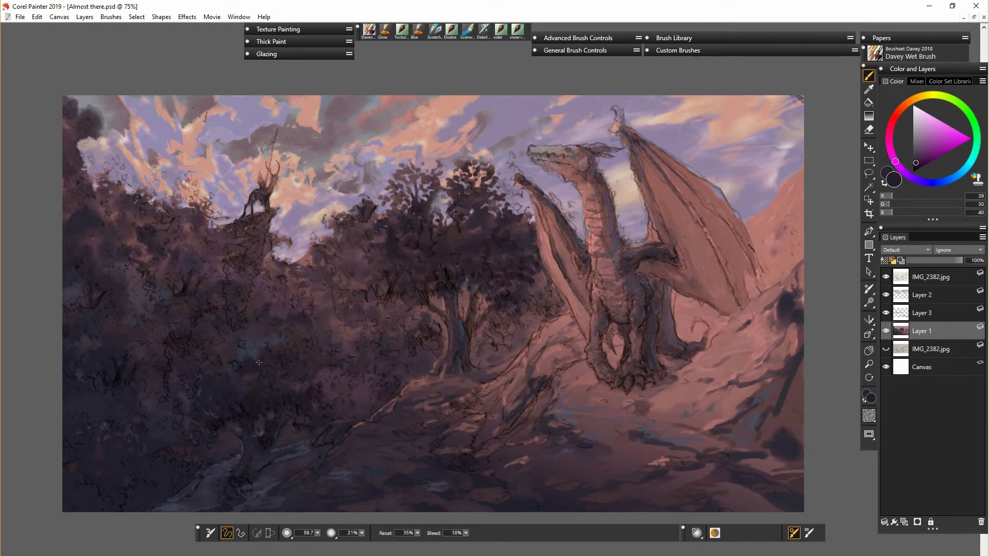
pyautogui.moveTo(265, 356)
pyautogui.mouseDown()
pyautogui.moveTo(260, 367)
pyautogui.moveTo(201, 254)
pyautogui.moveTo(88, 181)
pyautogui.moveTo(92, 209)
pyautogui.mouseUp()
pyautogui.moveTo(102, 350)
pyautogui.mouseDown()
pyautogui.moveTo(129, 351)
pyautogui.moveTo(99, 332)
pyautogui.mouseUp()
pyautogui.moveTo(110, 447)
pyautogui.mouseDown()
pyautogui.moveTo(255, 472)
pyautogui.moveTo(261, 461)
pyautogui.mouseUp()
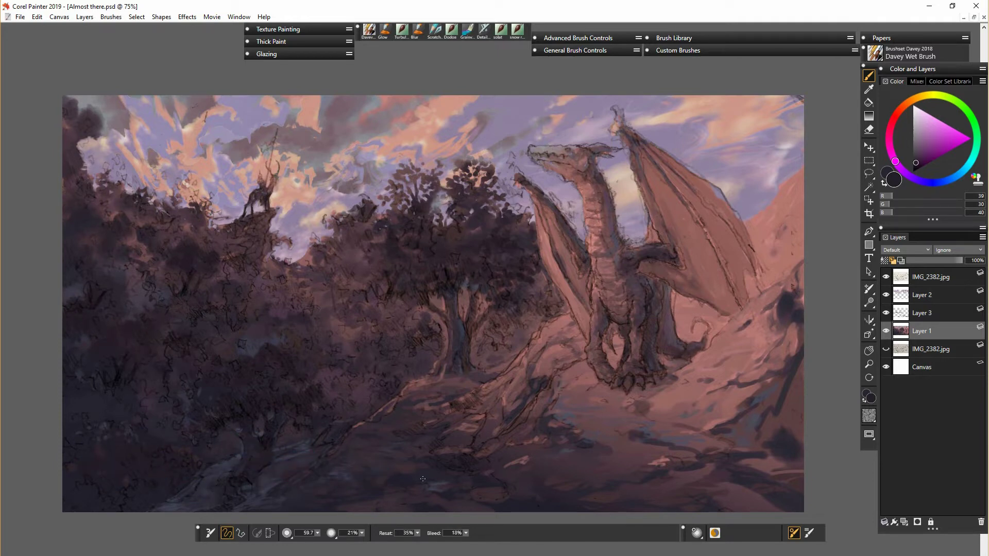
# - Add a layer above Layer 3 and highlight the dragon's head, jaw and throat in peach (RGB 208, 149, 134) with the brush at 15.4
pyautogui.click(919, 317)
pyautogui.hotkey('ctrl', 'shift', 'n')
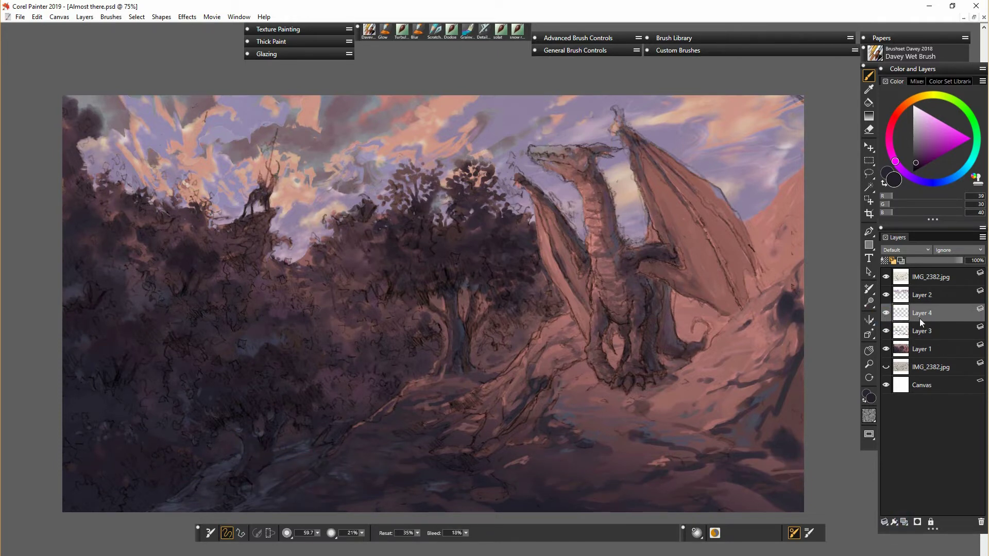
pyautogui.keyDown('alt'); pyautogui.click(434, 156); pyautogui.keyUp('alt')
pyautogui.hotkey('ctrl', '+')
pyautogui.hotkey('ctrl', '+')
pyautogui.hotkey('ctrl', '+')
pyautogui.moveTo(659, 237)
pyautogui.mouseDown()
pyautogui.moveTo(535, 407)
pyautogui.moveTo(453, 462)
pyautogui.mouseUp()
pyautogui.press('[')
pyautogui.press('[')
pyautogui.press('[')
pyautogui.press('[')
pyautogui.press('[')
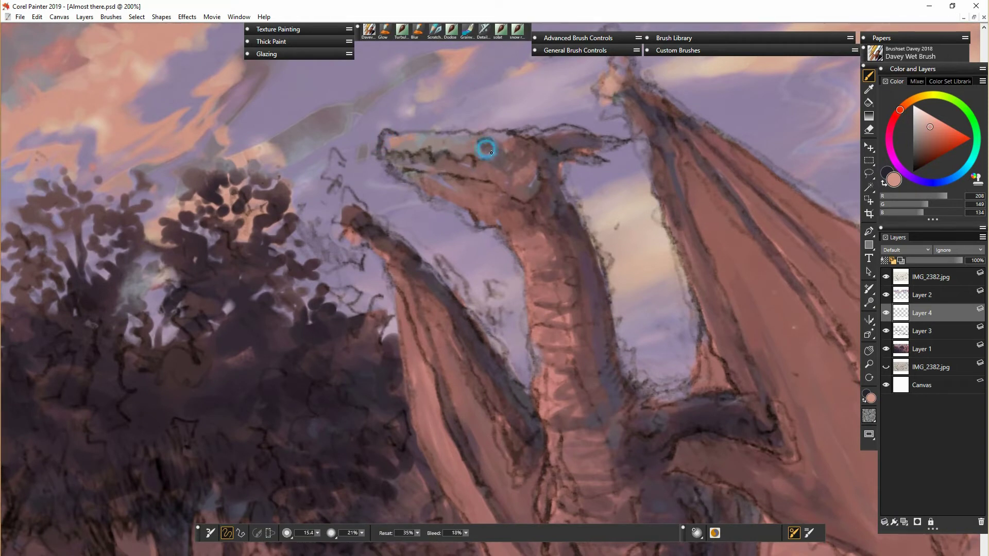
pyautogui.moveTo(505, 166); pyautogui.dragTo(524, 163)
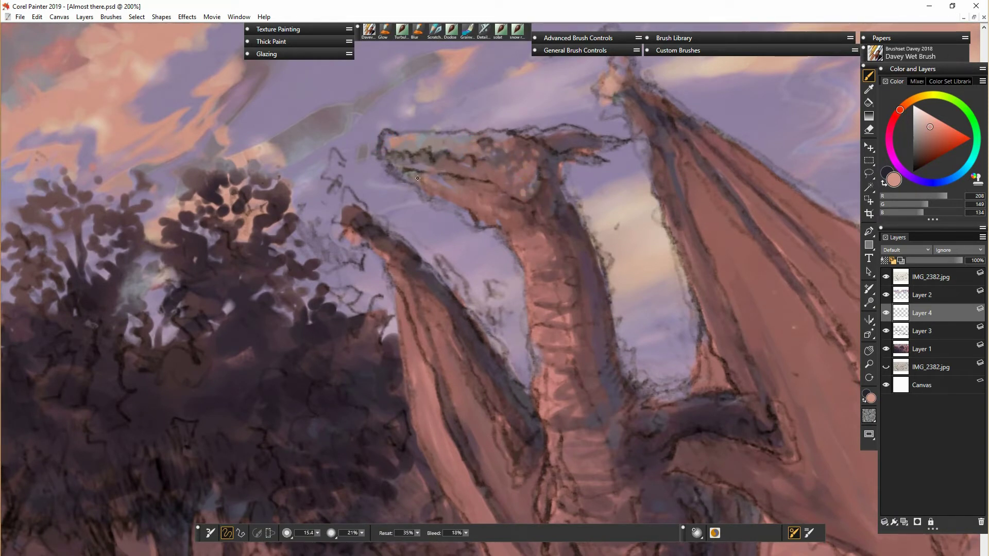
pyautogui.moveTo(418, 178)
pyautogui.mouseDown()
pyautogui.moveTo(495, 219)
pyautogui.moveTo(538, 263)
pyautogui.mouseUp()
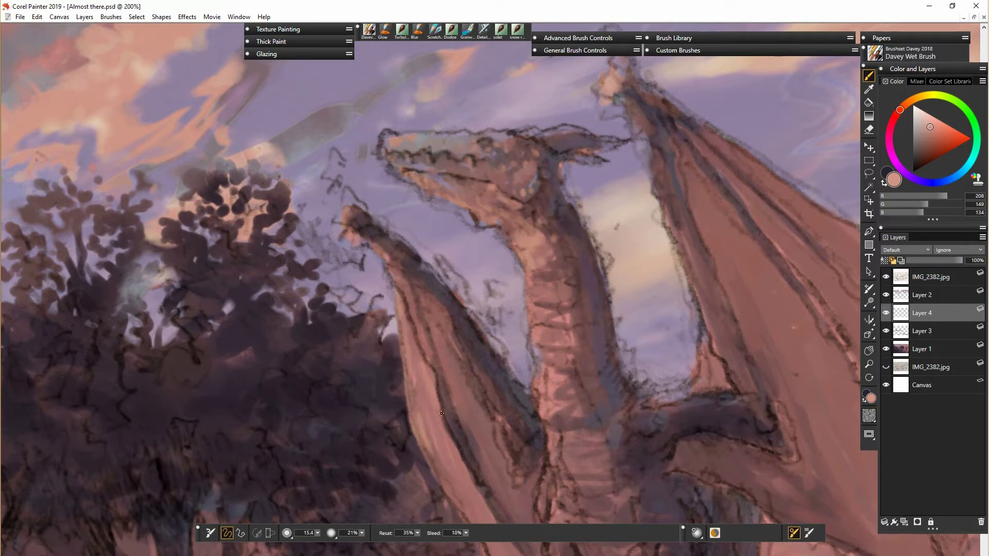
# - Highlight the left-hand wing and the neck's belly plates, brightening the peach to RGB 234, 164, 148
pyautogui.moveTo(424, 287); pyautogui.dragTo(461, 384)
pyautogui.keyDown('alt'); pyautogui.click(553, 309); pyautogui.keyUp('alt')
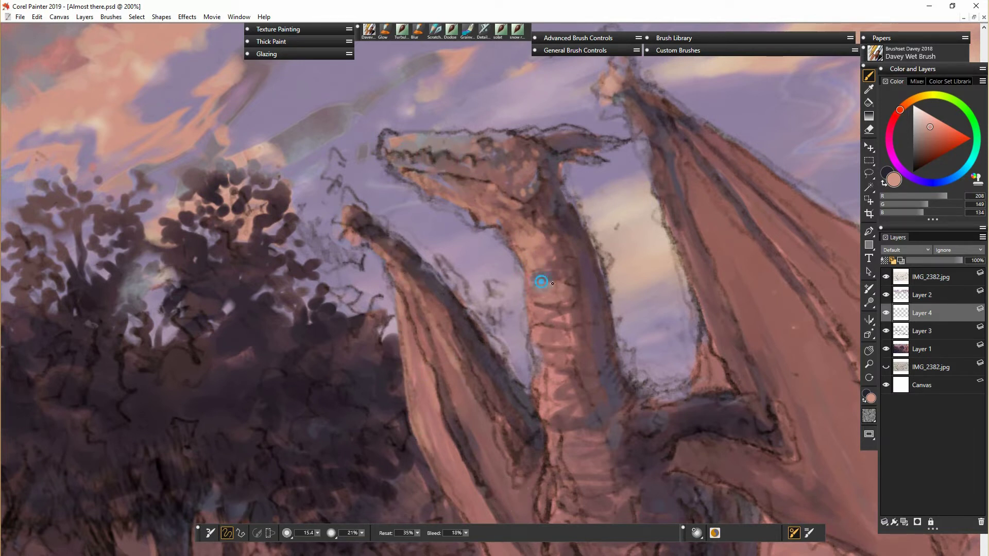
pyautogui.moveTo(541, 282)
pyautogui.mouseDown()
pyautogui.moveTo(559, 289)
pyautogui.moveTo(563, 343)
pyautogui.mouseUp()
pyautogui.moveTo(536, 315)
pyautogui.mouseDown()
pyautogui.moveTo(553, 322)
pyautogui.moveTo(558, 341)
pyautogui.mouseUp()
pyautogui.click(933, 122)
pyautogui.moveTo(539, 319)
pyautogui.mouseDown()
pyautogui.moveTo(558, 324)
pyautogui.moveTo(554, 297)
pyautogui.mouseUp()
# - Dab light peach scales on the dragon's head and highlight its horn and the edges of both wings
pyautogui.click(486, 150)
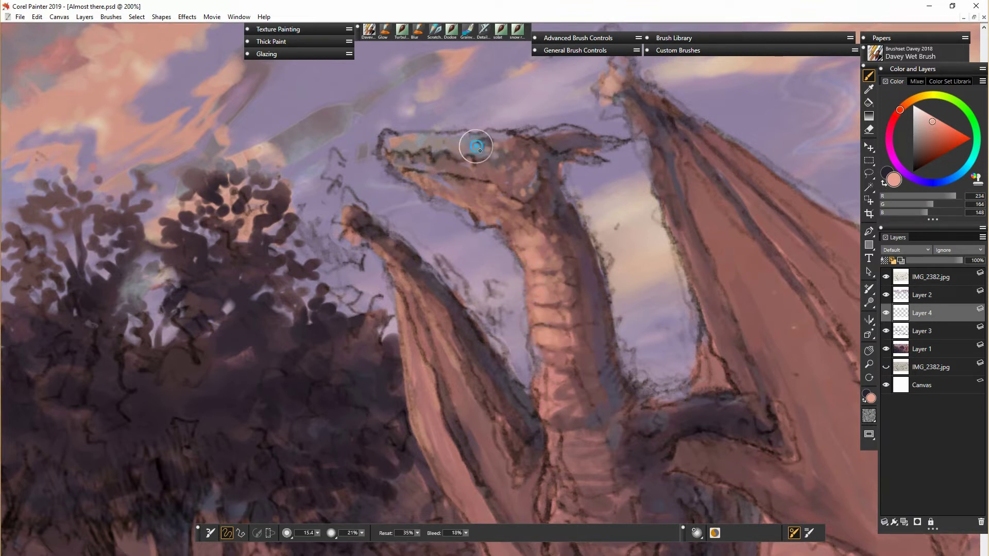
pyautogui.moveTo(546, 136); pyautogui.dragTo(589, 138)
pyautogui.moveTo(618, 93); pyautogui.dragTo(730, 385)
pyautogui.moveTo(538, 341)
pyautogui.mouseDown()
pyautogui.moveTo(579, 402)
pyautogui.moveTo(531, 442)
pyautogui.moveTo(532, 433)
pyautogui.moveTo(496, 452)
pyautogui.moveTo(443, 393)
pyautogui.mouseUp()
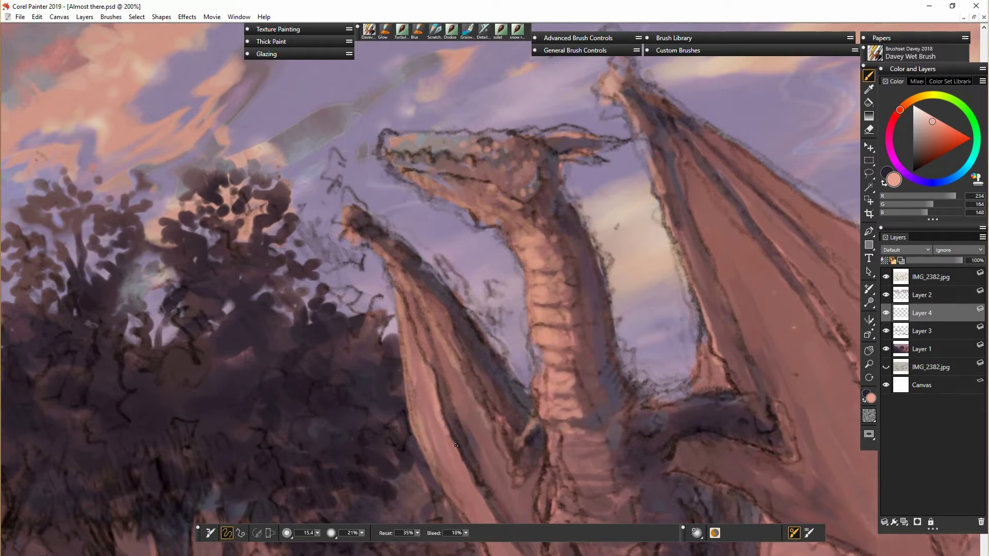
pyautogui.moveTo(415, 358); pyautogui.dragTo(400, 295)
# - Paint light peach highlights on the plates of the dragon's lower neck, chest and belly
pyautogui.moveTo(659, 193); pyautogui.dragTo(521, 141)
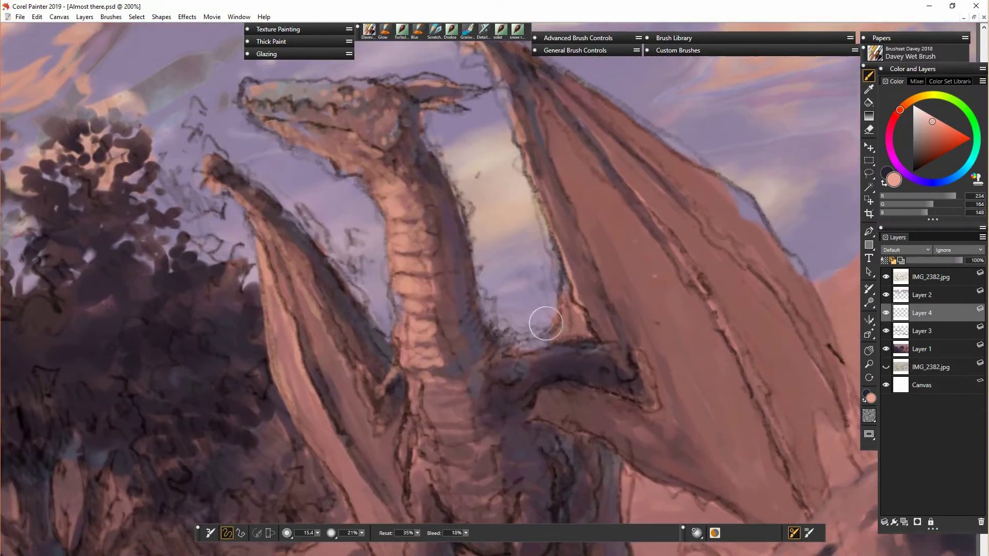
pyautogui.moveTo(629, 416); pyautogui.dragTo(630, 301)
pyautogui.moveTo(437, 273)
pyautogui.mouseDown()
pyautogui.moveTo(444, 338)
pyautogui.moveTo(473, 315)
pyautogui.mouseUp()
pyautogui.moveTo(469, 374)
pyautogui.mouseDown()
pyautogui.moveTo(486, 360)
pyautogui.moveTo(492, 381)
pyautogui.mouseUp()
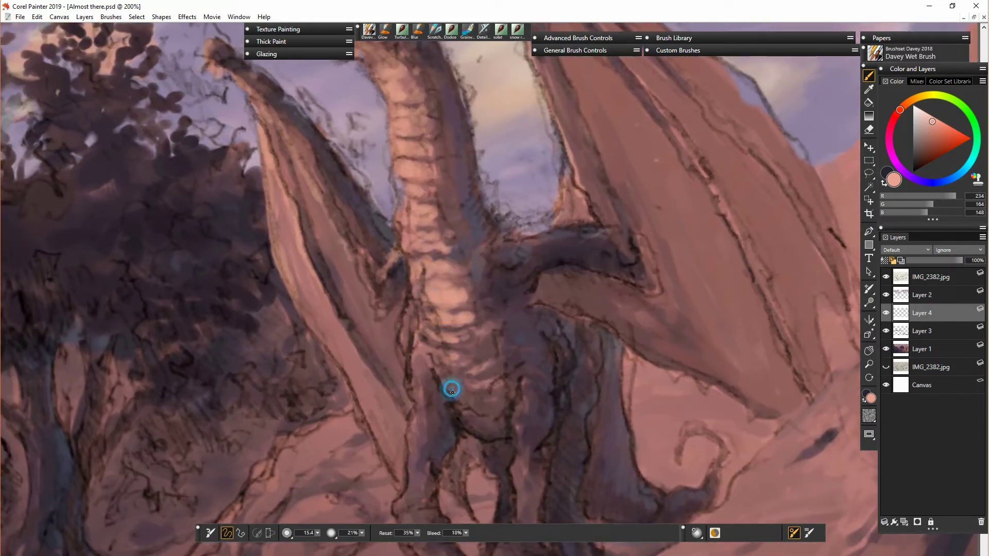
pyautogui.moveTo(416, 354)
pyautogui.mouseDown()
pyautogui.moveTo(408, 487)
pyautogui.moveTo(418, 414)
pyautogui.moveTo(411, 279)
pyautogui.mouseUp()
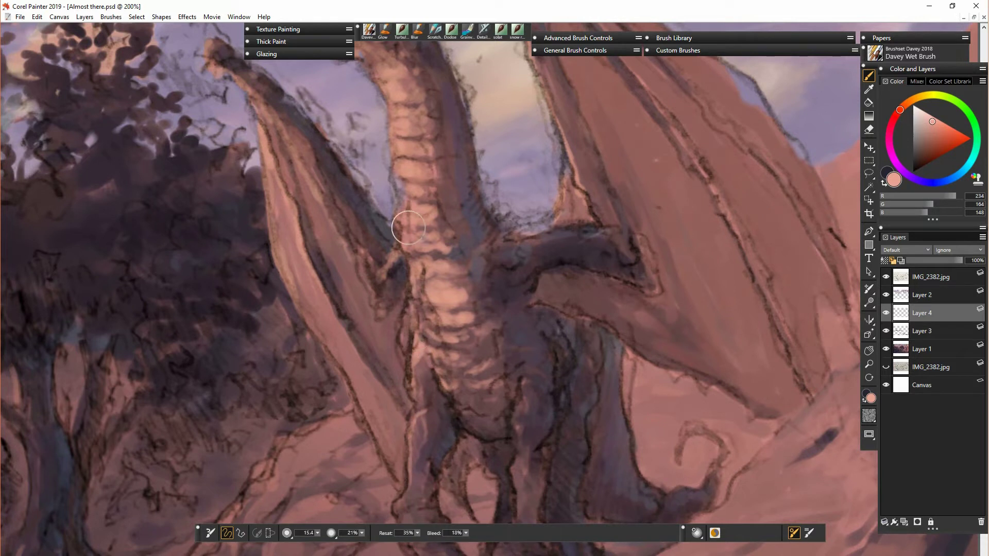
# - Erase sketch lines on the top IMG_2382.jpg layer along the dragon's neck, chest, front leg and left-hand wing
pyautogui.click(925, 279)
pyautogui.press('n')
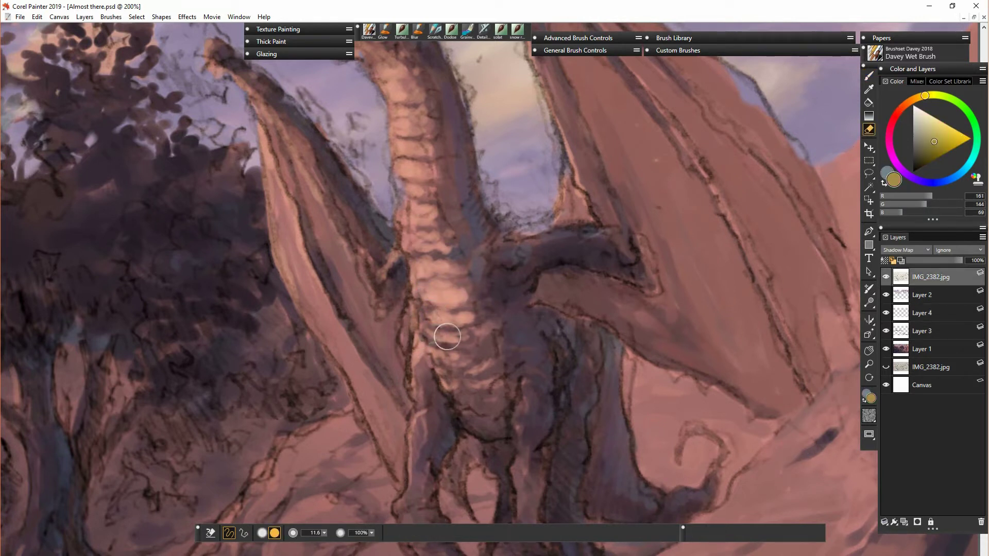
pyautogui.moveTo(412, 376)
pyautogui.mouseDown()
pyautogui.moveTo(421, 407)
pyautogui.moveTo(398, 509)
pyautogui.mouseUp()
pyautogui.moveTo(408, 475); pyautogui.dragTo(407, 425)
pyautogui.moveTo(440, 375); pyautogui.dragTo(458, 401)
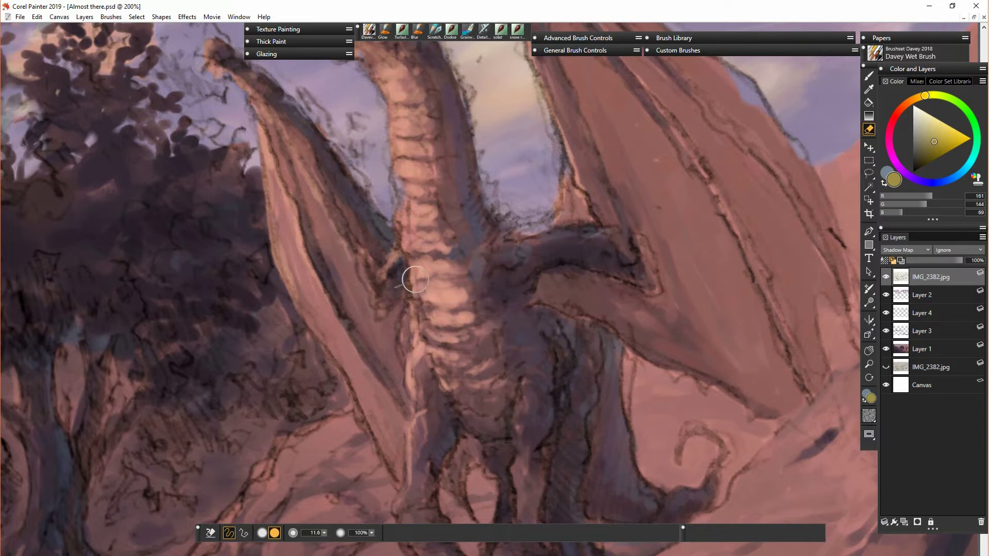
pyautogui.moveTo(416, 280)
pyautogui.mouseDown()
pyautogui.moveTo(296, 206)
pyautogui.moveTo(275, 208)
pyautogui.mouseUp()
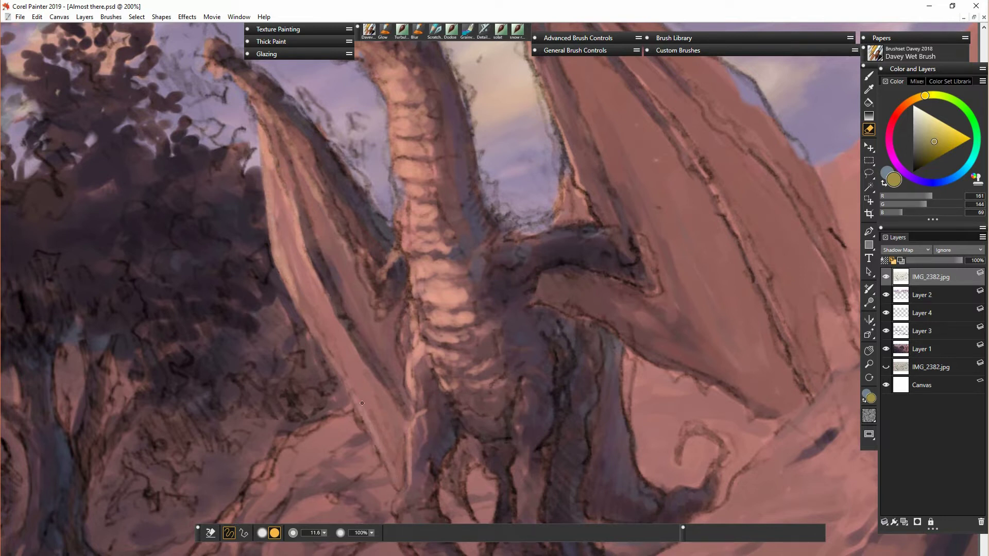
pyautogui.moveTo(399, 236)
pyautogui.mouseDown()
pyautogui.moveTo(390, 124)
pyautogui.moveTo(372, 66)
pyautogui.mouseUp()
pyautogui.moveTo(400, 224); pyautogui.dragTo(412, 295)
pyautogui.moveTo(405, 368); pyautogui.dragTo(423, 432)
pyautogui.hotkey('ctrl', '+')
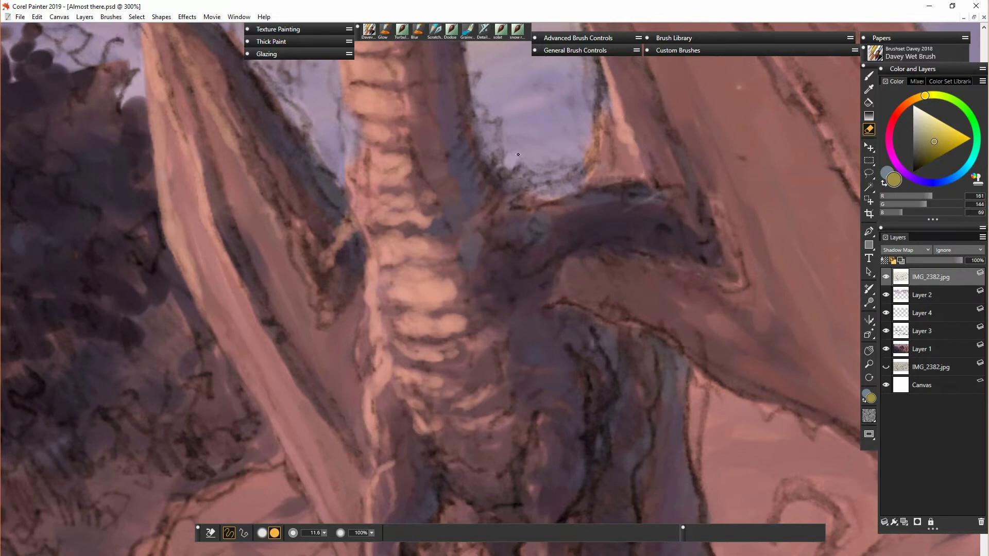
pyautogui.moveTo(574, 214); pyautogui.dragTo(645, 497)
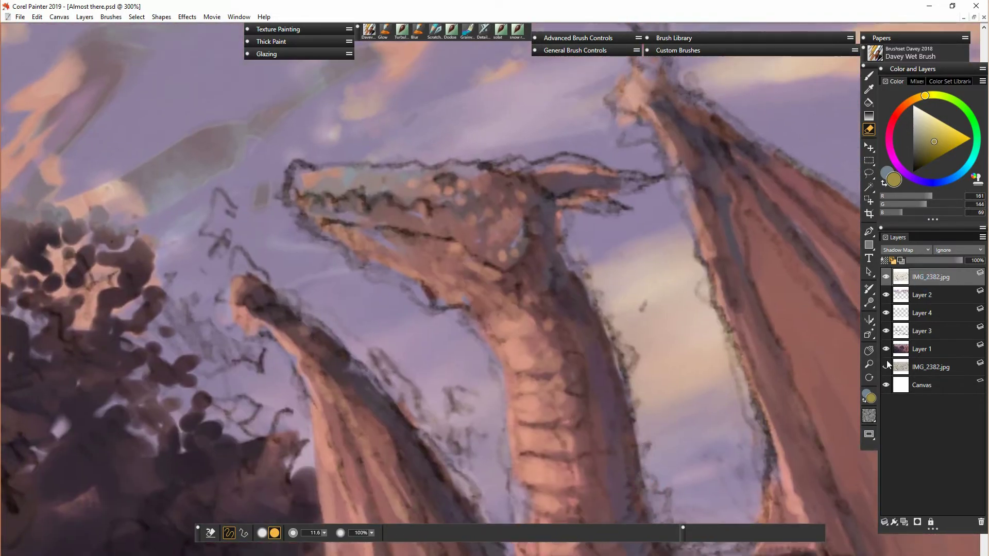
# - Paint grey-mauve RGB 108, 94, 101 scale and shading strokes on Layer 4 over the dragon's shoulder, legs and tail
pyautogui.press('b')
pyautogui.hotkey('ctrl', '-')
pyautogui.hotkey('ctrl', '-')
pyautogui.hotkey('ctrl', '-')
pyautogui.moveTo(536, 379)
pyautogui.mouseDown()
pyautogui.moveTo(628, 297)
pyautogui.moveTo(627, 281)
pyautogui.mouseUp()
pyautogui.moveTo(591, 387); pyautogui.dragTo(590, 367)
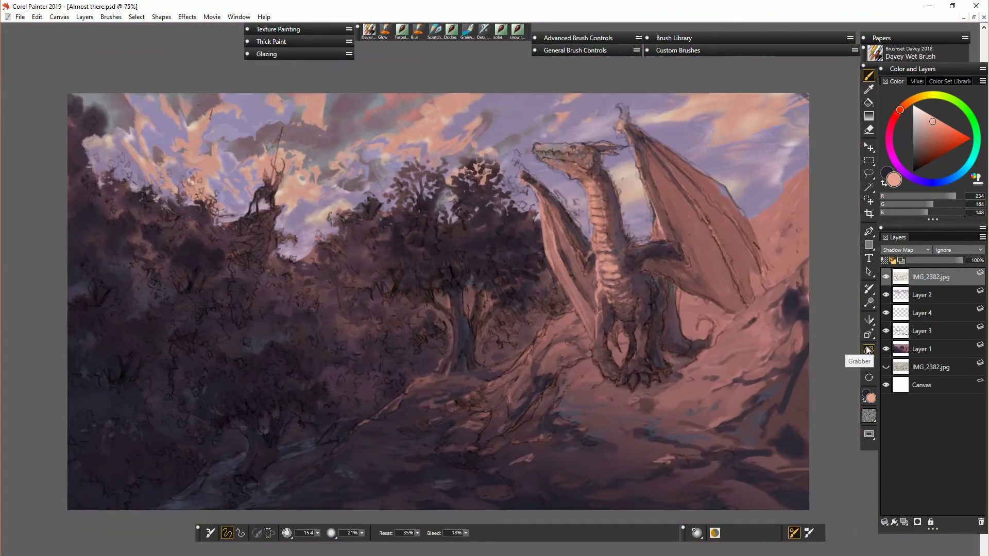
pyautogui.hotkey('ctrl', '+')
pyautogui.hotkey('ctrl', '+')
pyautogui.moveTo(660, 400); pyautogui.dragTo(461, 503)
pyautogui.keyDown('alt'); pyautogui.click(668, 388); pyautogui.keyUp('alt')
pyautogui.click(897, 313)
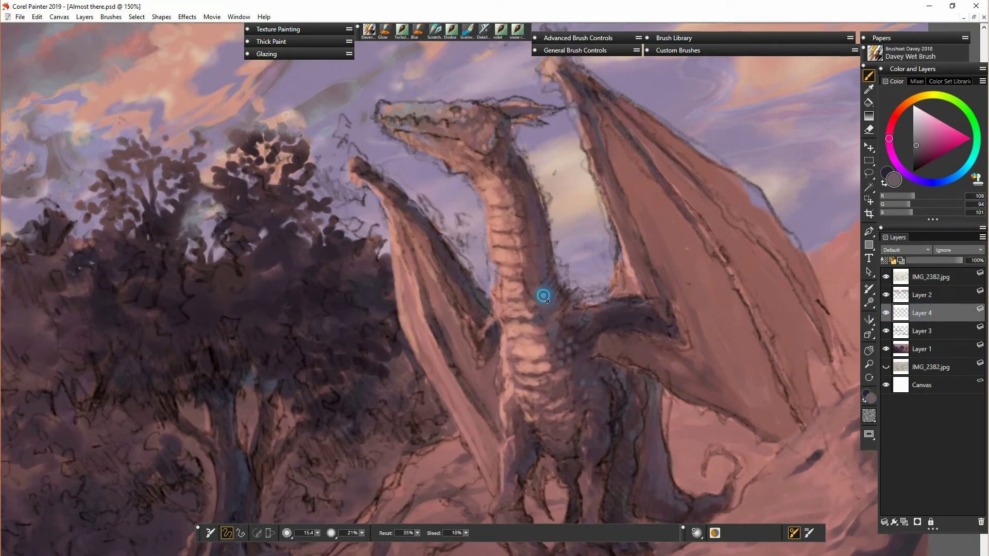
pyautogui.moveTo(548, 302); pyautogui.dragTo(541, 313)
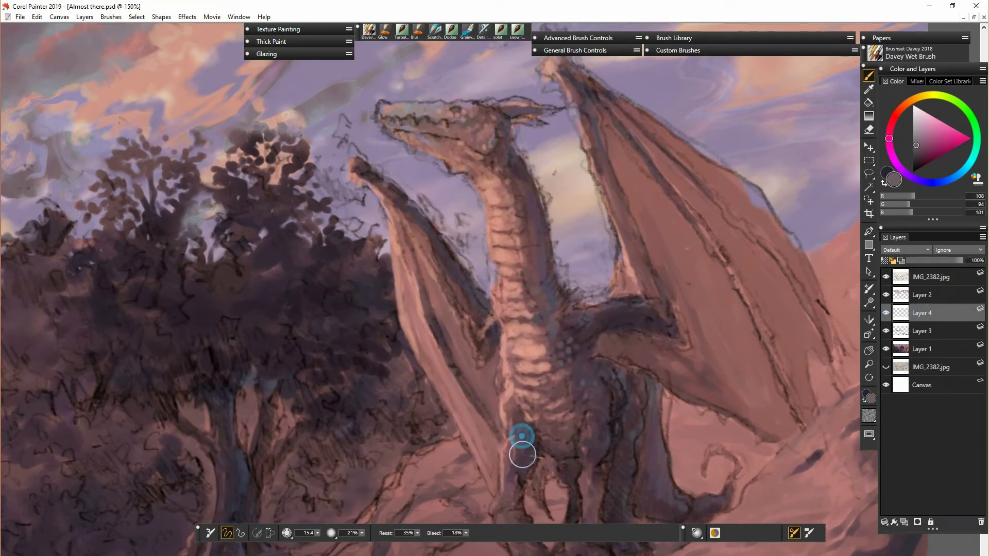
pyautogui.moveTo(627, 464)
pyautogui.mouseDown()
pyautogui.moveTo(664, 455)
pyautogui.moveTo(662, 471)
pyautogui.moveTo(649, 469)
pyautogui.moveTo(664, 460)
pyautogui.moveTo(665, 501)
pyautogui.mouseUp()
pyautogui.moveTo(707, 497); pyautogui.dragTo(711, 500)
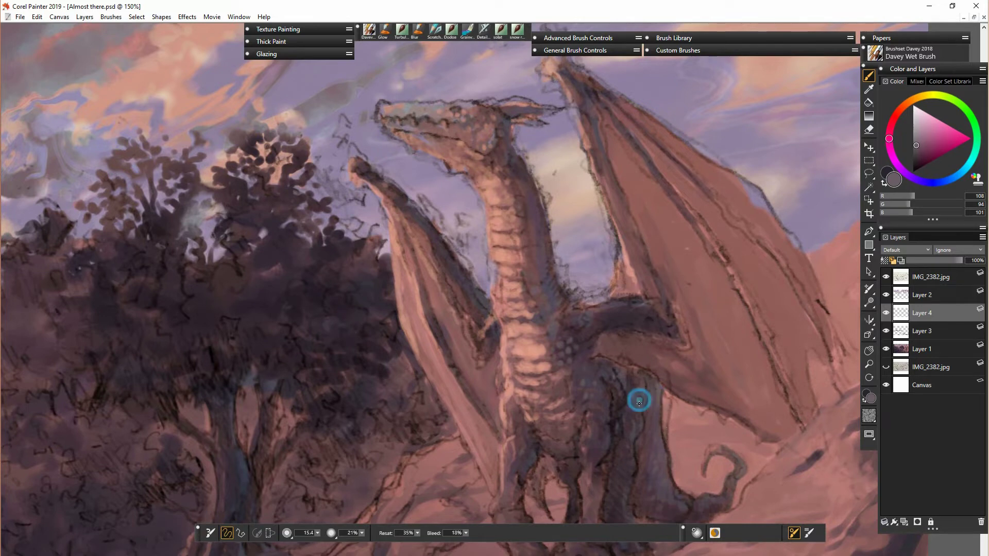
# - Erase Layer 2 along the dragon's neck and wing edges, and refine the belly plates on Layer 4 with a 7.8 eraser
pyautogui.click(885, 295)
pyautogui.click(885, 295)
pyautogui.click(925, 295)
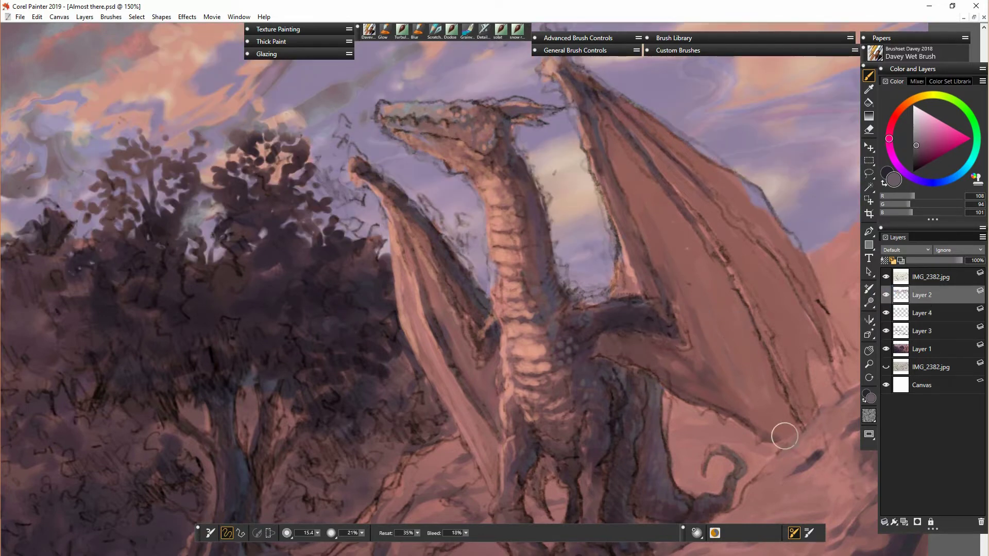
pyautogui.press('n')
pyautogui.moveTo(583, 305); pyautogui.dragTo(610, 299)
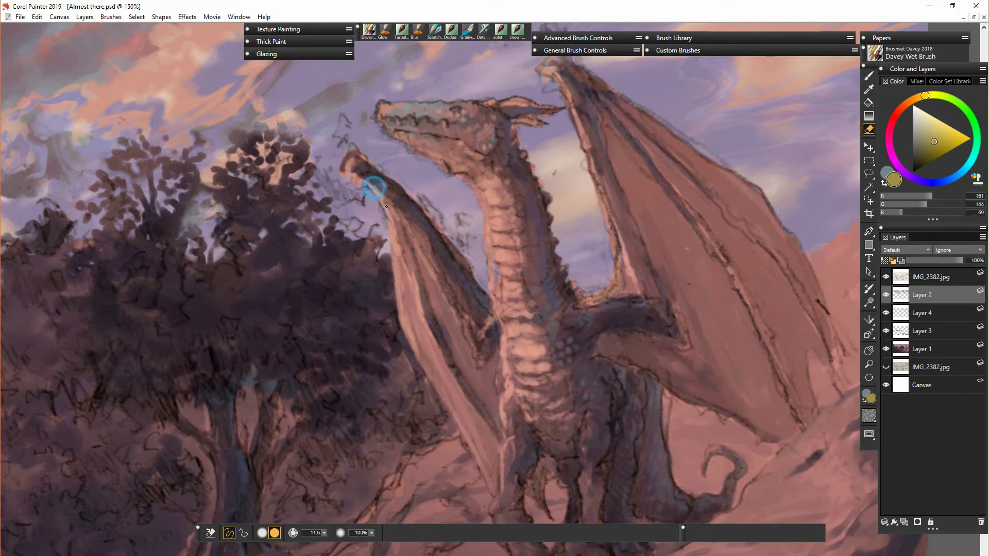
pyautogui.click(921, 314)
pyautogui.moveTo(324, 534); pyautogui.dragTo(318, 537)
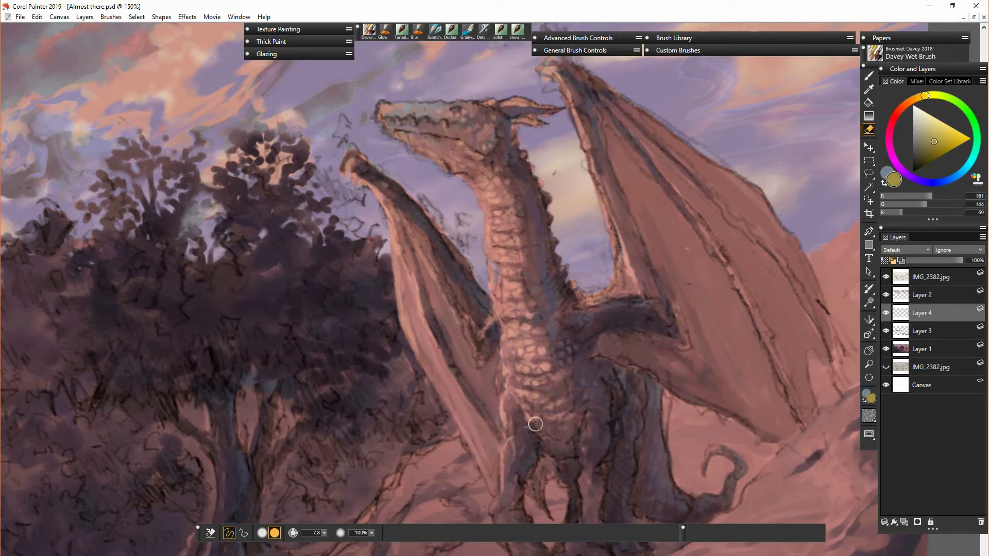
# - Add a Glow brush tint of dark plum RGB 61, 21, 41 to Layer 4 over the dragon's neck, chest, legs and left-hand wing
pyautogui.click(885, 261)
pyautogui.click(418, 29)
pyautogui.click(383, 30)
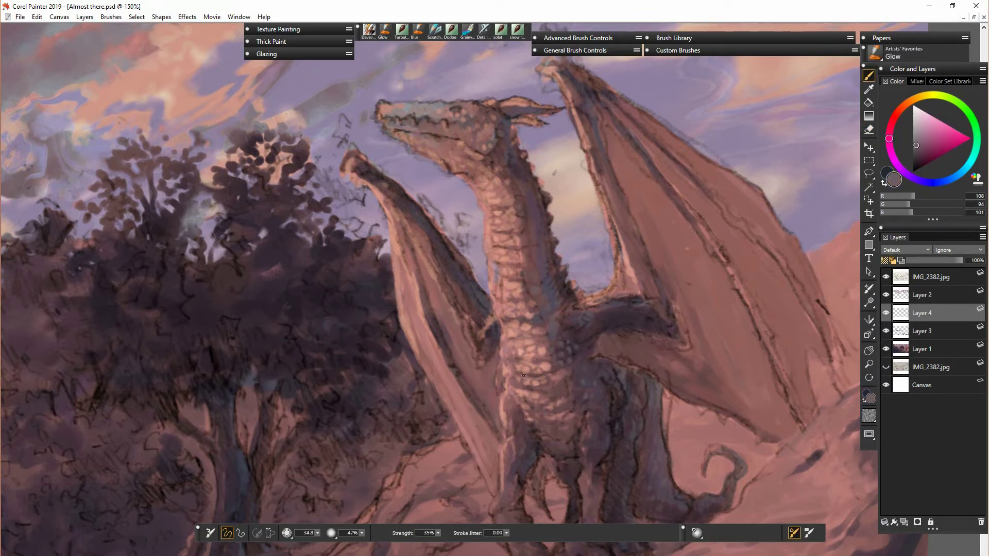
pyautogui.moveTo(505, 209); pyautogui.dragTo(495, 209)
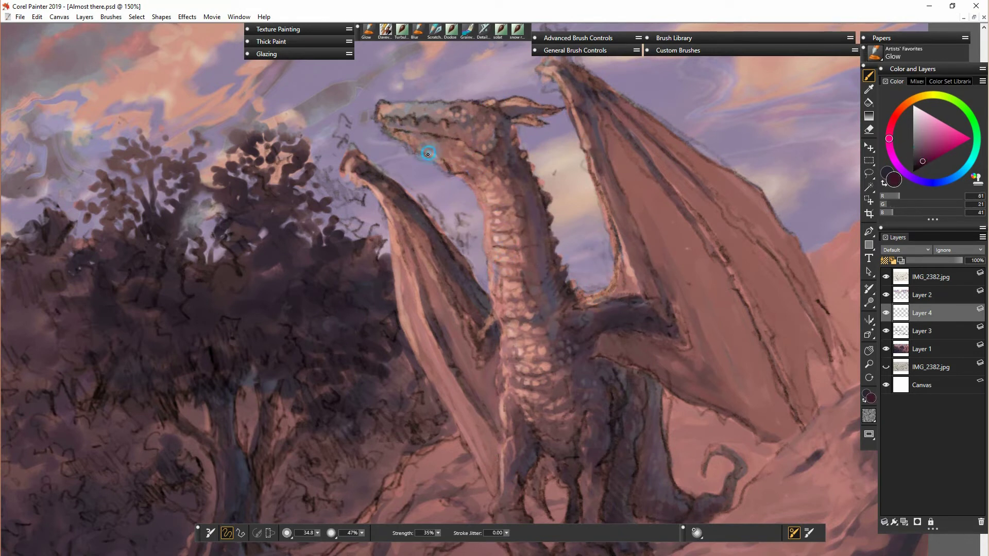
pyautogui.keyDown('alt'); pyautogui.click(369, 181); pyautogui.keyUp('alt')
pyautogui.moveTo(558, 318); pyautogui.dragTo(579, 355)
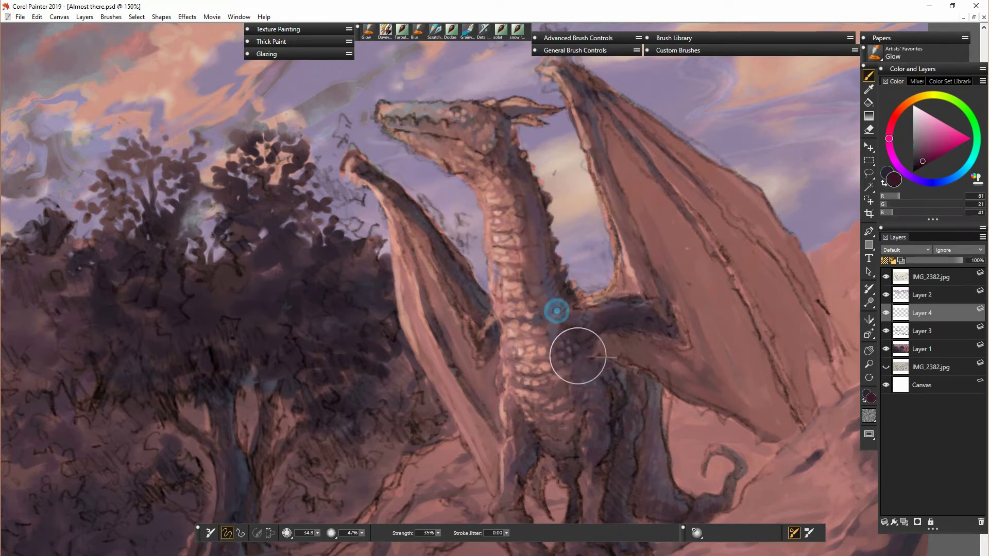
pyautogui.moveTo(492, 177)
pyautogui.mouseDown()
pyautogui.moveTo(517, 224)
pyautogui.moveTo(521, 314)
pyautogui.mouseUp()
pyautogui.moveTo(508, 443); pyautogui.dragTo(503, 487)
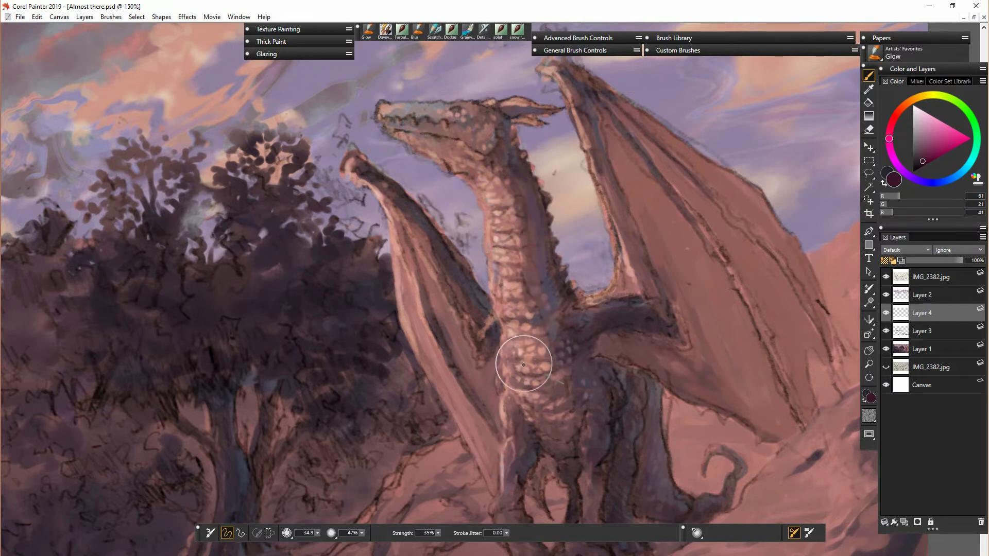
pyautogui.moveTo(491, 316); pyautogui.dragTo(482, 336)
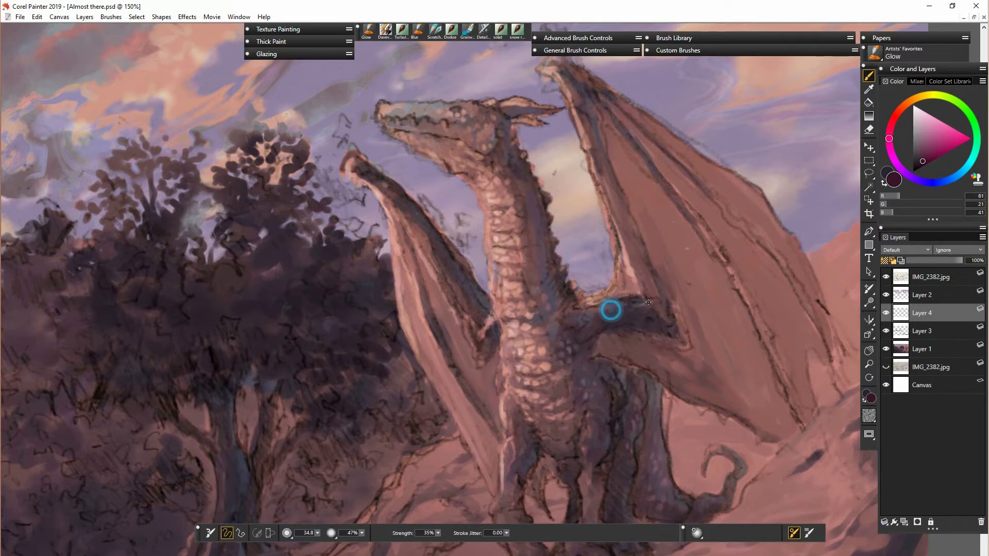
# - Move Layer 2 and Layer 4 above the top IMG_2382.jpg layer, and merge the layers beneath Layer 2 into Layer 1
pyautogui.hotkey('ctrl', '-')
pyautogui.hotkey('ctrl', '-')
pyautogui.click(921, 297)
pyautogui.moveTo(921, 296); pyautogui.dragTo(929, 273)
pyautogui.click(887, 296)
pyautogui.click(886, 295)
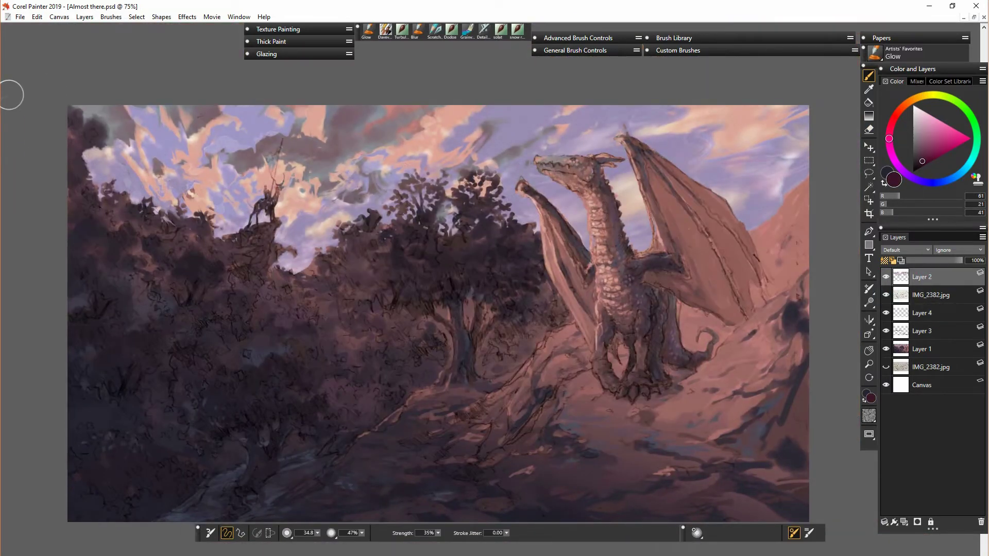
pyautogui.click(887, 314)
pyautogui.click(886, 314)
pyautogui.moveTo(925, 313); pyautogui.dragTo(929, 294)
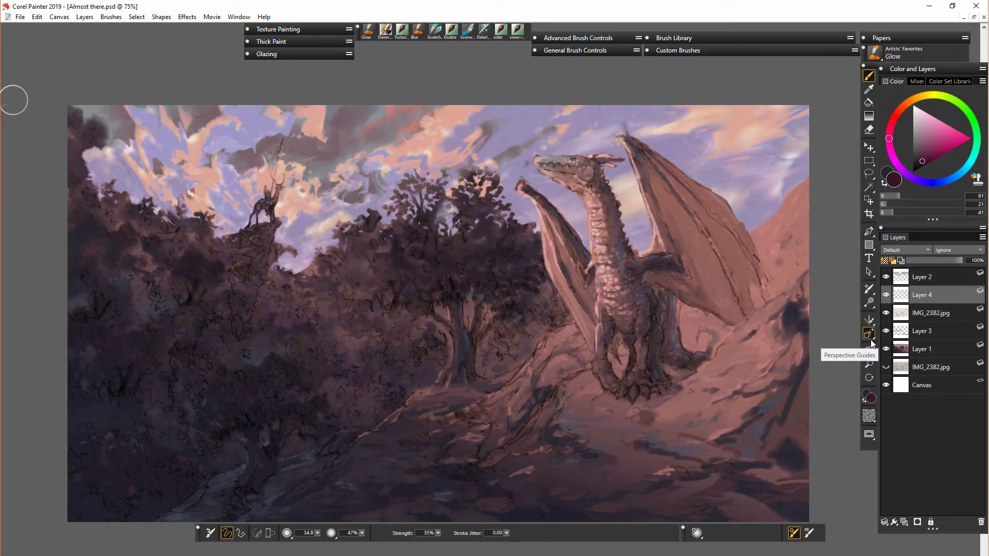
pyautogui.click(921, 333)
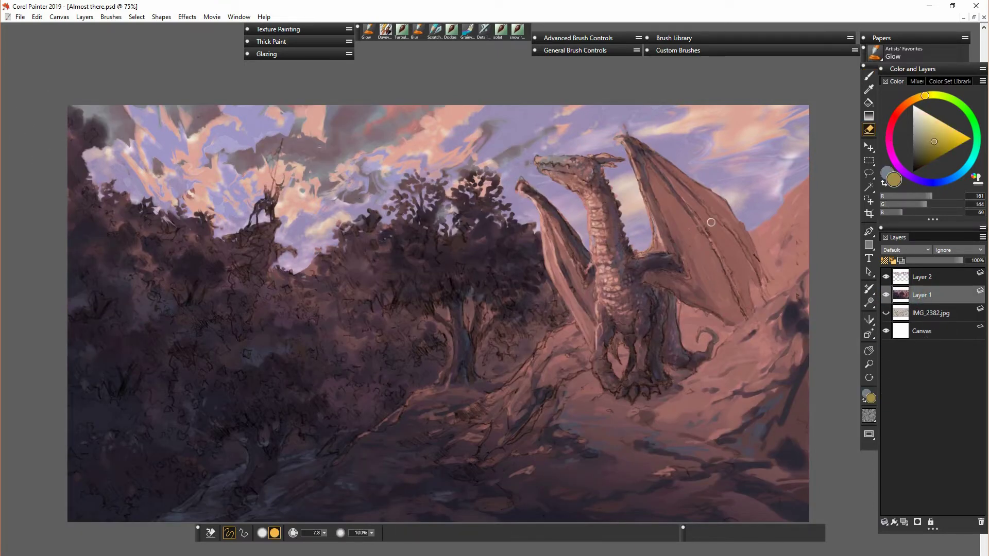
# - Erase Layer 2 around the tip of the dragon's right-hand wing
pyautogui.click(922, 278)
pyautogui.moveTo(624, 135); pyautogui.dragTo(618, 136)
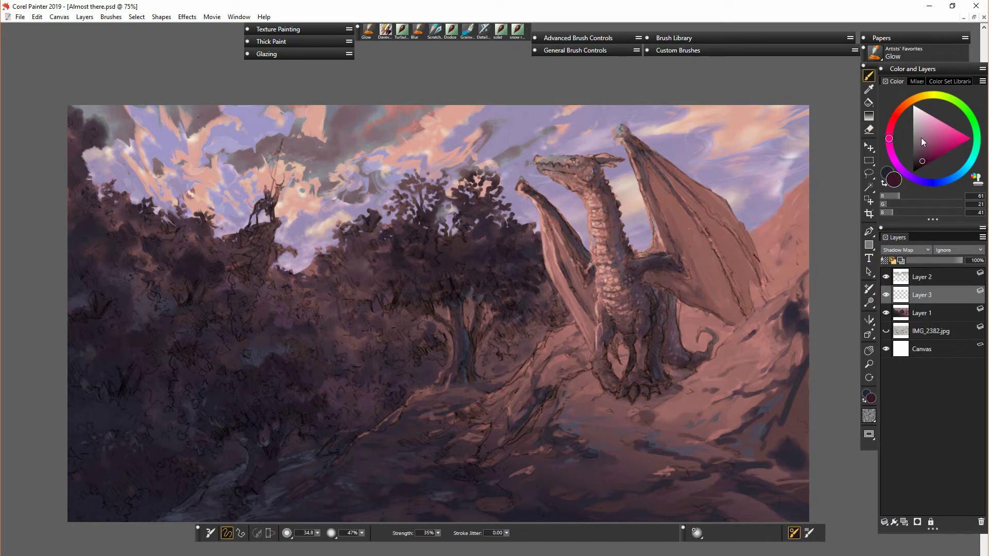
# - Shade the rocky ground with pale blue RGB 191, 201, 221 on the Shadow Map Layer 3 using Davey Wet Brush
pyautogui.moveTo(921, 138); pyautogui.dragTo(920, 120)
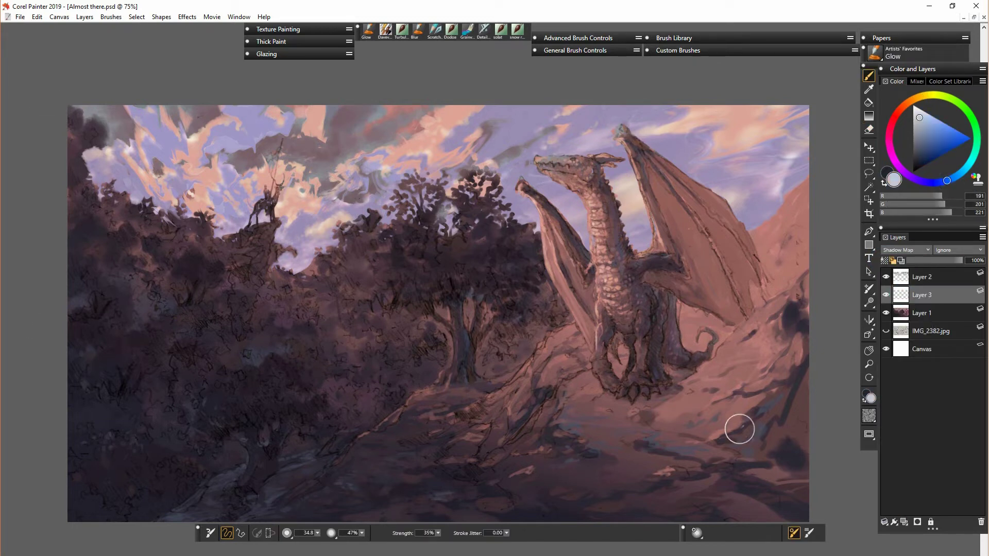
pyautogui.click(385, 30)
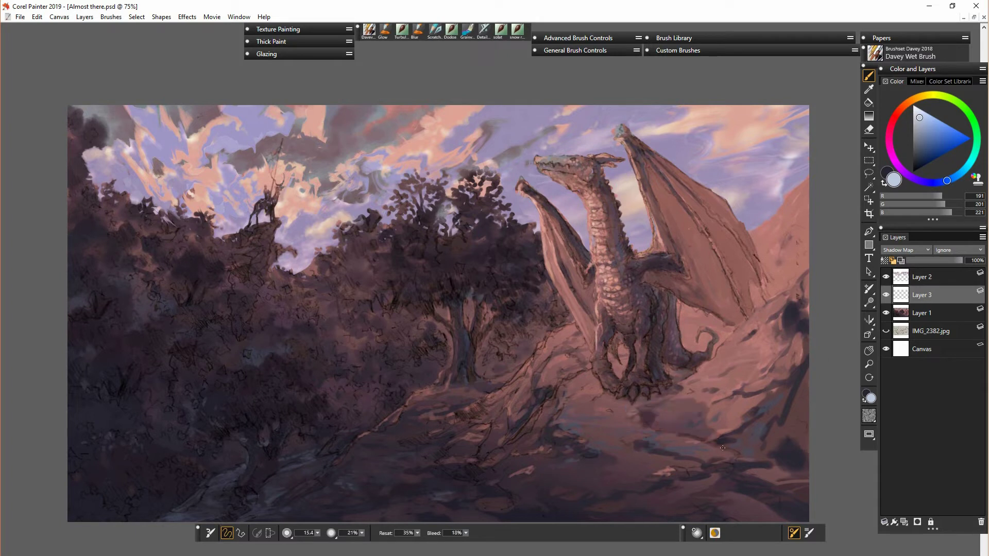
pyautogui.moveTo(723, 448)
pyautogui.mouseDown()
pyautogui.moveTo(744, 458)
pyautogui.moveTo(661, 458)
pyautogui.moveTo(568, 494)
pyautogui.moveTo(638, 510)
pyautogui.moveTo(704, 507)
pyautogui.moveTo(783, 463)
pyautogui.moveTo(810, 383)
pyautogui.moveTo(798, 450)
pyautogui.moveTo(831, 464)
pyautogui.moveTo(772, 492)
pyautogui.moveTo(805, 510)
pyautogui.mouseUp()
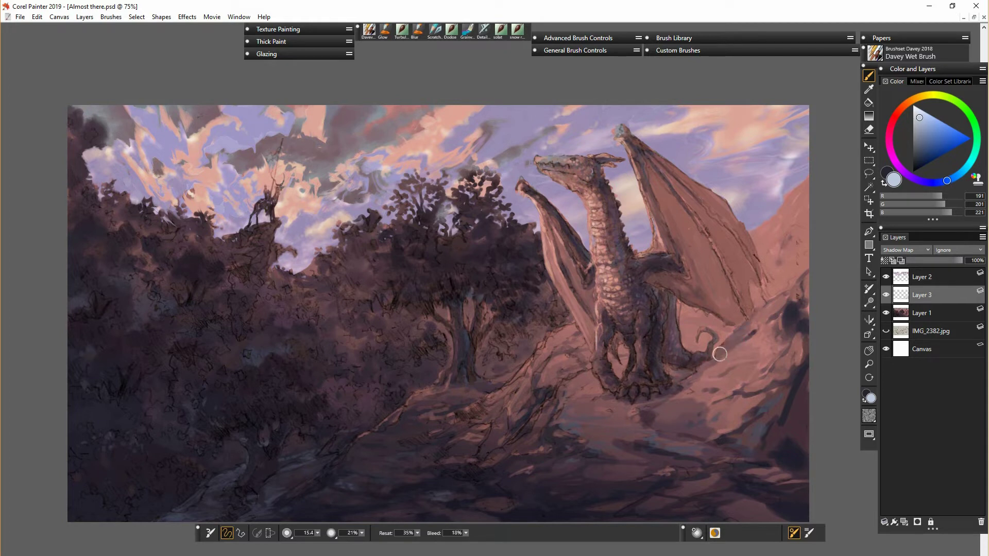
pyautogui.moveTo(605, 425)
pyautogui.mouseDown()
pyautogui.moveTo(557, 437)
pyautogui.moveTo(539, 461)
pyautogui.moveTo(543, 431)
pyautogui.moveTo(656, 449)
pyautogui.mouseUp()
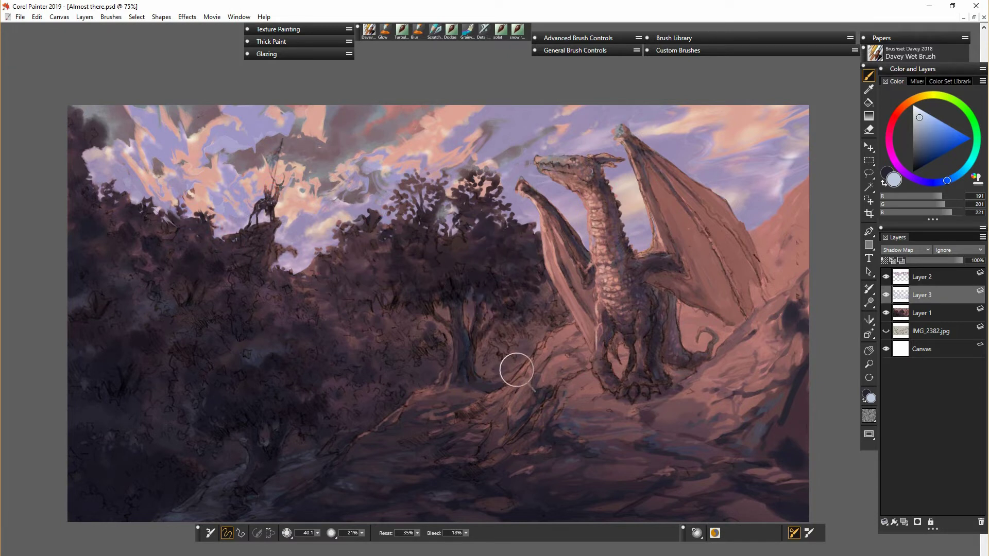
# - Shade the right-hand hillside and the dragon's large wing on Layer 3 with lighter blue RGB 212, 219, 232
pyautogui.click(918, 114)
pyautogui.moveTo(814, 240); pyautogui.dragTo(788, 276)
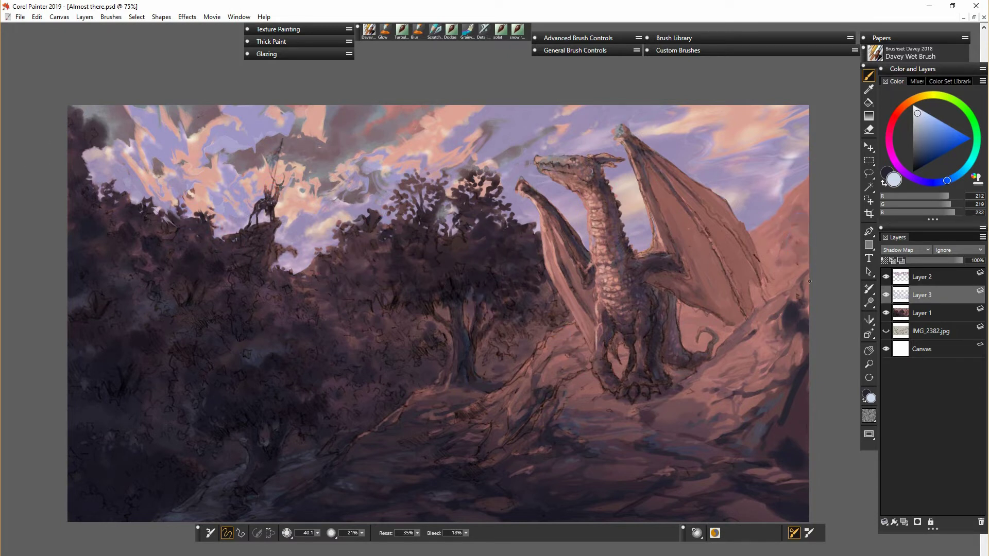
pyautogui.moveTo(660, 186)
pyautogui.mouseDown()
pyautogui.moveTo(734, 314)
pyautogui.moveTo(757, 271)
pyautogui.mouseUp()
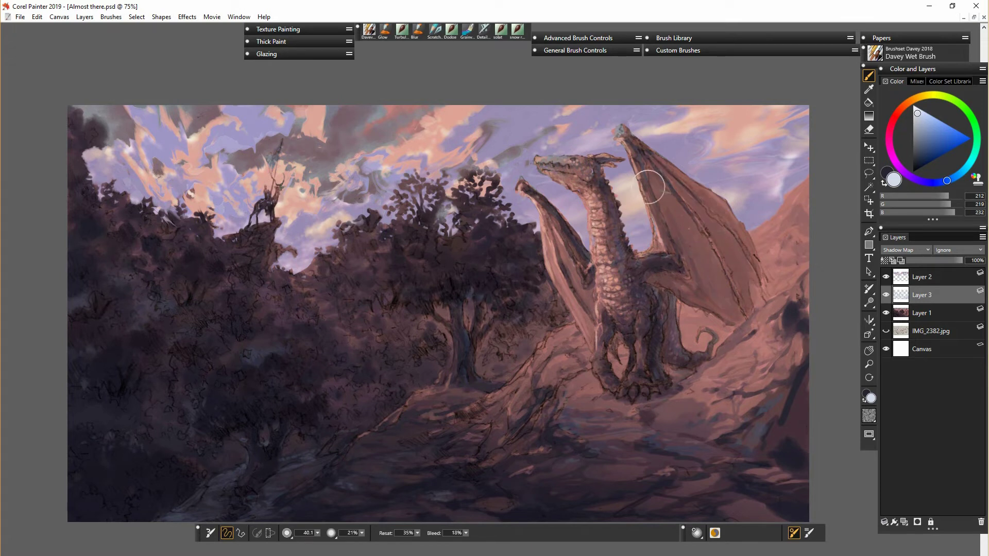
pyautogui.moveTo(681, 265); pyautogui.dragTo(696, 299)
# - Deepen the shadows on the large wing, legs and tail with RGB 194, 202, 218, and merge Layer 3 into Layer 1
pyautogui.click(919, 118)
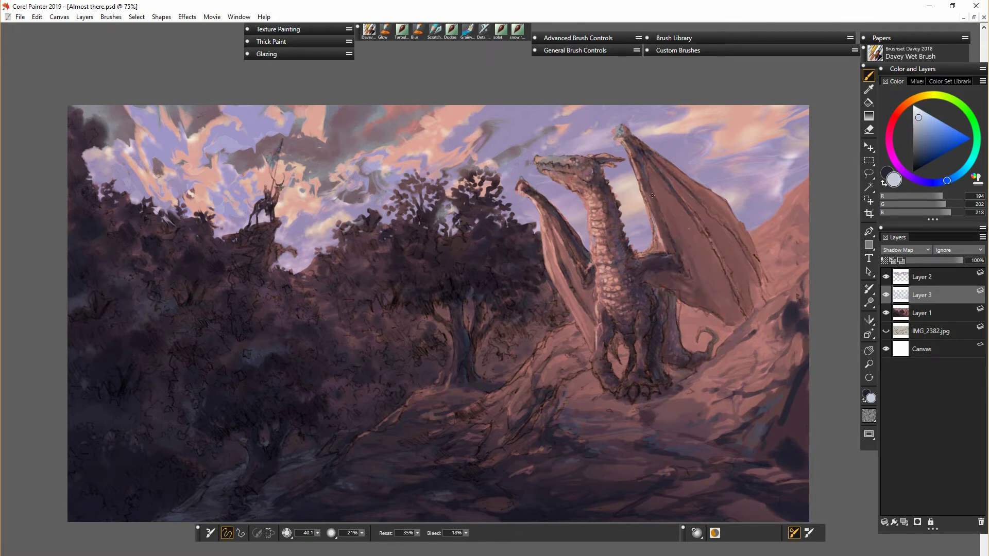
pyautogui.moveTo(652, 196); pyautogui.dragTo(702, 251)
pyautogui.moveTo(653, 168)
pyautogui.mouseDown()
pyautogui.moveTo(724, 245)
pyautogui.moveTo(746, 292)
pyautogui.mouseUp()
pyautogui.moveTo(718, 248); pyautogui.dragTo(742, 329)
pyautogui.moveTo(676, 295)
pyautogui.mouseDown()
pyautogui.moveTo(641, 308)
pyautogui.moveTo(654, 313)
pyautogui.moveTo(645, 280)
pyautogui.mouseUp()
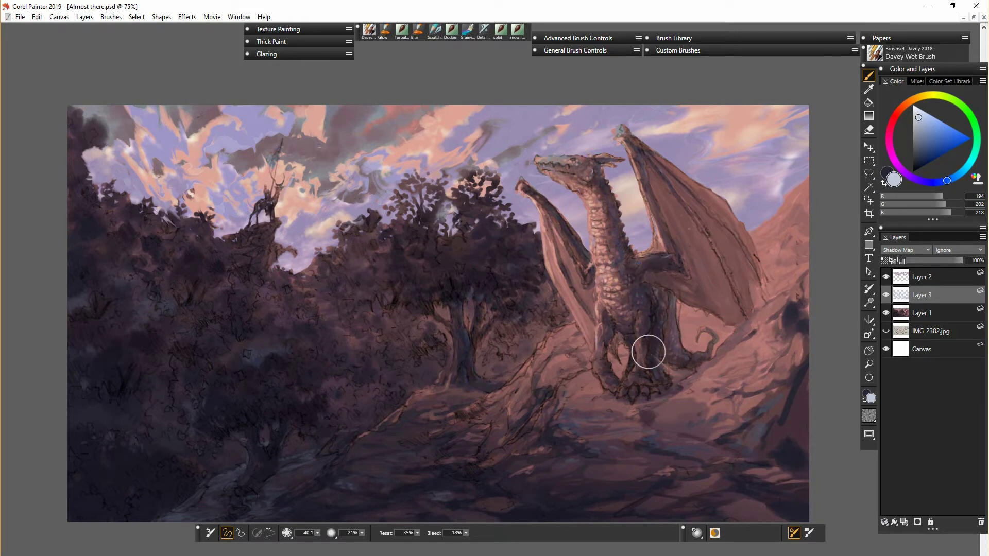
pyautogui.moveTo(639, 405)
pyautogui.mouseDown()
pyautogui.moveTo(706, 378)
pyautogui.moveTo(712, 333)
pyautogui.mouseUp()
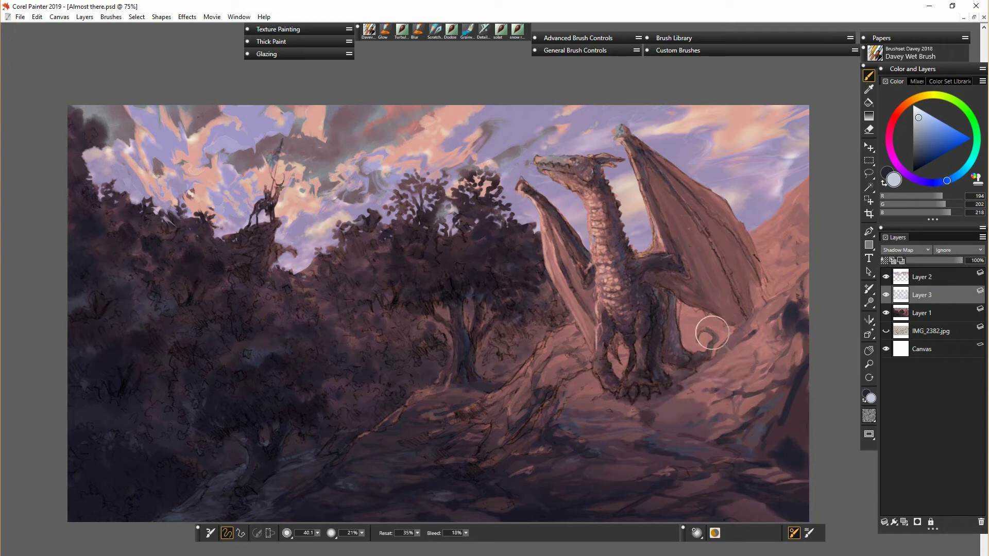
pyautogui.hotkey('ctrl', 'e')
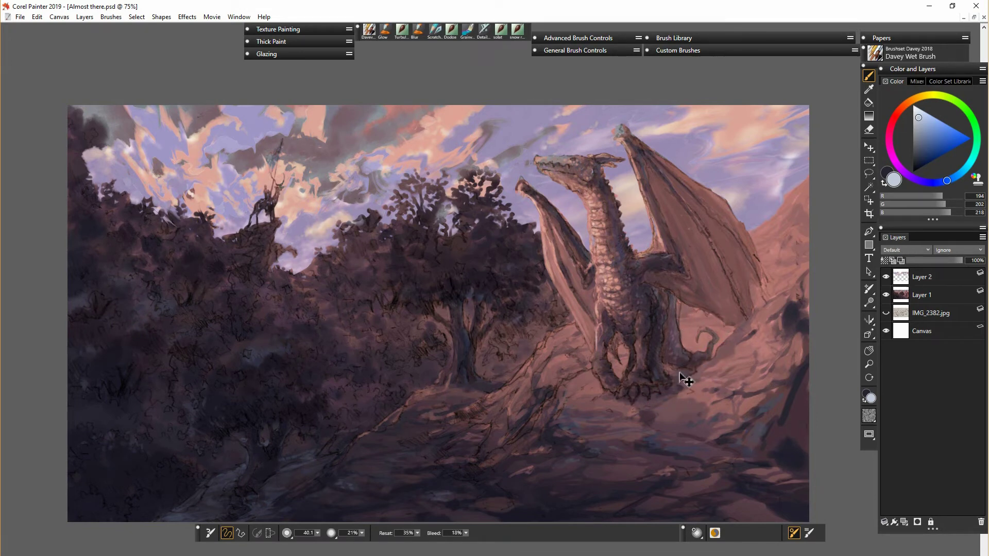
# - Soften the sketch lines in the forest and rocks on Layer 1 with the Blur brush, enlarged to size 66.5
pyautogui.hotkey('ctrl', '+')
pyautogui.moveTo(777, 412); pyautogui.dragTo(600, 471)
pyautogui.press('F4')
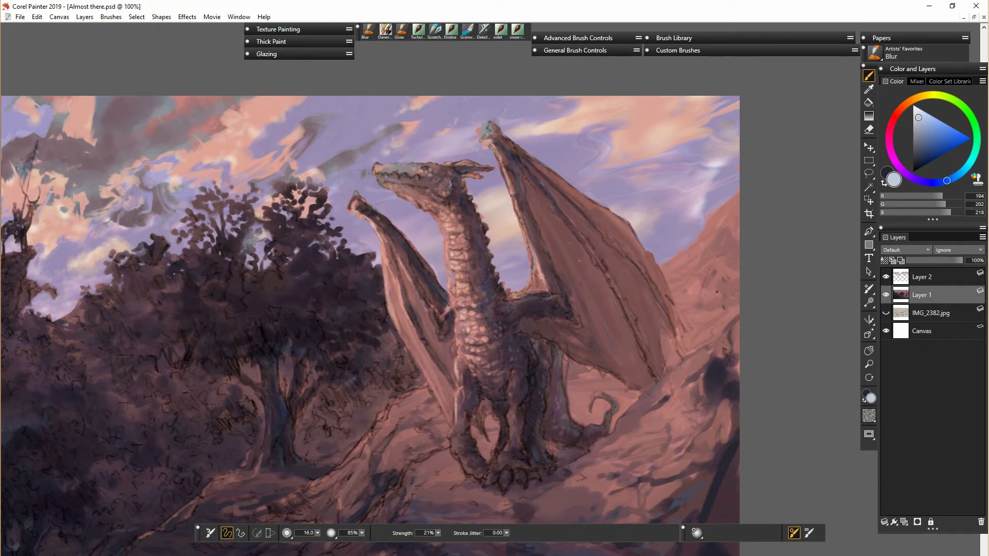
pyautogui.moveTo(329, 474); pyautogui.dragTo(434, 345)
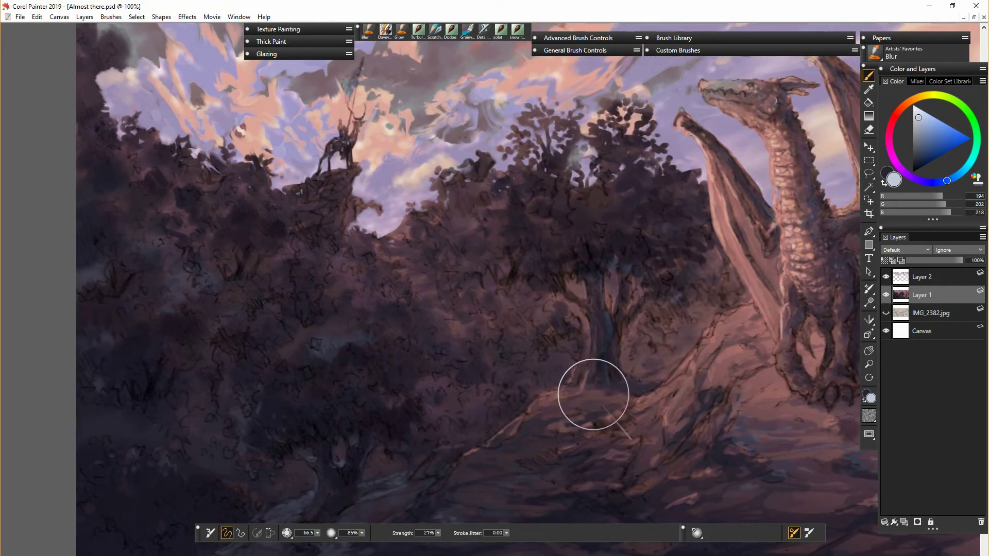
pyautogui.moveTo(594, 395); pyautogui.dragTo(323, 462)
pyautogui.moveTo(680, 446); pyautogui.dragTo(689, 320)
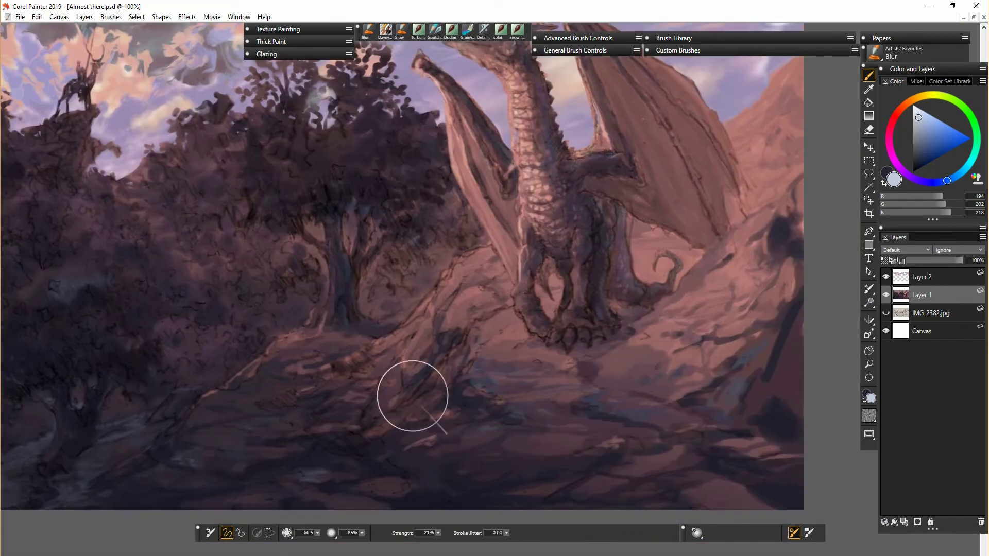
# - Paint near-black RGB 18, 17, 22 shadows over the left-hand forest foliage on a new layer with Davey Wet Brush
pyautogui.hotkey('ctrl', '-')
pyautogui.moveTo(444, 333); pyautogui.dragTo(530, 373)
pyautogui.keyDown('alt'); pyautogui.click(271, 459); pyautogui.keyUp('alt')
pyautogui.click(904, 522)
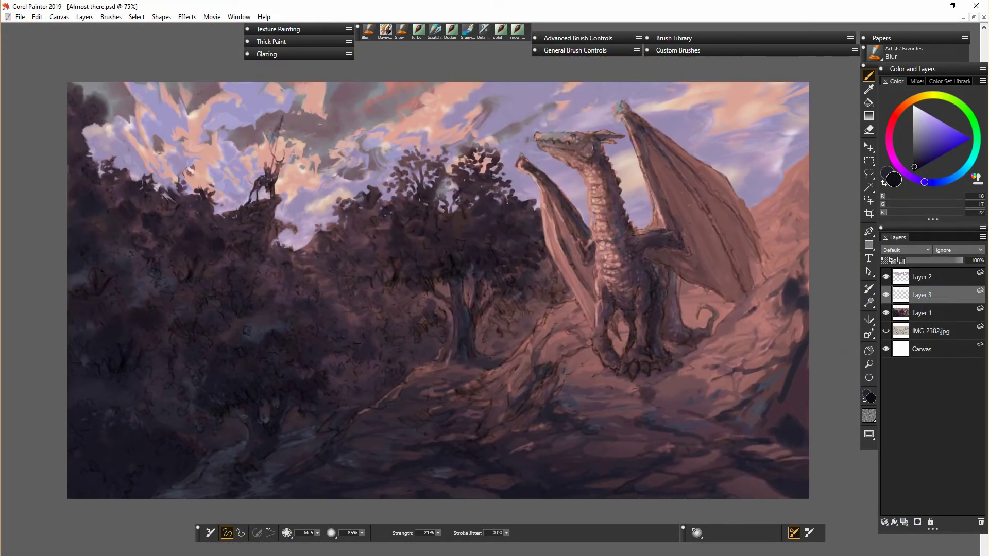
pyautogui.click(385, 31)
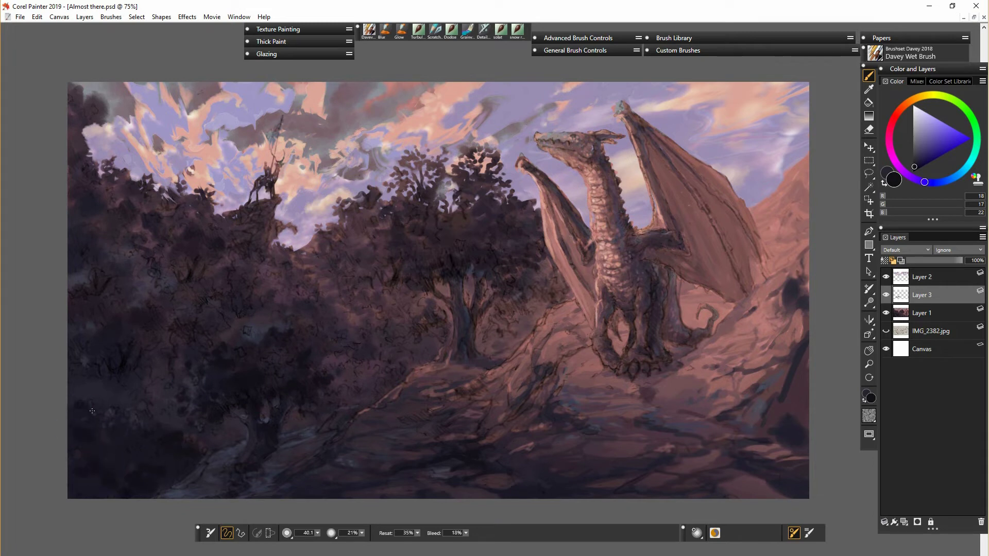
pyautogui.moveTo(92, 411)
pyautogui.mouseDown()
pyautogui.moveTo(122, 415)
pyautogui.moveTo(140, 392)
pyautogui.mouseUp()
pyautogui.moveTo(91, 272)
pyautogui.mouseDown()
pyautogui.moveTo(119, 275)
pyautogui.moveTo(105, 232)
pyautogui.moveTo(119, 337)
pyautogui.moveTo(88, 341)
pyautogui.moveTo(114, 331)
pyautogui.mouseUp()
pyautogui.moveTo(203, 260)
pyautogui.mouseDown()
pyautogui.moveTo(164, 255)
pyautogui.moveTo(179, 234)
pyautogui.moveTo(201, 291)
pyautogui.mouseUp()
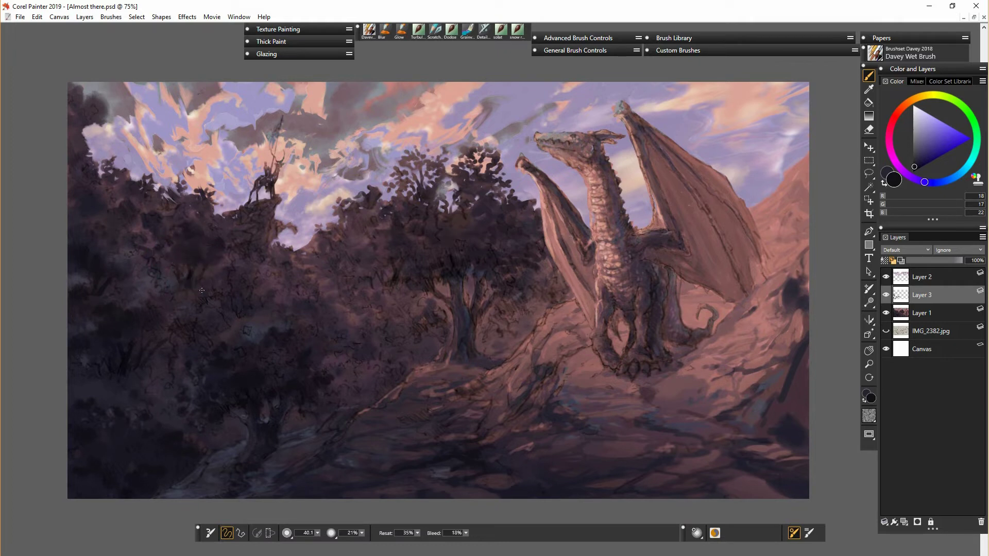
pyautogui.click(189, 287)
pyautogui.click(168, 248)
pyautogui.click(213, 298)
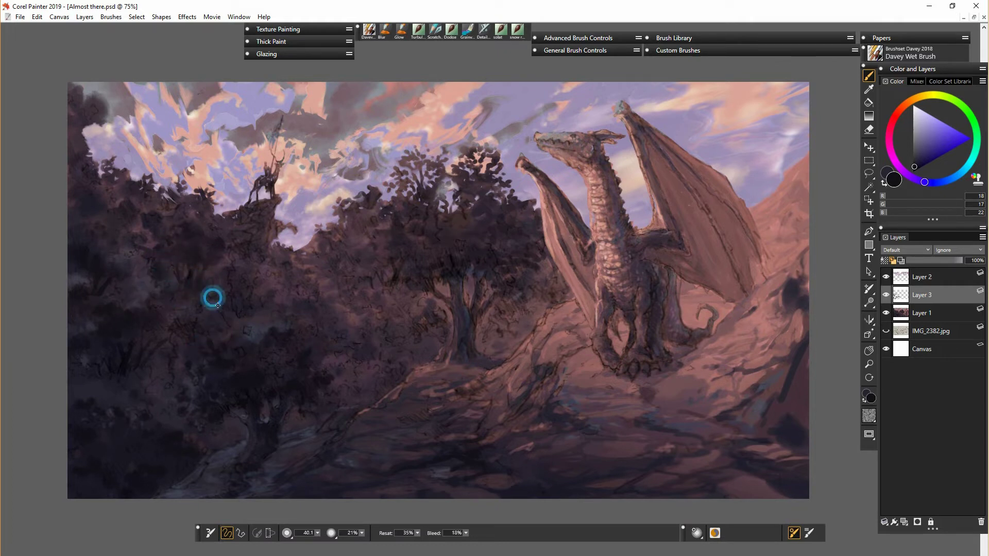
# - Dab near-black foliage shadows beside the rocky path and across the central tree's crown and trunk
pyautogui.click(357, 398)
pyautogui.click(318, 393)
pyautogui.click(401, 283)
pyautogui.click(369, 243)
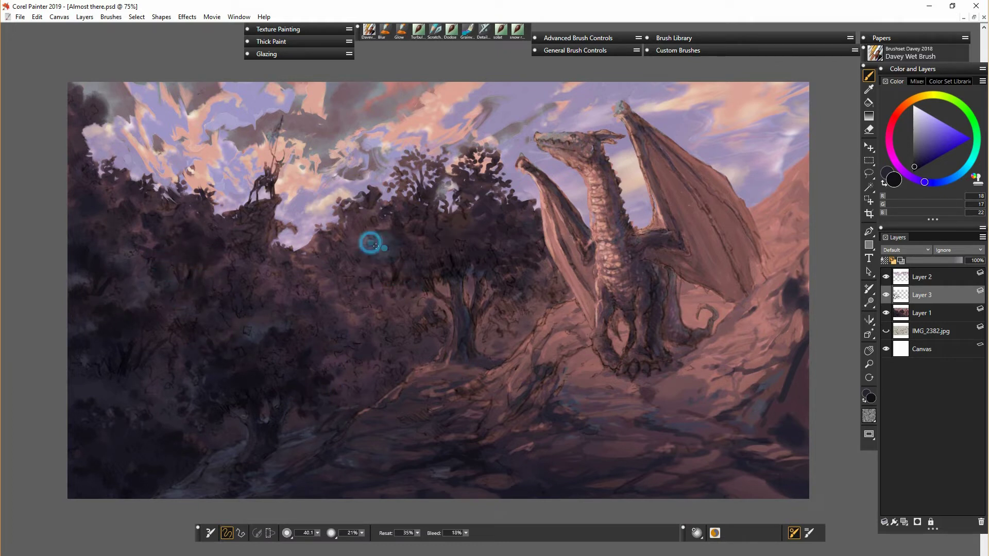
pyautogui.click(396, 188)
pyautogui.click(376, 254)
pyautogui.click(389, 289)
pyautogui.click(448, 301)
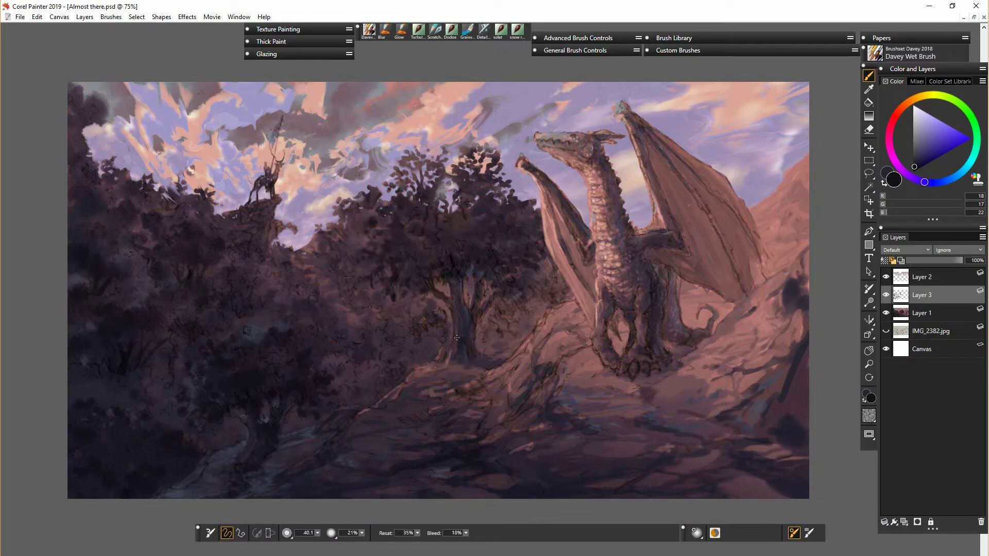
# - Finish the near-black dabs in the central tree's crown and dab RGB 46, 45, 55 over the lower-left forest foliage
pyautogui.click(531, 248)
pyautogui.click(490, 184)
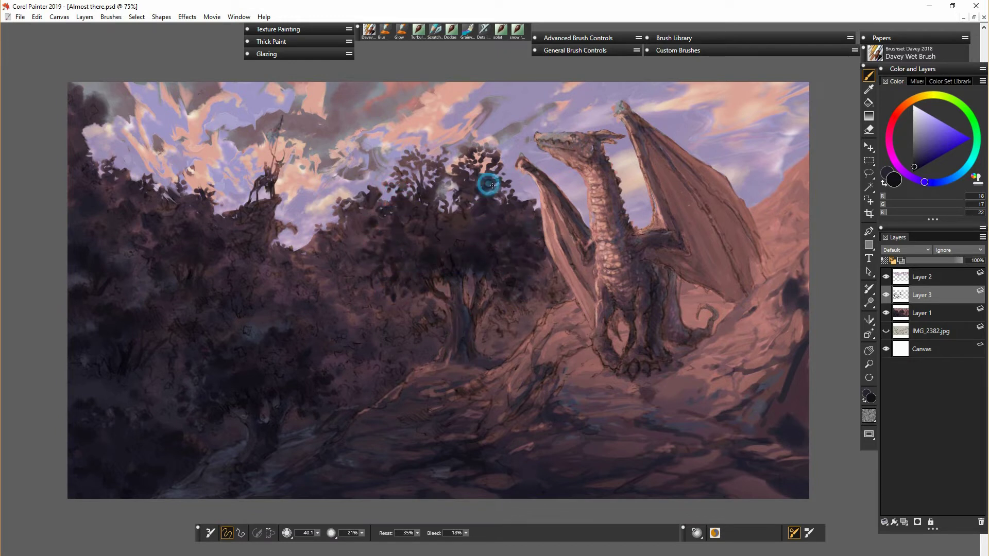
pyautogui.keyDown('alt'); pyautogui.click(278, 263); pyautogui.keyUp('alt')
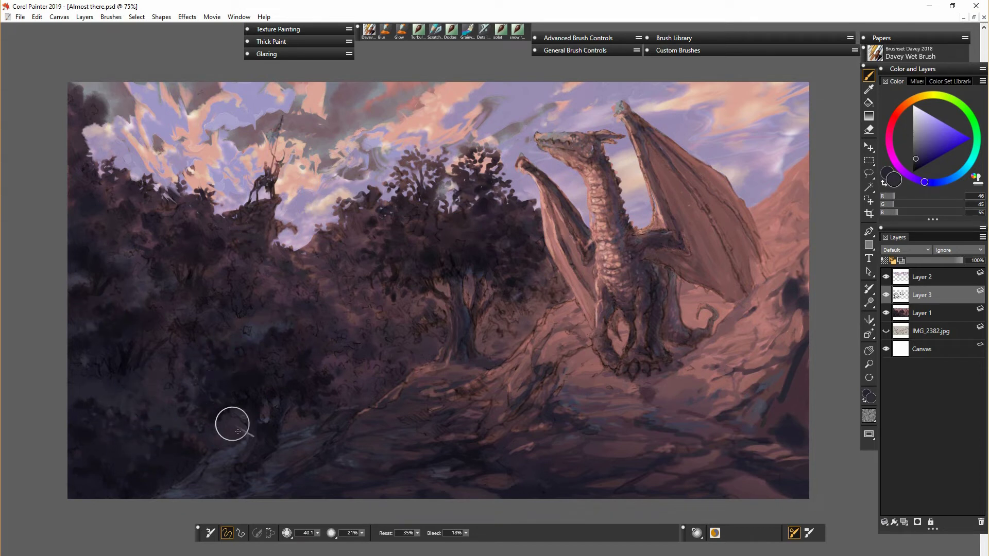
pyautogui.click(161, 486)
pyautogui.click(304, 416)
pyautogui.click(316, 359)
pyautogui.click(225, 314)
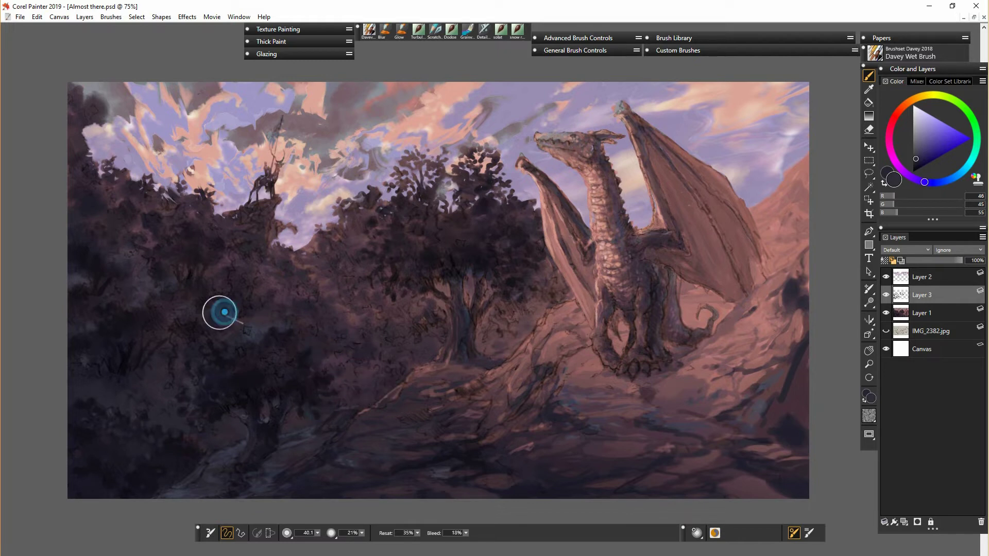
# - Dab sampled foliage tones, including RGB 85, 62, 75, into the forest slope below the stag's cliff
pyautogui.keyDown('alt'); pyautogui.click(215, 272); pyautogui.keyUp('alt')
pyautogui.click(245, 283)
pyautogui.click(213, 286)
pyautogui.click(258, 293)
pyautogui.keyDown('alt'); pyautogui.click(316, 296); pyautogui.keyUp('alt')
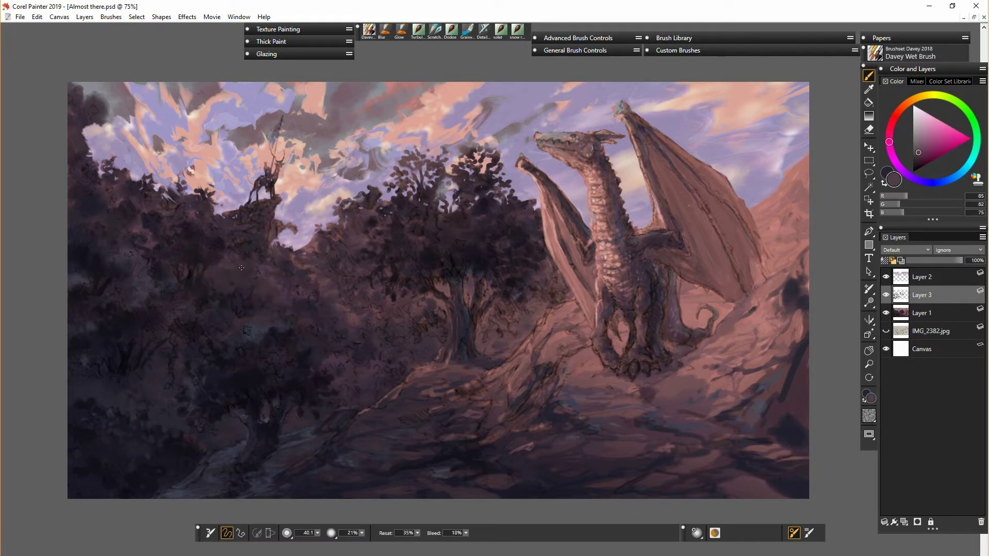
pyautogui.click(253, 267)
pyautogui.click(261, 257)
# - Break up the dark treetops at the far left of the forest with dabs of RGB 85, 62, 75
pyautogui.click(111, 209)
pyautogui.click(127, 213)
pyautogui.click(145, 196)
pyautogui.click(87, 197)
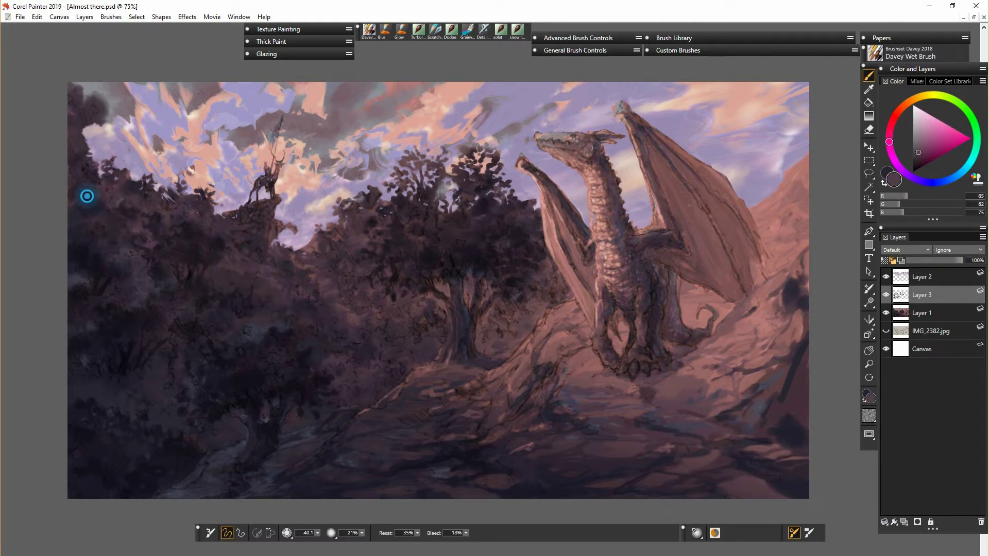
pyautogui.click(99, 228)
pyautogui.click(88, 242)
pyautogui.click(173, 248)
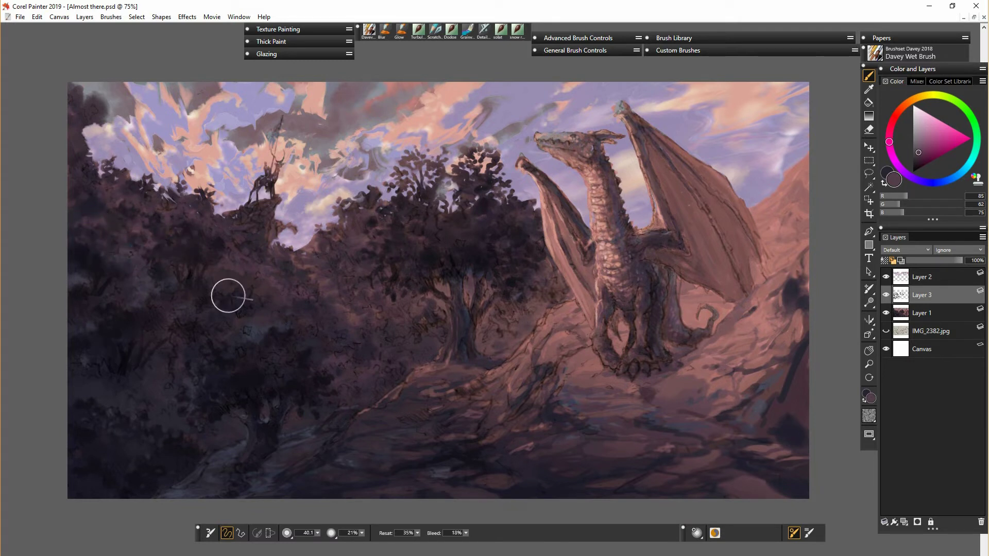
# - Blend sampled RGB 81, 60, 64 into the dark foliage just left of the stag's cliff
pyautogui.keyDown('alt'); pyautogui.click(299, 181); pyautogui.keyUp('alt')
pyautogui.click(179, 239)
pyautogui.keyDown('alt'); pyautogui.click(177, 245); pyautogui.keyUp('alt')
pyautogui.click(175, 224)
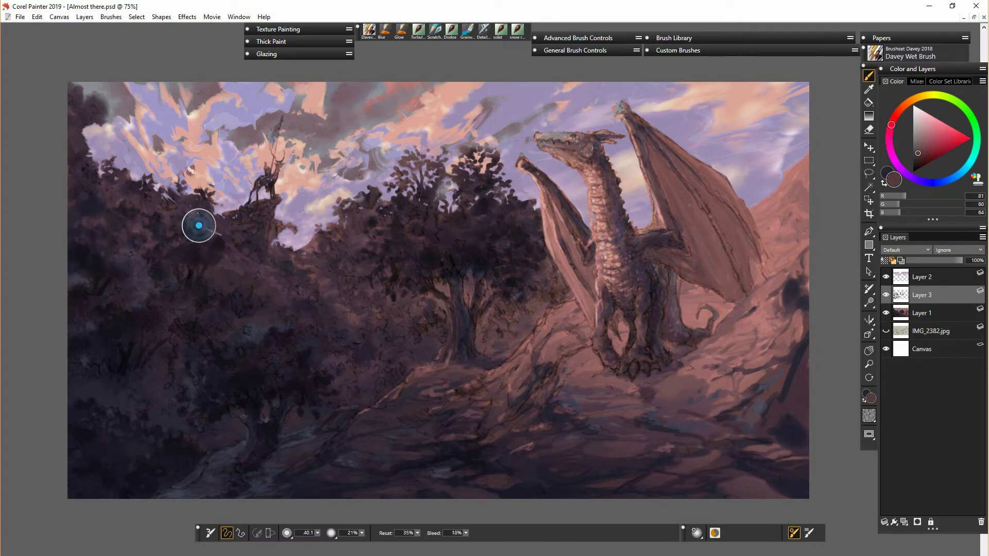
# - Dab RGB 110, 84, 88 through the undergrowth between the two large trees and along the rocky path's edge
pyautogui.keyDown('alt'); pyautogui.click(180, 227); pyautogui.keyUp('alt')
pyautogui.click(308, 352)
pyautogui.click(301, 357)
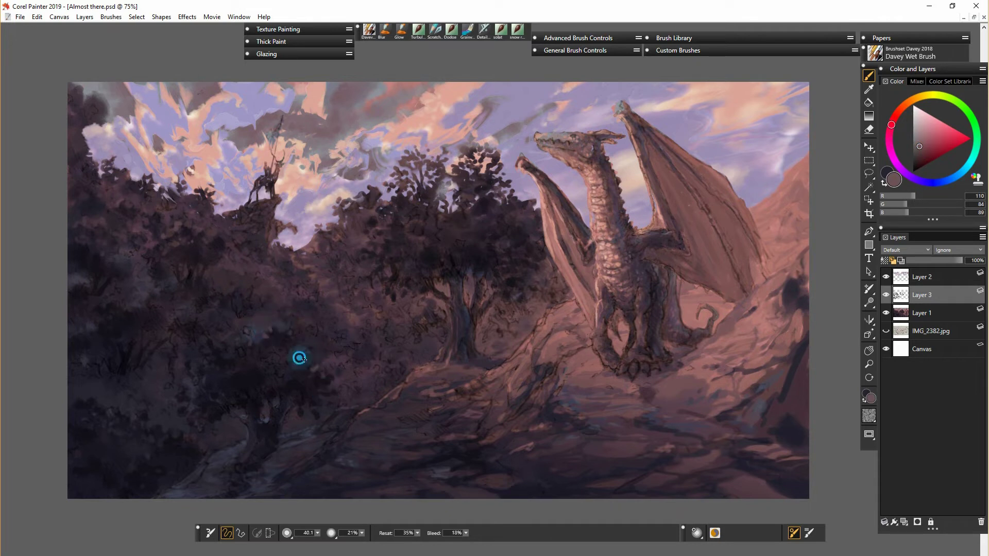
pyautogui.click(310, 351)
pyautogui.click(389, 328)
pyautogui.click(388, 305)
pyautogui.click(356, 316)
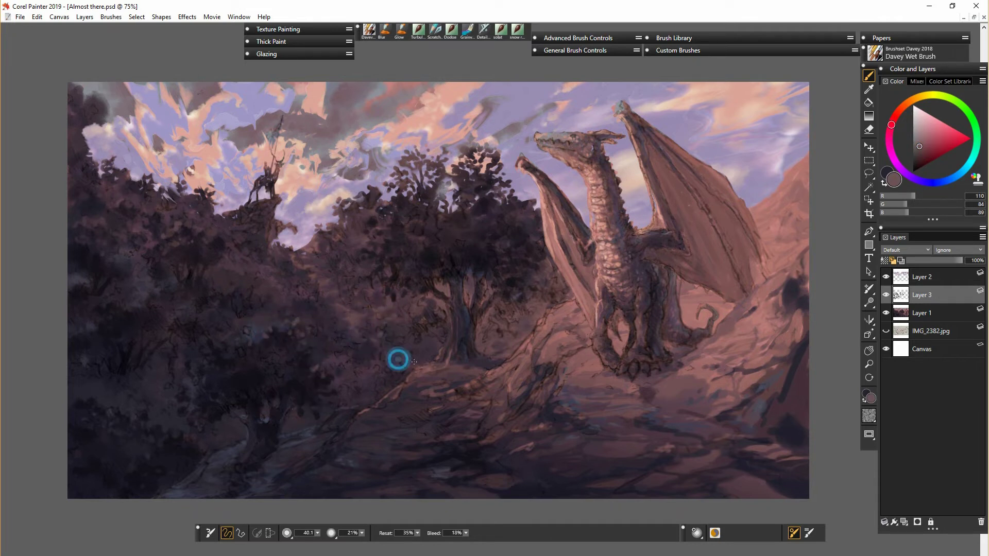
pyautogui.moveTo(359, 415); pyautogui.dragTo(398, 359)
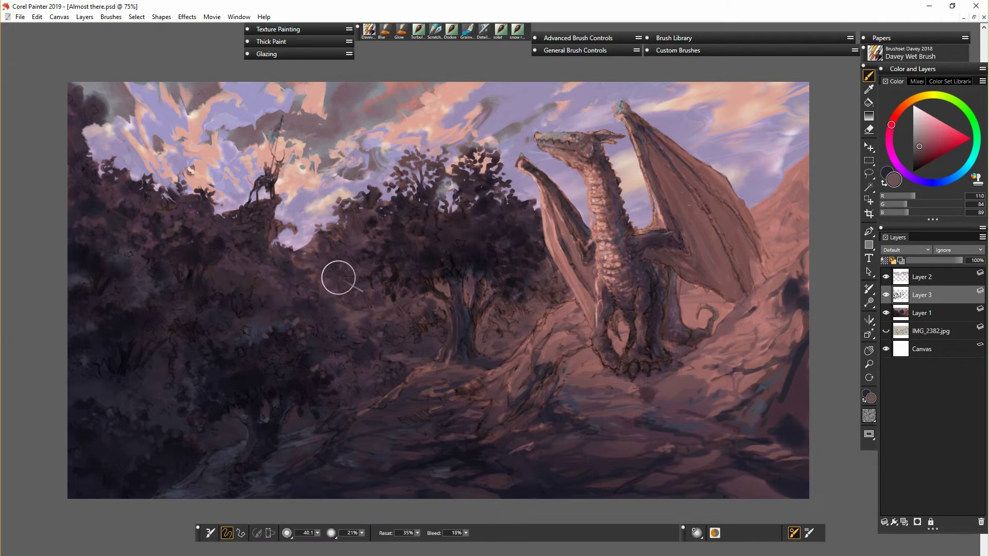
# - Rework the forest slope from the cliff base to the path with sampled RGB 103, 71, 78, RGB 135, 93, 98 and dark RGB 41, 33, 46
pyautogui.keyDown('alt'); pyautogui.click(292, 259); pyautogui.keyUp('alt')
pyautogui.moveTo(237, 250); pyautogui.dragTo(253, 260)
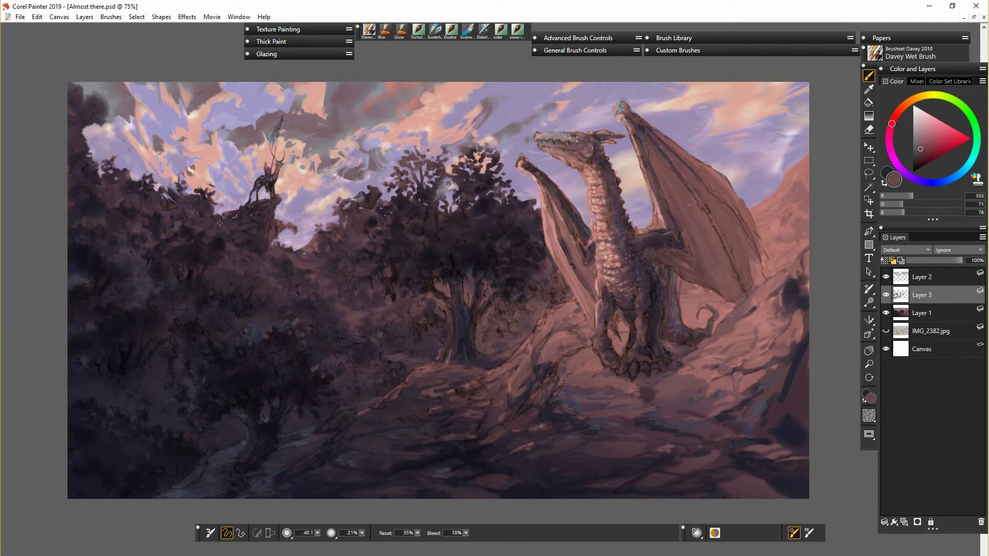
pyautogui.keyDown('alt'); pyautogui.click(316, 255); pyautogui.keyUp('alt')
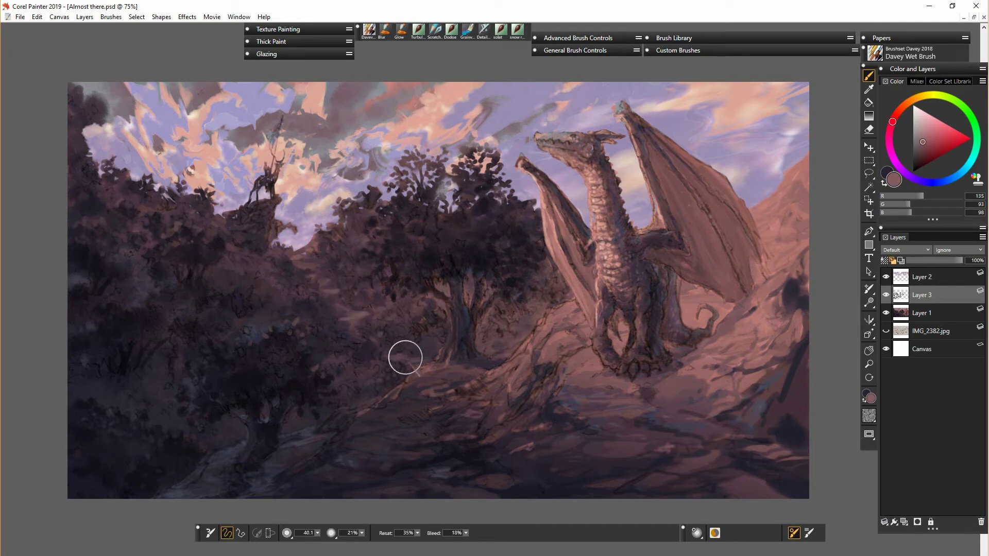
pyautogui.keyDown('alt'); pyautogui.click(340, 319); pyautogui.keyUp('alt')
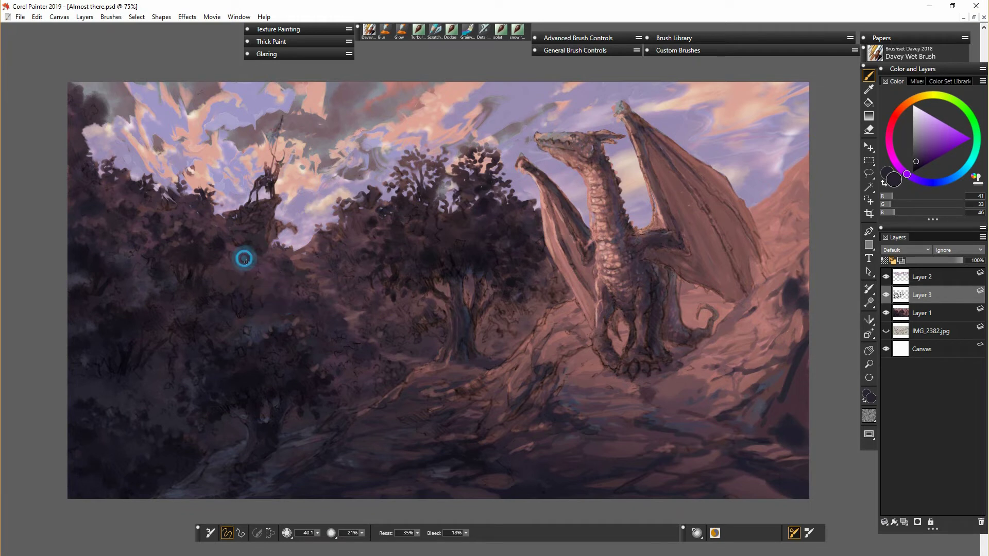
# - Add leaf clusters to the central tree's crown with sampled dark RGB 32, 25, 29 and lighter RGB 126, 85, 91
pyautogui.keyDown('alt'); pyautogui.click(372, 222); pyautogui.keyUp('alt')
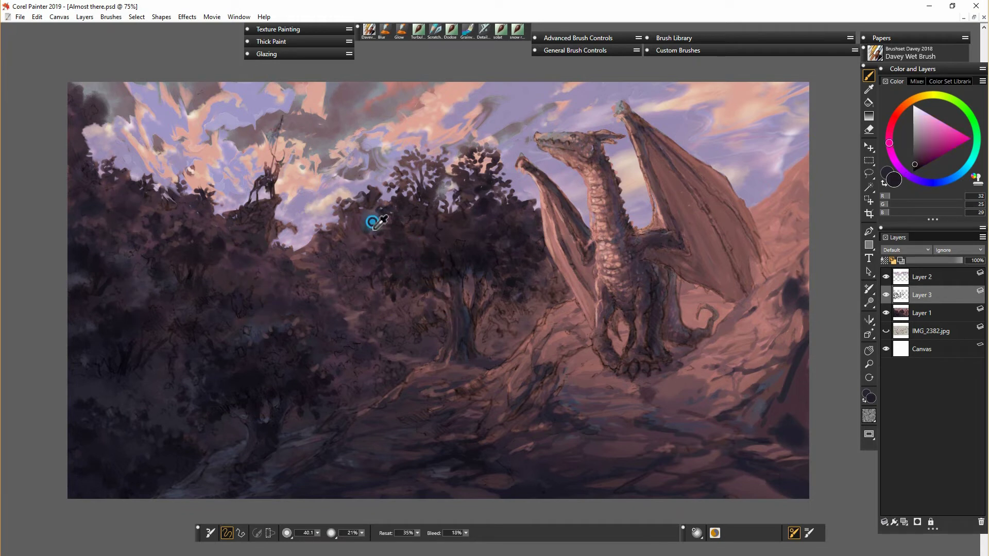
pyautogui.keyDown('alt'); pyautogui.click(375, 261); pyautogui.keyUp('alt')
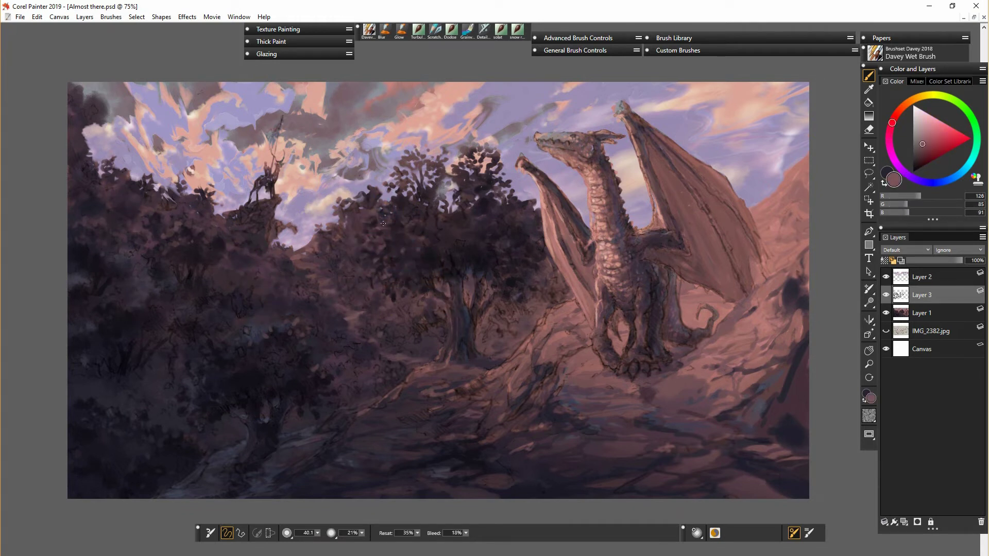
pyautogui.click(433, 221)
pyautogui.moveTo(383, 223); pyautogui.dragTo(414, 251)
# - Paint RGB 159, 113, 120 highlights on the slope and the stag's cliff with the brush reduced to size 20.0
pyautogui.click(924, 137)
pyautogui.press('[')
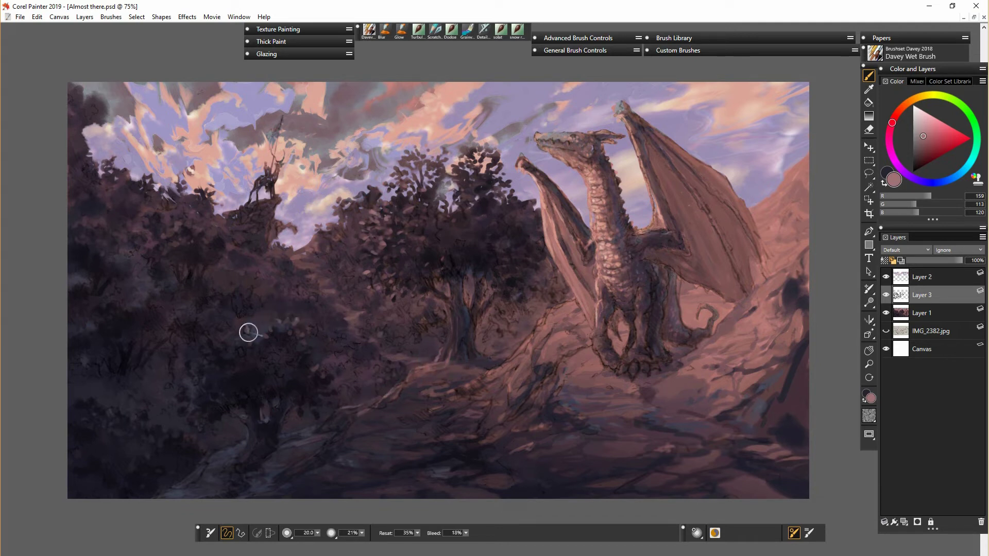
pyautogui.click(326, 289)
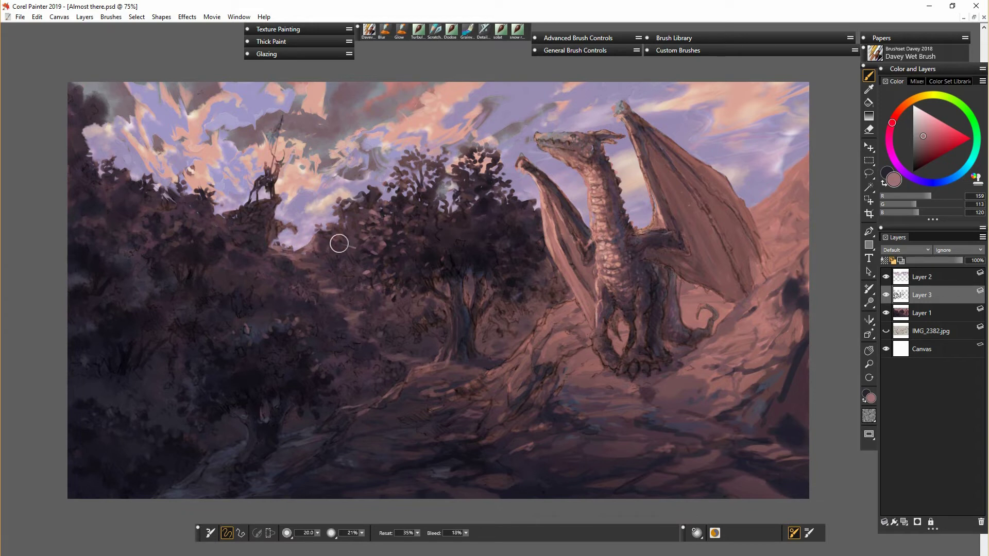
pyautogui.moveTo(250, 227); pyautogui.dragTo(227, 230)
pyautogui.click(203, 223)
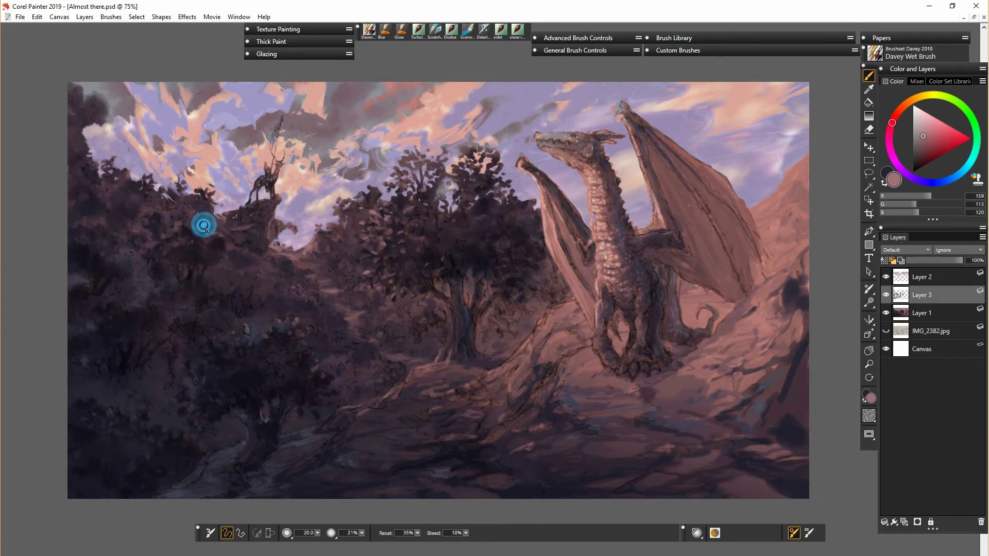
# - Dab small RGB 159, 113, 120 leaf highlights across the treetops and foliage left of the cliff
pyautogui.click(179, 217)
pyautogui.click(113, 233)
pyautogui.click(98, 212)
pyautogui.click(119, 227)
pyautogui.click(186, 227)
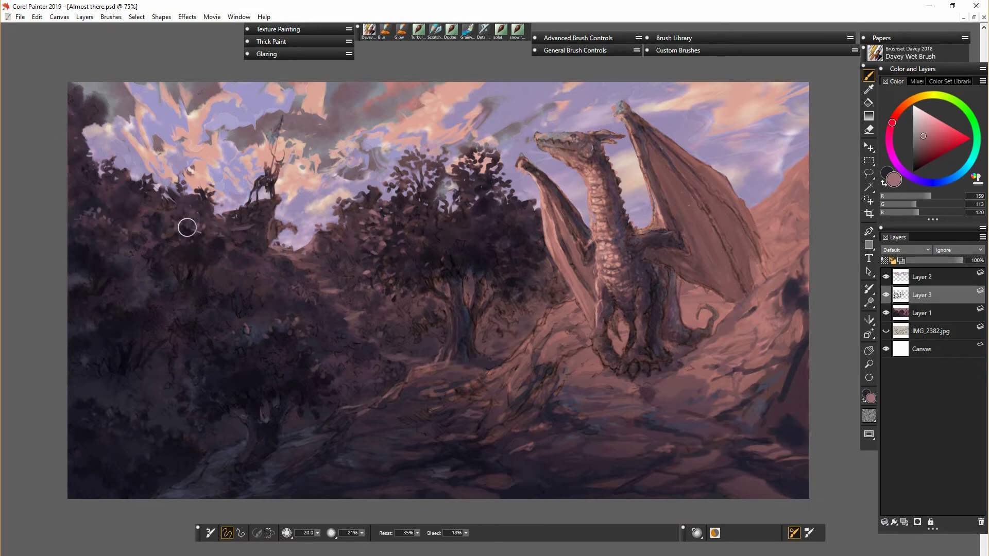
pyautogui.click(183, 235)
pyautogui.click(152, 297)
# - Add RGB 159, 113, 120 highlights to the central tree's crown and trunk and the rocks at its base
pyautogui.click(366, 247)
pyautogui.click(367, 240)
pyautogui.click(347, 235)
pyautogui.click(436, 222)
pyautogui.click(436, 297)
pyautogui.click(443, 346)
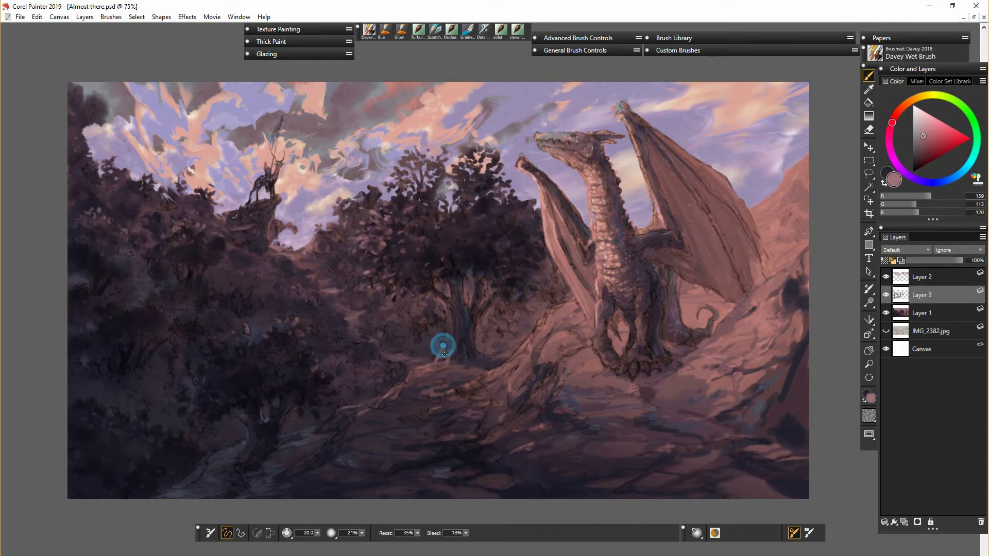
pyautogui.click(398, 358)
pyautogui.click(425, 368)
pyautogui.click(443, 382)
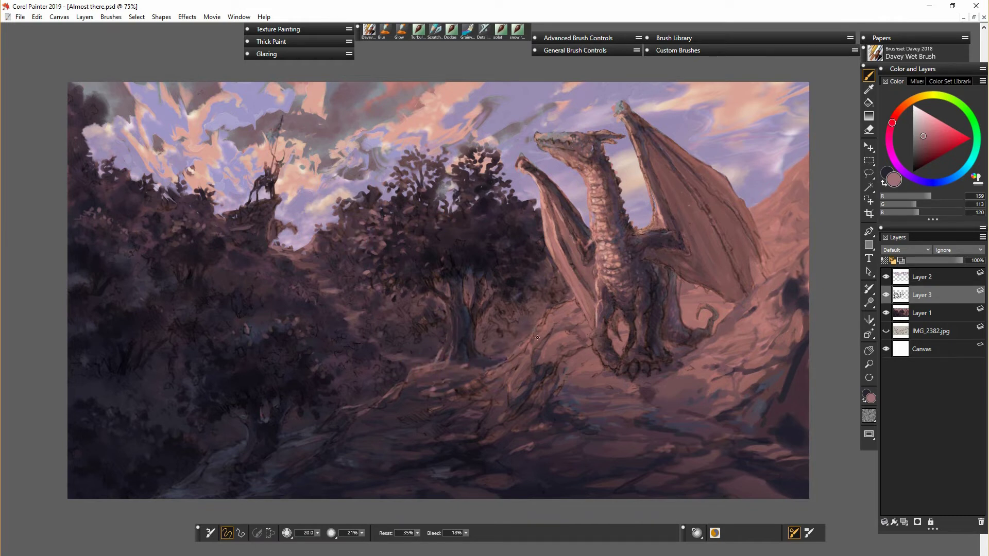
# - Dab RGB 97, 68, 74 over the undergrowth around the central tree and across the forest to its left
pyautogui.click(513, 318)
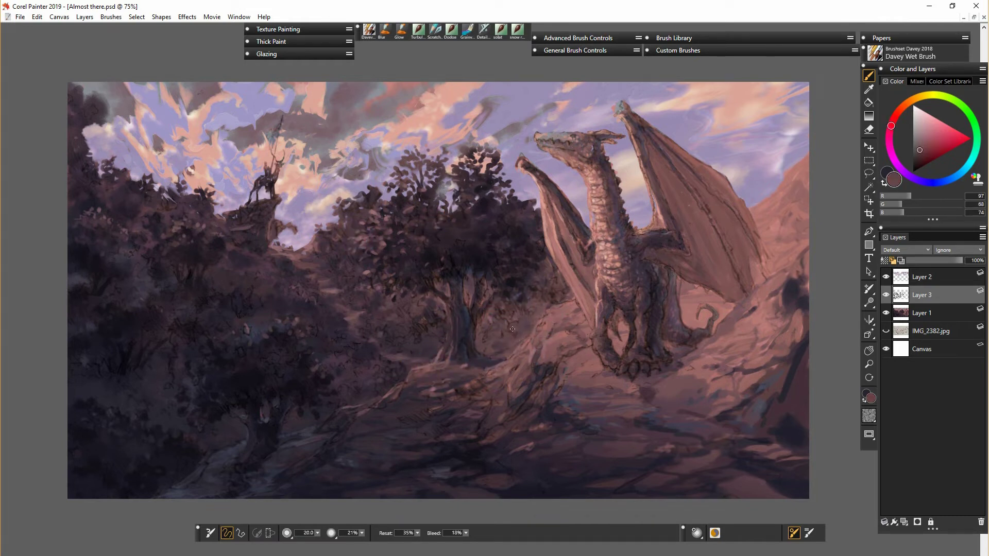
pyautogui.click(419, 335)
pyautogui.click(351, 353)
pyautogui.click(382, 381)
pyautogui.click(325, 316)
pyautogui.click(274, 299)
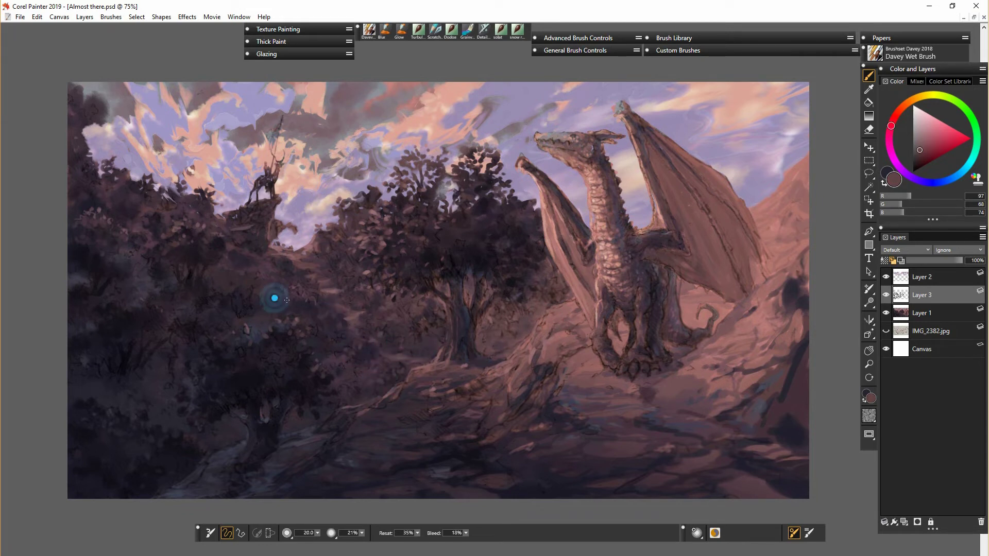
# - Soften the sketch lines on the rocky slope below the dragon with RGB 97, 68, 74 strokes
pyautogui.click(512, 331)
pyautogui.click(565, 295)
pyautogui.click(514, 370)
pyautogui.click(483, 421)
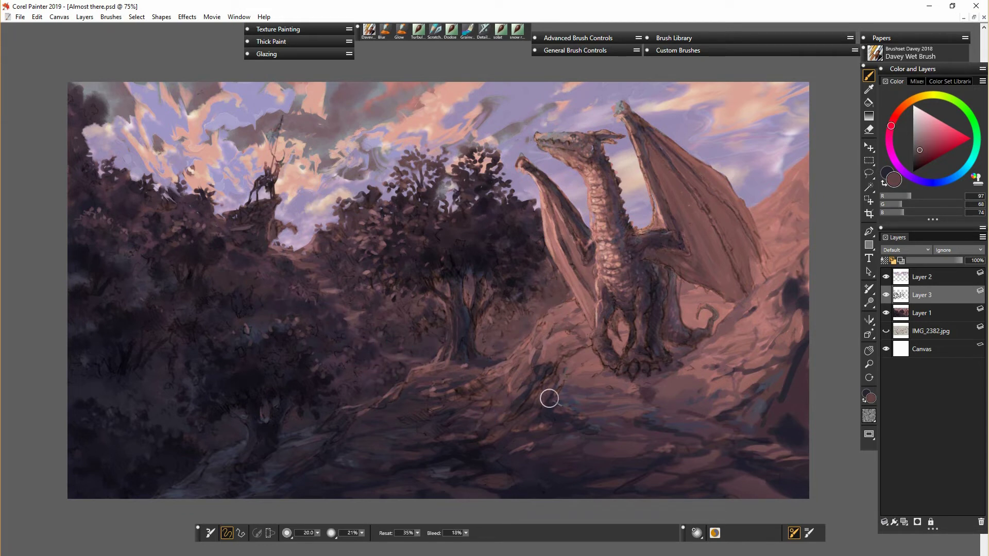
pyautogui.click(583, 517)
pyautogui.click(406, 418)
# - Darken the foreground rocks below the path with strokes of RGB 48, 47, 57
pyautogui.keyDown('alt'); pyautogui.click(552, 459); pyautogui.keyUp('alt')
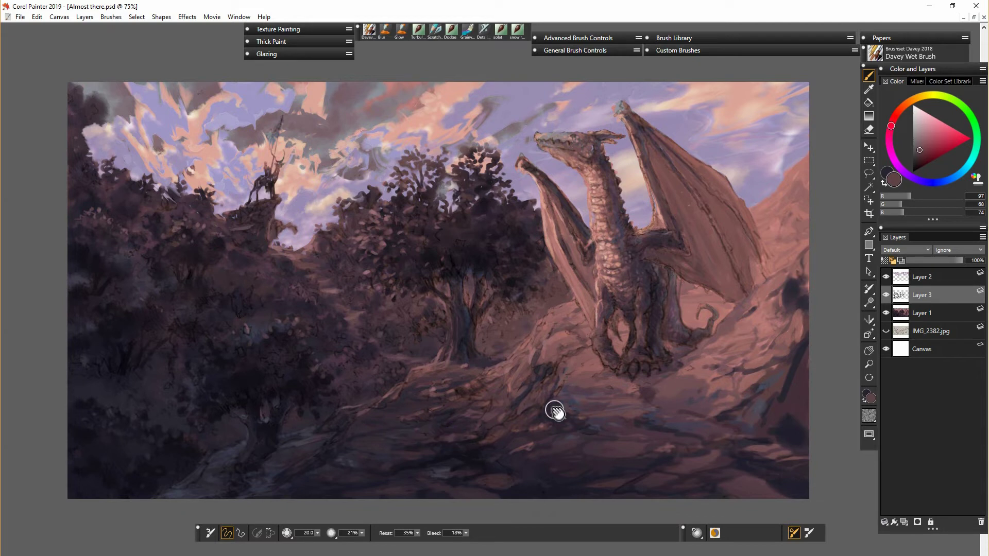
pyautogui.moveTo(556, 412); pyautogui.dragTo(540, 407)
pyautogui.keyDown('alt'); pyautogui.click(325, 436); pyautogui.keyUp('alt')
pyautogui.click(917, 160)
pyautogui.moveTo(465, 438); pyautogui.dragTo(412, 457)
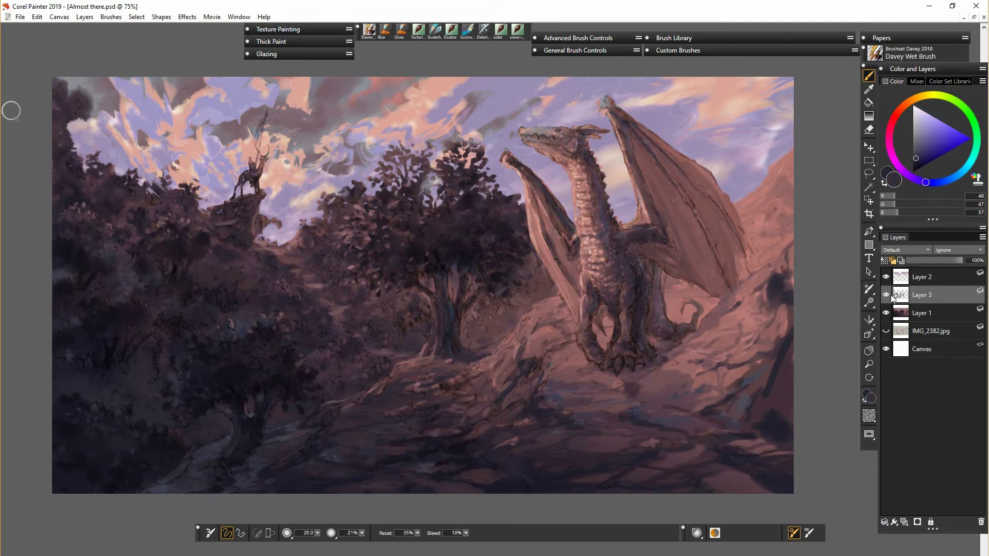
# - Refine the dragon's head, legs and feet with sampled RGB 78, 76, 92, RGB 207, 148, 134, RGB 137, 92, 94 and RGB 66, 48, 58
pyautogui.keyDown('alt'); pyautogui.click(626, 385); pyautogui.keyUp('alt')
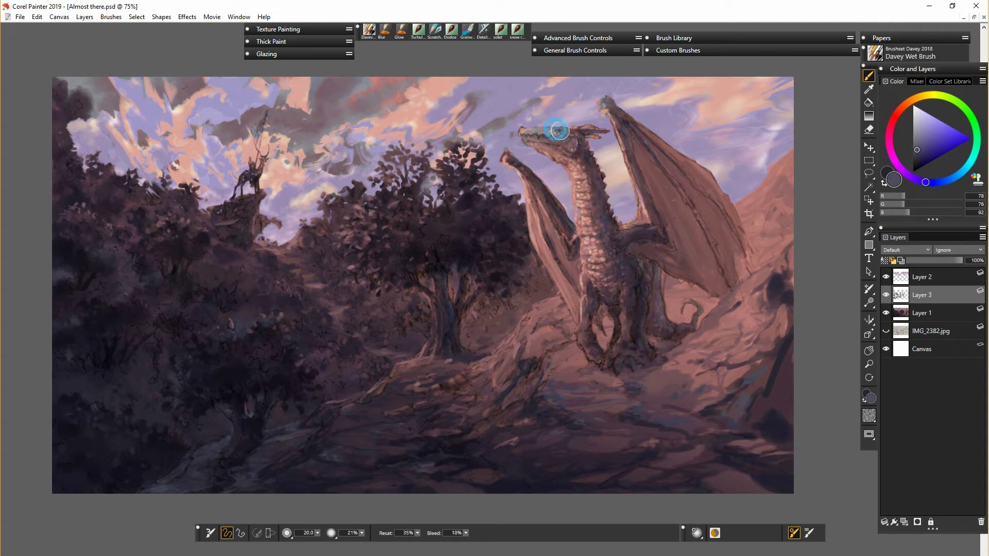
pyautogui.keyDown('alt'); pyautogui.click(618, 326); pyautogui.keyUp('alt')
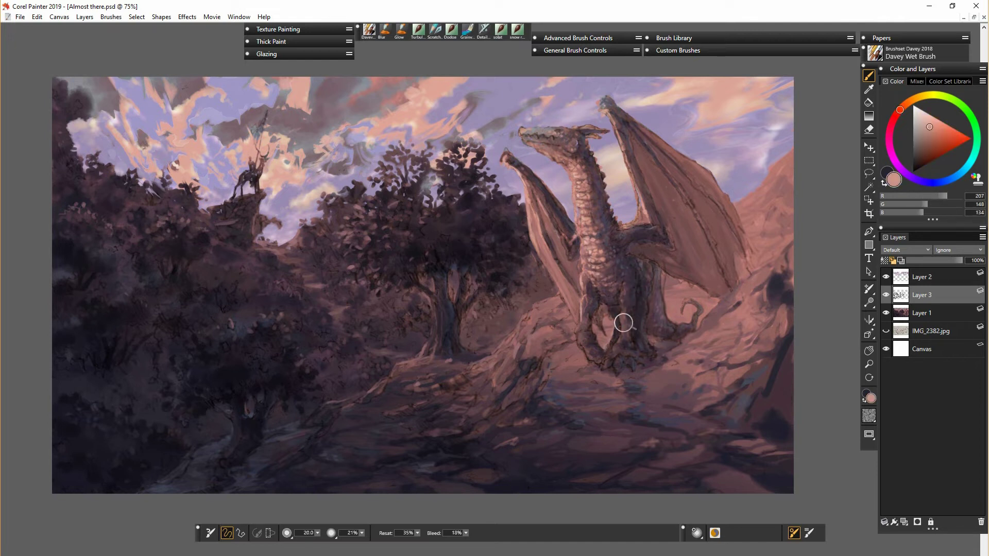
pyautogui.keyDown('alt'); pyautogui.click(610, 357); pyautogui.keyUp('alt')
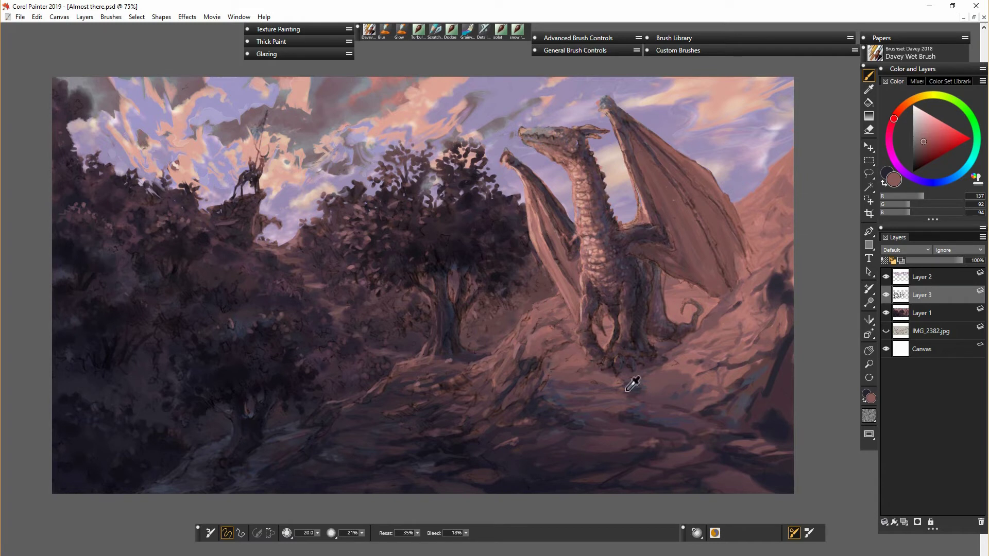
pyautogui.keyDown('alt'); pyautogui.click(610, 364); pyautogui.keyUp('alt')
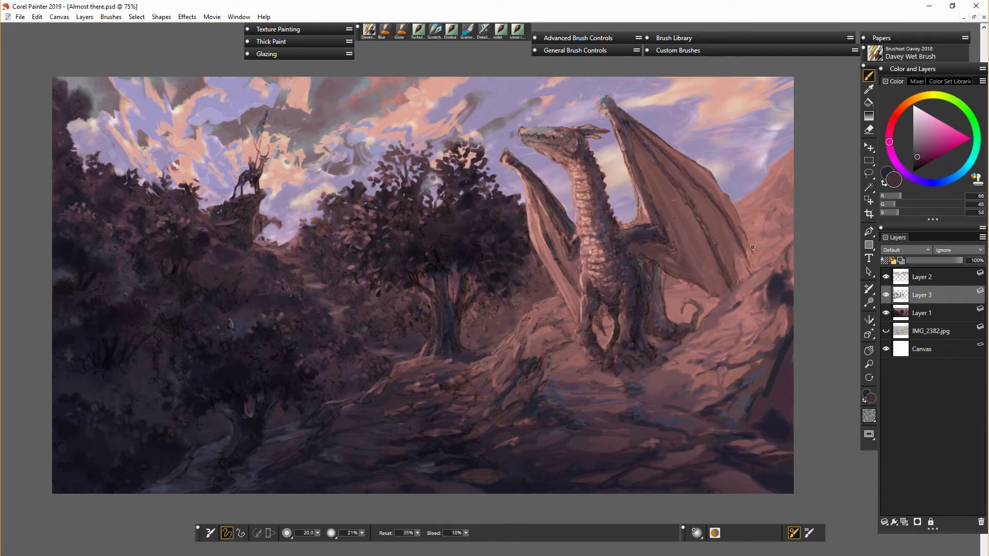
# - Repaint the large wing's lower edge and the dragon's hind leg with sampled RGB 172, 114, 114 and RGB 96, 75, 88
pyautogui.keyDown('alt'); pyautogui.click(684, 286); pyautogui.keyUp('alt')
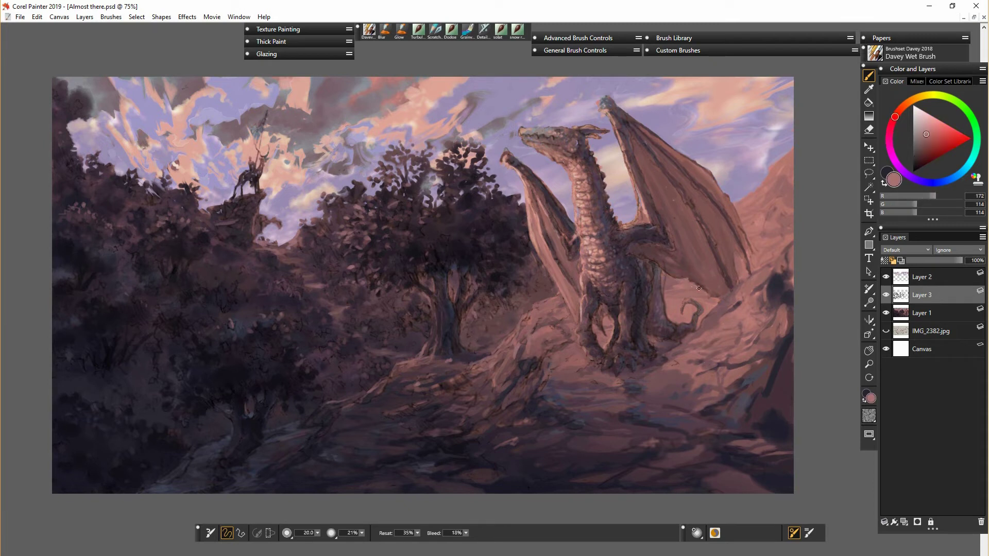
pyautogui.keyDown('alt'); pyautogui.click(665, 281); pyautogui.keyUp('alt')
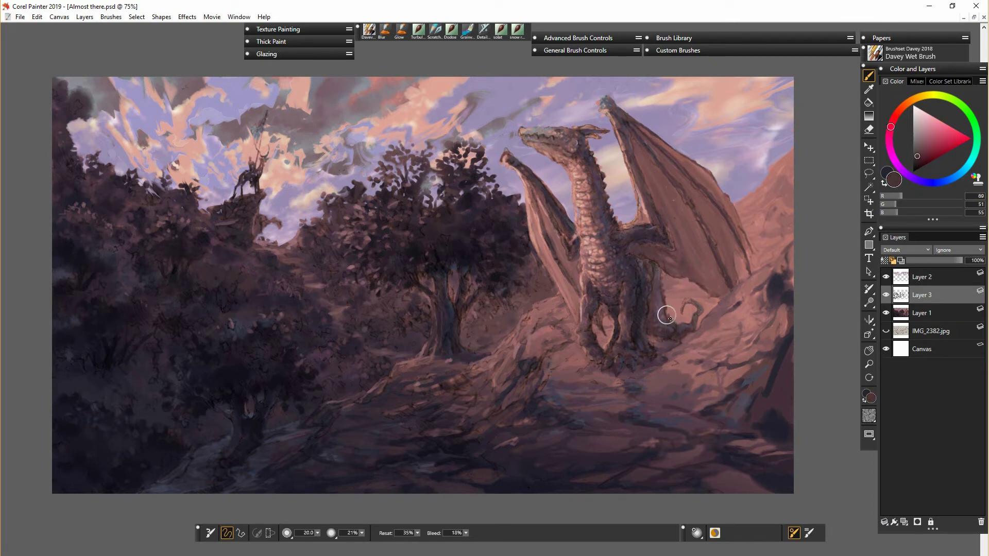
pyautogui.keyDown('alt'); pyautogui.click(659, 290); pyautogui.keyUp('alt')
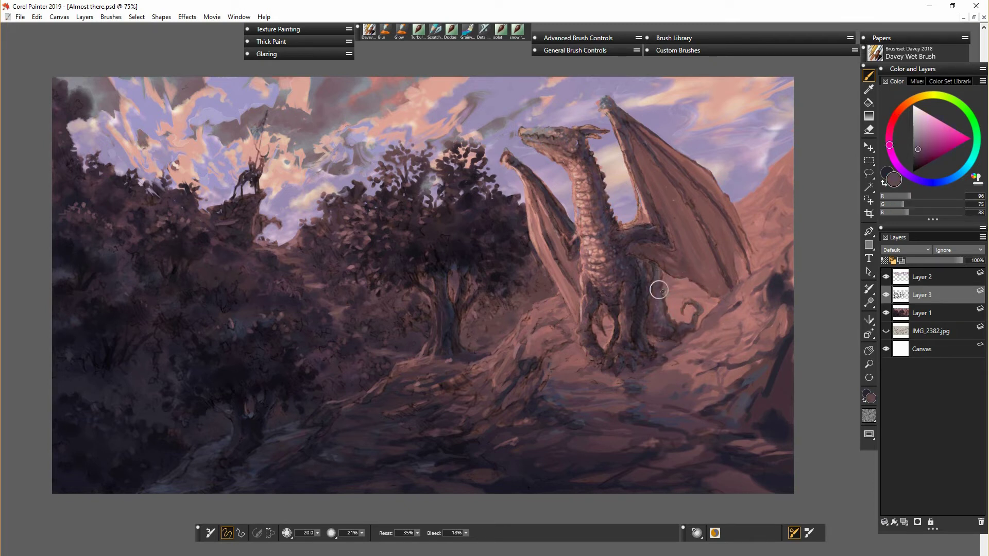
# - Paint cool RGB 124, 116, 138 accents on the dragon's shoulder and flank, and sample RGB 225, 164, 152 for the rocks
pyautogui.keyDown('alt'); pyautogui.click(639, 241); pyautogui.keyUp('alt')
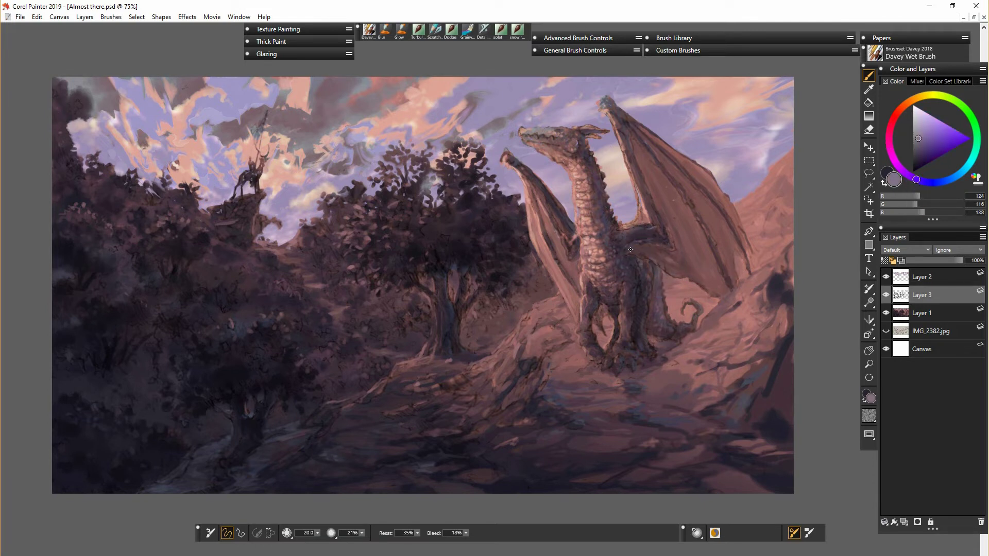
pyautogui.moveTo(649, 247); pyautogui.dragTo(635, 265)
pyautogui.keyDown('alt'); pyautogui.click(539, 339); pyautogui.keyUp('alt')
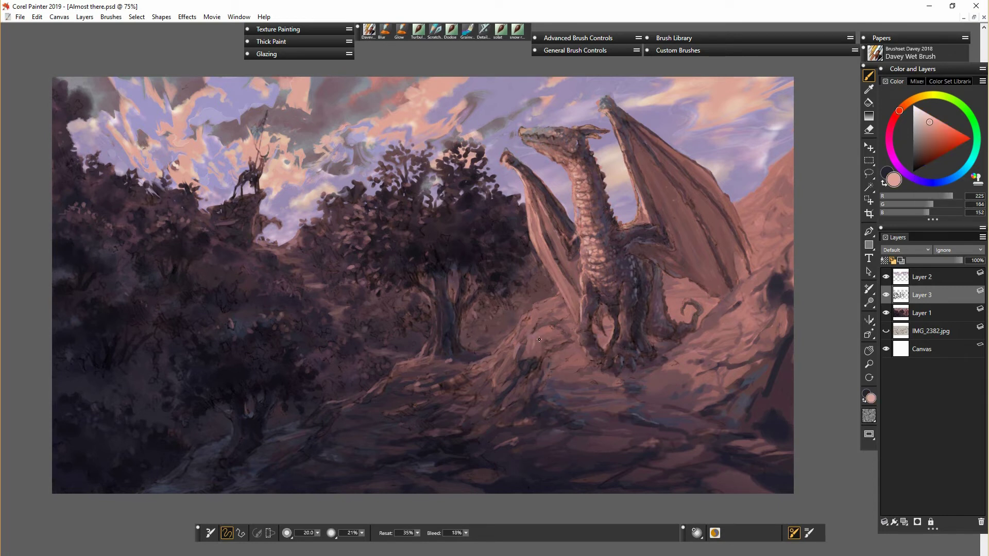
# - Add a layer above Layer 3 and, with a 30.8 brush, paint rock highlights around the dragon using sampled RGB 202, 143, 135 and RGB 196, 150, 146
pyautogui.press(']')
pyautogui.press(']')
pyautogui.press(']')
pyautogui.press(']')
pyautogui.hotkey('ctrl', 'shift', 'n')
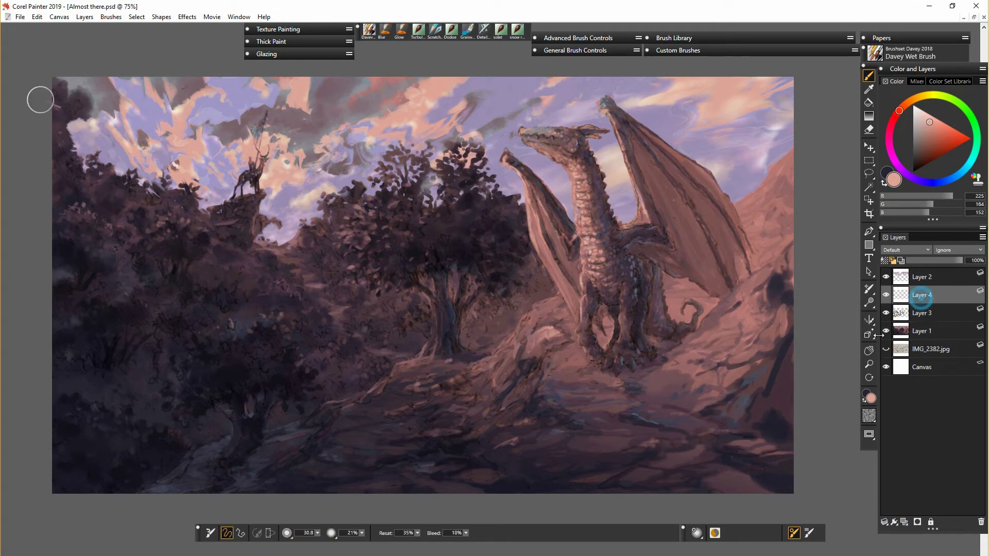
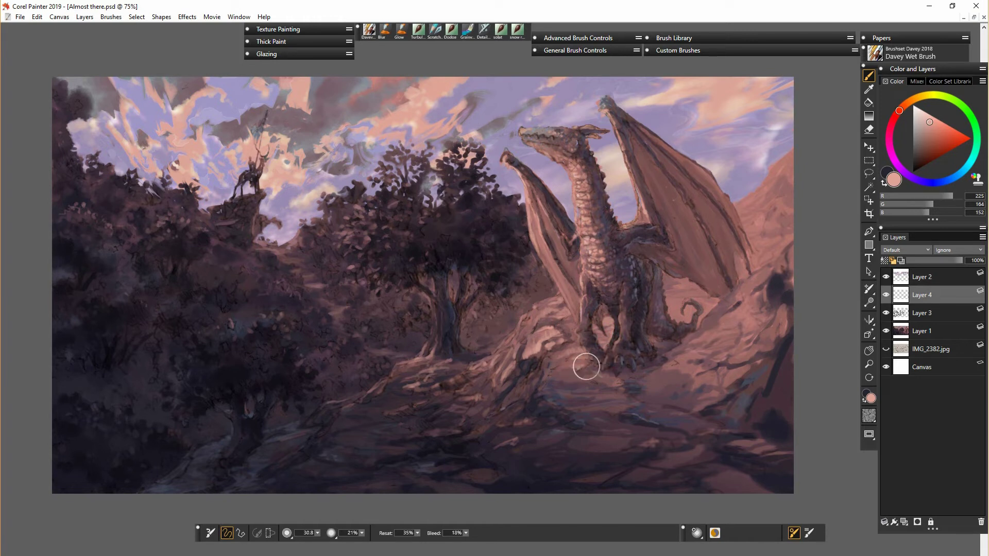
pyautogui.keyDown('alt'); pyautogui.click(731, 326); pyautogui.keyUp('alt')
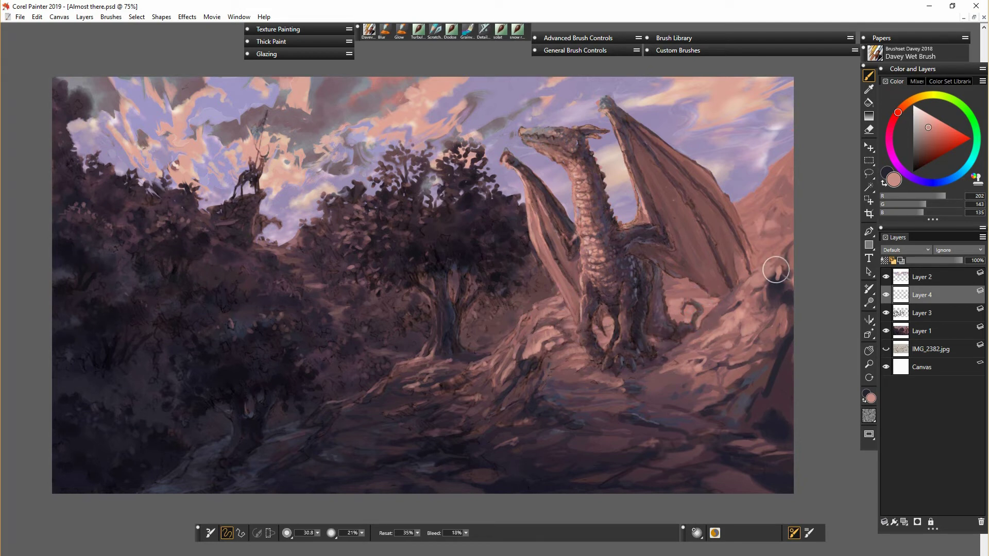
pyautogui.keyDown('alt'); pyautogui.click(751, 220); pyautogui.keyUp('alt')
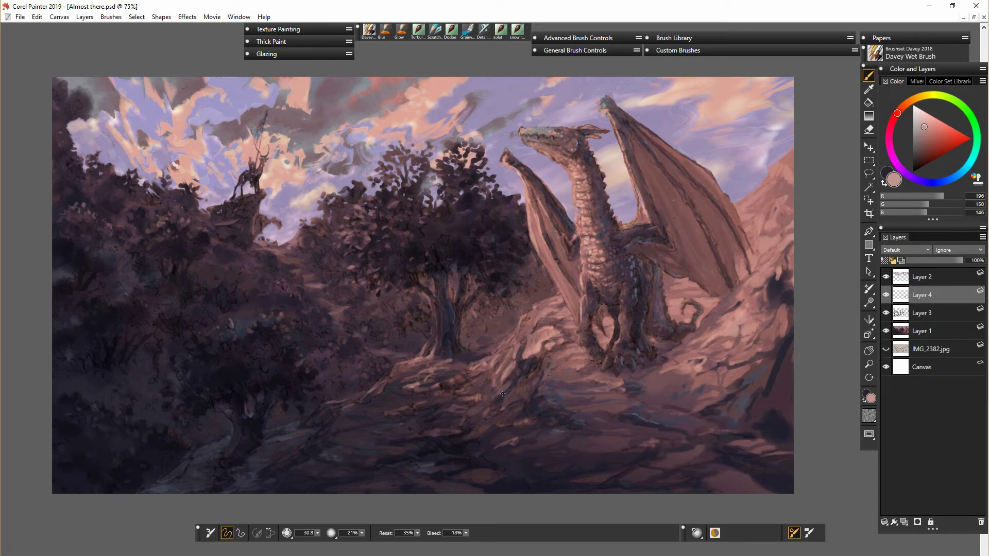
# - Soften the lower path and the small tree's trunk with sampled RGB 61, 54, 67, RGB 55, 54, 68 and RGB 56, 59, 73
pyautogui.keyDown('alt'); pyautogui.click(376, 422); pyautogui.keyUp('alt')
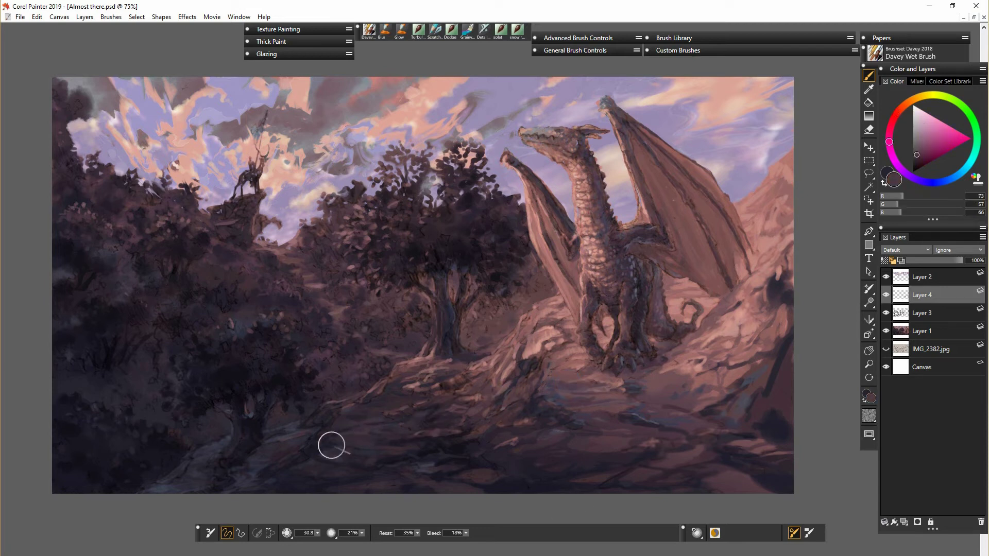
pyautogui.keyDown('alt'); pyautogui.click(384, 459); pyautogui.keyUp('alt')
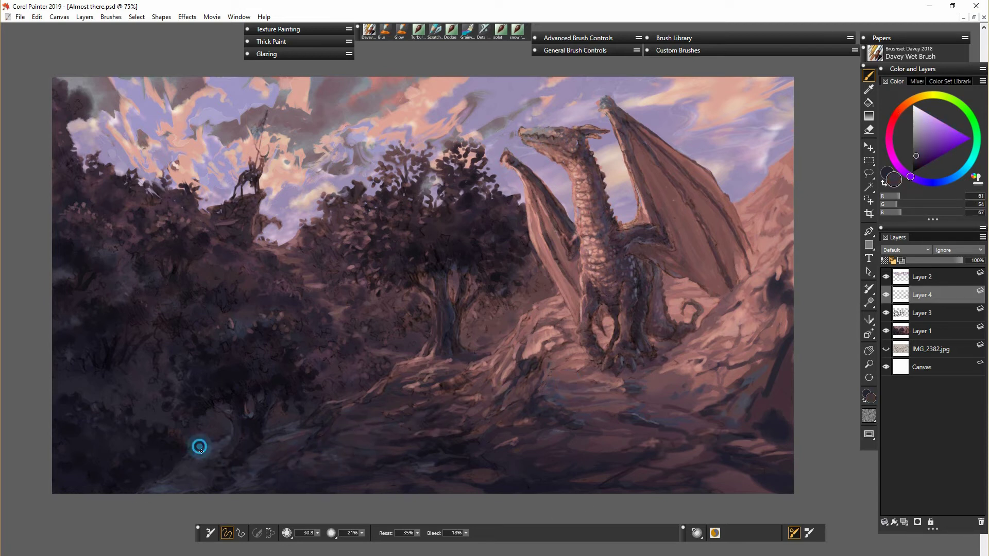
pyautogui.keyDown('alt'); pyautogui.click(230, 445); pyautogui.keyUp('alt')
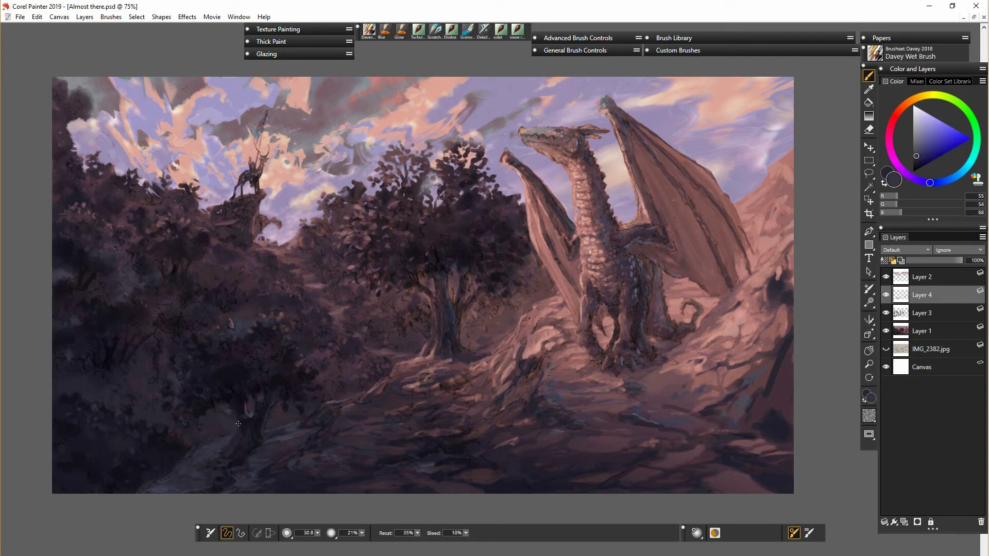
pyautogui.keyDown('alt'); pyautogui.click(271, 430); pyautogui.keyUp('alt')
pyautogui.moveTo(269, 416); pyautogui.dragTo(261, 438)
pyautogui.keyDown('alt'); pyautogui.click(265, 437); pyautogui.keyUp('alt')
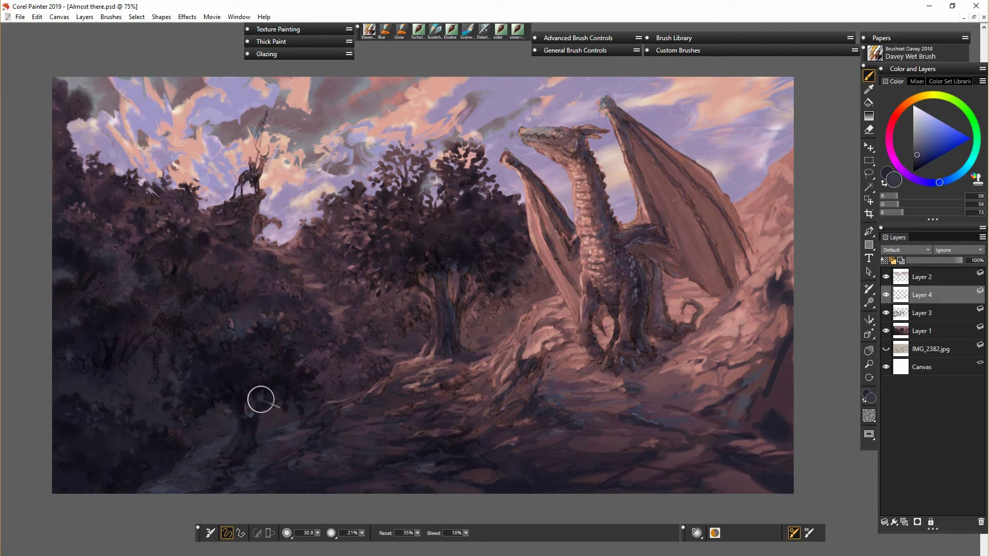
# - Darken patches across the foreground rocks with sampled RGB 56, 48, 60
pyautogui.keyDown('alt'); pyautogui.click(539, 467); pyautogui.keyUp('alt')
pyautogui.moveTo(560, 450); pyautogui.dragTo(608, 452)
pyautogui.moveTo(565, 447); pyautogui.dragTo(593, 451)
pyautogui.keyDown('alt'); pyautogui.click(603, 492); pyautogui.keyUp('alt')
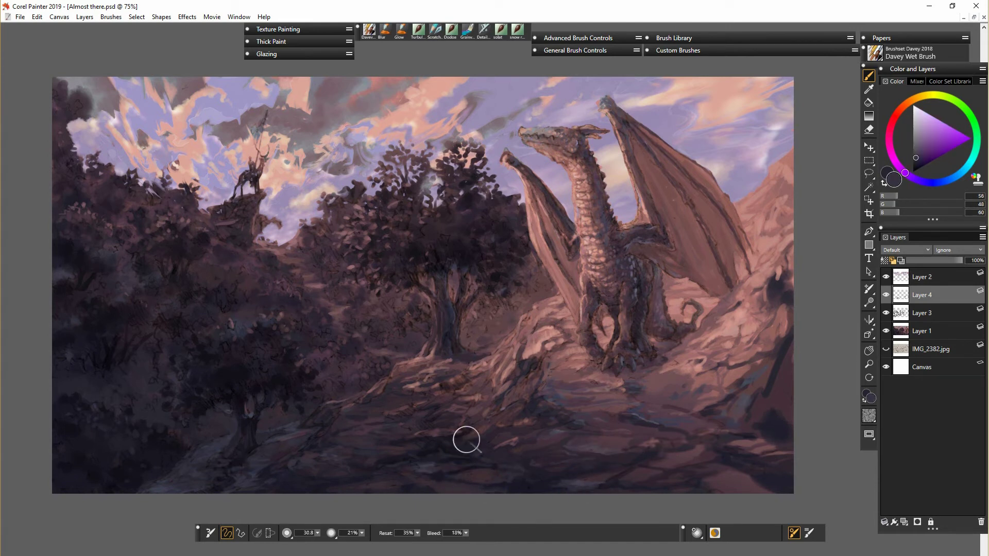
pyautogui.moveTo(435, 448); pyautogui.dragTo(396, 460)
pyautogui.moveTo(340, 485); pyautogui.dragTo(315, 483)
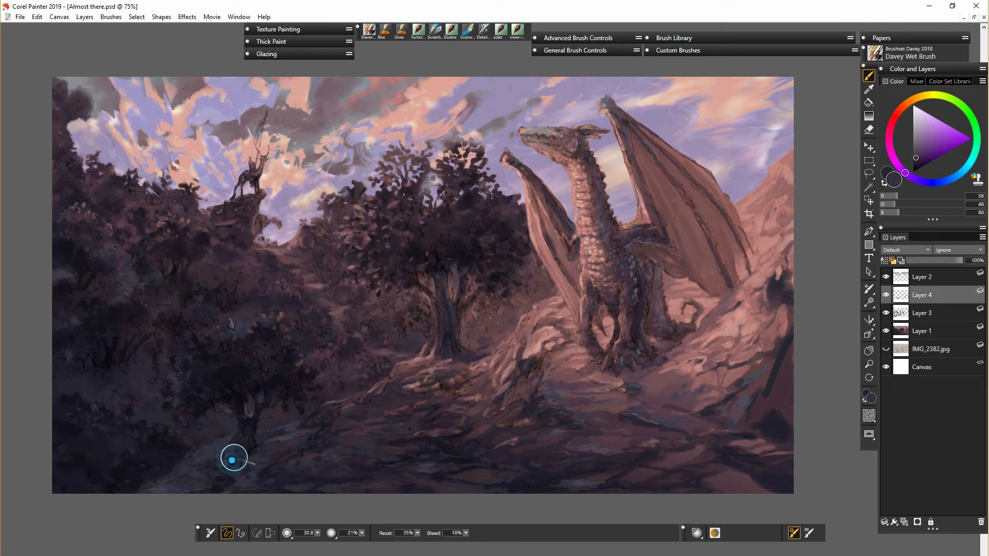
# - Deepen the small tree's foliage and the surrounding dark bushes with sampled foliage tones
pyautogui.keyDown('alt'); pyautogui.click(240, 391); pyautogui.keyUp('alt')
pyautogui.moveTo(255, 366)
pyautogui.mouseDown()
pyautogui.moveTo(165, 323)
pyautogui.moveTo(242, 344)
pyautogui.mouseUp()
pyautogui.keyDown('alt'); pyautogui.click(163, 349); pyautogui.keyUp('alt')
pyautogui.moveTo(157, 352)
pyautogui.mouseDown()
pyautogui.moveTo(227, 310)
pyautogui.moveTo(204, 289)
pyautogui.moveTo(229, 329)
pyautogui.mouseUp()
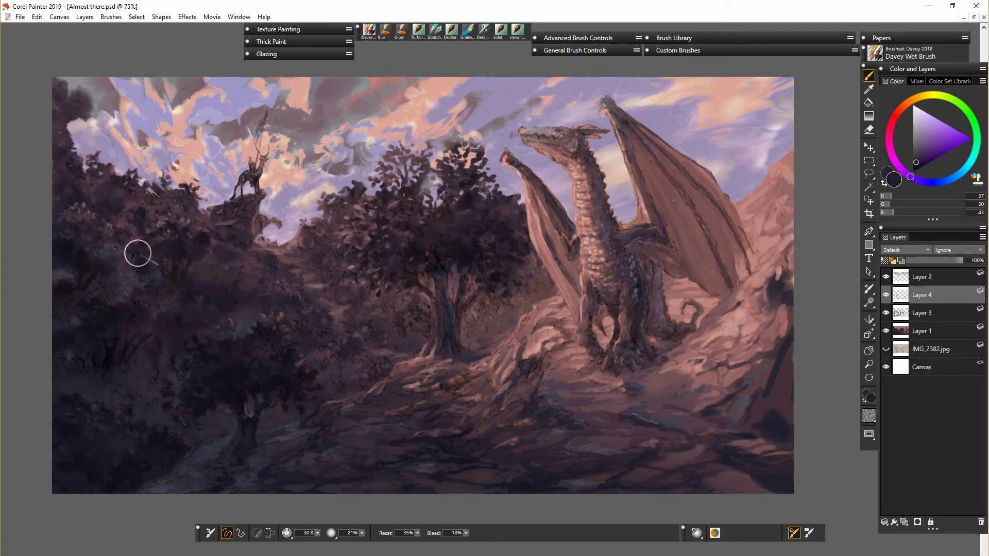
pyautogui.moveTo(89, 359); pyautogui.dragTo(105, 368)
# - Fill out the large tree's canopy and the forest undergrowth with sampled RGB 37, 30, 43
pyautogui.keyDown('alt'); pyautogui.click(374, 237); pyautogui.keyUp('alt')
pyautogui.moveTo(381, 232); pyautogui.dragTo(407, 222)
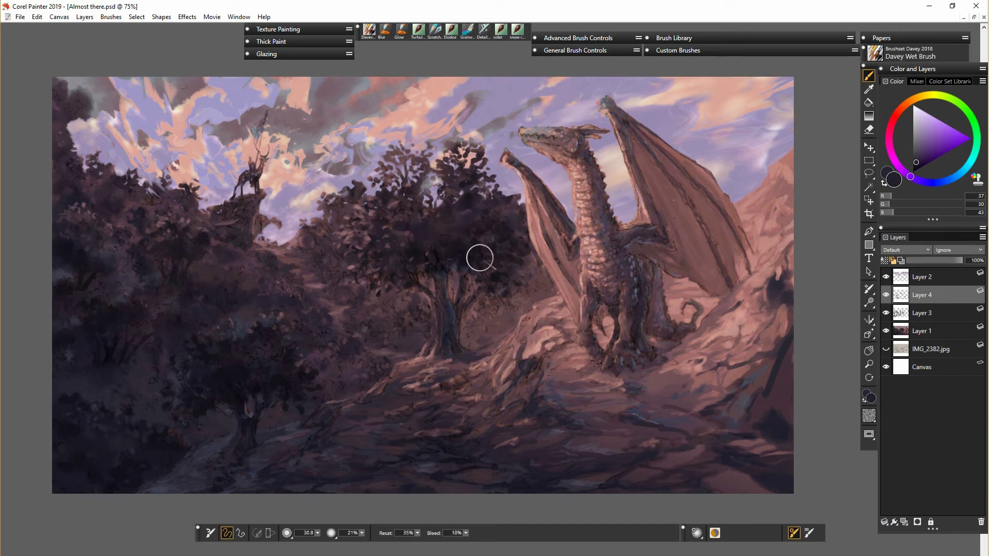
pyautogui.moveTo(425, 271); pyautogui.dragTo(404, 282)
pyautogui.click(223, 250)
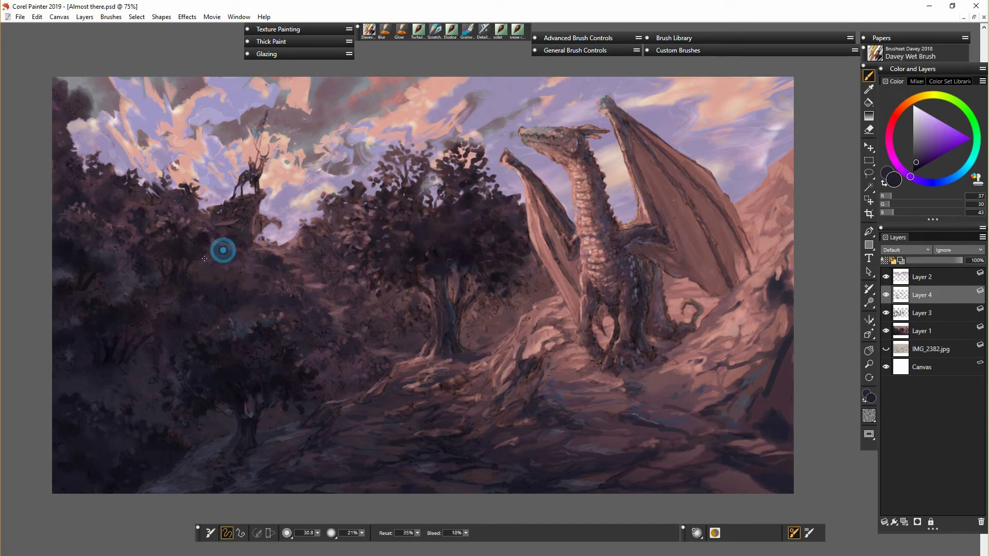
pyautogui.click(372, 307)
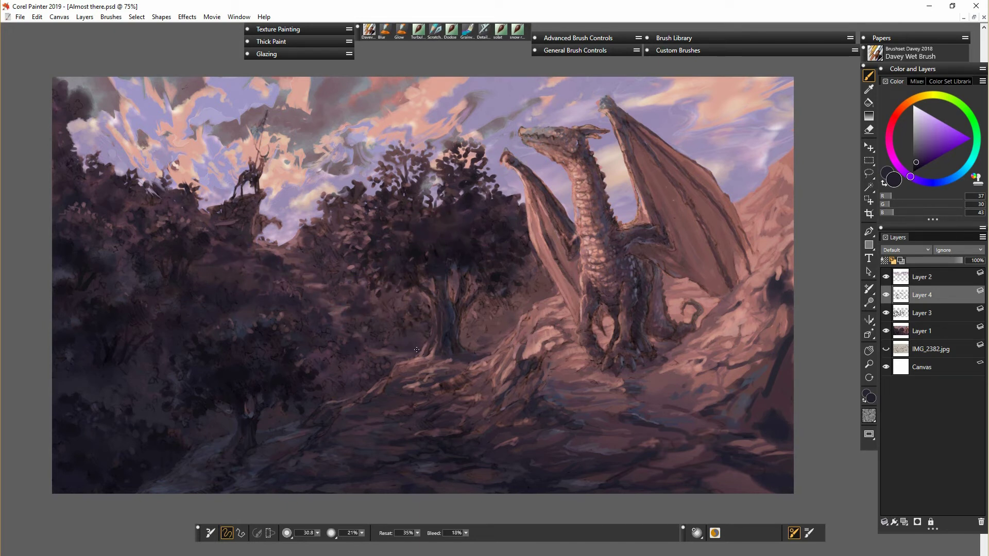
pyautogui.click(378, 334)
pyautogui.click(328, 399)
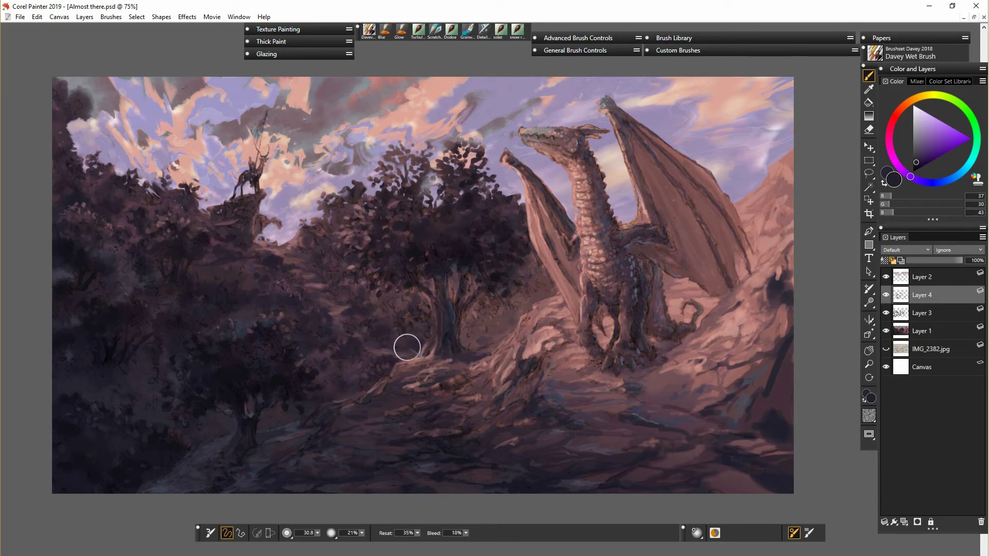
# - Shade the ground beside the large tree's trunk and its canopy with sampled RGB 47, 37, 47
pyautogui.keyDown('alt'); pyautogui.click(481, 313); pyautogui.keyUp('alt')
pyautogui.moveTo(512, 316)
pyautogui.mouseDown()
pyautogui.moveTo(495, 311)
pyautogui.moveTo(526, 315)
pyautogui.mouseUp()
pyautogui.keyDown('alt'); pyautogui.click(505, 320); pyautogui.keyUp('alt')
pyautogui.moveTo(488, 341); pyautogui.dragTo(468, 346)
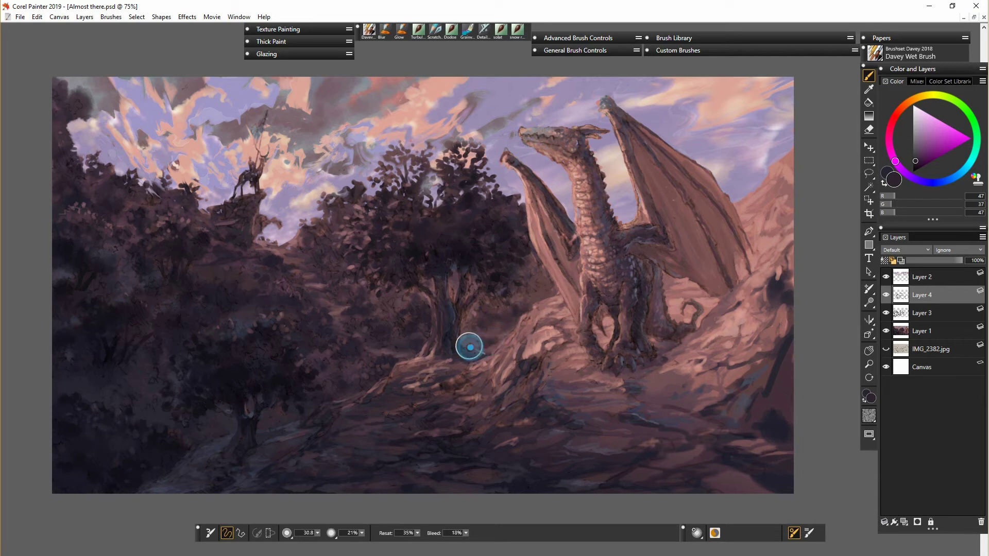
pyautogui.click(403, 217)
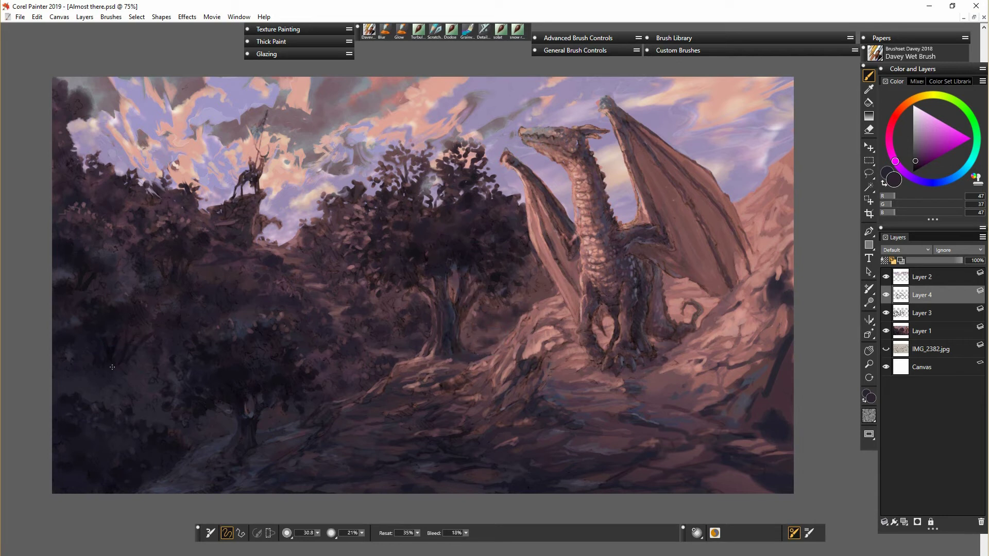
pyautogui.click(445, 251)
# - Shade the dragon's wings, body and hind leg with strokes of RGB 47, 37, 47
pyautogui.click(647, 307)
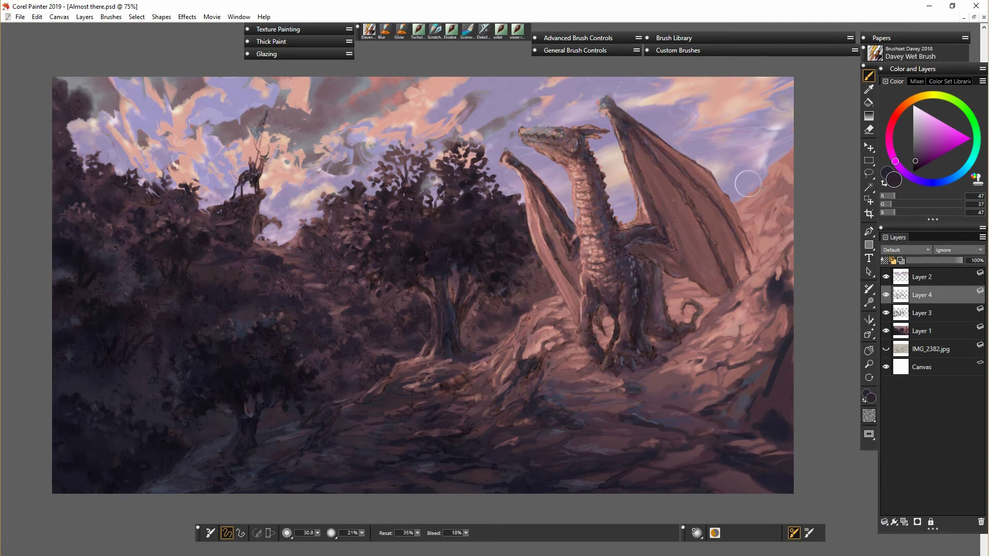
pyautogui.moveTo(679, 242)
pyautogui.mouseDown()
pyautogui.moveTo(645, 190)
pyautogui.moveTo(661, 233)
pyautogui.moveTo(625, 253)
pyautogui.moveTo(579, 257)
pyautogui.mouseUp()
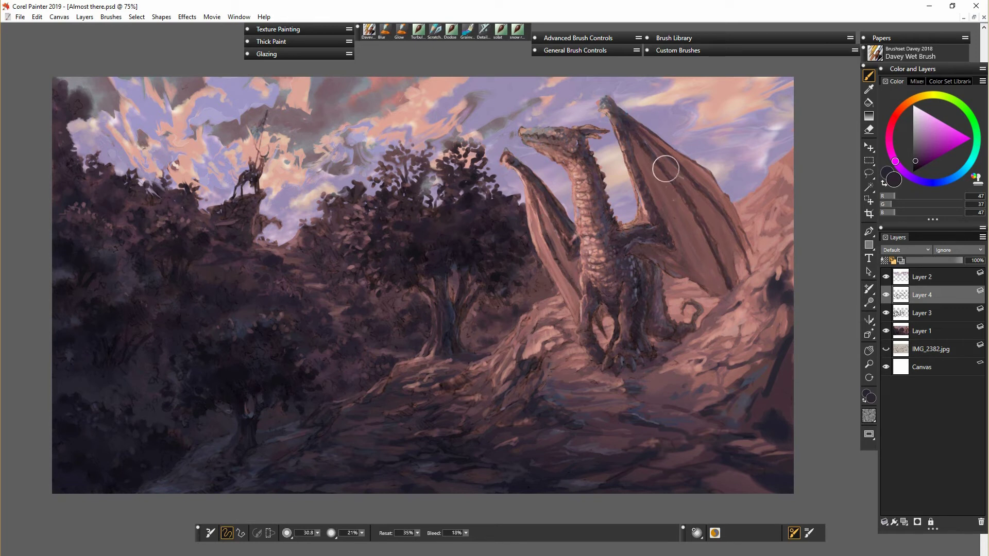
pyautogui.moveTo(648, 263); pyautogui.dragTo(673, 338)
# - Sample the forest shadow, lighten it to RGB 96, 93, 113 and paint cool accents along the forest path and around the tree bases
pyautogui.keyDown('alt'); pyautogui.click(340, 310); pyautogui.keyUp('alt')
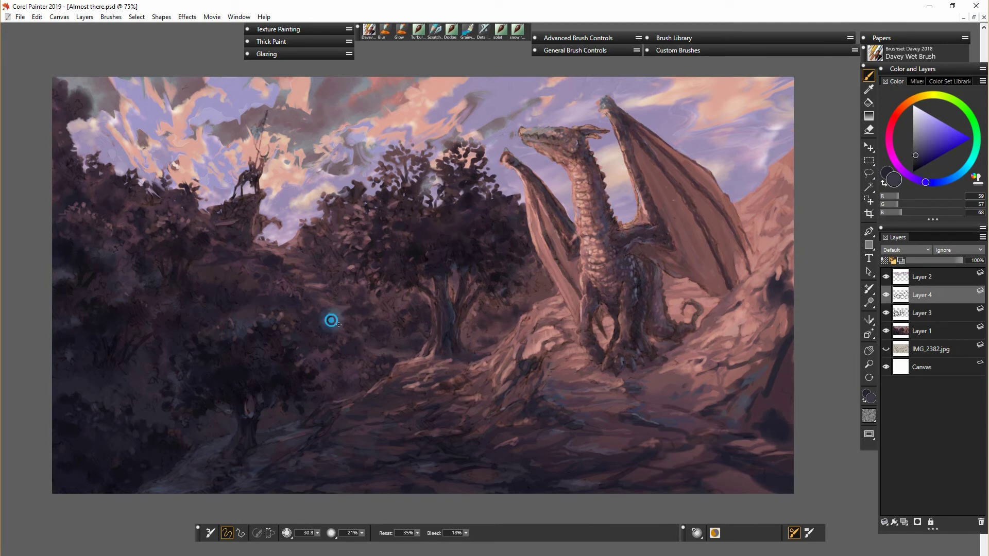
pyautogui.click(917, 150)
pyautogui.click(918, 145)
pyautogui.moveTo(331, 308)
pyautogui.mouseDown()
pyautogui.moveTo(346, 322)
pyautogui.moveTo(323, 303)
pyautogui.mouseUp()
pyautogui.moveTo(380, 352); pyautogui.dragTo(407, 354)
pyautogui.moveTo(285, 429); pyautogui.dragTo(277, 434)
pyautogui.moveTo(203, 447); pyautogui.dragTo(223, 452)
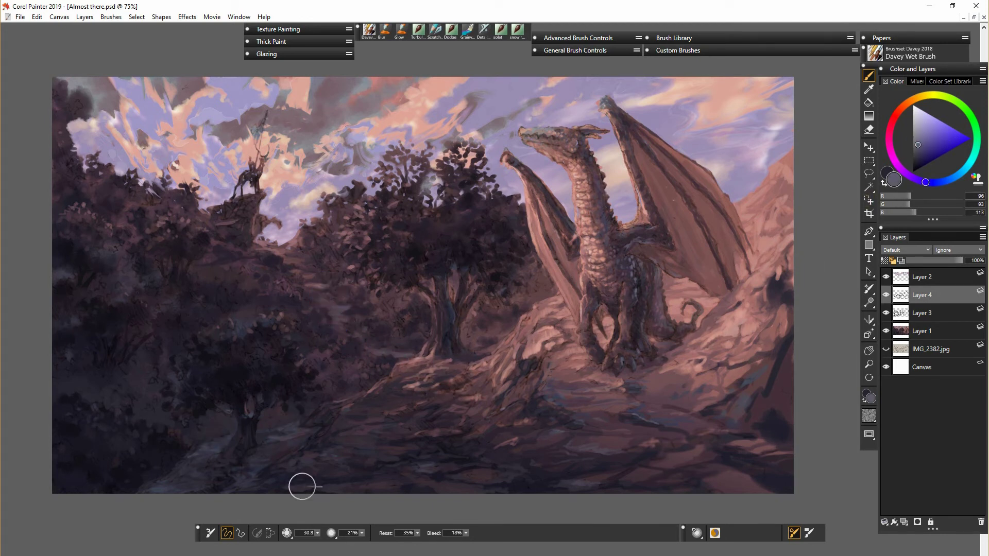
# - Paint cool RGB 96, 93, 113 accents across the foreground rocks from the small tree to the canvas's far edge
pyautogui.moveTo(287, 455); pyautogui.dragTo(308, 443)
pyautogui.moveTo(344, 451)
pyautogui.mouseDown()
pyautogui.moveTo(423, 449)
pyautogui.moveTo(470, 474)
pyautogui.mouseUp()
pyautogui.moveTo(558, 469); pyautogui.dragTo(570, 467)
pyautogui.moveTo(574, 422); pyautogui.dragTo(592, 454)
pyautogui.moveTo(661, 424); pyautogui.dragTo(689, 431)
pyautogui.moveTo(669, 465); pyautogui.dragTo(692, 458)
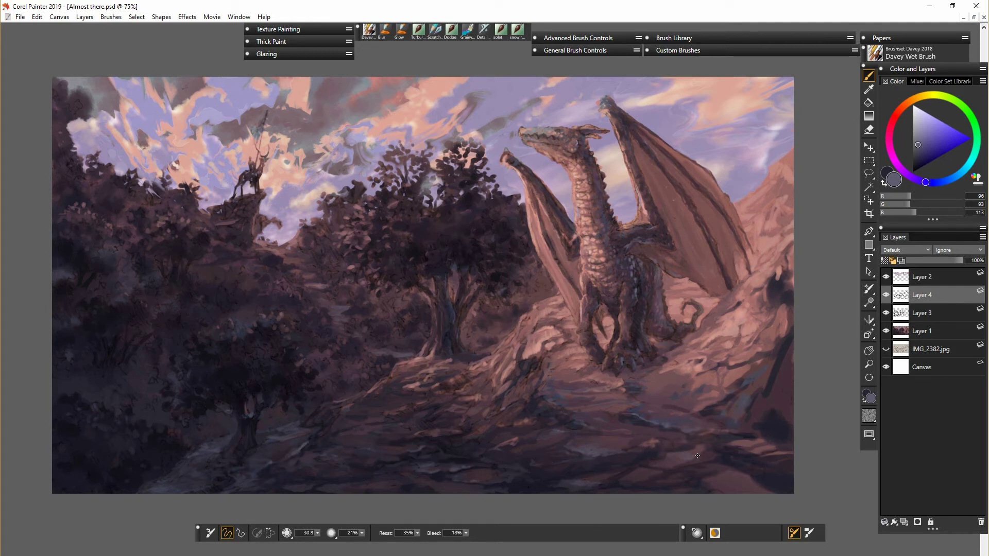
pyautogui.moveTo(757, 446); pyautogui.dragTo(786, 442)
# - Paint over the dark blotches and rocks in the dragon-side foreground corner with sampled RGB 74, 57, 69 and RGB 75, 57, 68
pyautogui.keyDown('alt'); pyautogui.click(756, 432); pyautogui.keyUp('alt')
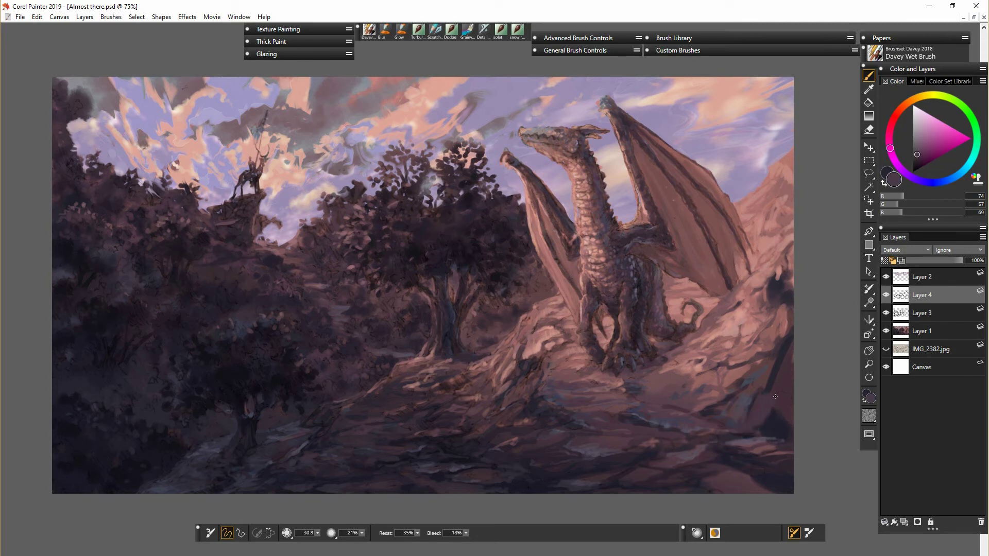
pyautogui.moveTo(632, 423); pyautogui.dragTo(648, 427)
pyautogui.moveTo(575, 425); pyautogui.dragTo(541, 446)
pyautogui.keyDown('alt'); pyautogui.click(705, 456); pyautogui.keyUp('alt')
pyautogui.moveTo(661, 474)
pyautogui.mouseDown()
pyautogui.moveTo(636, 480)
pyautogui.moveTo(745, 488)
pyautogui.mouseUp()
pyautogui.moveTo(732, 450)
pyautogui.mouseDown()
pyautogui.moveTo(762, 454)
pyautogui.moveTo(771, 399)
pyautogui.mouseUp()
pyautogui.keyDown('alt'); pyautogui.click(780, 357); pyautogui.keyUp('alt')
pyautogui.moveTo(624, 441); pyautogui.dragTo(598, 450)
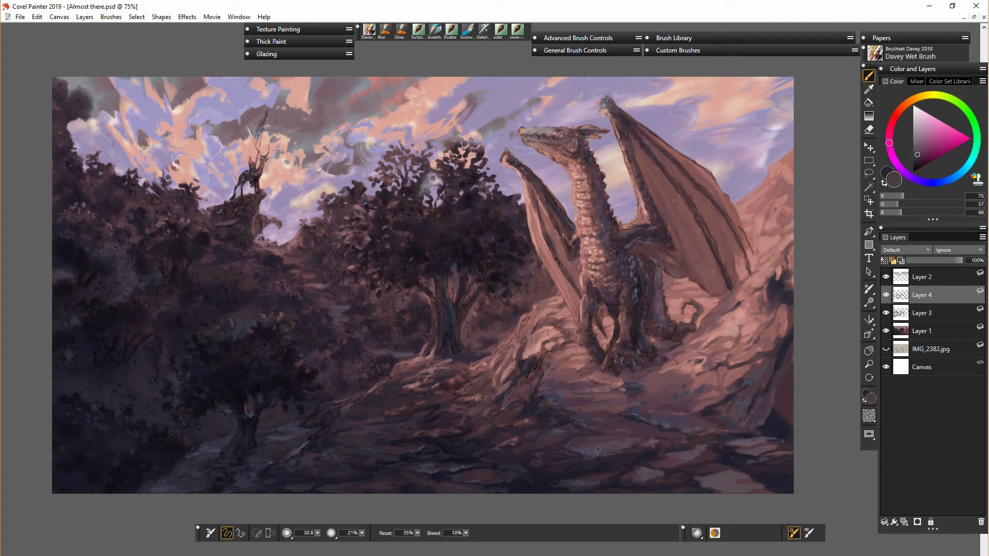
# - Refine the central foreground rocks with sampled RGB 104, 71, 77 and toggle the visibility of Layer 4
pyautogui.click(473, 473)
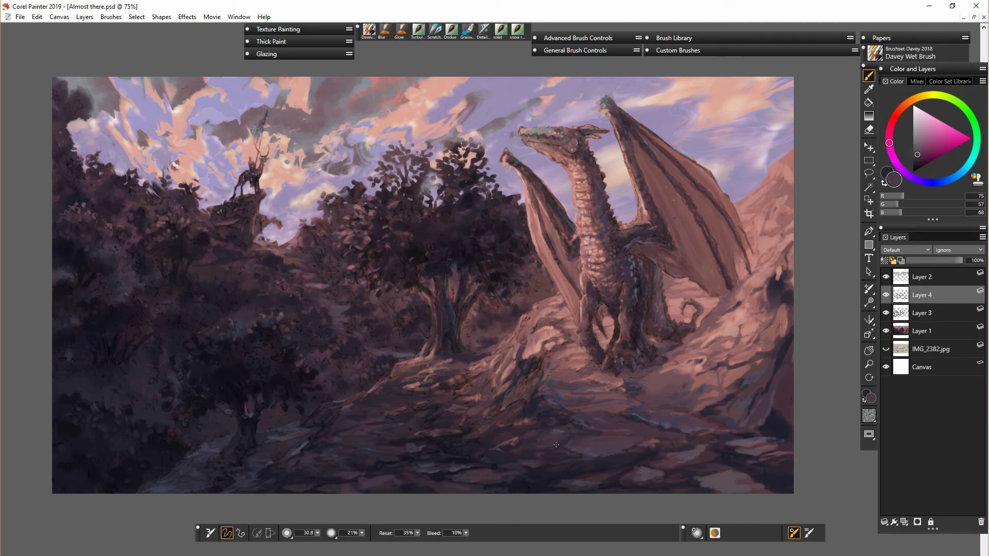
pyautogui.keyDown('alt'); pyautogui.click(572, 447); pyautogui.keyUp('alt')
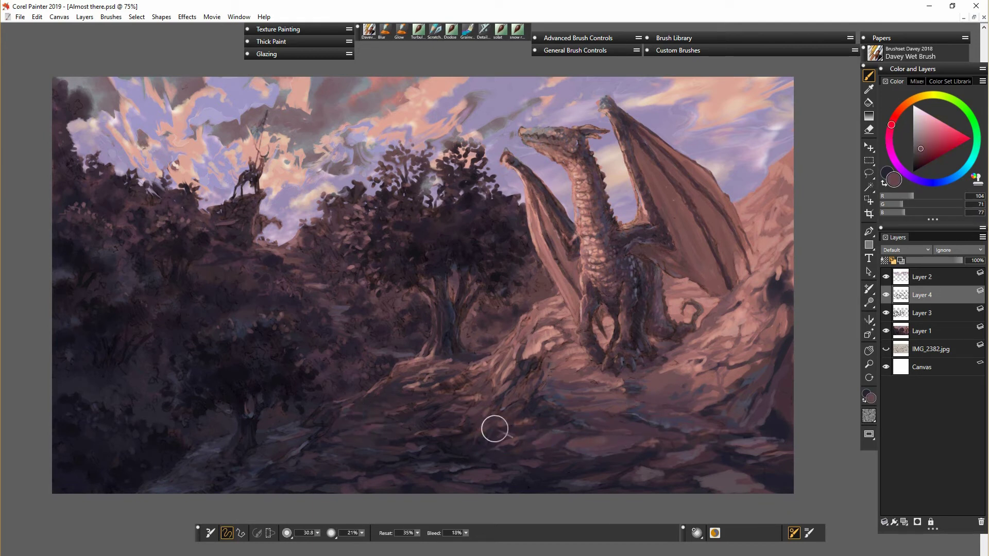
pyautogui.moveTo(470, 419); pyautogui.dragTo(490, 397)
pyautogui.keyDown('alt'); pyautogui.click(477, 386); pyautogui.keyUp('alt')
pyautogui.click(886, 296)
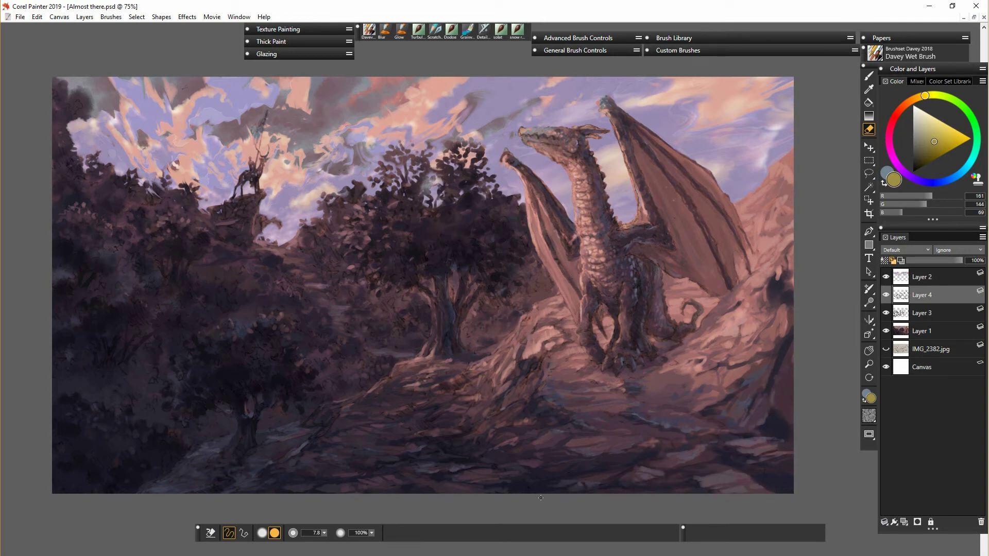
# - Apply a Uniform Color adjustment to Layer 2 with Adjust Colors, tuning its saturation and value
pyautogui.click(663, 458)
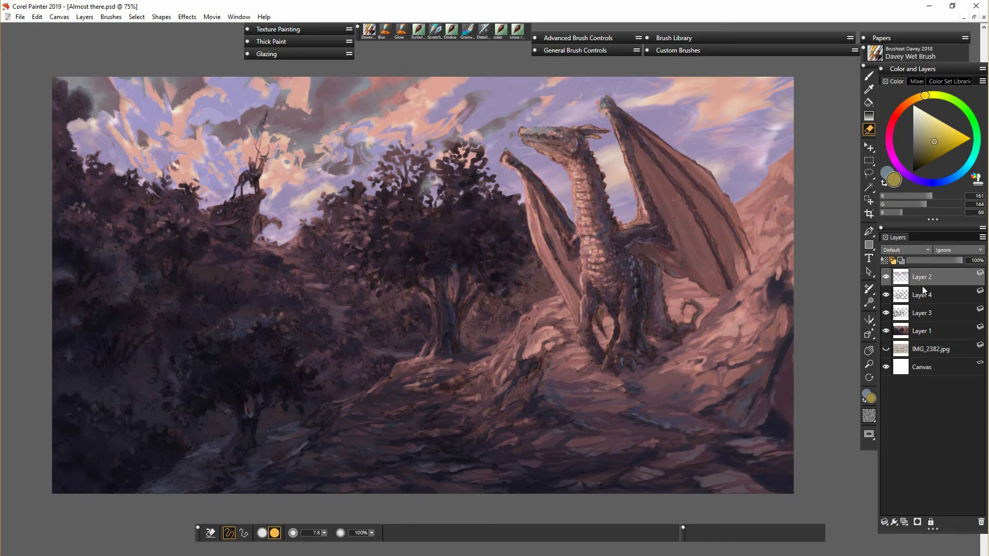
pyautogui.click(563, 137)
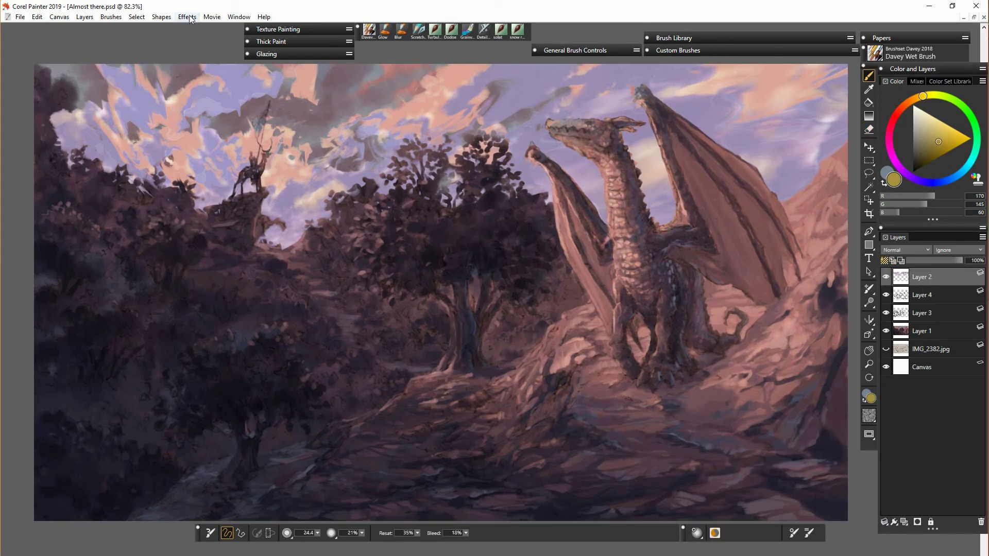
pyautogui.click(187, 17)
pyautogui.moveTo(217, 55)
pyautogui.click(361, 66)
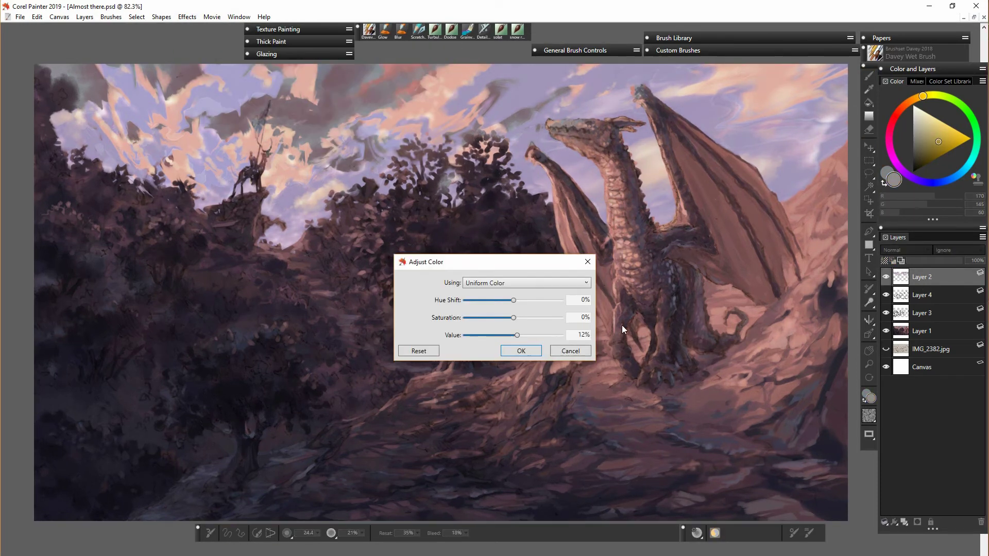
pyautogui.moveTo(514, 319)
pyautogui.mouseDown()
pyautogui.moveTo(515, 336)
pyautogui.moveTo(518, 305)
pyautogui.mouseUp()
pyautogui.click(522, 352)
# - Apply Adjust Colors to Layer 4 using Uniform Color, tuning its value
pyautogui.click(922, 295)
pyautogui.click(212, 17)
pyautogui.moveTo(187, 17)
pyautogui.moveTo(211, 54)
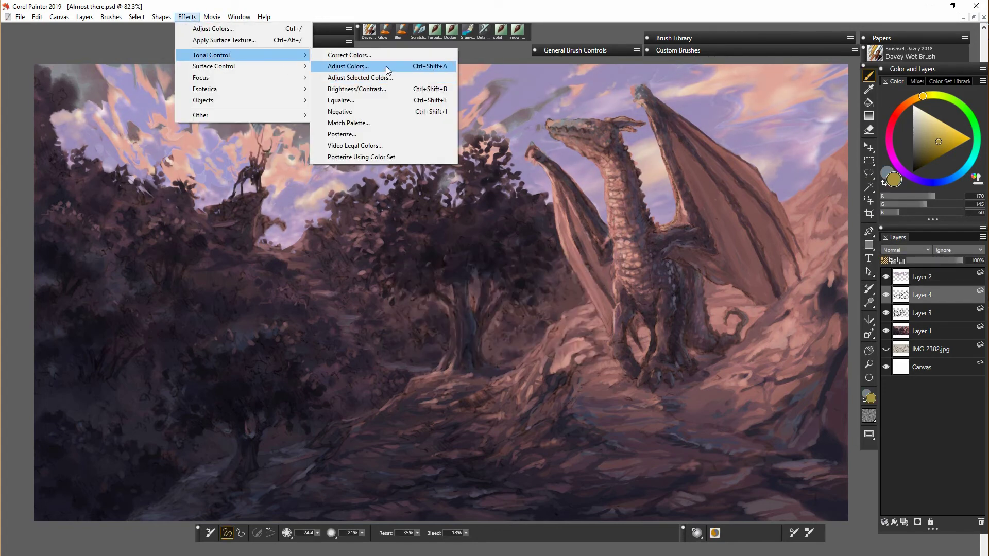
pyautogui.click(384, 68)
pyautogui.moveTo(506, 335); pyautogui.dragTo(514, 336)
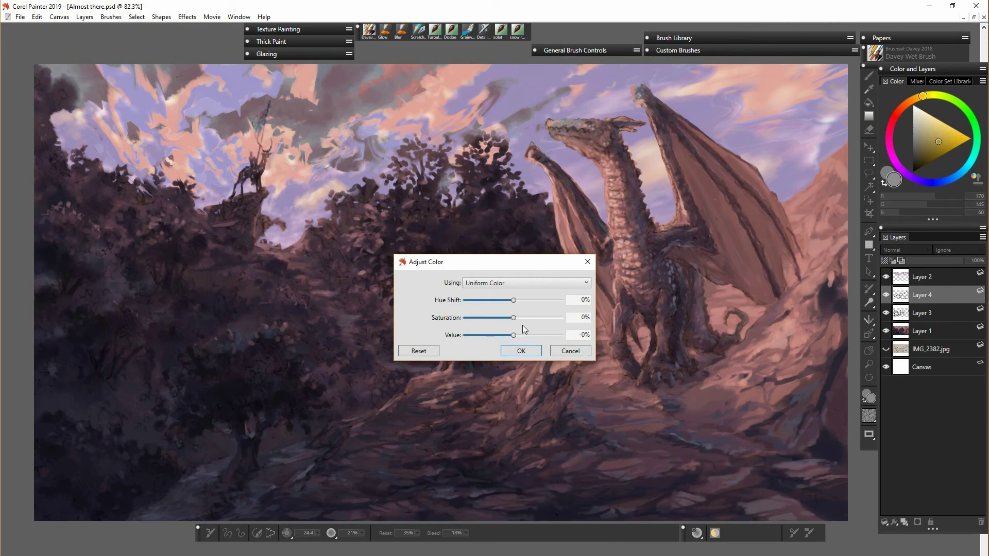
pyautogui.click(520, 351)
# - Apply a Uniform Color adjustment to Layer 3 with hue shift 4%, saturation 9% and value 12%
pyautogui.click(922, 313)
pyautogui.doubleClick(706, 51)
pyautogui.click(672, 131)
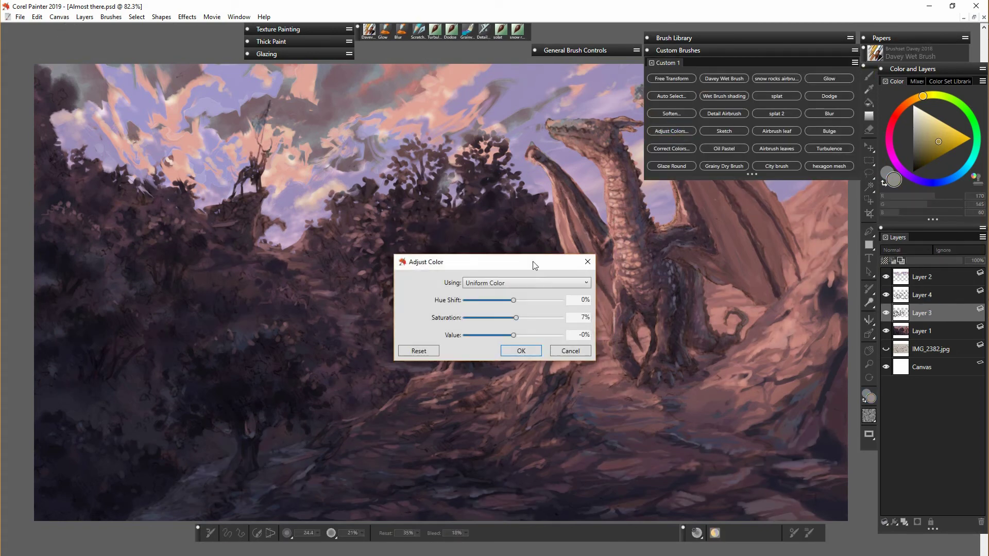
pyautogui.moveTo(533, 263); pyautogui.dragTo(788, 289)
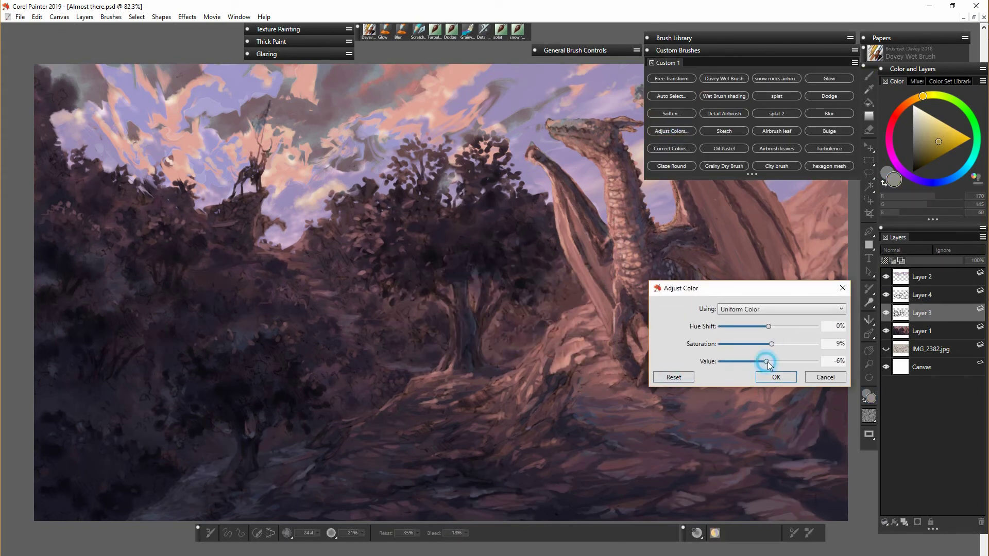
pyautogui.moveTo(765, 363); pyautogui.dragTo(776, 363)
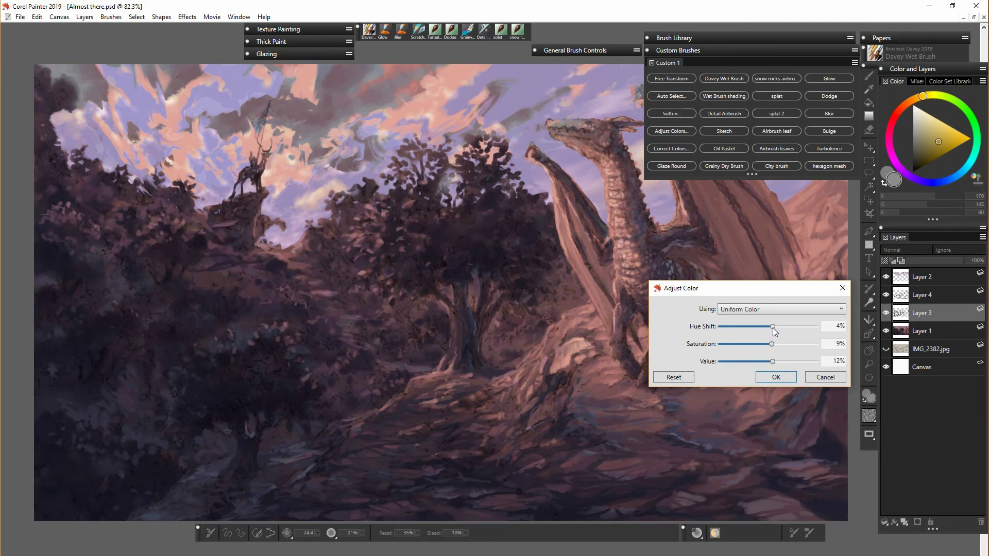
pyautogui.click(776, 378)
# - Apply a Uniform Color adjustment to Layer 1 with saturation 4% and value -3%
pyautogui.click(922, 331)
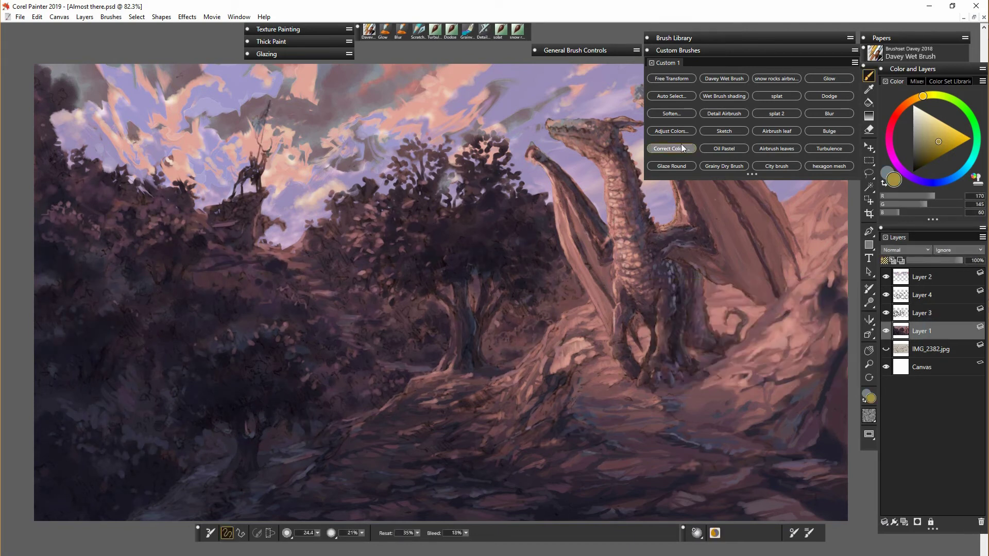
pyautogui.click(671, 132)
pyautogui.moveTo(520, 262); pyautogui.dragTo(764, 248)
pyautogui.moveTo(756, 322); pyautogui.dragTo(755, 324)
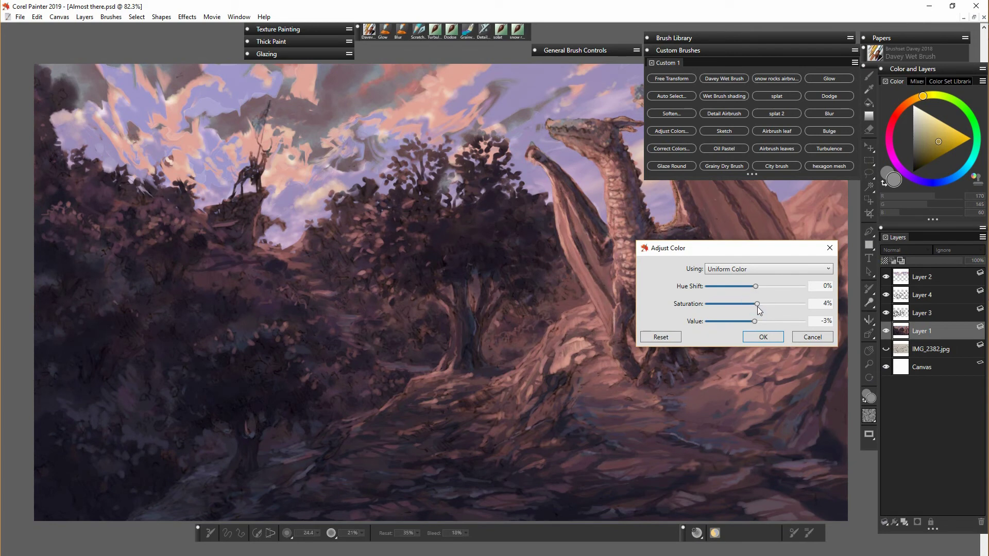
pyautogui.click(763, 337)
# - Raise the contrast of Layer 1 to about 6 with Brightness/Contrast
pyautogui.click(187, 17)
pyautogui.moveTo(232, 54)
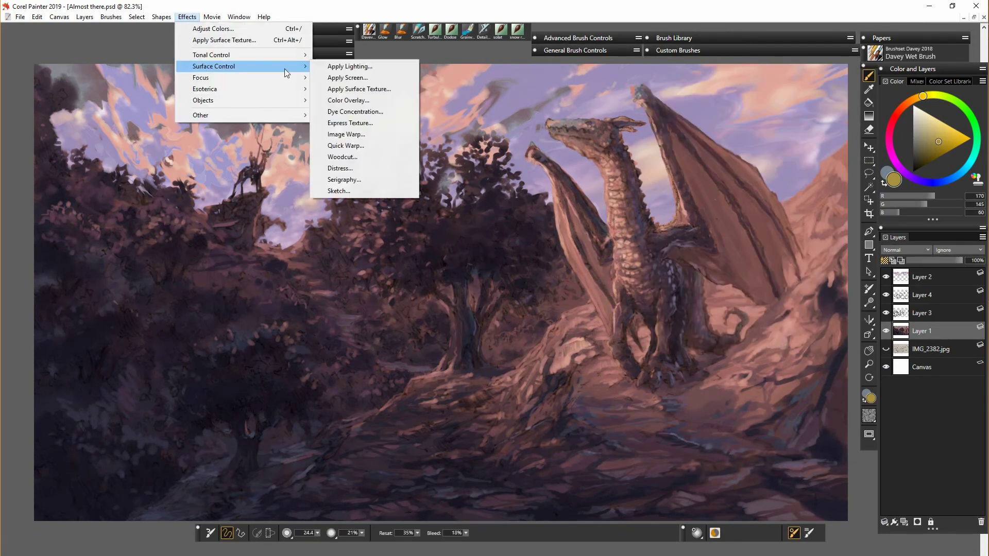
pyautogui.click(394, 94)
pyautogui.moveTo(505, 316); pyautogui.dragTo(511, 315)
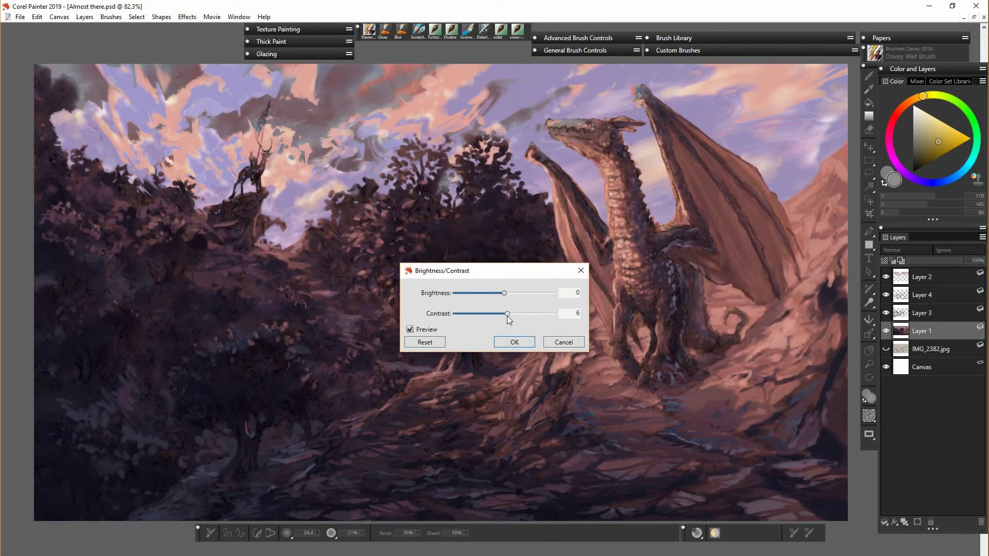
pyautogui.press('Return')
# - Merge Layer 3 and Layer 4 into Layer 1 and make the merged layer active
pyautogui.click(899, 313)
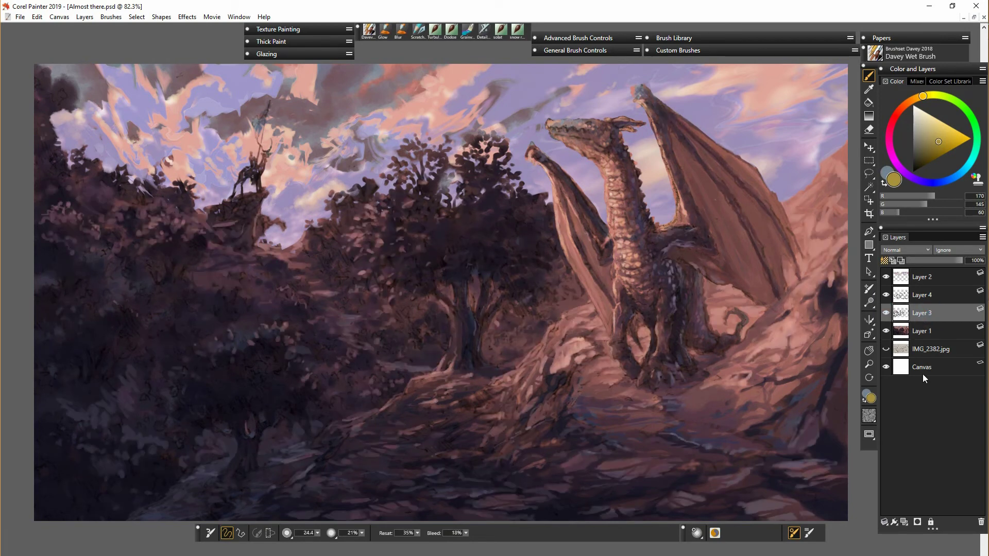
pyautogui.hotkey('ctrl', 'e')
pyautogui.hotkey('ctrl', 'e')
pyautogui.click(910, 300)
# - Add a layer above Layer 1 with Pick Up Underlying Color enabled, sample a light rock colour and set the brush size to 6.9
pyautogui.hotkey('ctrl', '+')
pyautogui.hotkey('ctrl', '+')
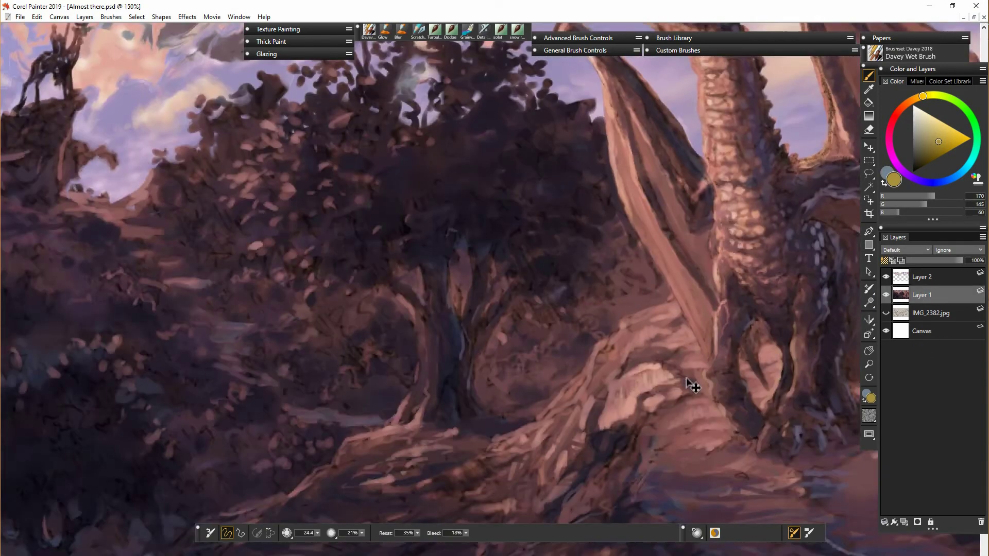
pyautogui.moveTo(691, 382); pyautogui.dragTo(542, 431)
pyautogui.hotkey('ctrl', 'shift', 'n')
pyautogui.click(894, 262)
pyautogui.keyDown('alt'); pyautogui.click(476, 478); pyautogui.keyUp('alt')
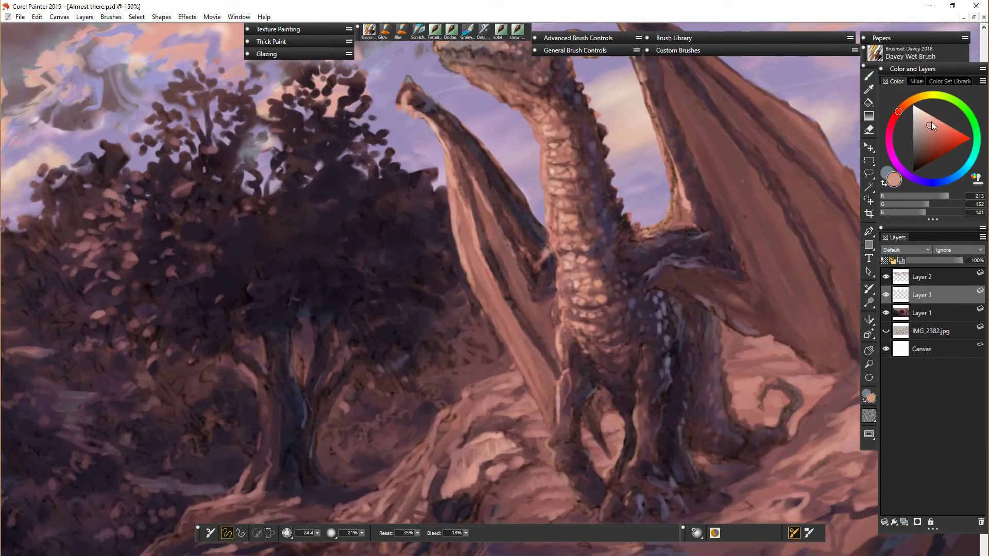
pyautogui.moveTo(317, 534); pyautogui.dragTo(294, 545)
# - Paint fine warm highlights in RGB 234, 183, 158 on the rocks and the dragon's legs, chest, shoulder and nearer wing
pyautogui.moveTo(379, 489)
pyautogui.mouseDown()
pyautogui.moveTo(406, 474)
pyautogui.moveTo(448, 410)
pyautogui.mouseUp()
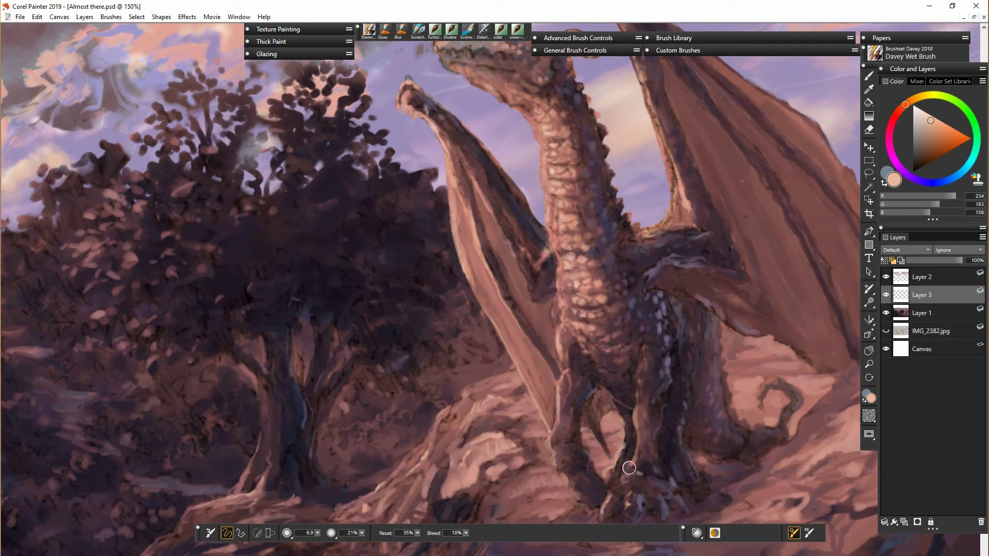
pyautogui.moveTo(629, 469); pyautogui.dragTo(639, 412)
pyautogui.click(533, 284)
pyautogui.click(531, 282)
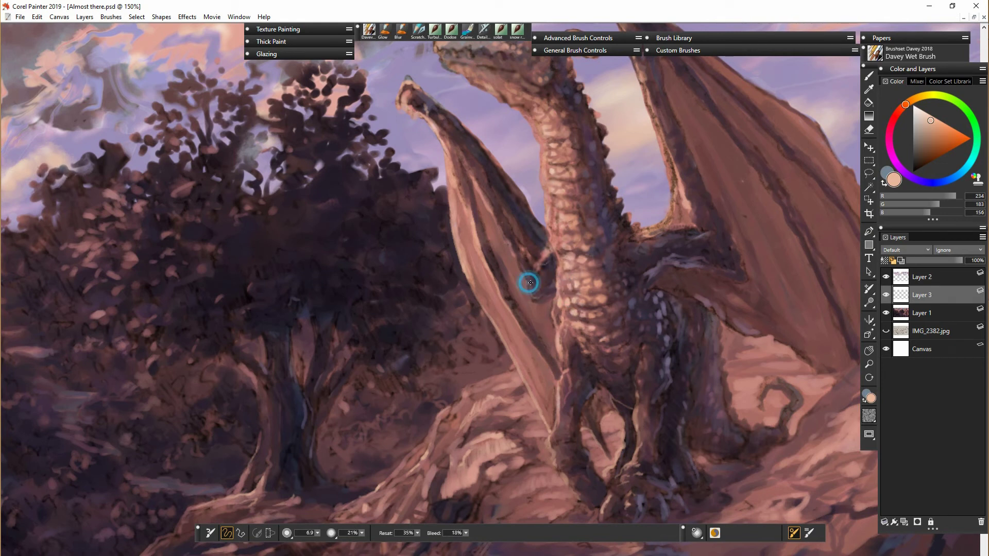
pyautogui.click(452, 118)
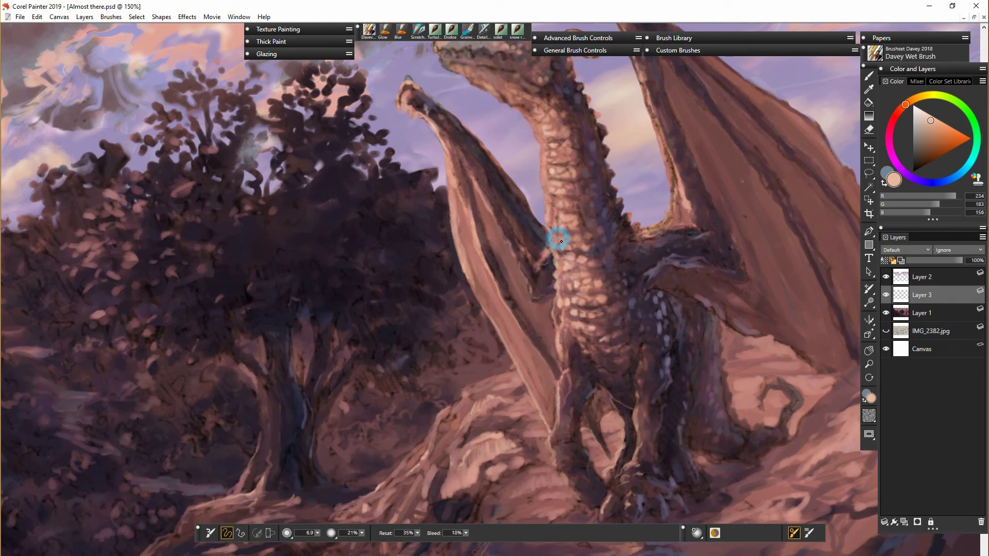
pyautogui.click(592, 335)
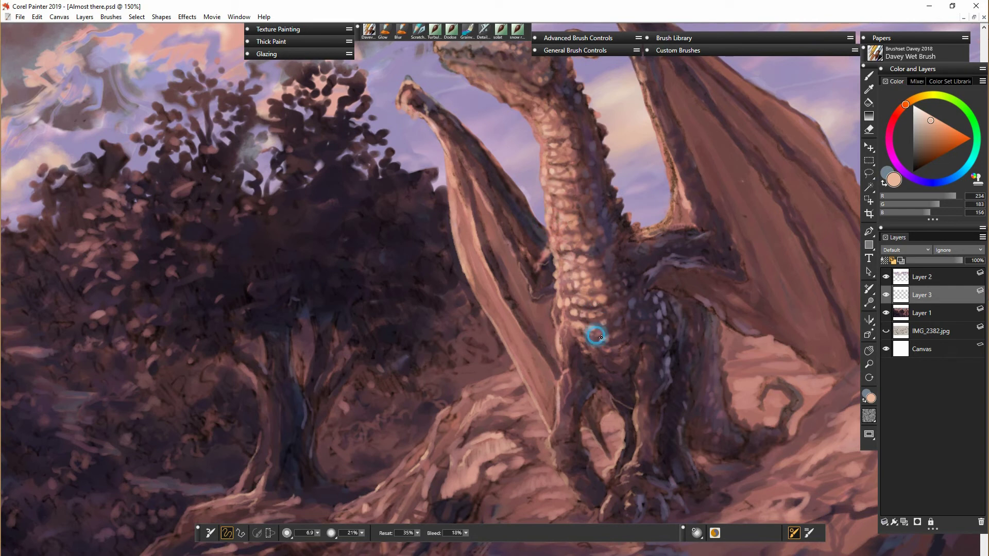
pyautogui.click(682, 232)
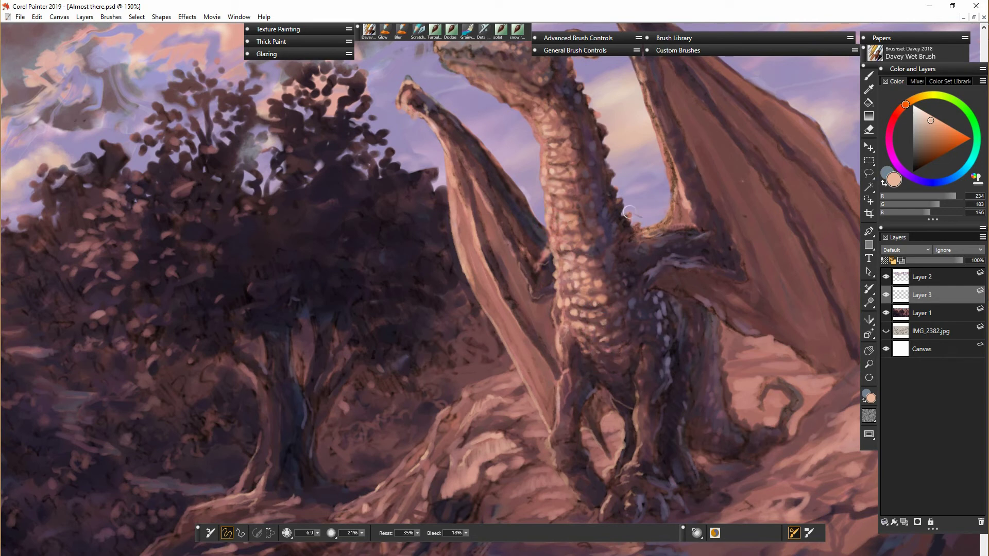
pyautogui.click(518, 259)
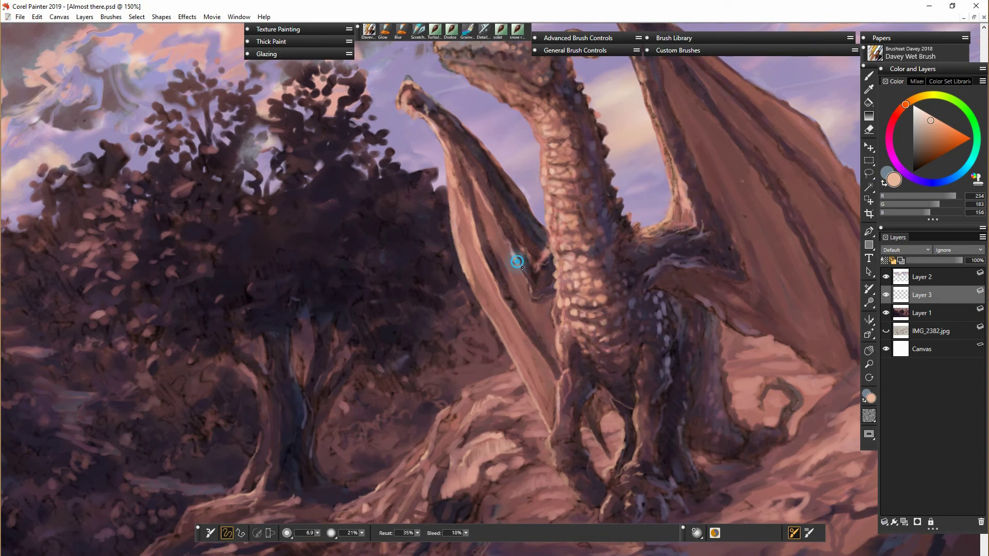
pyautogui.click(473, 173)
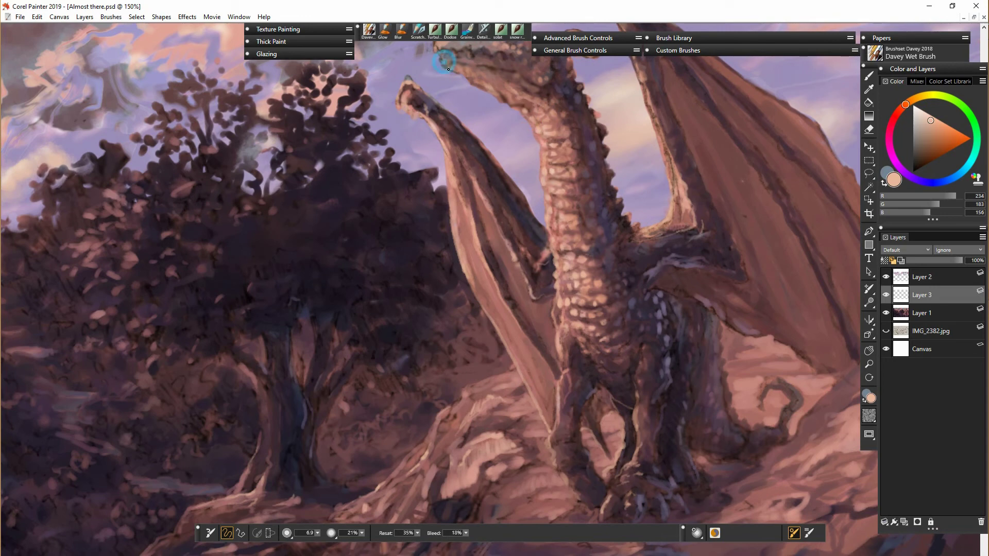
# - Add warm highlights to the dragon's head crest, upper neck and the leading arm of the large raised wing
pyautogui.moveTo(446, 60); pyautogui.dragTo(393, 220)
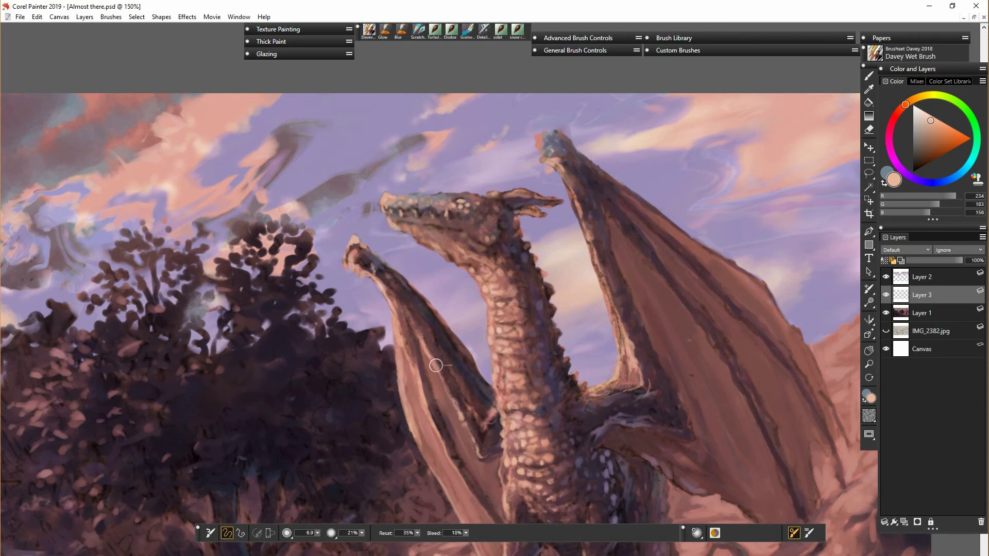
pyautogui.click(506, 192)
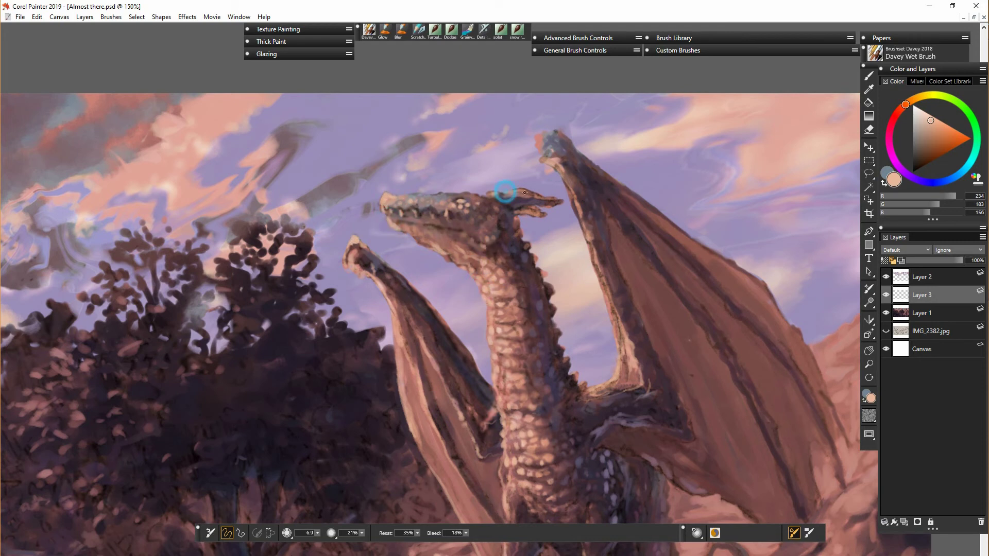
pyautogui.moveTo(579, 217); pyautogui.dragTo(611, 324)
pyautogui.click(613, 287)
pyautogui.click(602, 250)
pyautogui.click(591, 214)
pyautogui.click(569, 168)
pyautogui.click(625, 297)
pyautogui.click(526, 244)
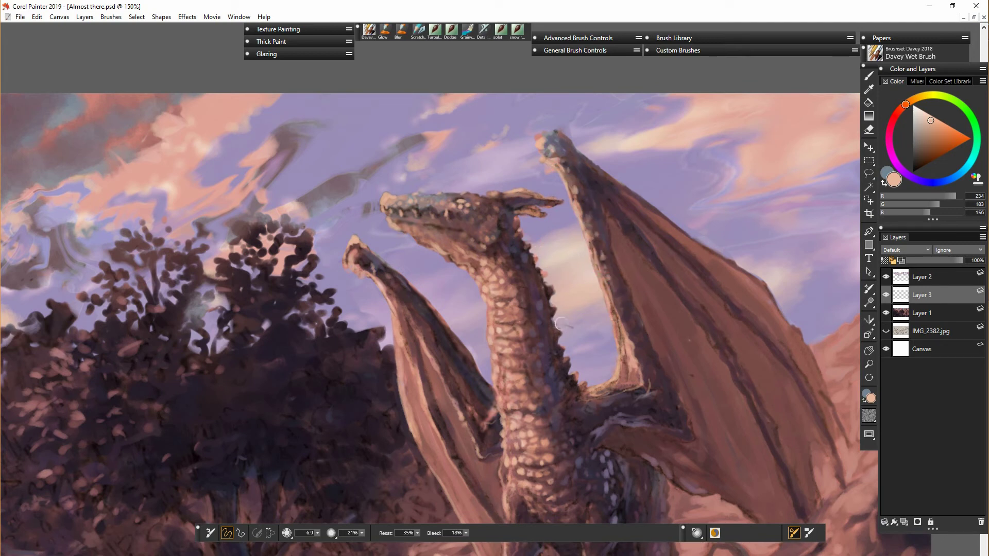
# - Choose violet RGB 129, 112, 156 and dab scale highlights on the back of the dragon's upper neck and jaw
pyautogui.click(916, 179)
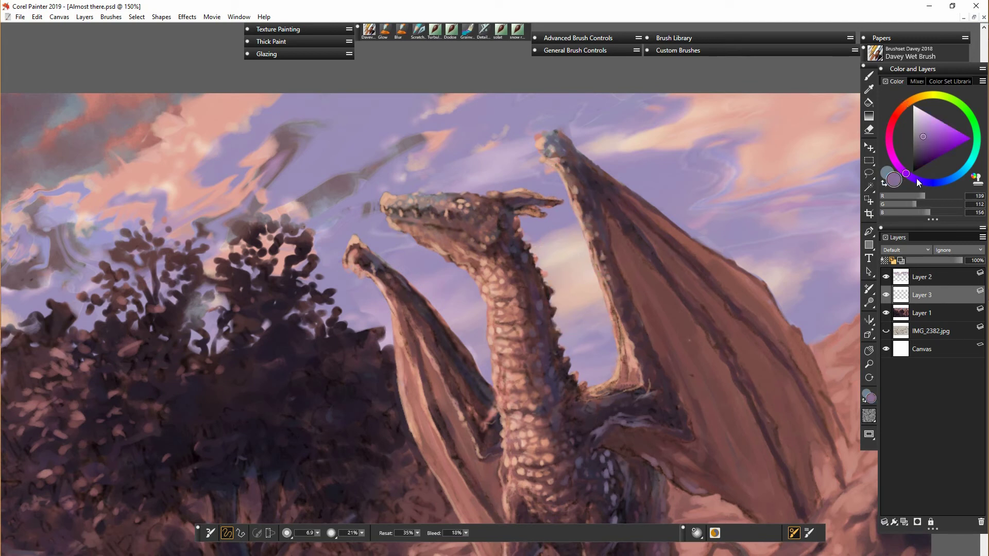
pyautogui.click(522, 270)
pyautogui.click(520, 247)
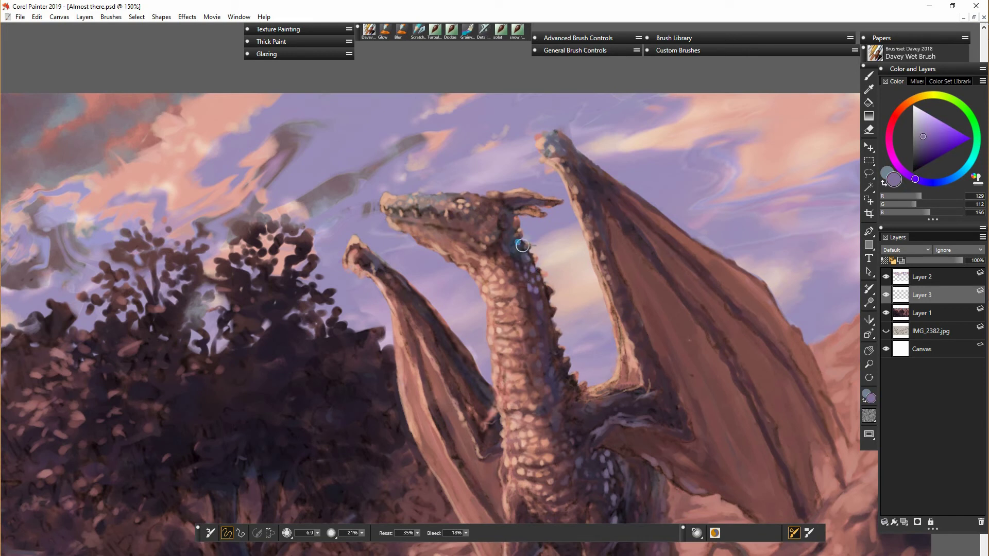
pyautogui.click(515, 241)
pyautogui.click(501, 227)
pyautogui.click(510, 215)
pyautogui.click(518, 207)
# - Dab violet scale highlights down the leading arm of the dragon's large raised wing
pyautogui.click(584, 186)
pyautogui.click(570, 156)
pyautogui.click(619, 212)
pyautogui.click(606, 241)
pyautogui.click(628, 298)
pyautogui.click(640, 327)
# - Dab violet scale highlights over the dragon's lower neck, shoulder, wing joint and upper flank
pyautogui.click(561, 382)
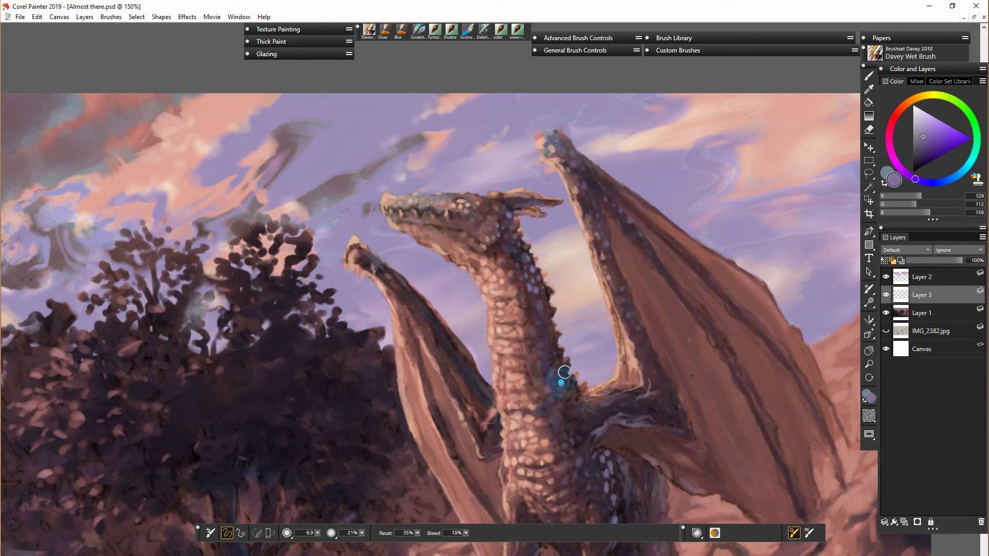
pyautogui.click(566, 379)
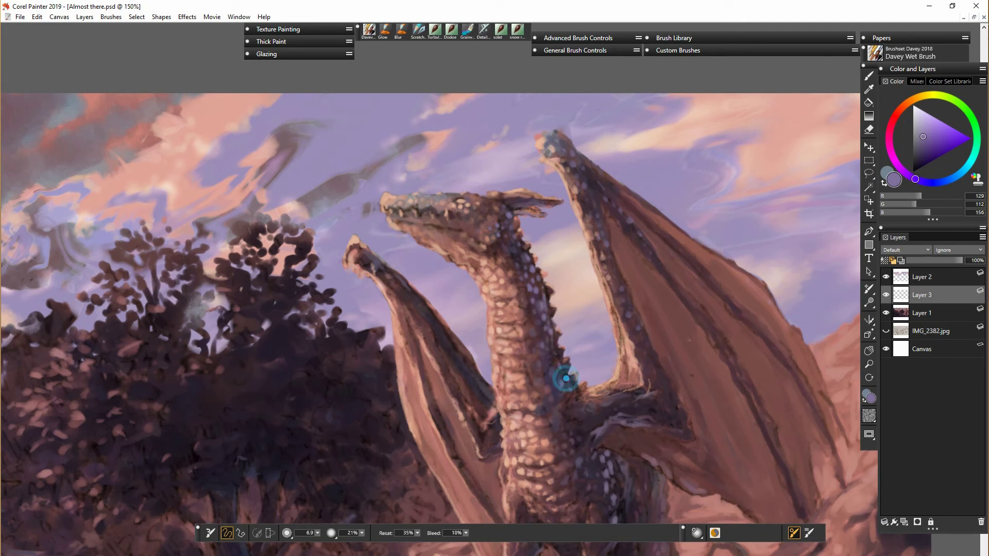
pyautogui.click(585, 401)
pyautogui.click(569, 414)
pyautogui.click(598, 429)
pyautogui.moveTo(667, 432)
pyautogui.mouseDown()
pyautogui.moveTo(690, 435)
pyautogui.moveTo(661, 362)
pyautogui.mouseUp()
pyautogui.click(665, 402)
pyautogui.click(625, 399)
pyautogui.click(635, 484)
pyautogui.click(623, 461)
# - Dab violet highlights along the ribs of the dragon's large wing membrane
pyautogui.moveTo(680, 415); pyautogui.dragTo(463, 361)
pyautogui.click(476, 205)
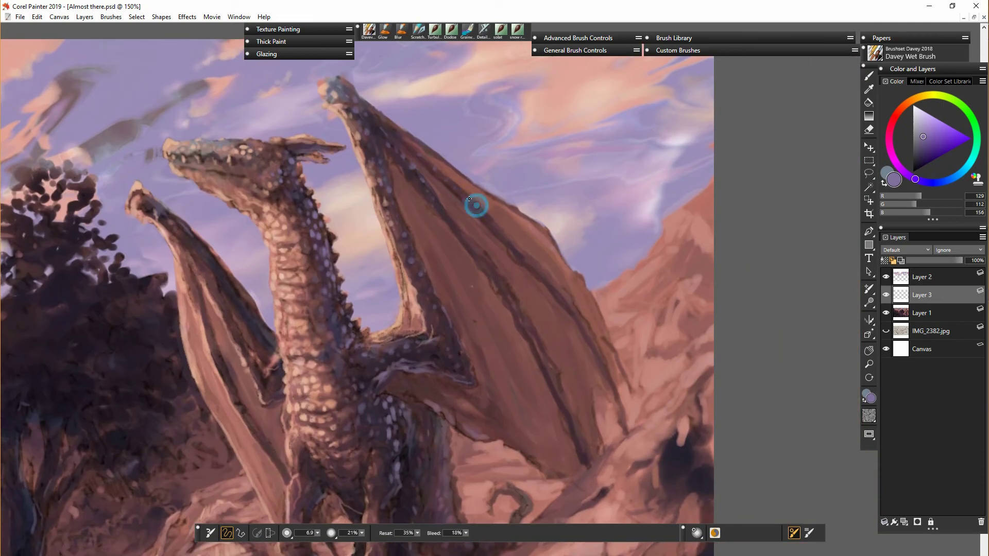
pyautogui.click(504, 290)
pyautogui.click(525, 324)
pyautogui.click(543, 353)
pyautogui.click(559, 392)
pyautogui.click(572, 423)
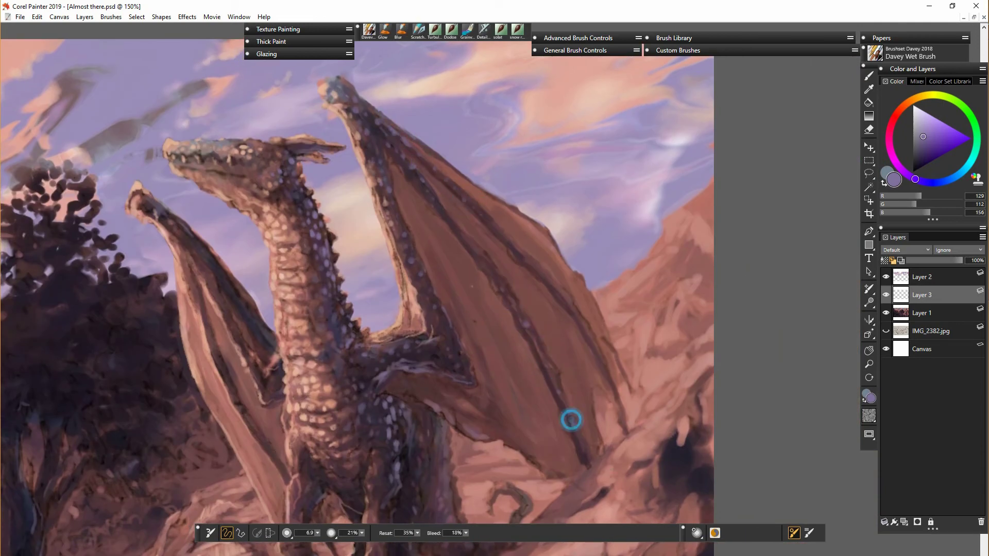
pyautogui.click(601, 360)
pyautogui.click(577, 316)
# - Paint violet scale highlights on the dragon's flank and the upper part of its legs
pyautogui.click(425, 420)
pyautogui.moveTo(424, 420); pyautogui.dragTo(462, 308)
pyautogui.click(459, 343)
pyautogui.click(438, 392)
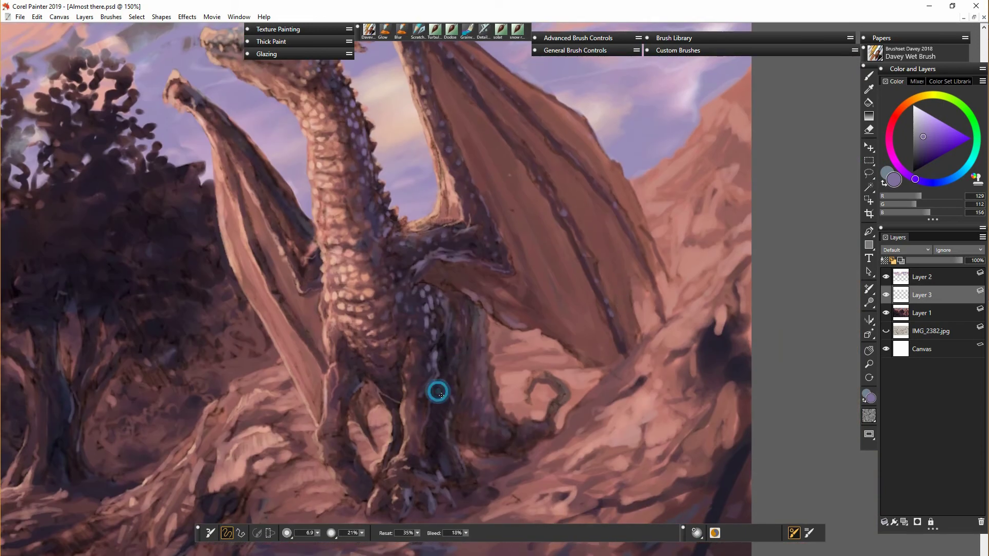
pyautogui.click(460, 314)
pyautogui.click(459, 301)
pyautogui.click(456, 399)
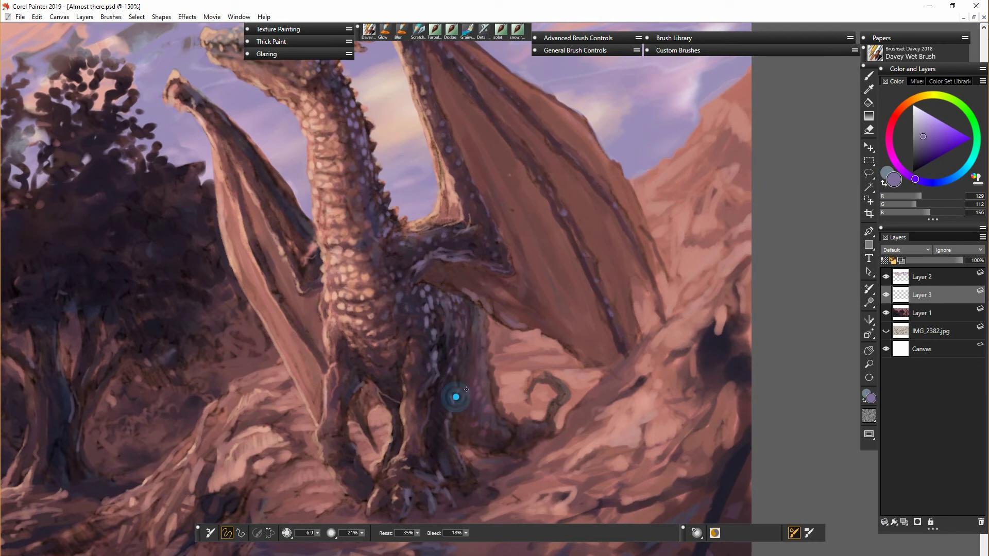
# - Extend the violet scale highlights over the dragon's hind leg, tail base and front legs
pyautogui.click(483, 369)
pyautogui.click(473, 348)
pyautogui.click(499, 415)
pyautogui.click(516, 436)
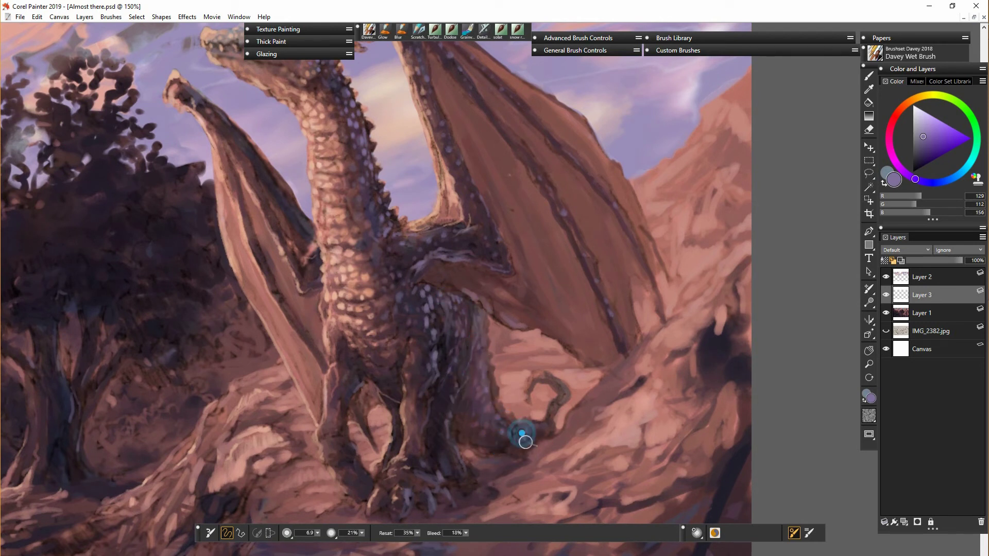
pyautogui.click(413, 432)
pyautogui.click(340, 411)
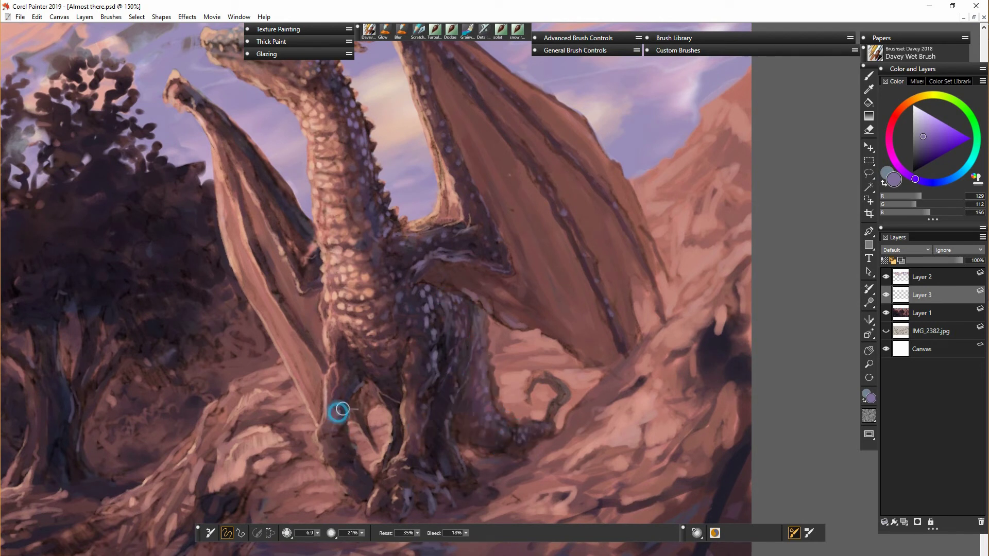
# - Refine the dragon's front legs and claws with sampled RGB 83, 65, 89 and RGB 183, 118, 107
pyautogui.keyDown('alt'); pyautogui.click(392, 379); pyautogui.keyUp('alt')
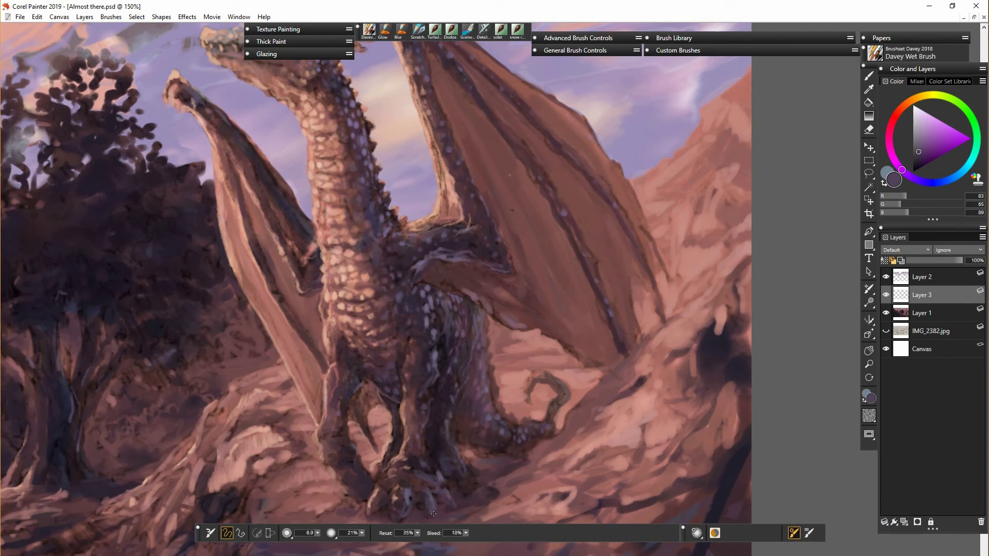
pyautogui.keyDown('alt'); pyautogui.click(334, 489); pyautogui.keyUp('alt')
pyautogui.moveTo(360, 489); pyautogui.dragTo(365, 506)
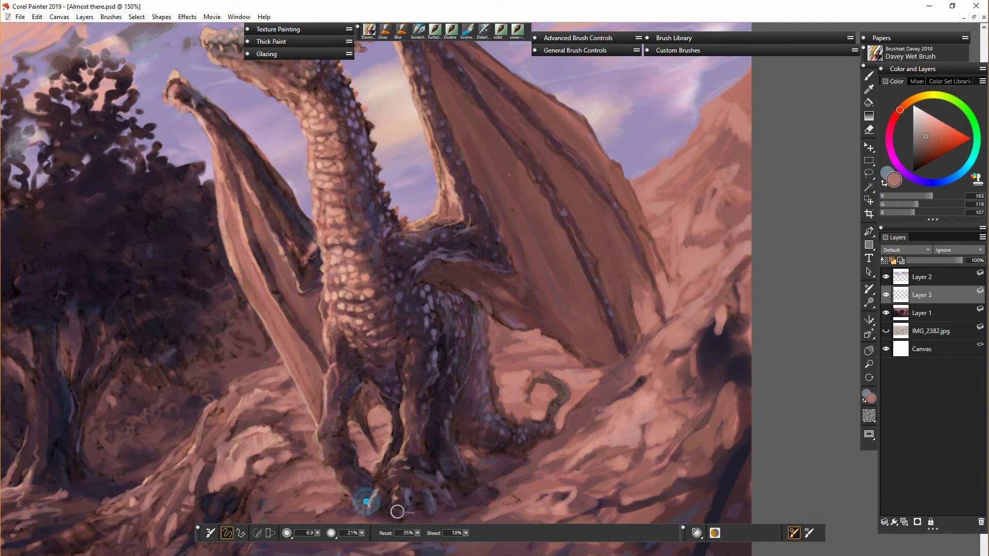
# - Paint RGB 228, 176, 155 rim highlights along the curled tail and lower wing edge, and sample RGB 81, 55, 64 near the feet
pyautogui.keyDown('alt'); pyautogui.click(530, 416); pyautogui.keyUp('alt')
pyautogui.keyDown('alt'); pyautogui.click(516, 418); pyautogui.keyUp('alt')
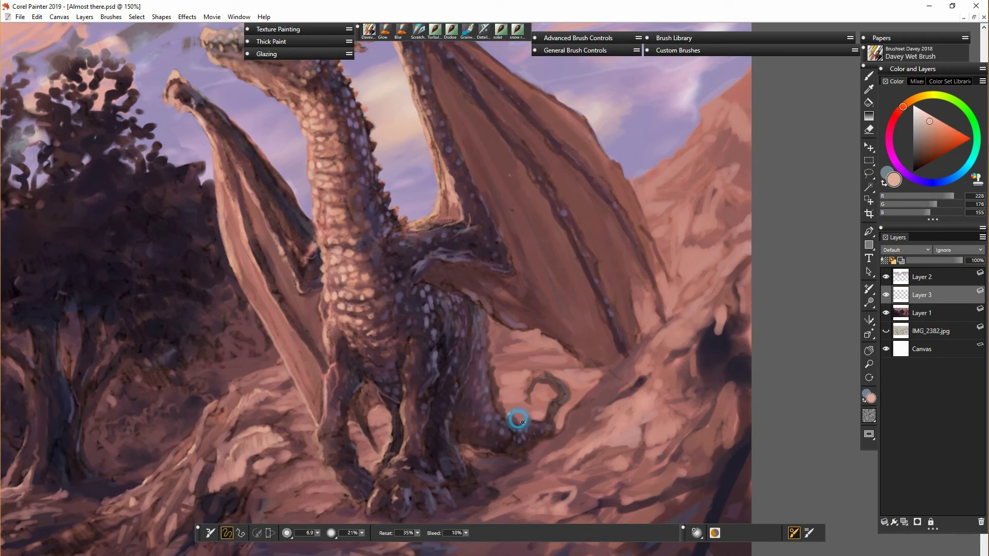
pyautogui.keyDown('alt'); pyautogui.click(526, 397); pyautogui.keyUp('alt')
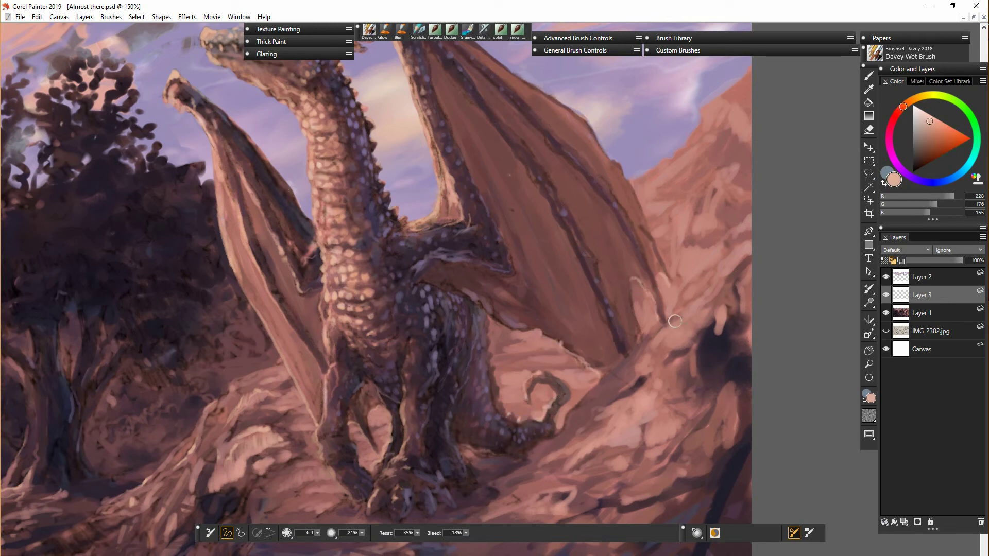
pyautogui.keyDown('alt'); pyautogui.click(477, 486); pyautogui.keyUp('alt')
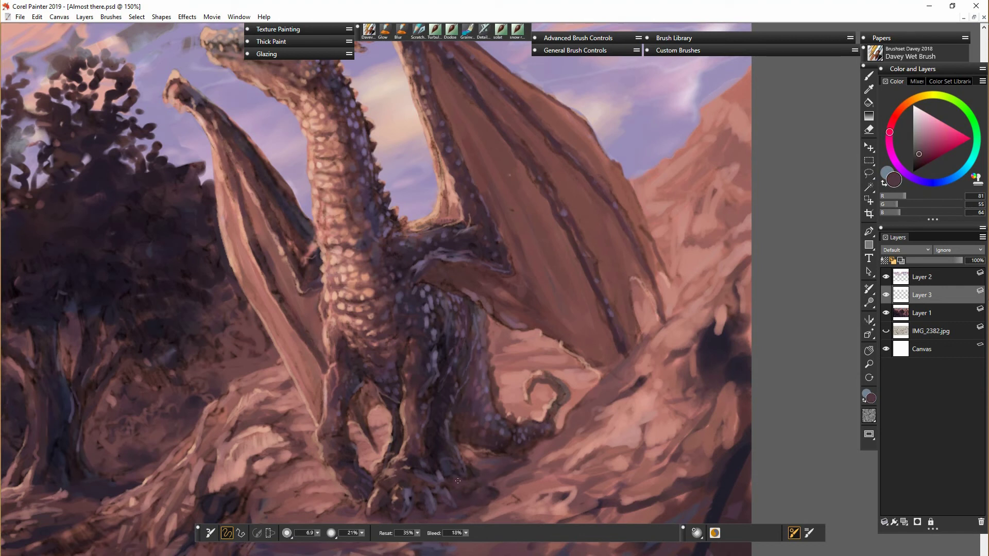
# - Refine the shading on the dragon's hind leg and flank with sampled RGB 42, 32, 41 and RGB 76, 64, 87
pyautogui.keyDown('alt'); pyautogui.click(453, 392); pyautogui.keyUp('alt')
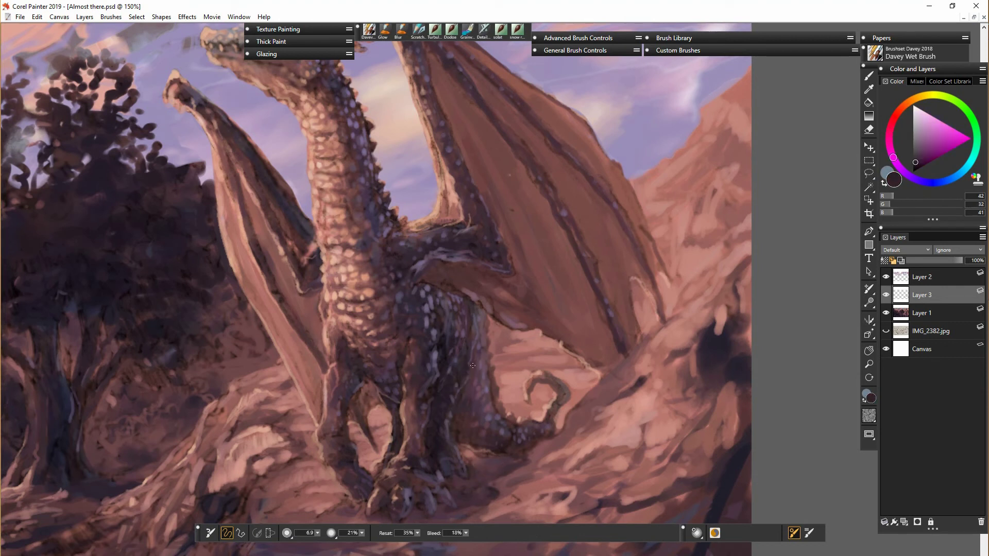
pyautogui.moveTo(470, 364); pyautogui.dragTo(475, 323)
pyautogui.keyDown('alt'); pyautogui.click(455, 368); pyautogui.keyUp('alt')
pyautogui.click(460, 352)
pyautogui.click(467, 318)
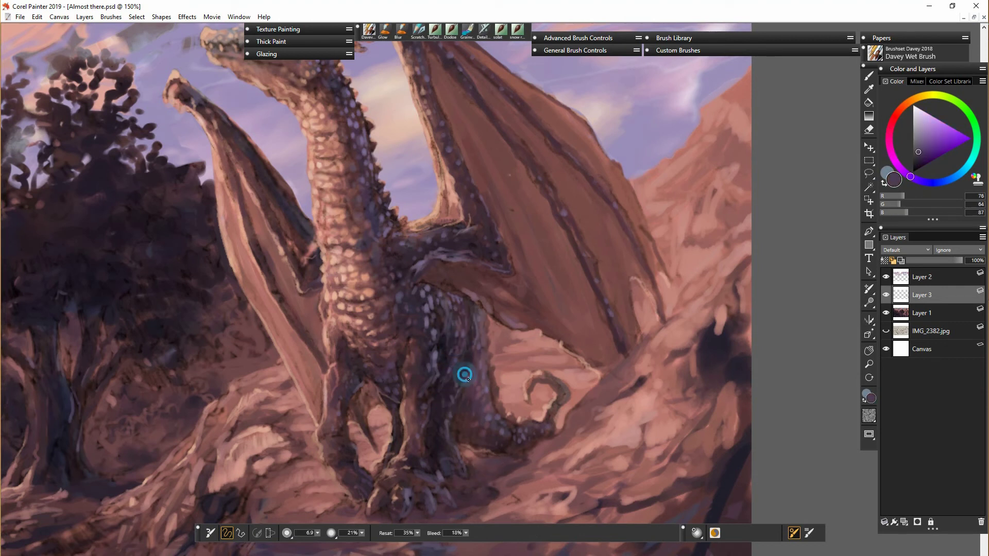
# - Paint shading strokes over the lower membrane of the dragon's large wing with sampled RGB 121, 87, 96, and sample RGB 165, 115, 134
pyautogui.keyDown('alt'); pyautogui.click(552, 297); pyautogui.keyUp('alt')
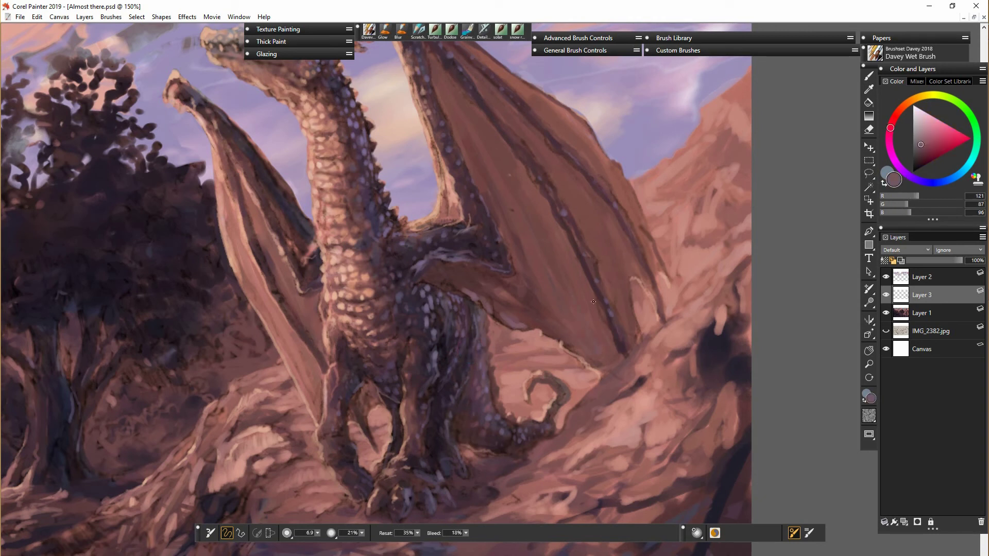
pyautogui.moveTo(606, 343); pyautogui.dragTo(609, 356)
pyautogui.moveTo(555, 281); pyautogui.dragTo(604, 353)
pyautogui.moveTo(613, 255); pyautogui.dragTo(638, 325)
pyautogui.moveTo(629, 330); pyautogui.dragTo(631, 348)
pyautogui.keyDown('alt'); pyautogui.click(607, 331); pyautogui.keyUp('alt')
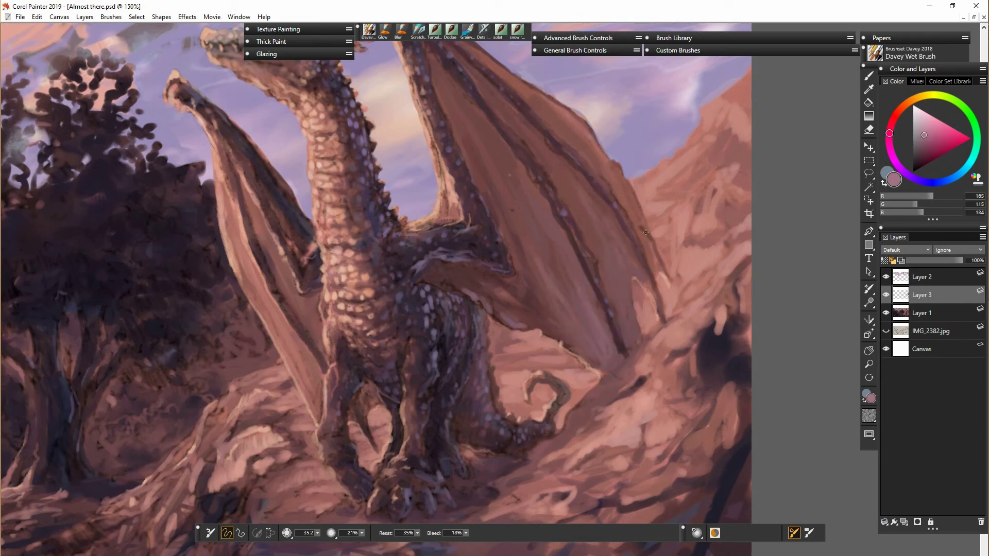
# - Paint warm highlights on the large tree's trunk with sampled RGB 215, 161, 142 at brush size 14.0
pyautogui.keyDown('alt'); pyautogui.click(552, 403); pyautogui.keyUp('alt')
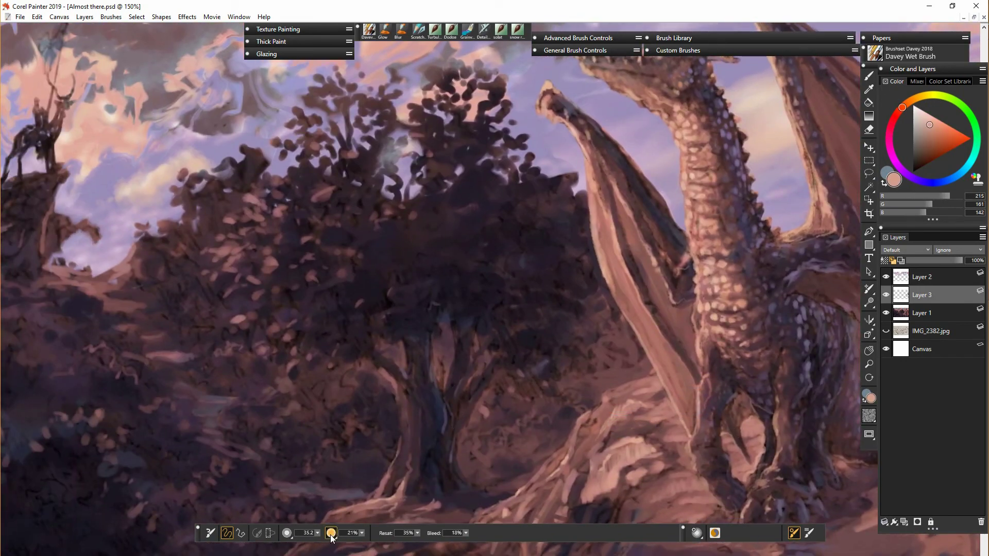
pyautogui.click(317, 533)
pyautogui.moveTo(398, 412)
pyautogui.mouseDown()
pyautogui.moveTo(407, 395)
pyautogui.moveTo(408, 450)
pyautogui.mouseUp()
pyautogui.moveTo(442, 364); pyautogui.dragTo(444, 382)
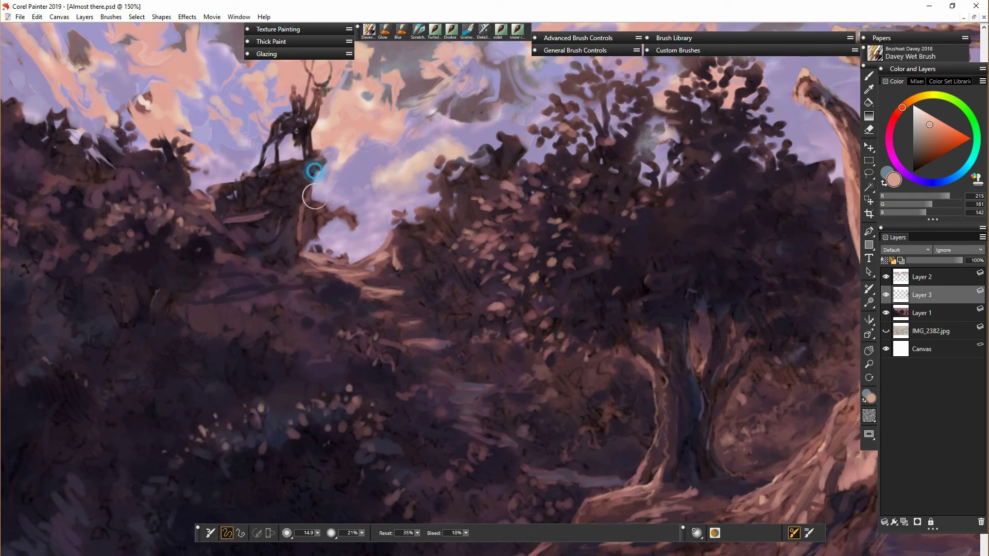
# - On Layer 2, cover the rock beside the cliff ledge with sky RGB 170, 154, 192 and clean up the sky around the stag's antlers
pyautogui.click(922, 278)
pyautogui.keyDown('alt'); pyautogui.click(329, 236); pyautogui.keyUp('alt')
pyautogui.moveTo(323, 242)
pyautogui.mouseDown()
pyautogui.moveTo(339, 209)
pyautogui.moveTo(352, 227)
pyautogui.mouseUp()
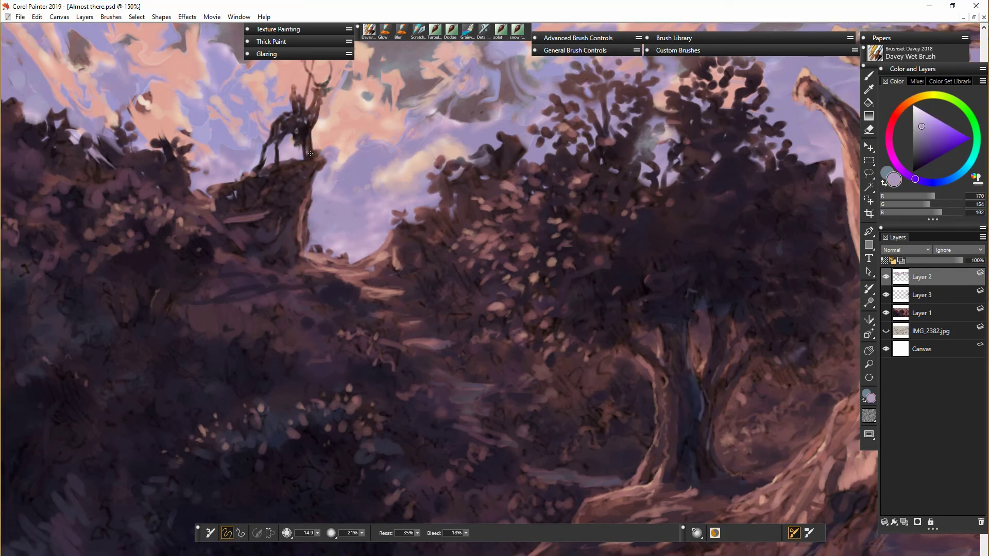
pyautogui.keyDown('alt'); pyautogui.click(295, 151); pyautogui.keyUp('alt')
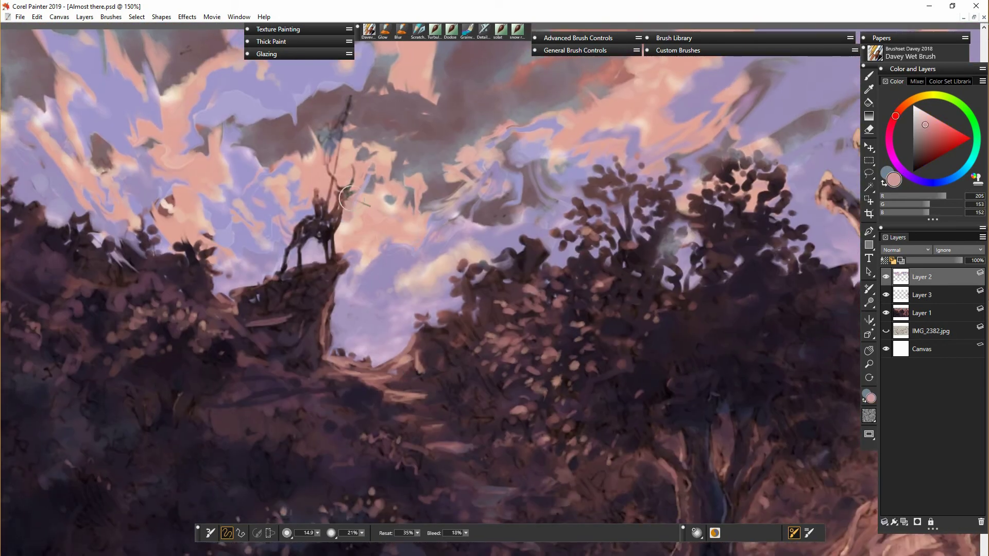
pyautogui.press('n')
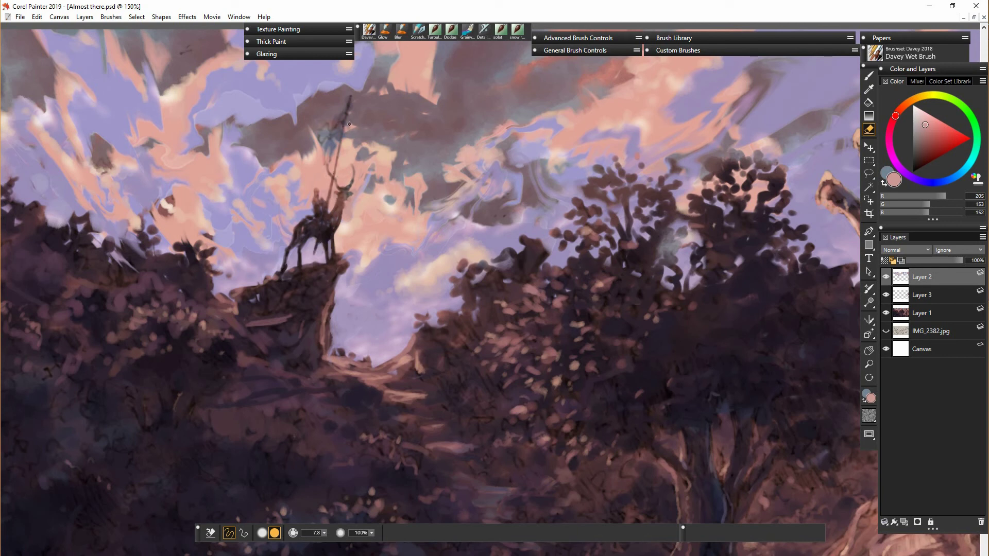
# - On Layer 1, paint dark banner strokes beside the stag rider's pole with sampled RGB 33, 23, 27
pyautogui.press('b')
pyautogui.click(923, 313)
pyautogui.keyDown('alt'); pyautogui.click(323, 223); pyautogui.keyUp('alt')
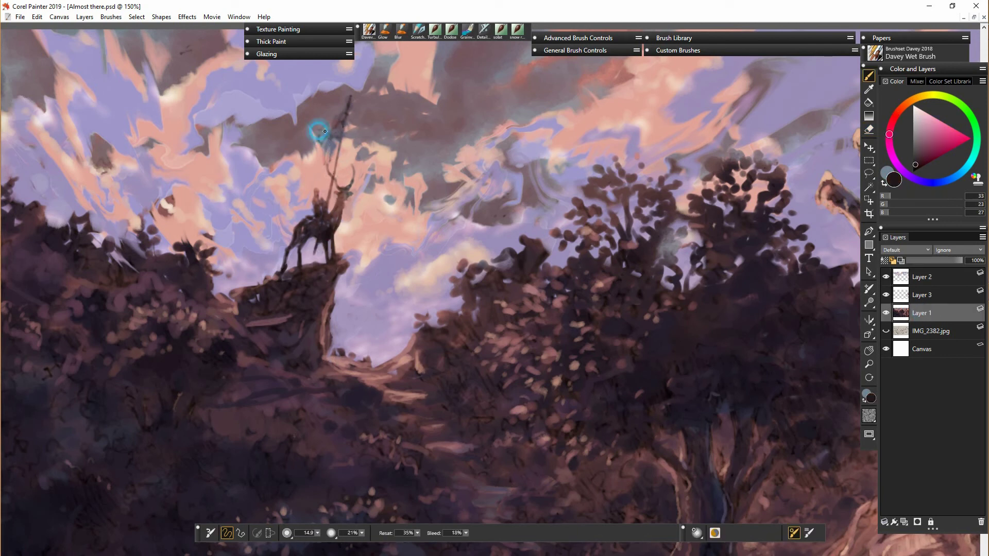
pyautogui.moveTo(317, 126); pyautogui.dragTo(345, 120)
pyautogui.moveTo(320, 141); pyautogui.dragTo(345, 137)
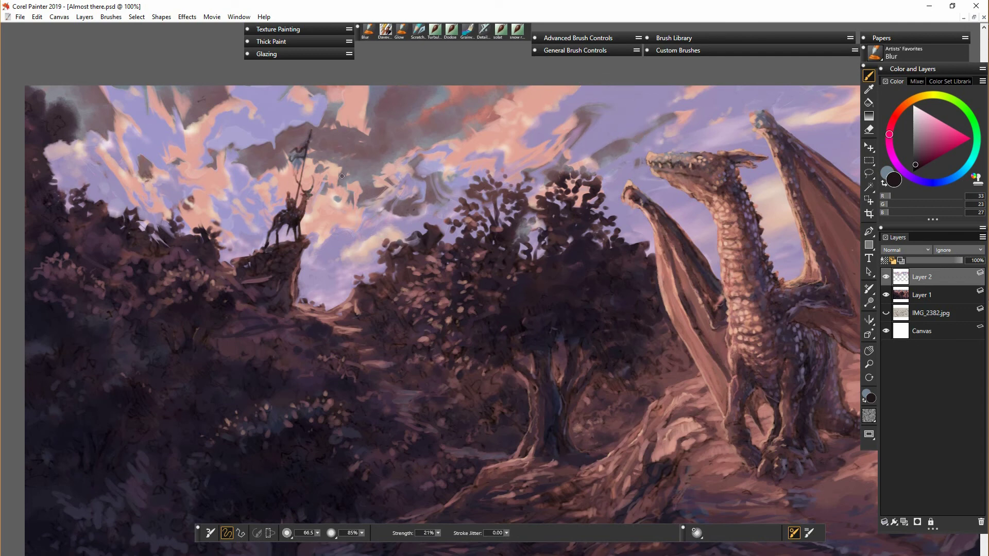
# - Add a new layer above Layer 1, and blur the ground at the small foreground tree's base on Layer 1
pyautogui.hotkey('ctrl', '-')
pyautogui.moveTo(536, 330); pyautogui.dragTo(499, 282)
pyautogui.click(922, 295)
pyautogui.click(905, 521)
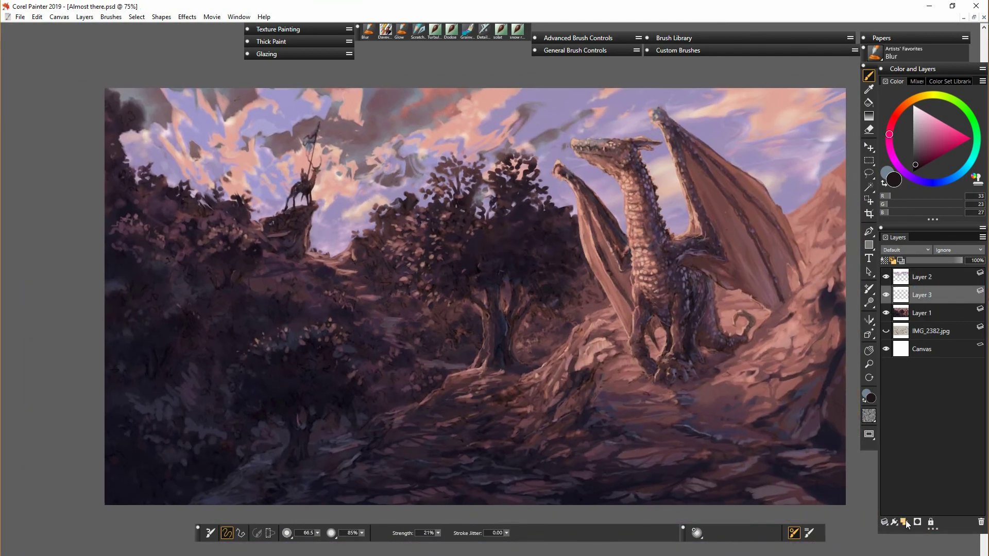
pyautogui.click(922, 314)
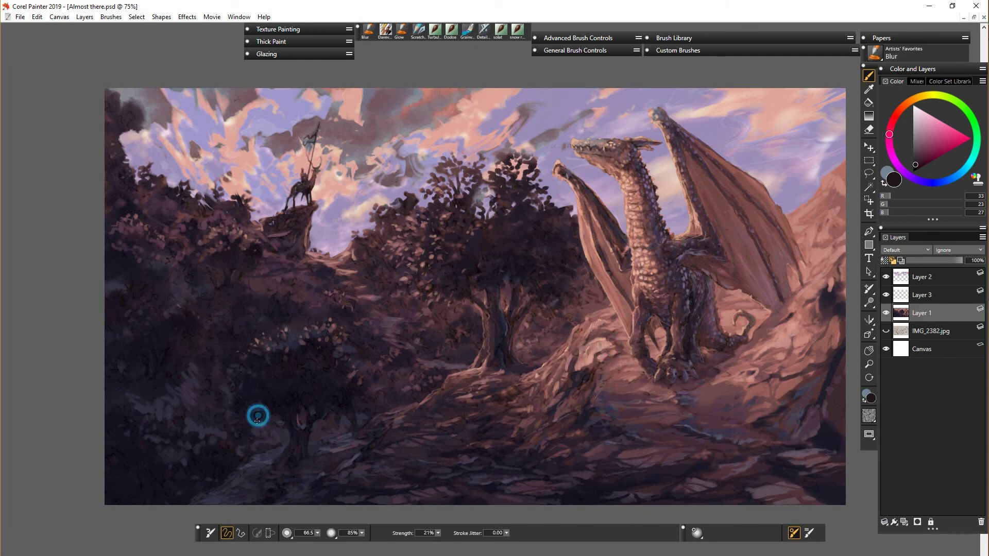
pyautogui.moveTo(307, 453); pyautogui.dragTo(358, 445)
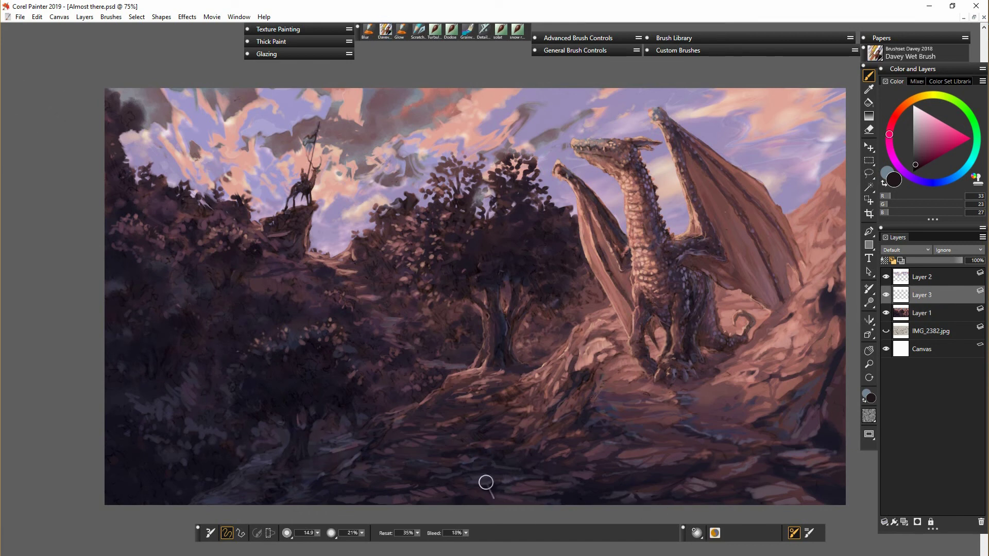
# - On Layer 3, paint muted violet strokes over the foreground rocks with RGB 70, 62, 78 and RGB 70, 67, 88 at brush size 29.8
pyautogui.click(317, 533)
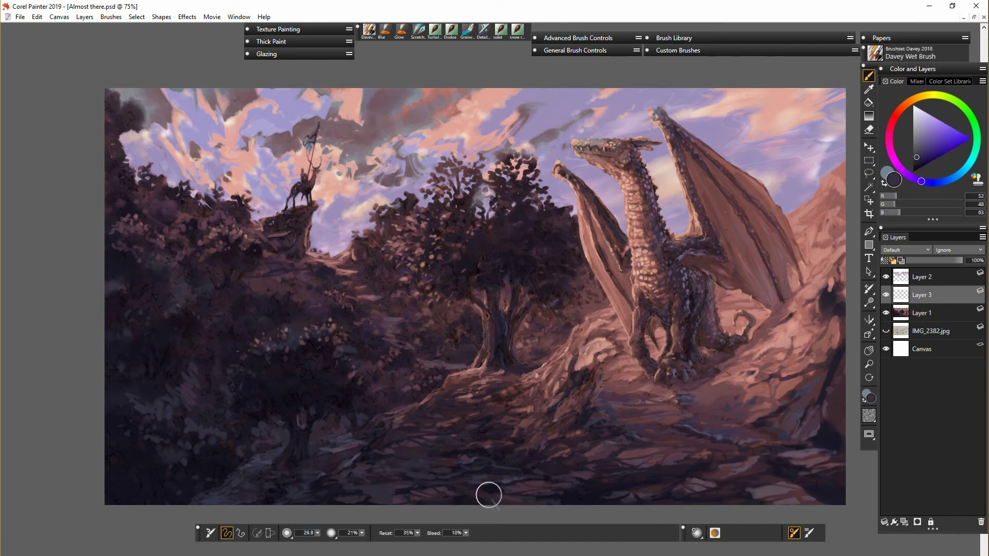
pyautogui.keyDown('alt'); pyautogui.click(521, 483); pyautogui.keyUp('alt')
pyautogui.moveTo(371, 491); pyautogui.dragTo(482, 504)
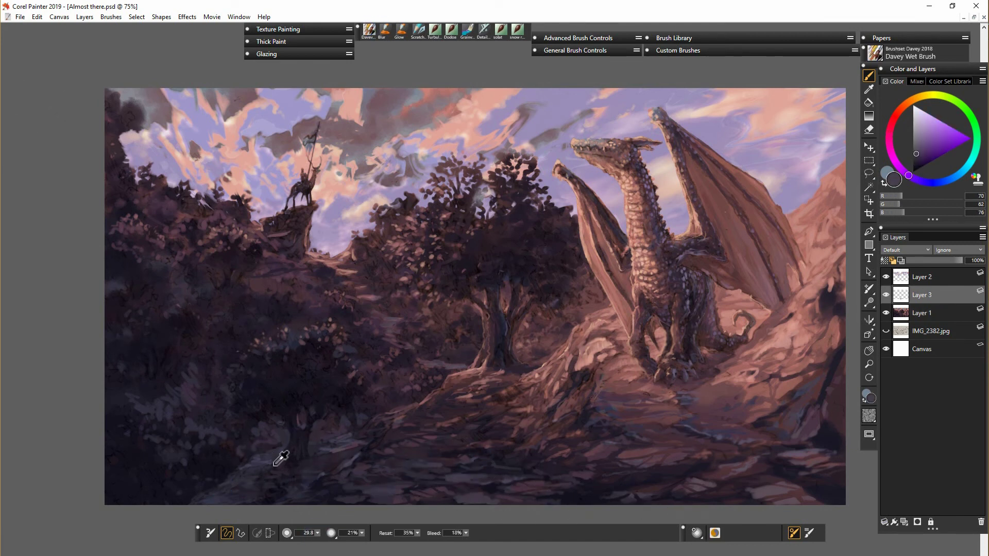
pyautogui.keyDown('alt'); pyautogui.click(233, 480); pyautogui.keyUp('alt')
pyautogui.keyDown('alt'); pyautogui.click(432, 467); pyautogui.keyUp('alt')
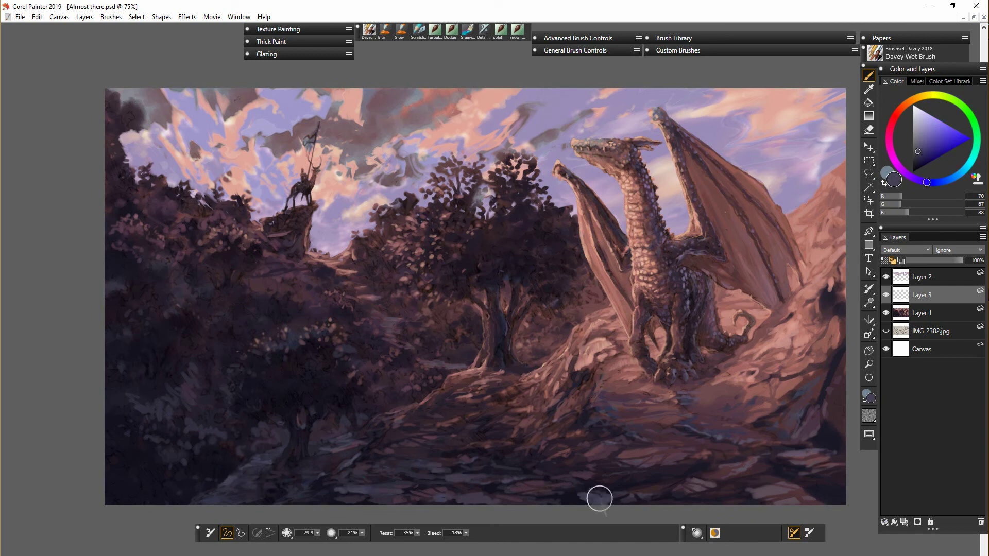
pyautogui.moveTo(600, 498); pyautogui.dragTo(586, 487)
pyautogui.moveTo(473, 456); pyautogui.dragTo(497, 455)
pyautogui.moveTo(659, 491); pyautogui.dragTo(683, 485)
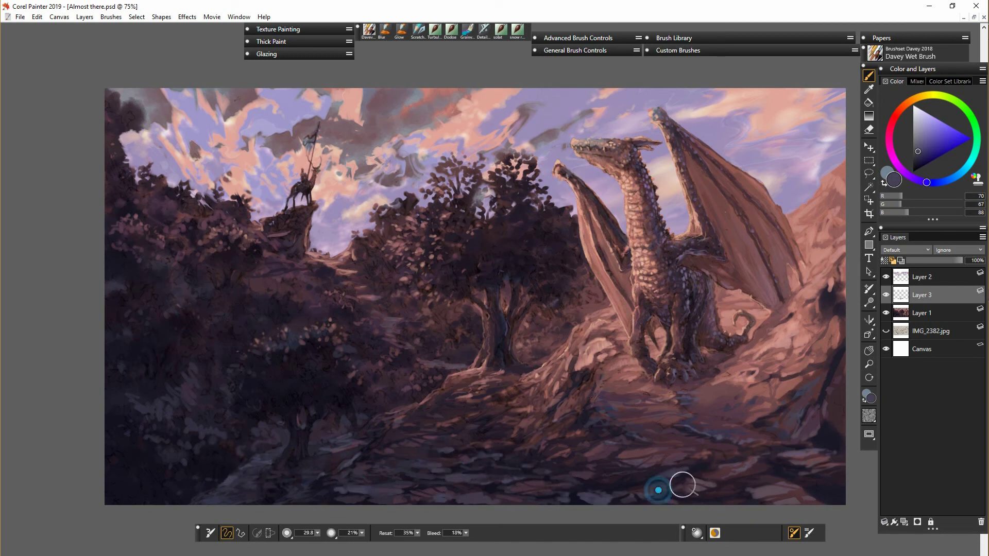
pyautogui.keyDown('alt'); pyautogui.click(832, 422); pyautogui.keyUp('alt')
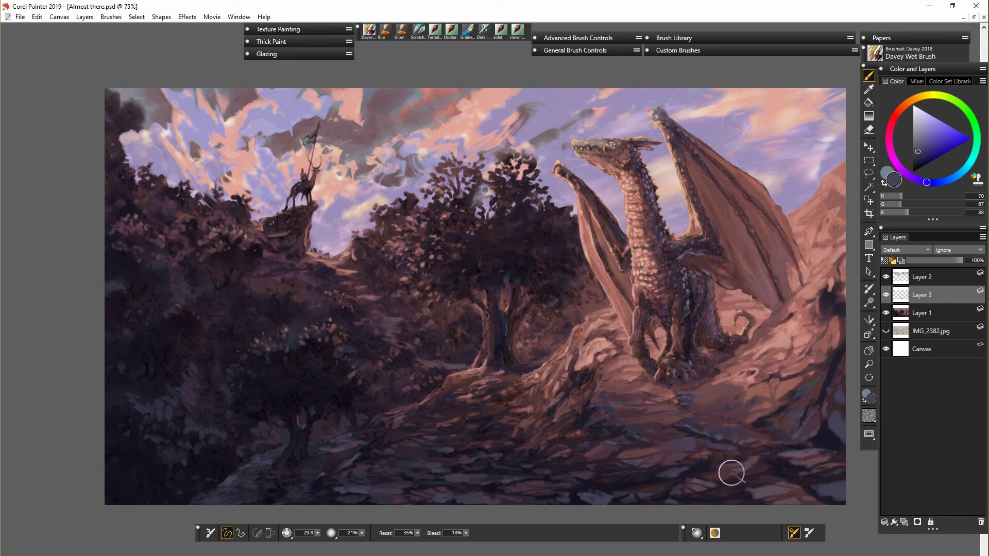
# - Carve cracks into the new foreground rock strokes along the painting's lower and outer edges with the eraser at size 7.8
pyautogui.press('n')
pyautogui.moveTo(844, 488); pyautogui.dragTo(814, 496)
pyautogui.moveTo(828, 440); pyautogui.dragTo(843, 414)
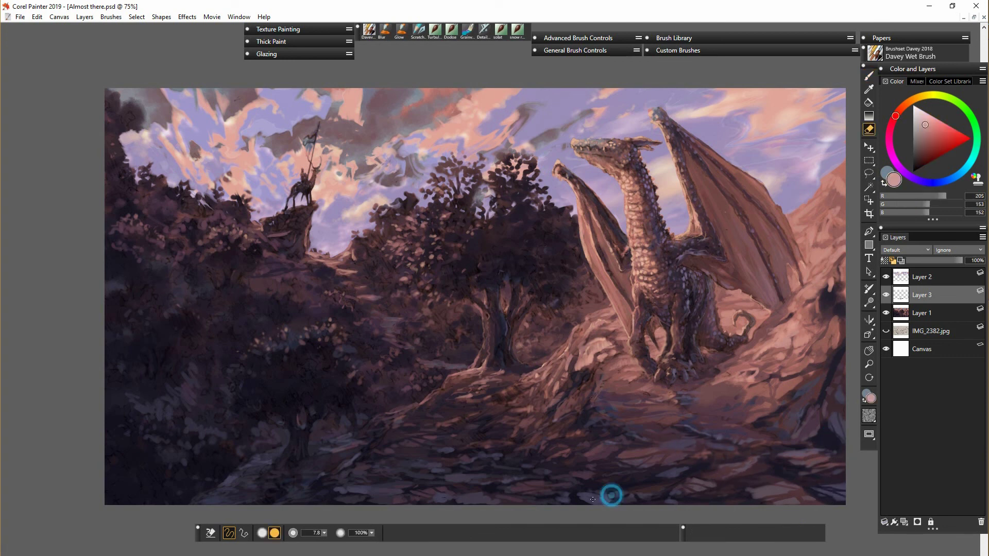
pyautogui.moveTo(612, 495); pyautogui.dragTo(579, 501)
pyautogui.moveTo(487, 493); pyautogui.dragTo(463, 499)
pyautogui.moveTo(442, 496); pyautogui.dragTo(433, 502)
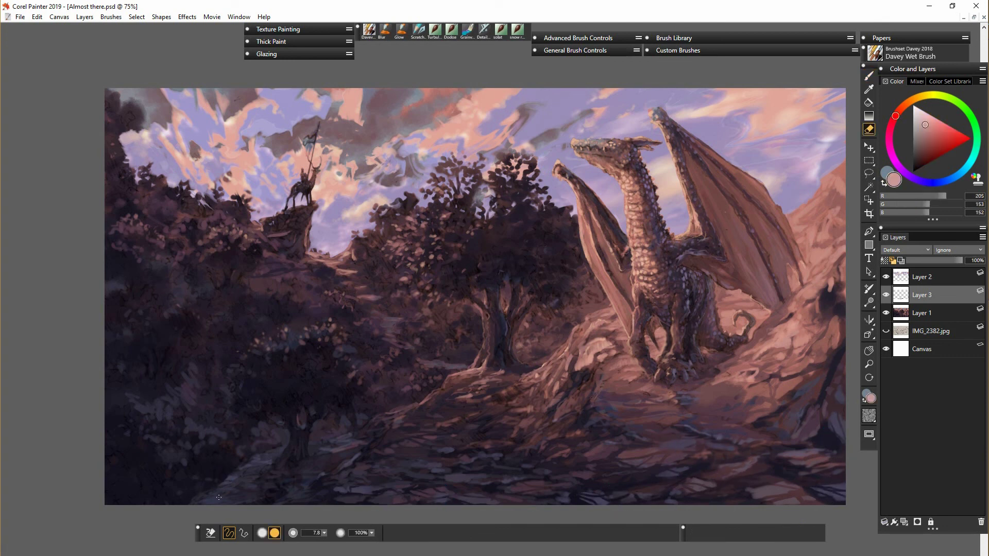
# - Soften the foreground rock strokes with the Soften effect and merge their layer into Layer 1
pyautogui.press('b')
pyautogui.keyDown('alt'); pyautogui.click(834, 462); pyautogui.keyUp('alt')
pyautogui.doubleClick(678, 51)
pyautogui.click(672, 113)
pyautogui.click(515, 351)
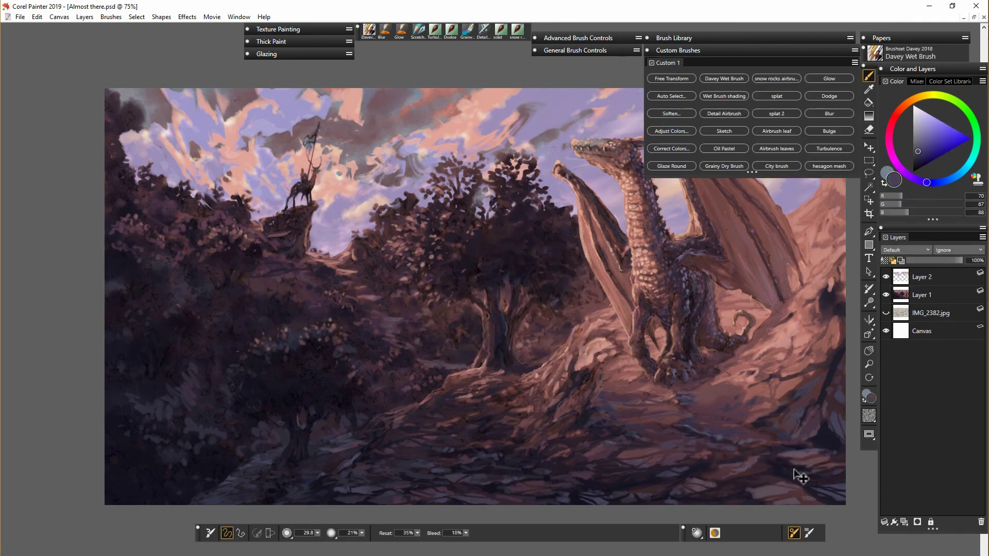
# - Try painting RGB 193, 200, 231 over the rocks, dragon and tree on a new Shadow Map layer, and delete that layer
pyautogui.click(920, 118)
pyautogui.click(905, 250)
pyautogui.click(905, 298)
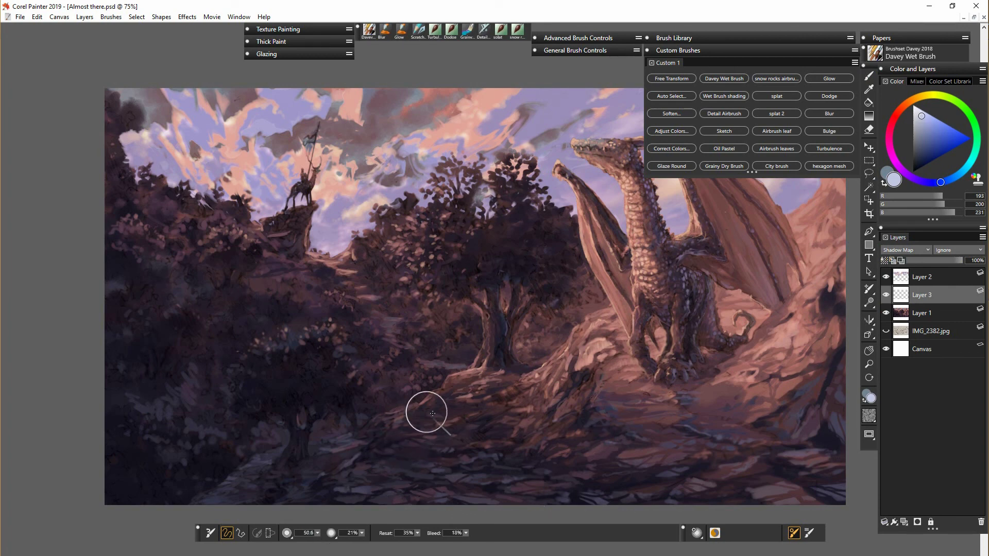
pyautogui.moveTo(562, 420)
pyautogui.mouseDown()
pyautogui.moveTo(607, 407)
pyautogui.moveTo(646, 422)
pyautogui.moveTo(722, 416)
pyautogui.moveTo(811, 447)
pyautogui.mouseUp()
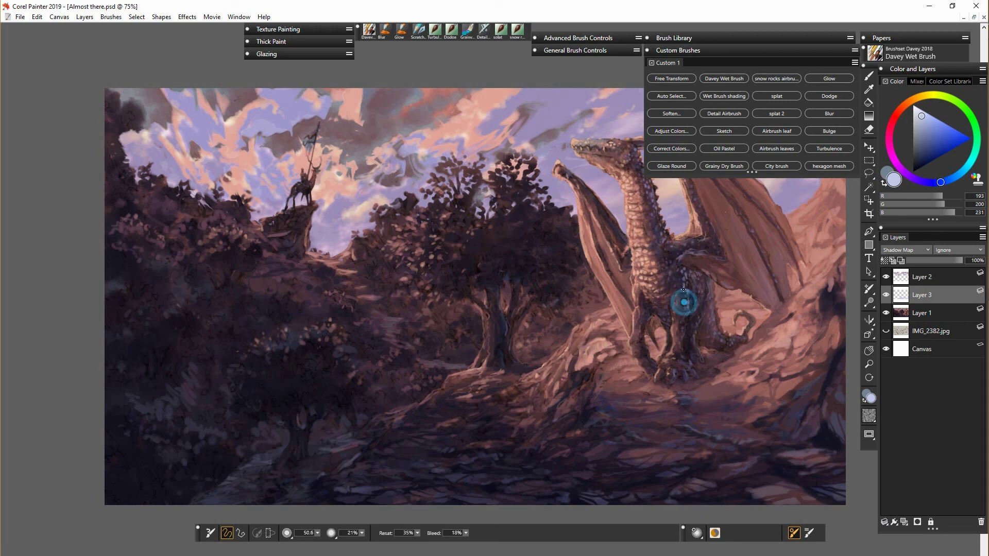
pyautogui.moveTo(764, 334); pyautogui.dragTo(722, 333)
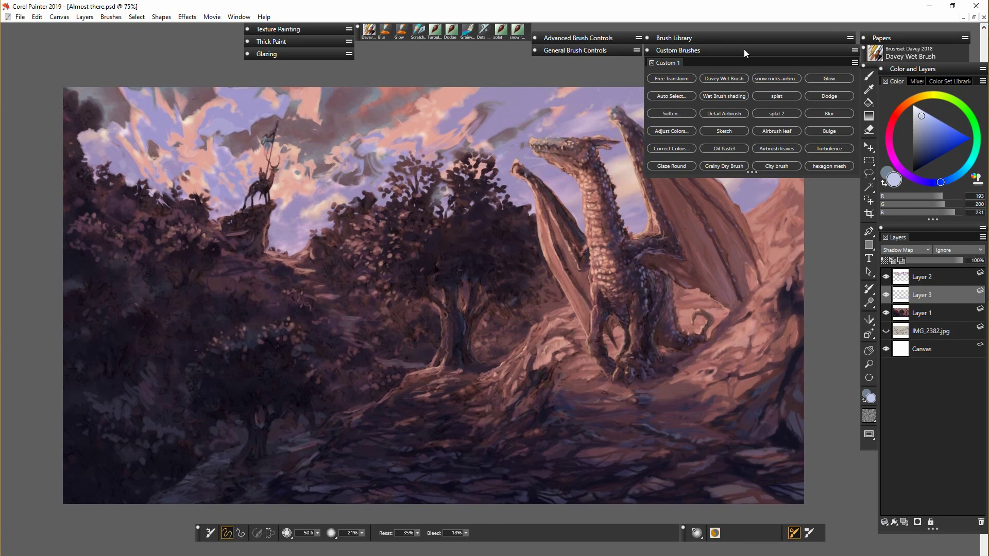
pyautogui.doubleClick(746, 51)
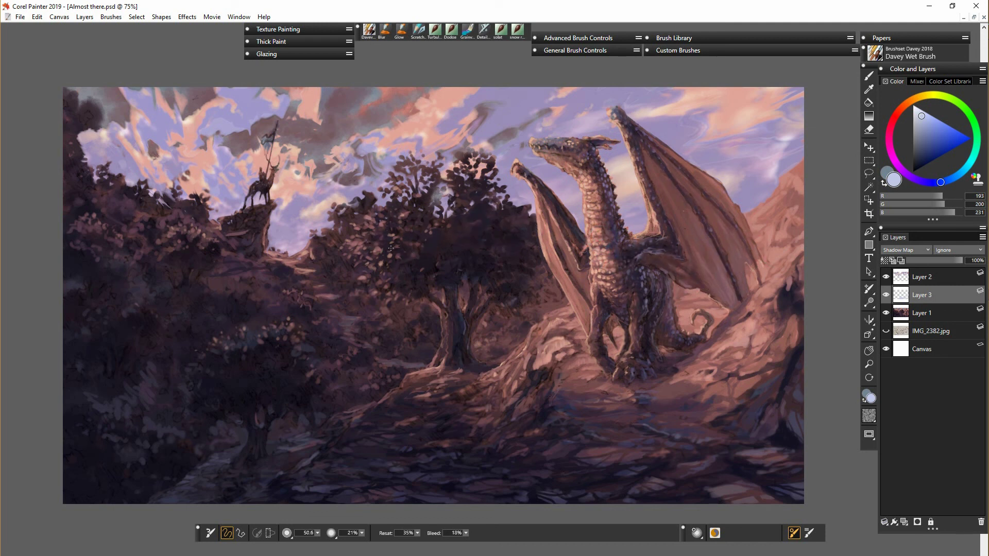
pyautogui.click(470, 308)
pyautogui.press('n')
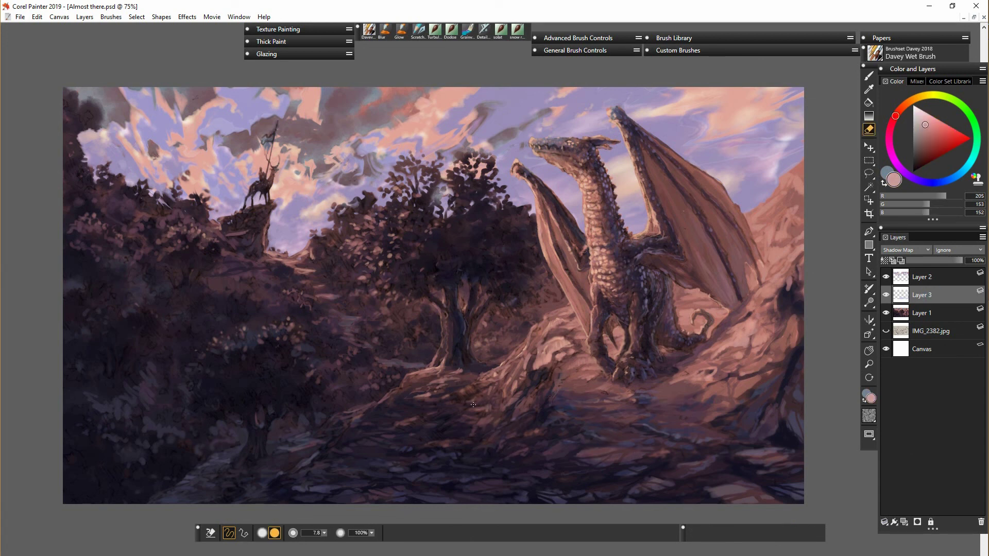
pyautogui.click(980, 522)
# - Lasso the upper membrane of the dragon's large wing on Layer 1 and copy it to a separate layer below Layer 2
pyautogui.click(923, 296)
pyautogui.press('b')
pyautogui.press('l')
pyautogui.moveTo(629, 133); pyautogui.dragTo(674, 235)
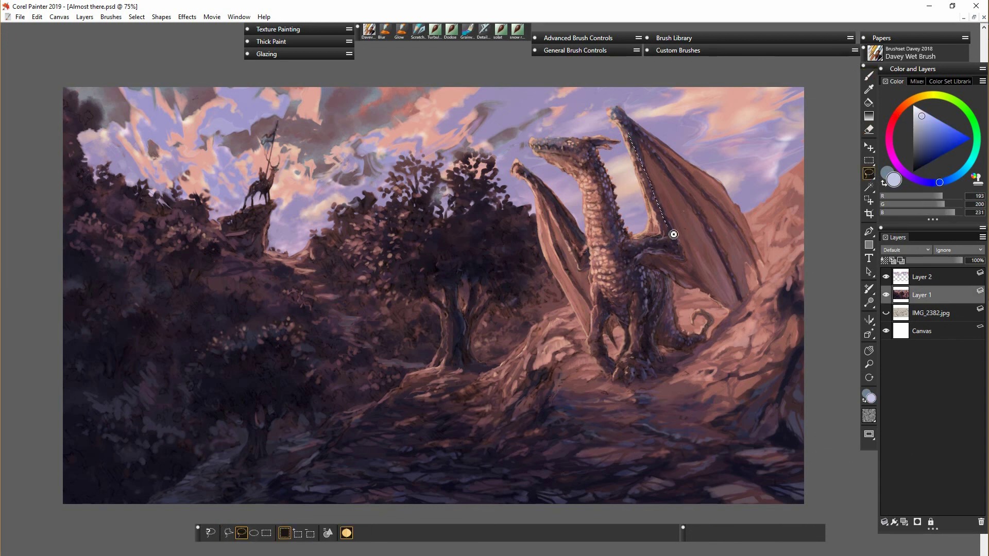
pyautogui.moveTo(728, 194); pyautogui.dragTo(635, 128)
pyautogui.keyDown('ctrl'); pyautogui.keyDown('alt'); pyautogui.click(703, 221); pyautogui.keyUp('alt'); pyautogui.keyUp('ctrl')
pyautogui.moveTo(934, 314); pyautogui.dragTo(926, 289)
pyautogui.click(886, 295)
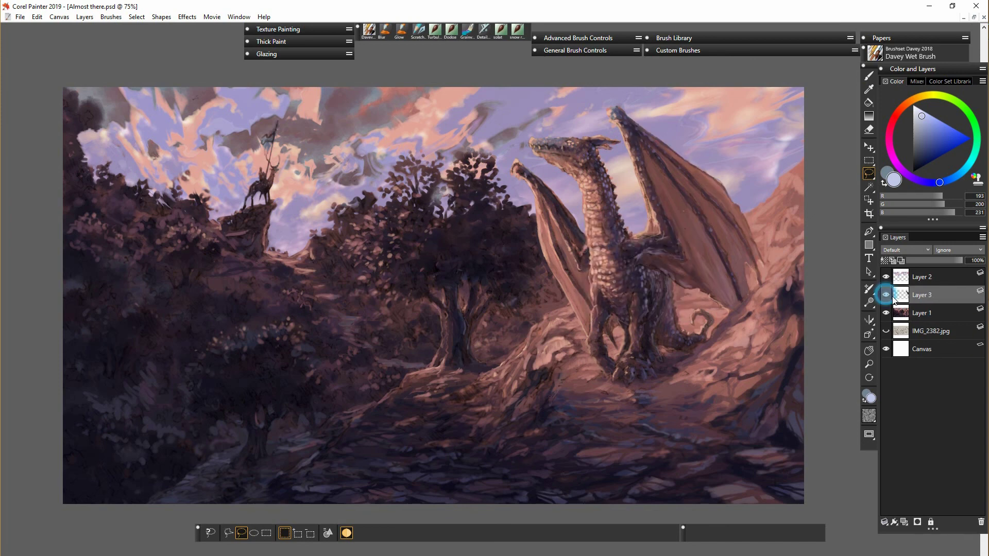
# - Try lightening the copied wing membrane with the Dodge brush in RGB 127, 51, 55, and undo the strokes
pyautogui.click(451, 31)
pyautogui.hotkey('ctrl', '+')
pyautogui.moveTo(658, 355)
pyautogui.mouseDown()
pyautogui.moveTo(486, 391)
pyautogui.moveTo(540, 426)
pyautogui.mouseUp()
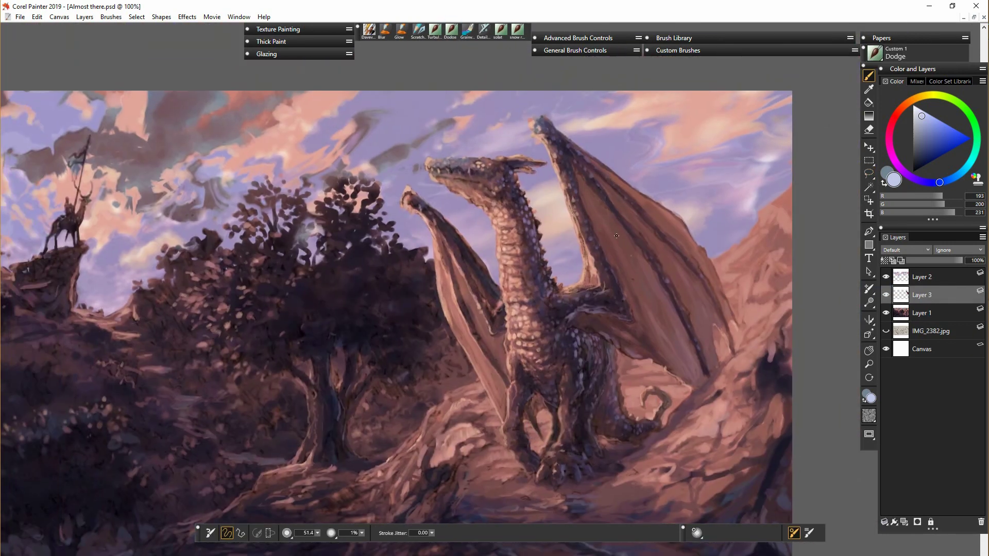
pyautogui.click(894, 119)
pyautogui.hotkey('ctrl', 'z')
pyautogui.click(931, 149)
pyautogui.moveTo(593, 201)
pyautogui.mouseDown()
pyautogui.moveTo(621, 203)
pyautogui.moveTo(596, 200)
pyautogui.moveTo(607, 242)
pyautogui.moveTo(636, 223)
pyautogui.mouseUp()
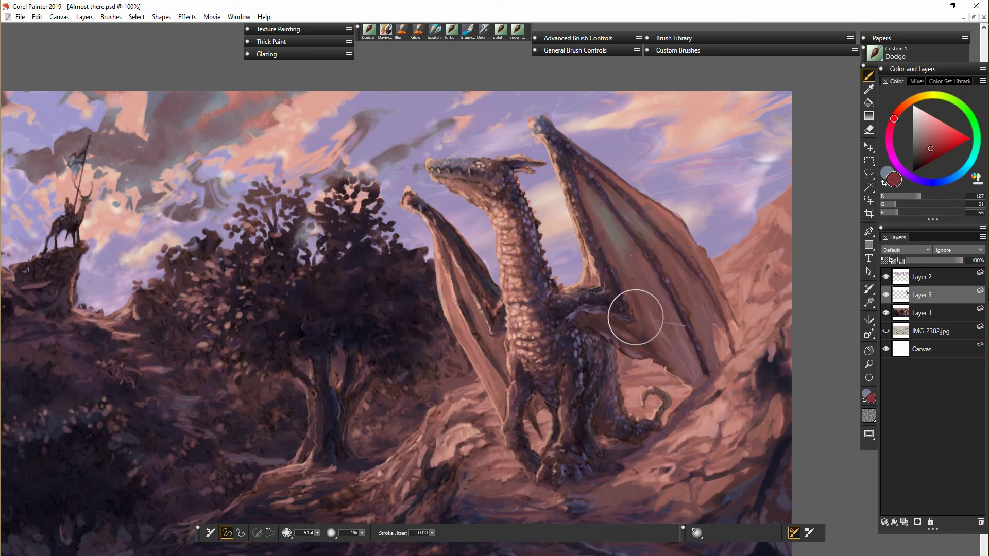
pyautogui.hotkey('ctrl', 'z')
# - Paint a warm translucent glow across the large wing's membrane with the Glow brush in RGB 90, 47, 38 at size 74.4
pyautogui.click(417, 31)
pyautogui.click(925, 155)
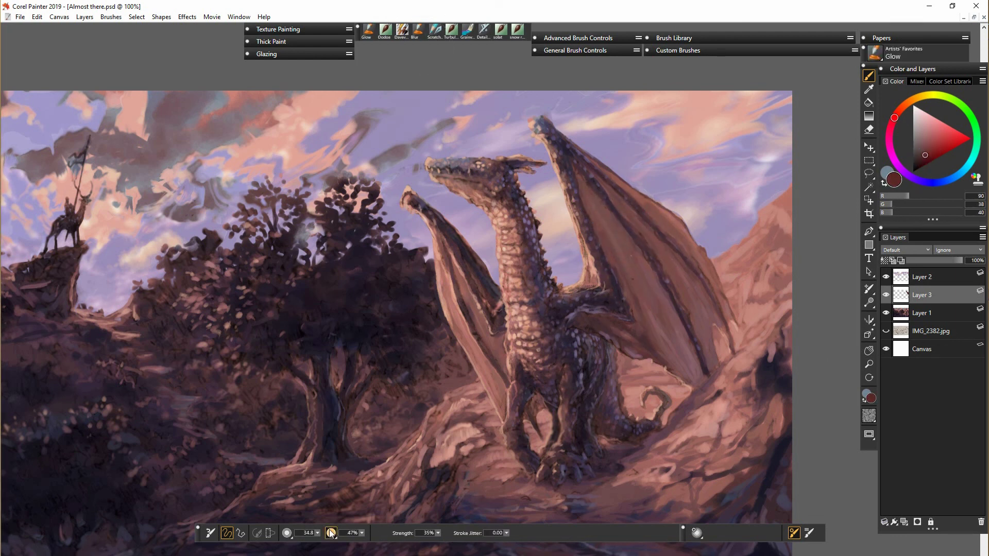
pyautogui.moveTo(585, 191); pyautogui.dragTo(626, 237)
pyautogui.hotkey('ctrl', 'z')
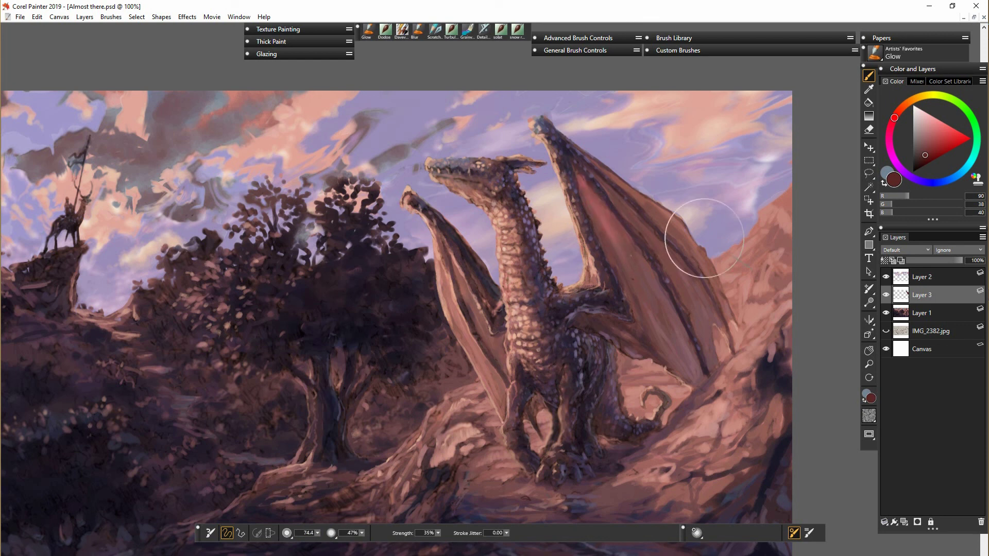
pyautogui.click(900, 109)
pyautogui.moveTo(613, 195)
pyautogui.mouseDown()
pyautogui.moveTo(599, 180)
pyautogui.moveTo(666, 259)
pyautogui.moveTo(596, 203)
pyautogui.moveTo(609, 224)
pyautogui.mouseUp()
pyautogui.moveTo(579, 175)
pyautogui.mouseDown()
pyautogui.moveTo(599, 181)
pyautogui.moveTo(680, 275)
pyautogui.mouseUp()
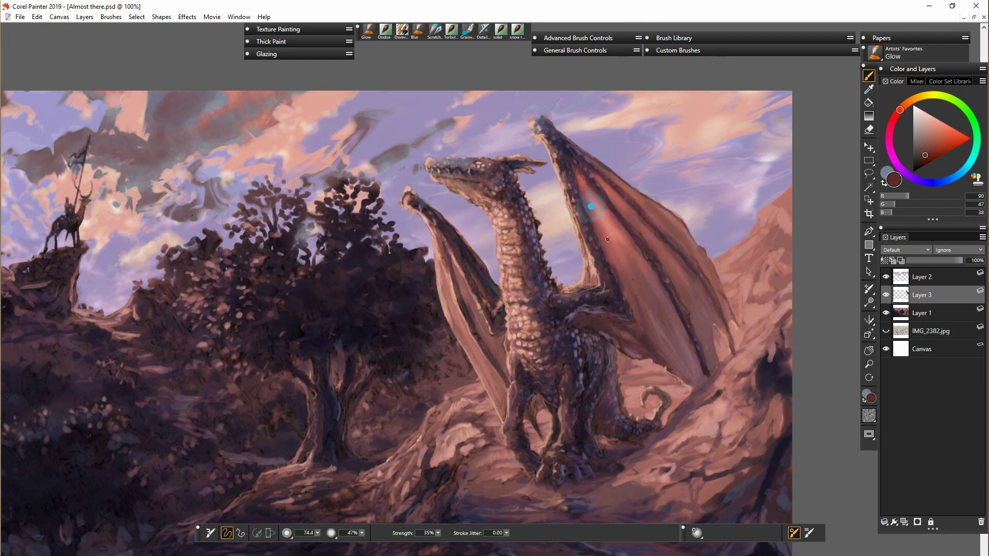
pyautogui.moveTo(590, 194); pyautogui.dragTo(645, 274)
pyautogui.moveTo(591, 187)
pyautogui.mouseDown()
pyautogui.moveTo(665, 270)
pyautogui.moveTo(584, 195)
pyautogui.moveTo(579, 177)
pyautogui.mouseUp()
# - Erase the glow spill along the wing's bones with the eraser at size 11.6
pyautogui.press('n')
pyautogui.moveTo(324, 533); pyautogui.dragTo(305, 543)
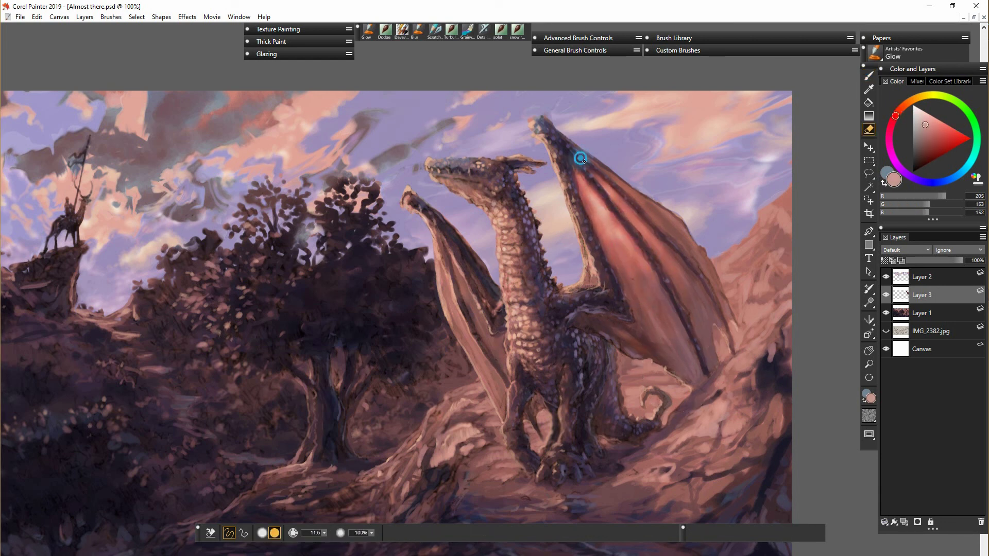
pyautogui.press('b')
# - Shift the hue of the glowing wing membrane layer by -3% with Adjust Color
pyautogui.doubleClick(678, 51)
pyautogui.click(671, 131)
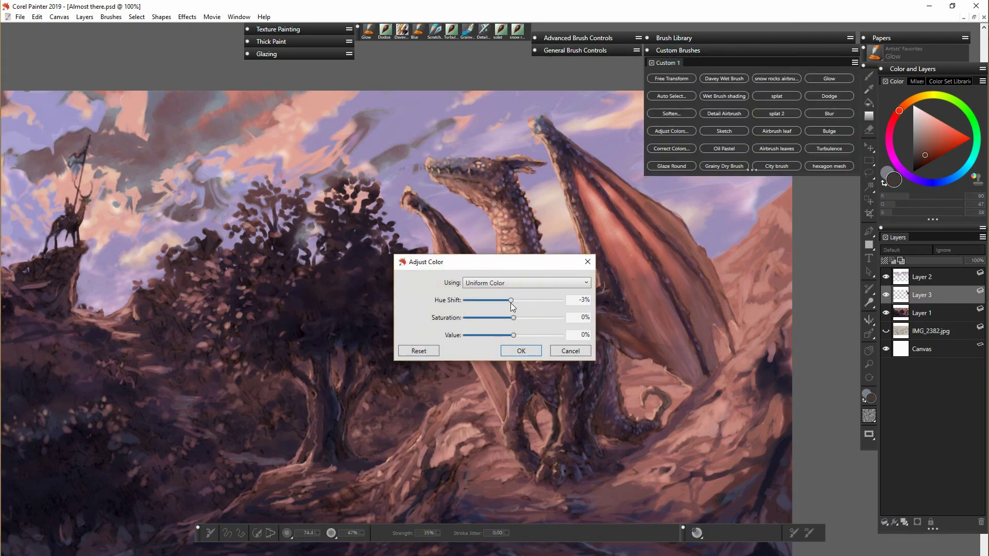
pyautogui.moveTo(512, 304); pyautogui.dragTo(511, 335)
pyautogui.press('Return')
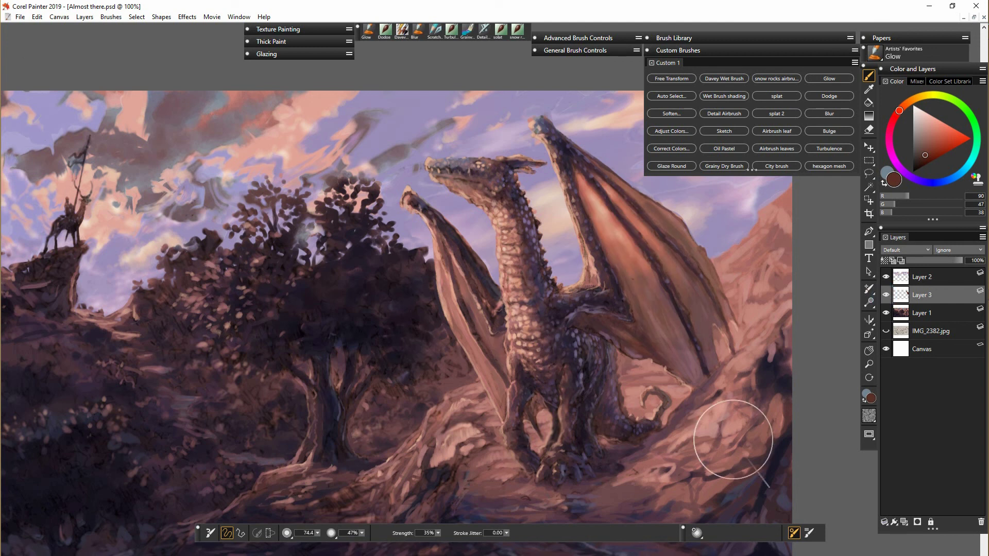
# - Break up the membrane glow with the eraser at size 22.8 and return to the Glow brush
pyautogui.press('e')
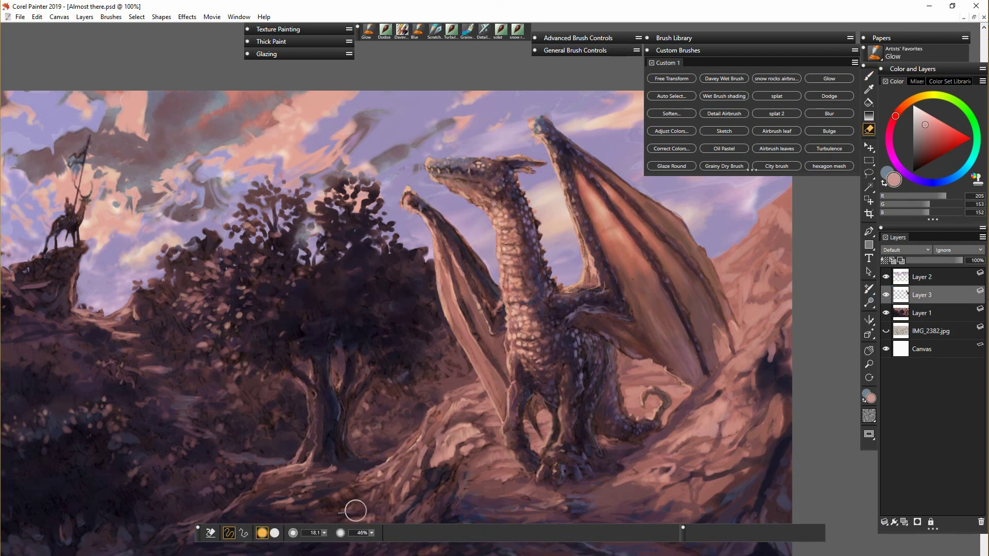
pyautogui.moveTo(324, 533); pyautogui.dragTo(306, 544)
pyautogui.moveTo(324, 533); pyautogui.dragTo(365, 545)
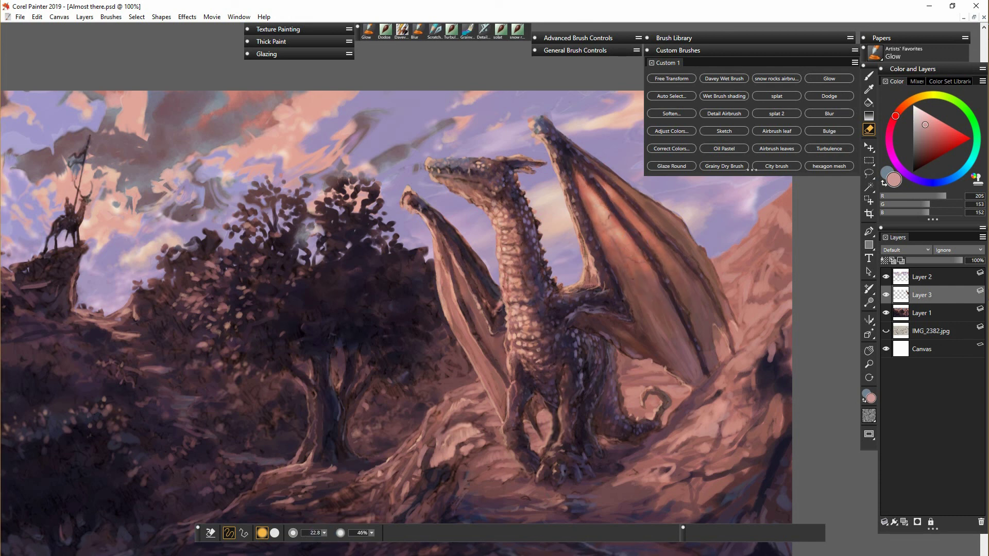
pyautogui.press('b')
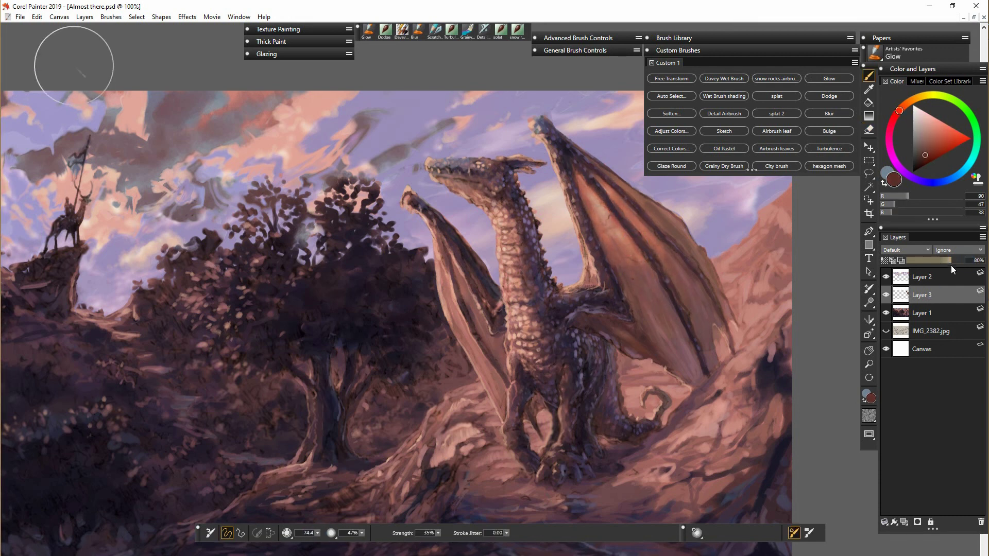